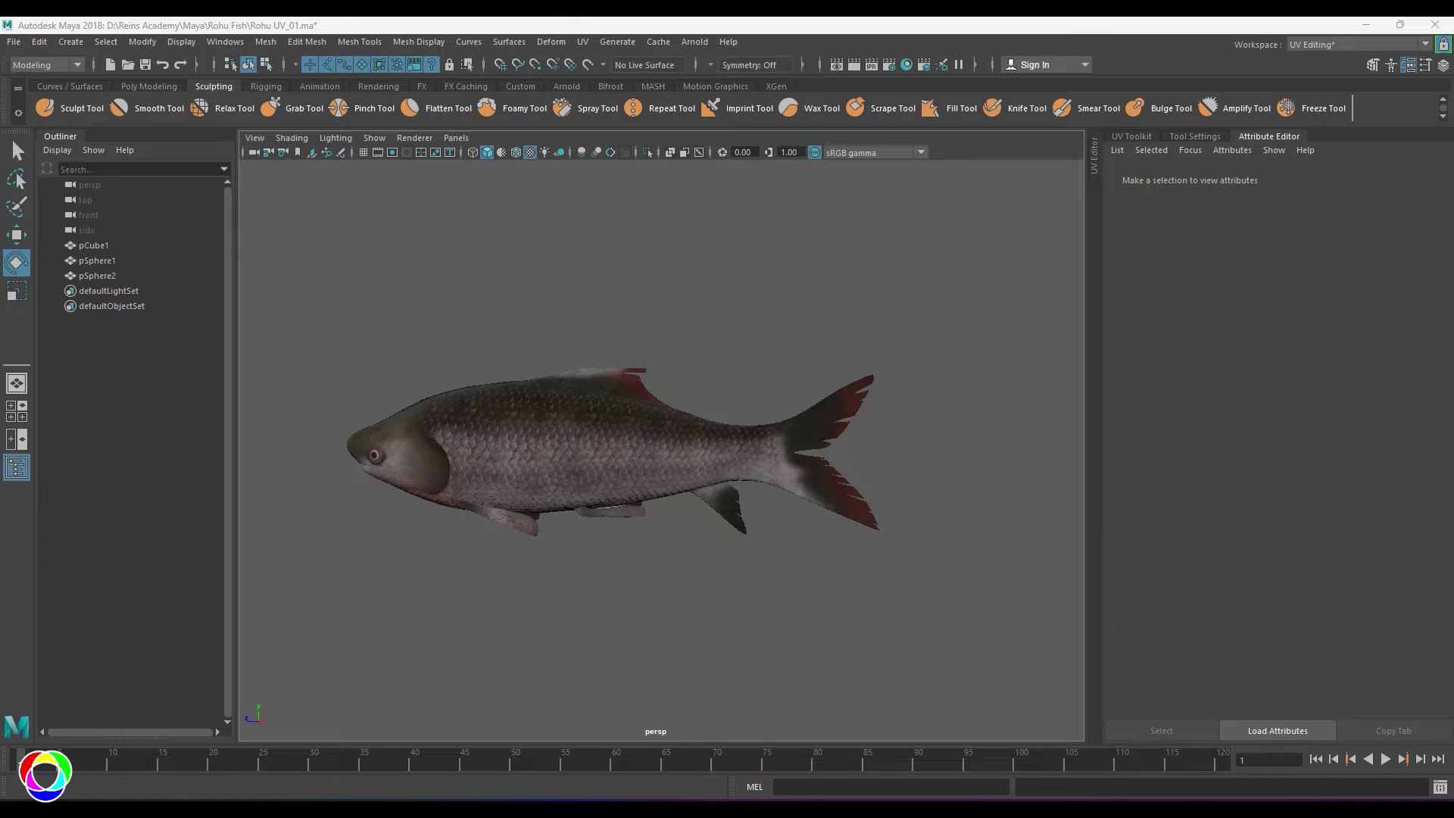
Set the Divisions of the fish body mesh's polySmoothFace1 input to 0.
{"action": "left_click", "coordinate": [798, 402]}
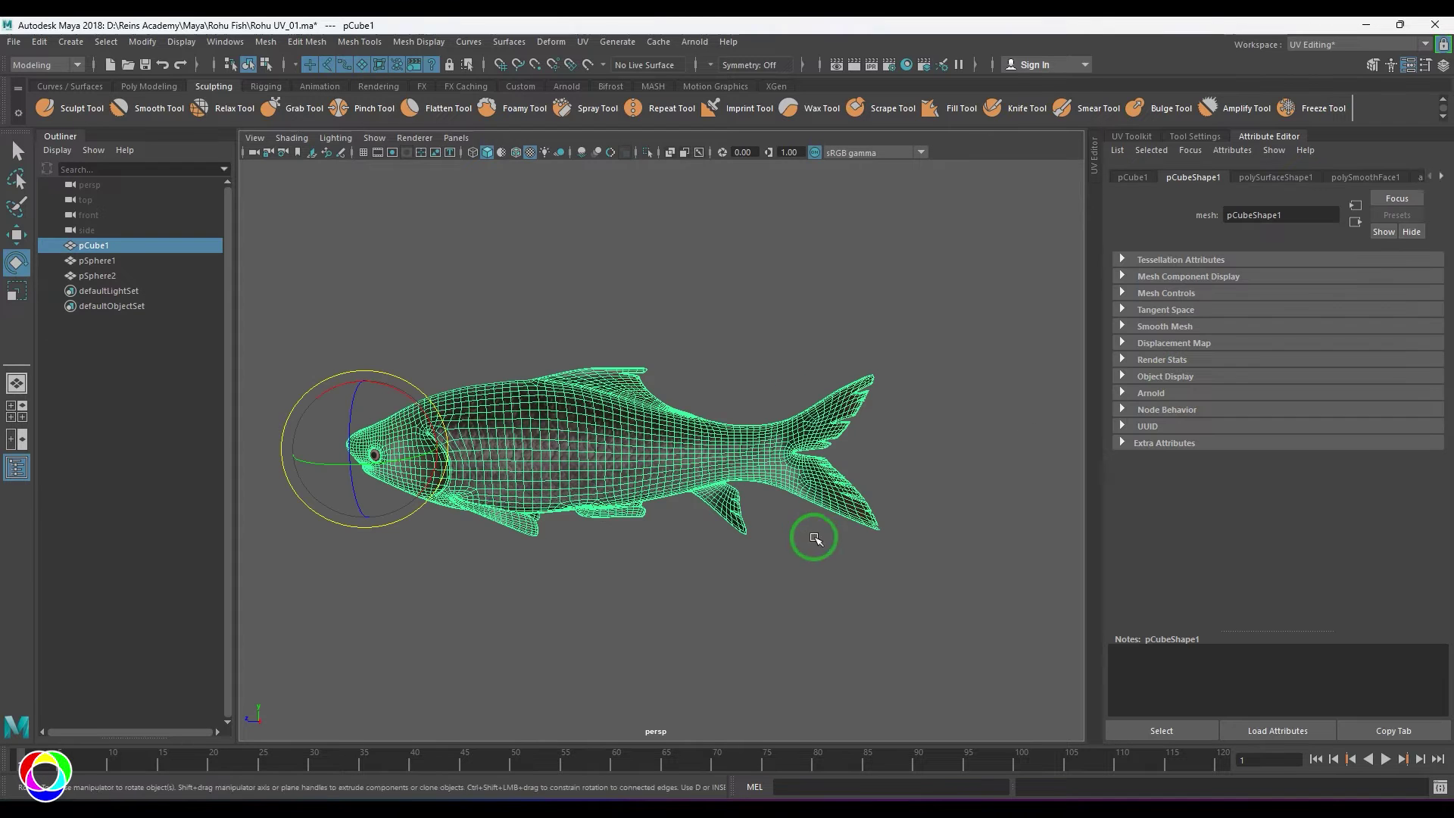
{"action": "left_click", "coordinate": [1442, 68]}
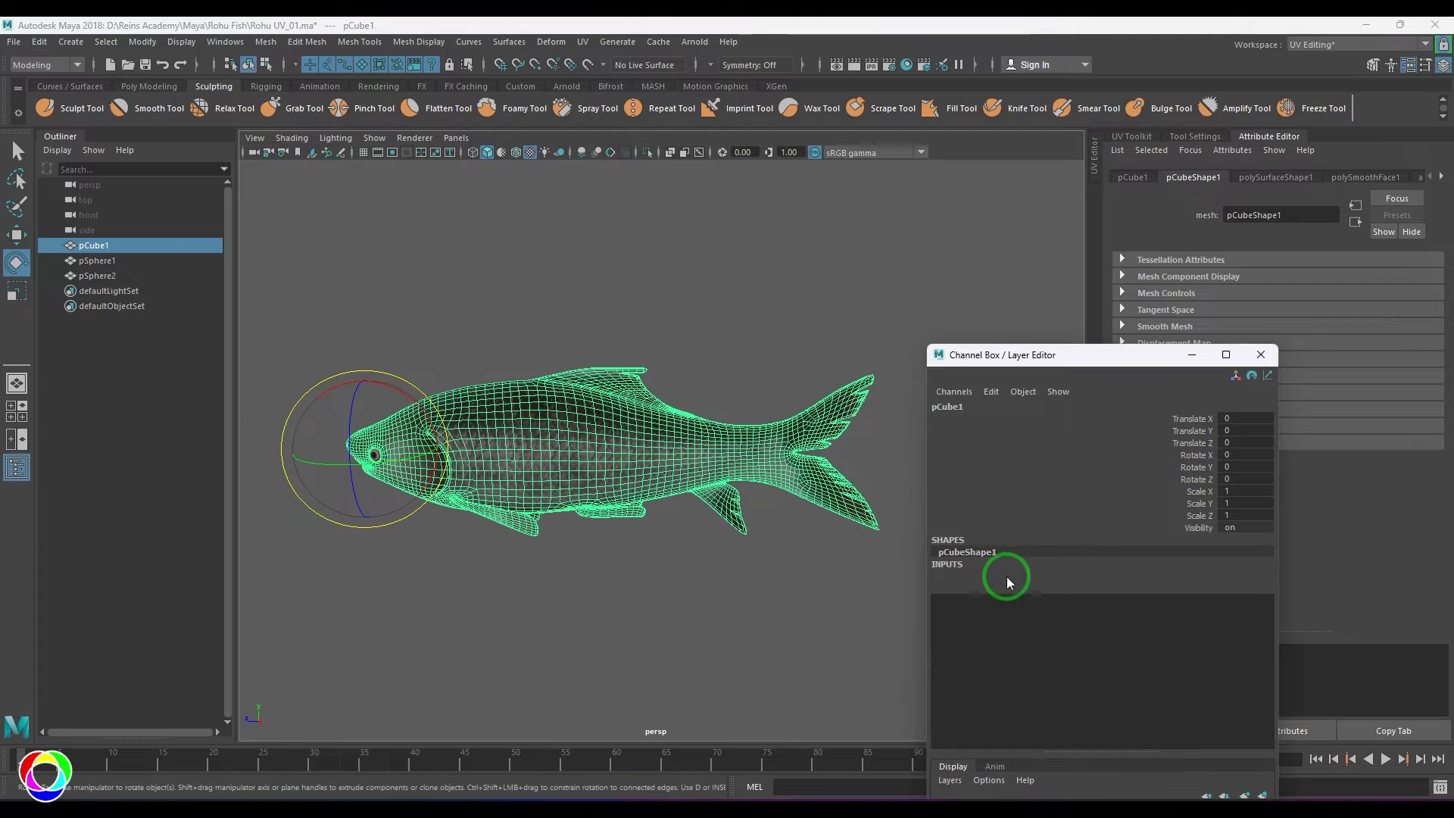
{"action": "double_click", "coordinate": [1235, 612]}
{"action": "type", "text": "0"}
{"action": "key", "text": "Return"}
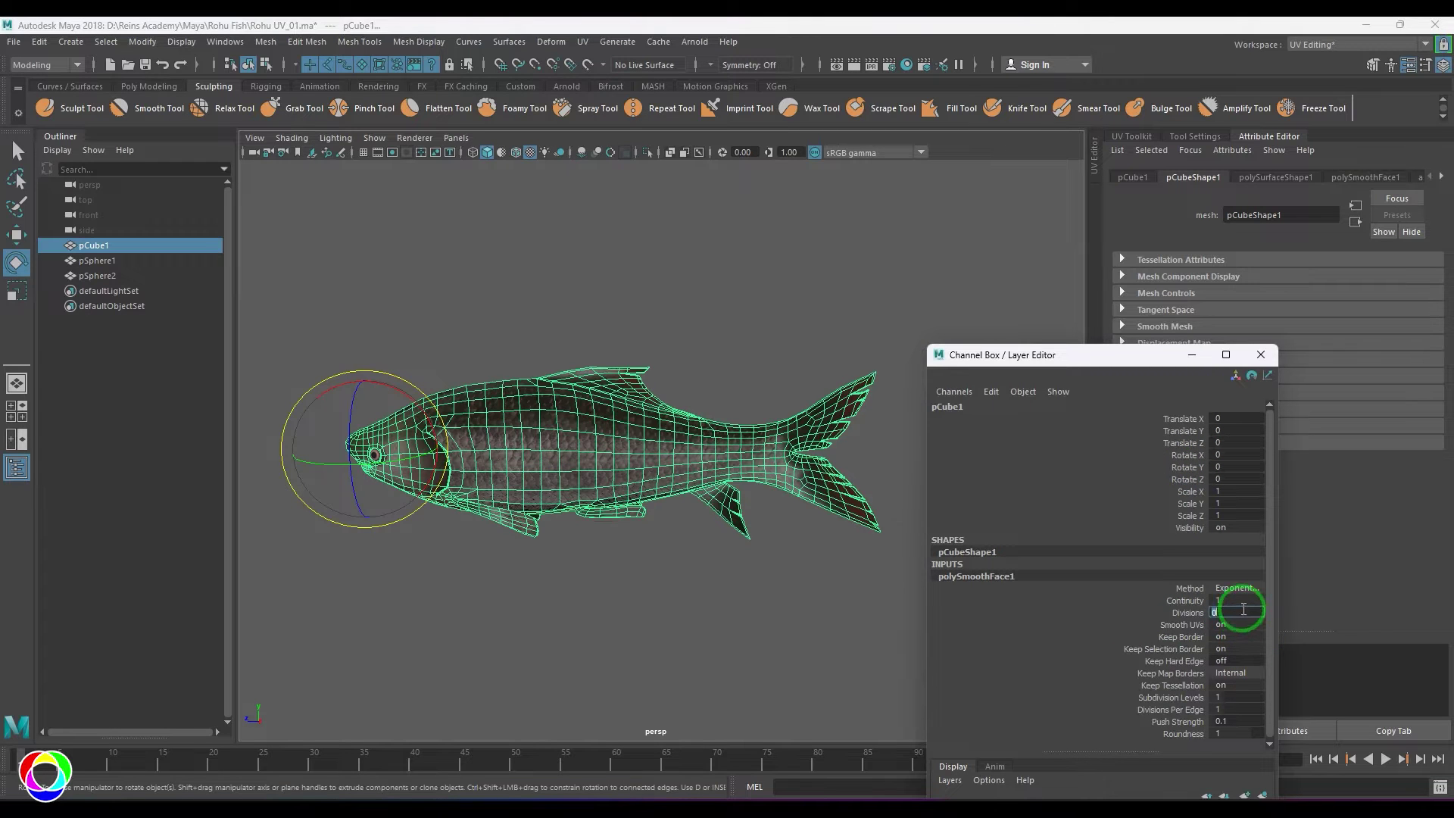
{"action": "left_click", "coordinate": [1261, 355]}
{"action": "left_click", "coordinate": [842, 611]}
Soften the edges of the fish body mesh.
{"action": "left_click_drag", "start_coordinate": [609, 551], "coordinate": [607, 509], "text": "alt"}
{"action": "left_click", "coordinate": [607, 509]}
{"action": "right_click_drag", "start_coordinate": [683, 383], "coordinate": [851, 418], "text": "shift"}
{"action": "left_click", "coordinate": [811, 530]}
{"action": "mouse_move", "coordinate": [812, 530]}
{"action": "left_mouse_down", "text": "alt"}
{"action": "mouse_move", "coordinate": [659, 510]}
{"action": "mouse_move", "coordinate": [932, 520]}
{"action": "mouse_move", "coordinate": [806, 503]}
{"action": "left_mouse_up", "text": "alt"}
{"action": "left_click", "coordinate": [805, 503]}
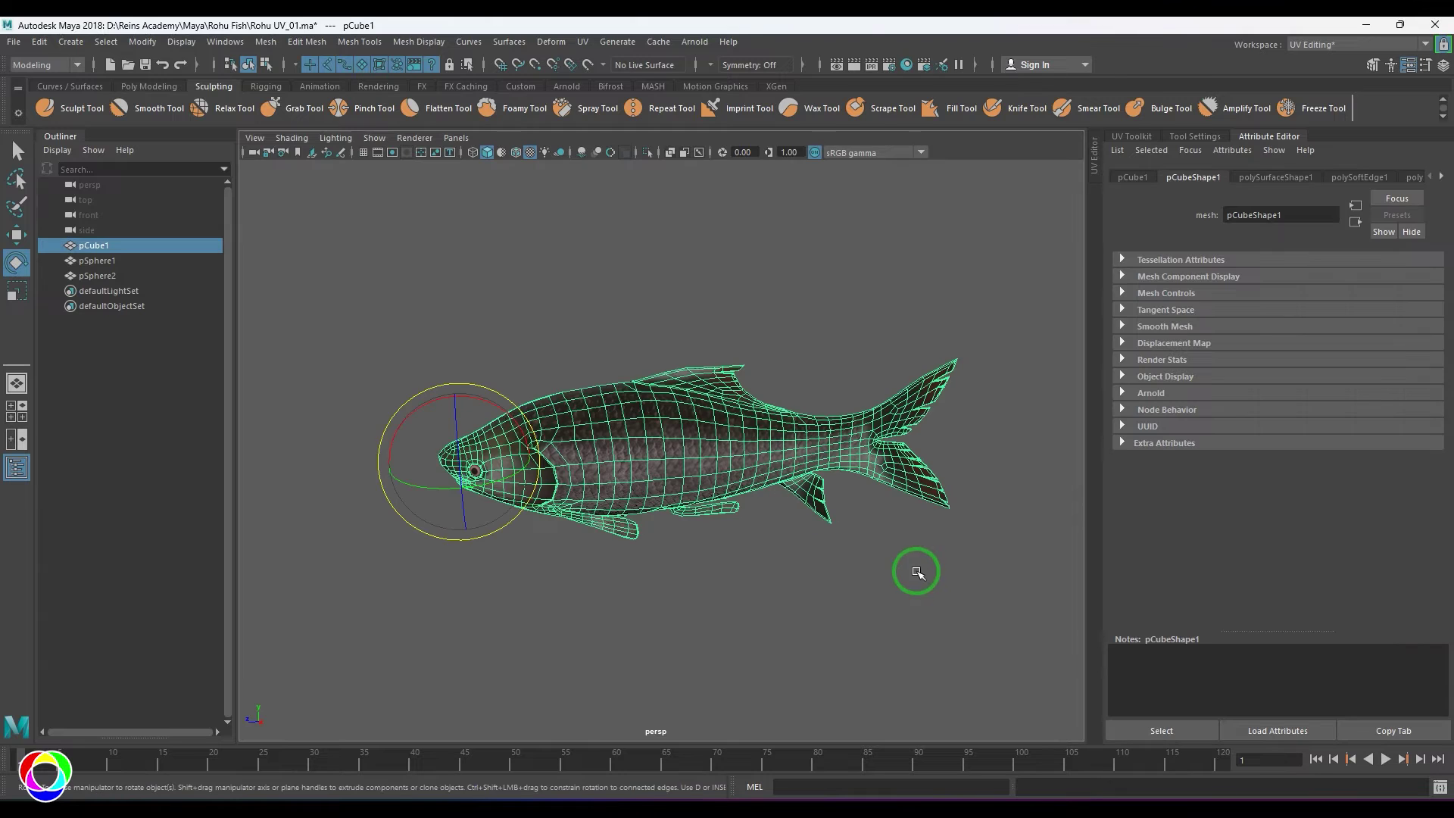
Examine the two eye spheres and the textured fish model from several angles.
{"action": "left_click", "coordinate": [97, 261]}
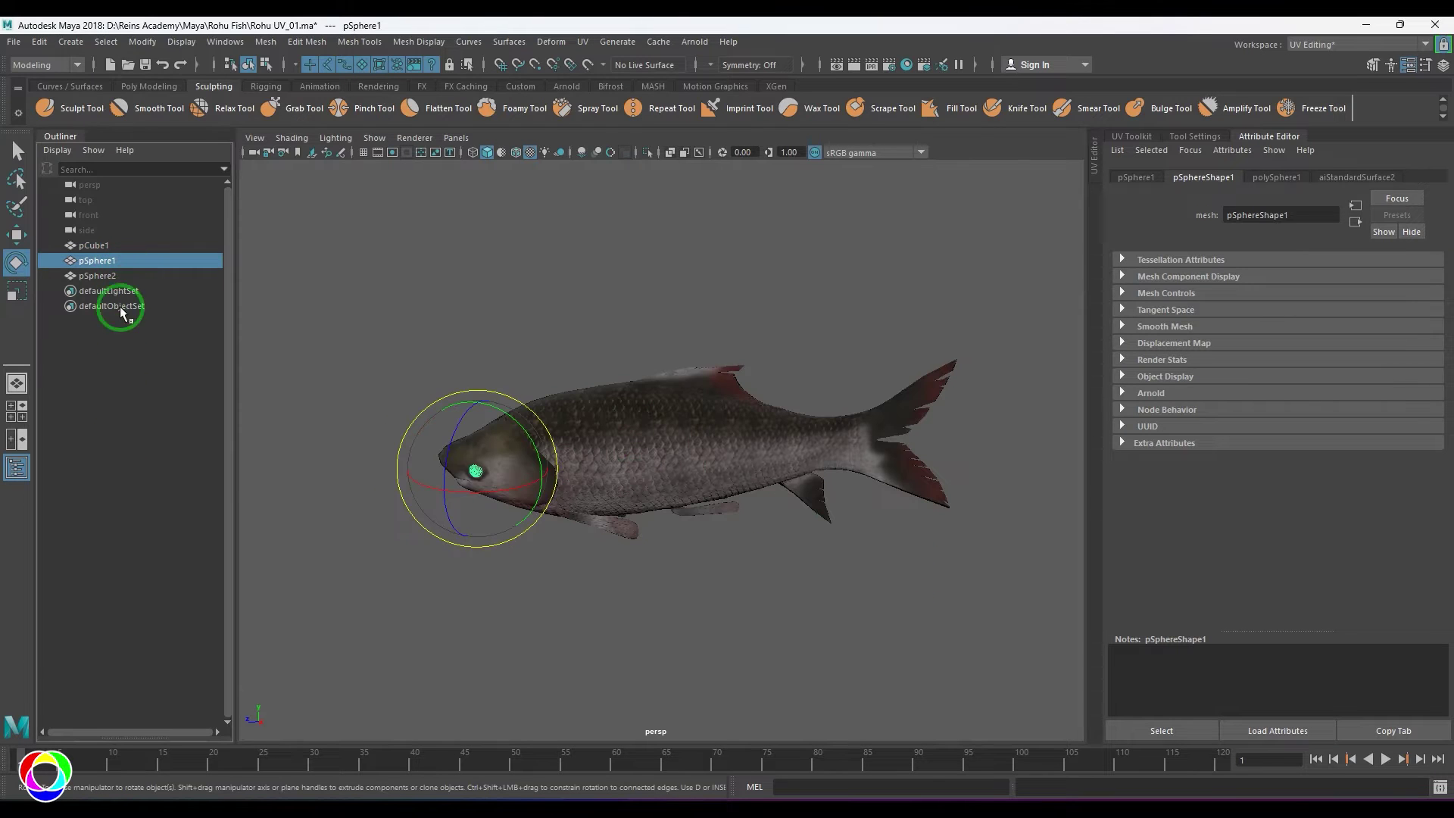
{"action": "left_click", "coordinate": [121, 275]}
{"action": "left_click", "coordinate": [118, 263]}
{"action": "left_click", "coordinate": [118, 276]}
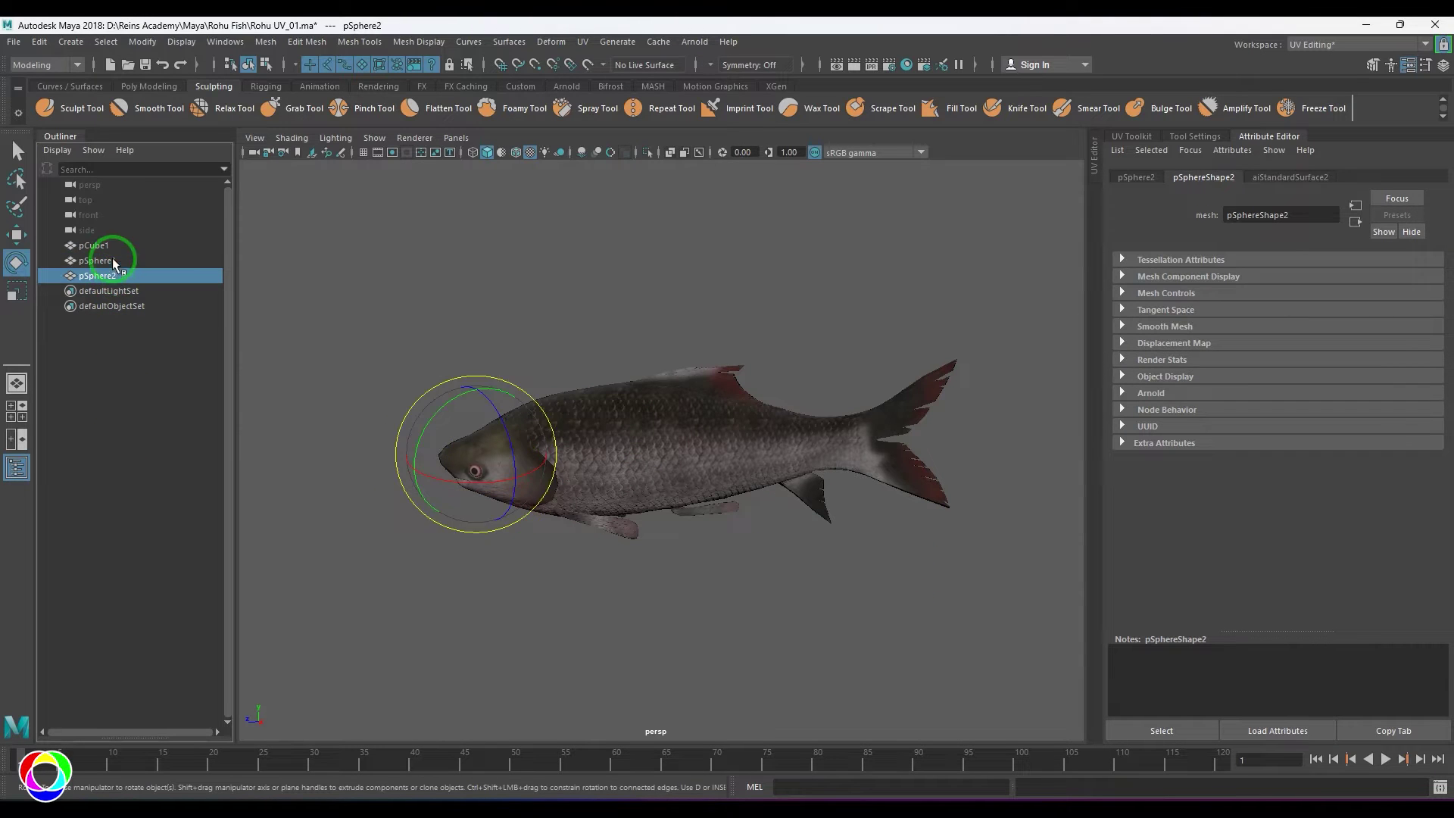
{"action": "left_click", "coordinate": [112, 261]}
{"action": "left_click", "coordinate": [638, 613]}
{"action": "scroll", "coordinate": [561, 590], "scroll_direction": "up", "scroll_amount": 5}
{"action": "left_click_drag", "start_coordinate": [562, 591], "coordinate": [643, 530], "text": "alt"}
{"action": "scroll", "coordinate": [598, 575], "scroll_direction": "down", "scroll_amount": 6}
{"action": "key", "text": "space"}
{"action": "scroll", "coordinate": [638, 573], "scroll_direction": "down", "scroll_amount": 3}
{"action": "key", "text": "space"}
Show the fish body mesh's inputs in the Channel Box and delete its construction history.
{"action": "left_click_drag", "start_coordinate": [489, 295], "coordinate": [903, 559]}
{"action": "left_click", "coordinate": [837, 577]}
{"action": "left_click_drag", "start_coordinate": [812, 263], "coordinate": [913, 469]}
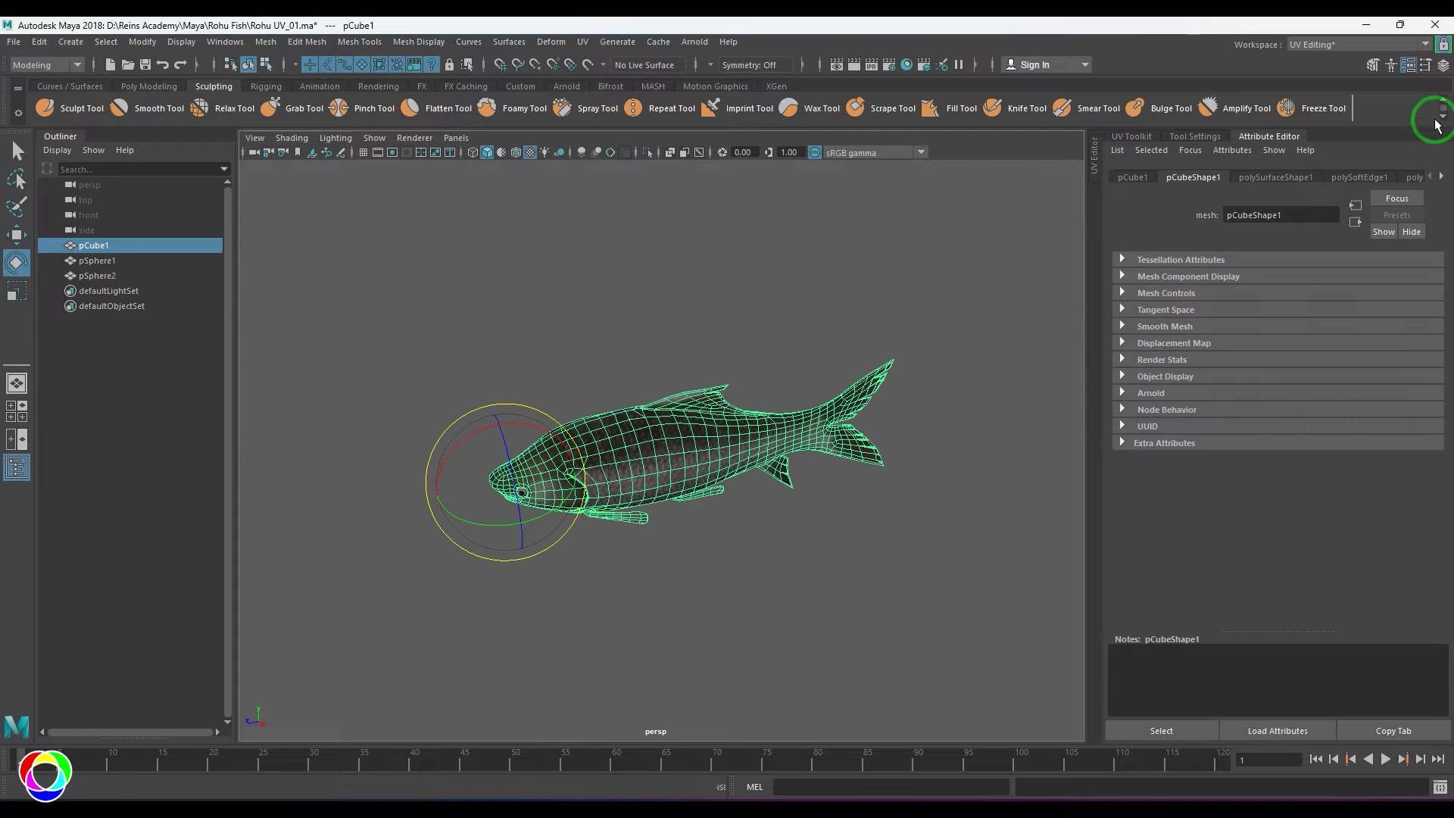
{"action": "left_click", "coordinate": [1437, 124]}
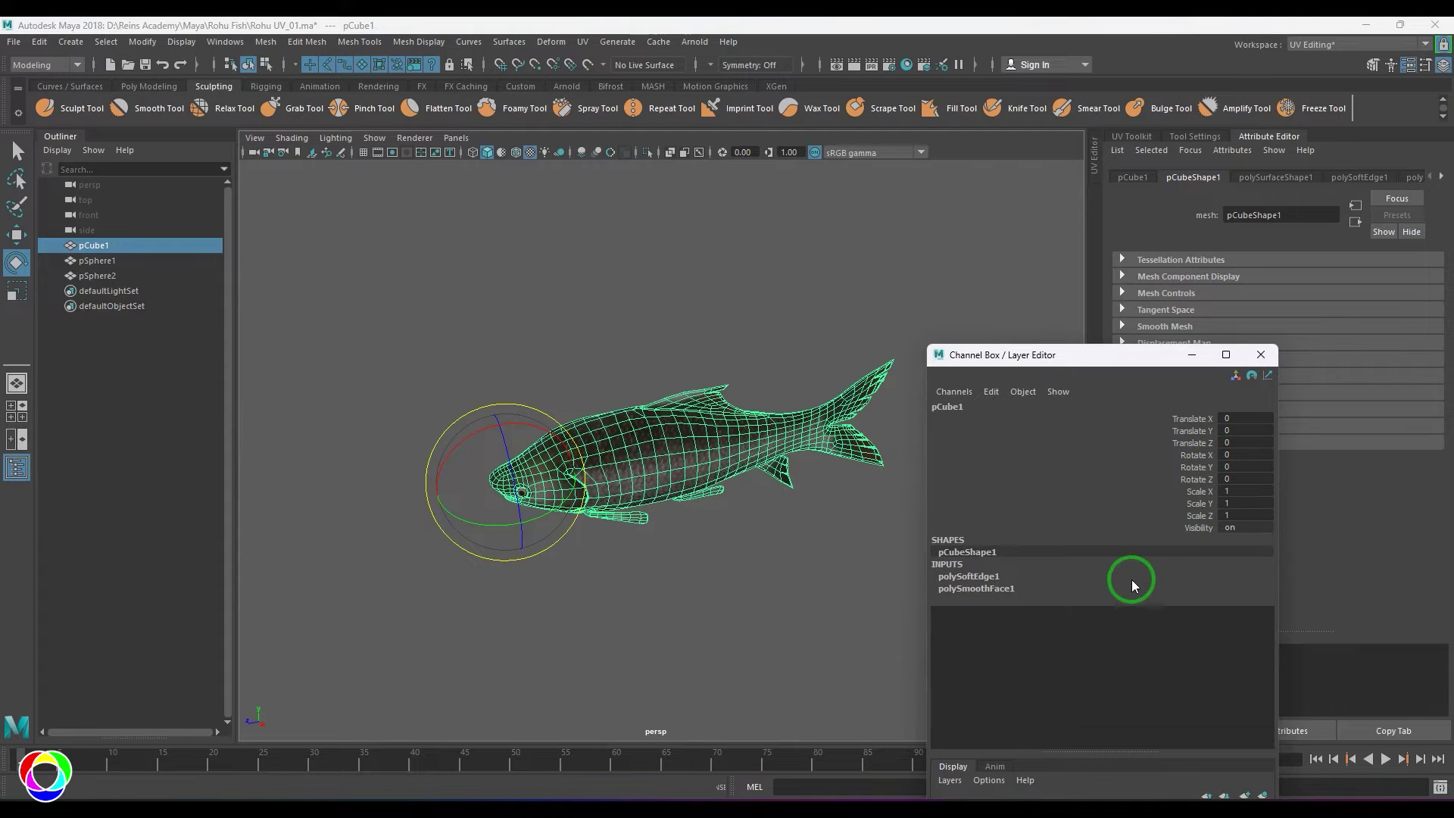
{"action": "left_click", "coordinate": [652, 604]}
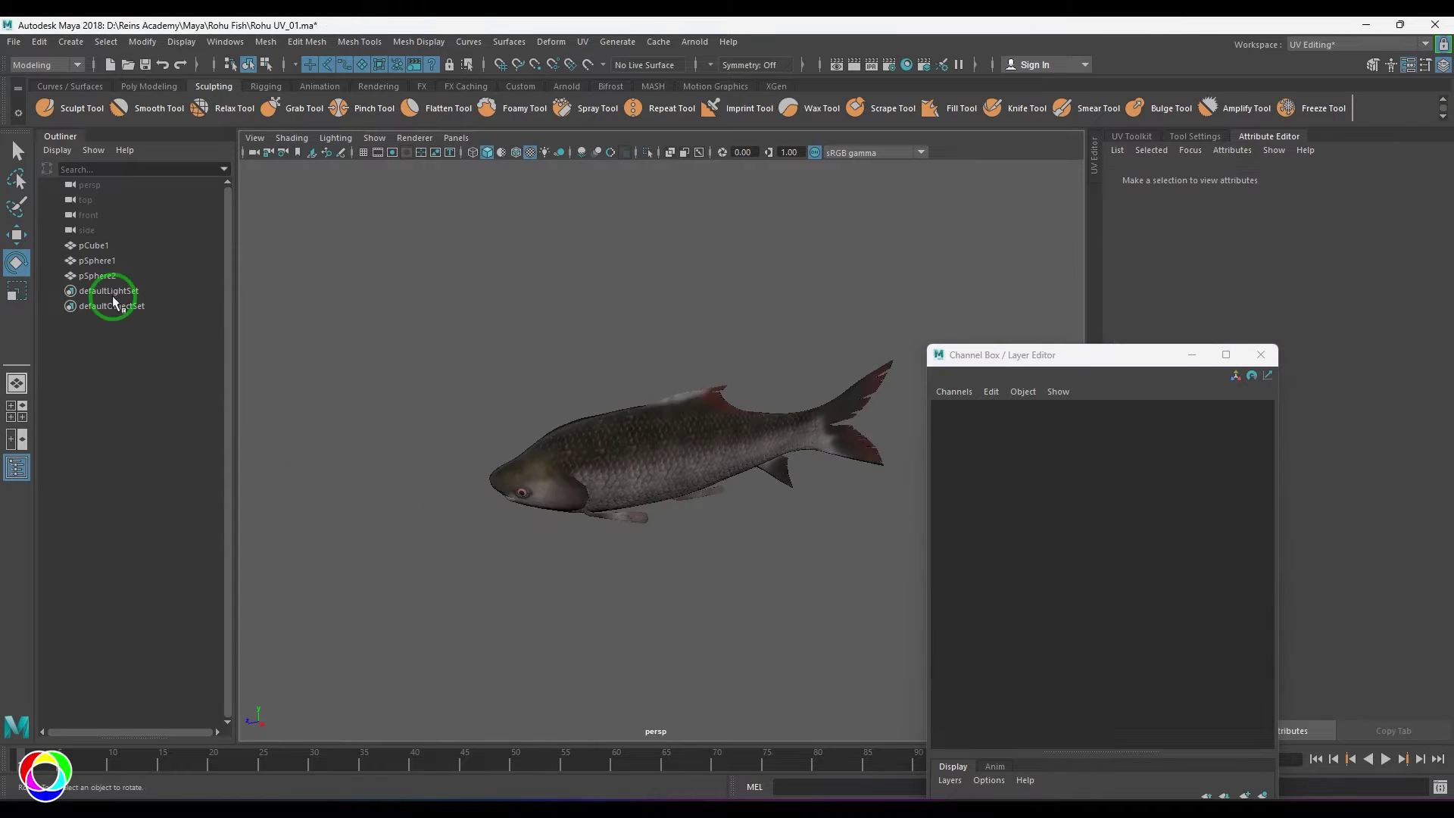
Rename the fish body mesh pCube1 as body_geo.
{"action": "left_click_drag", "start_coordinate": [97, 261], "coordinate": [95, 278]}
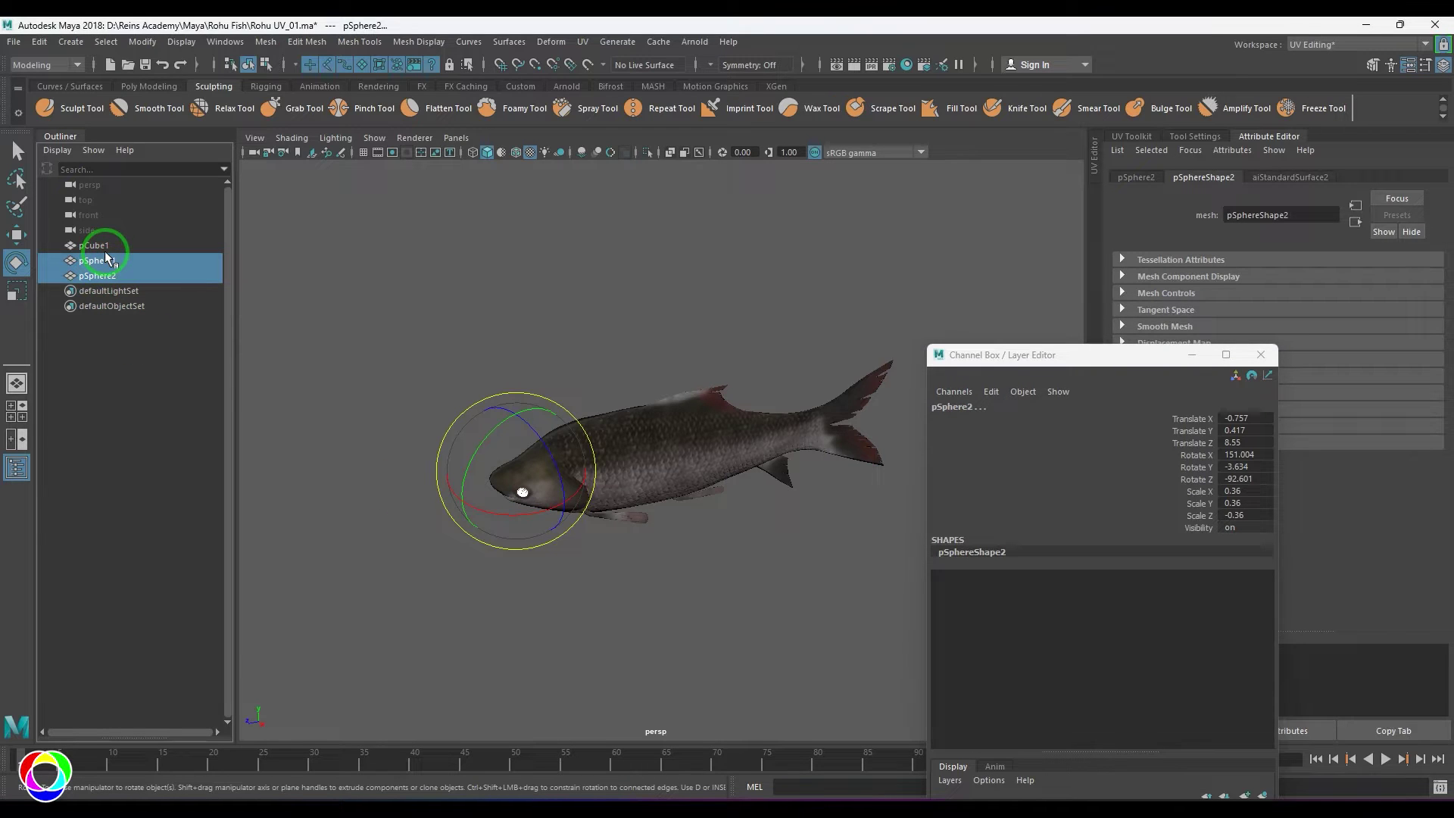
{"action": "double_click", "coordinate": [121, 247]}
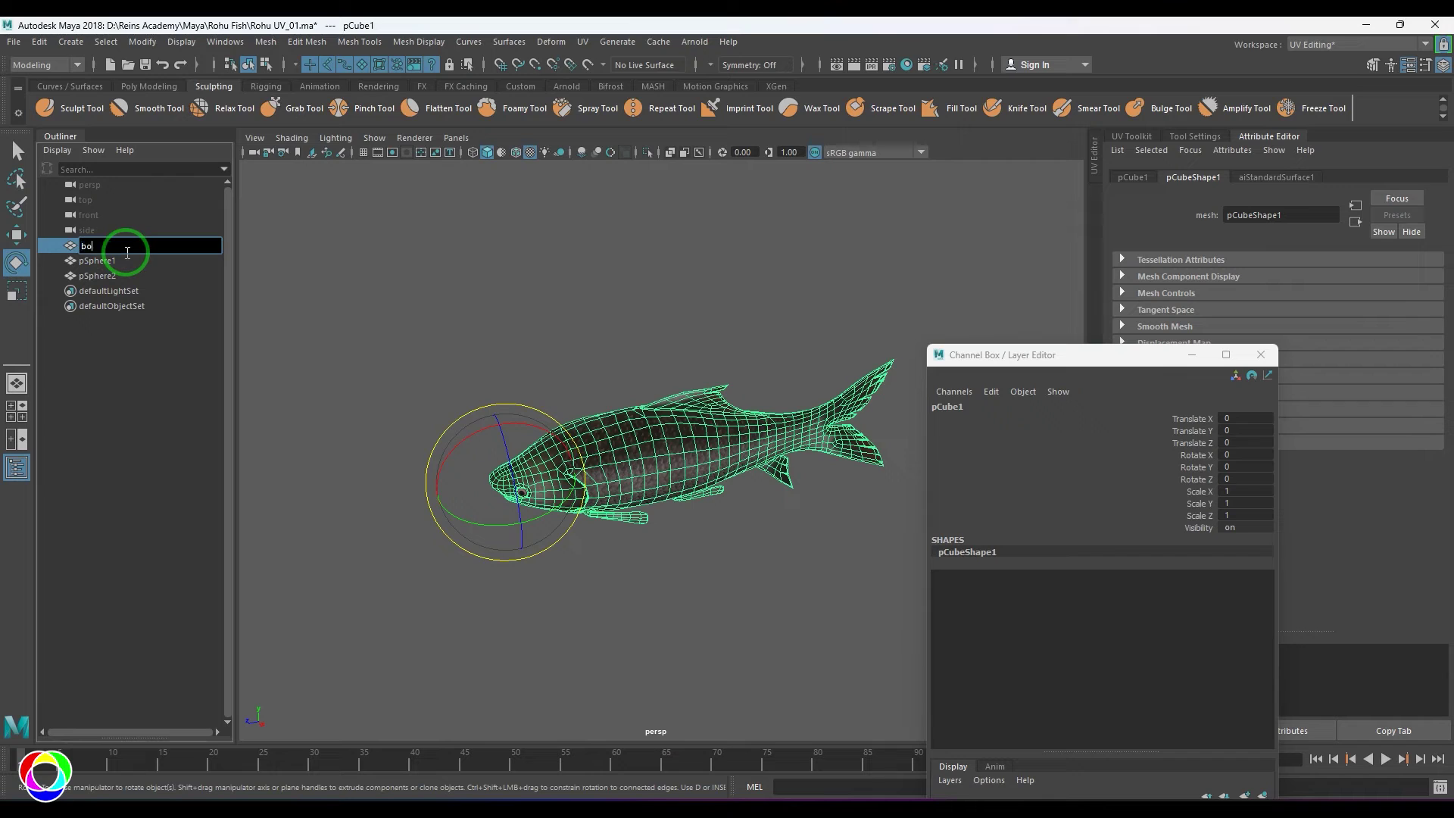
{"action": "type", "text": "body geo"}
{"action": "key", "text": "Return"}
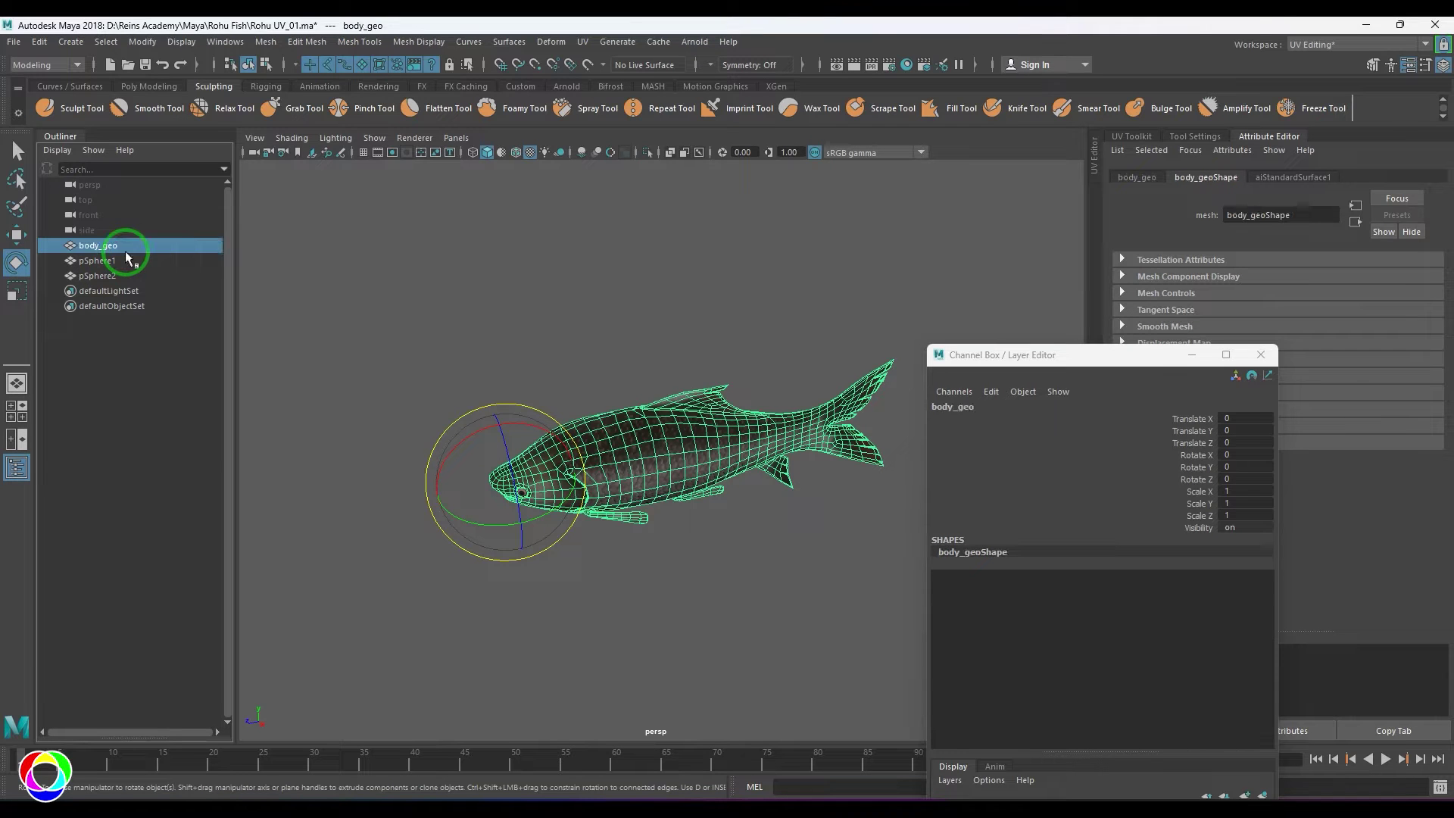
Rename pSphere1 as lt_eye_geo and pSphere2 as rt_eye_geo.
{"action": "double_click", "coordinate": [98, 260]}
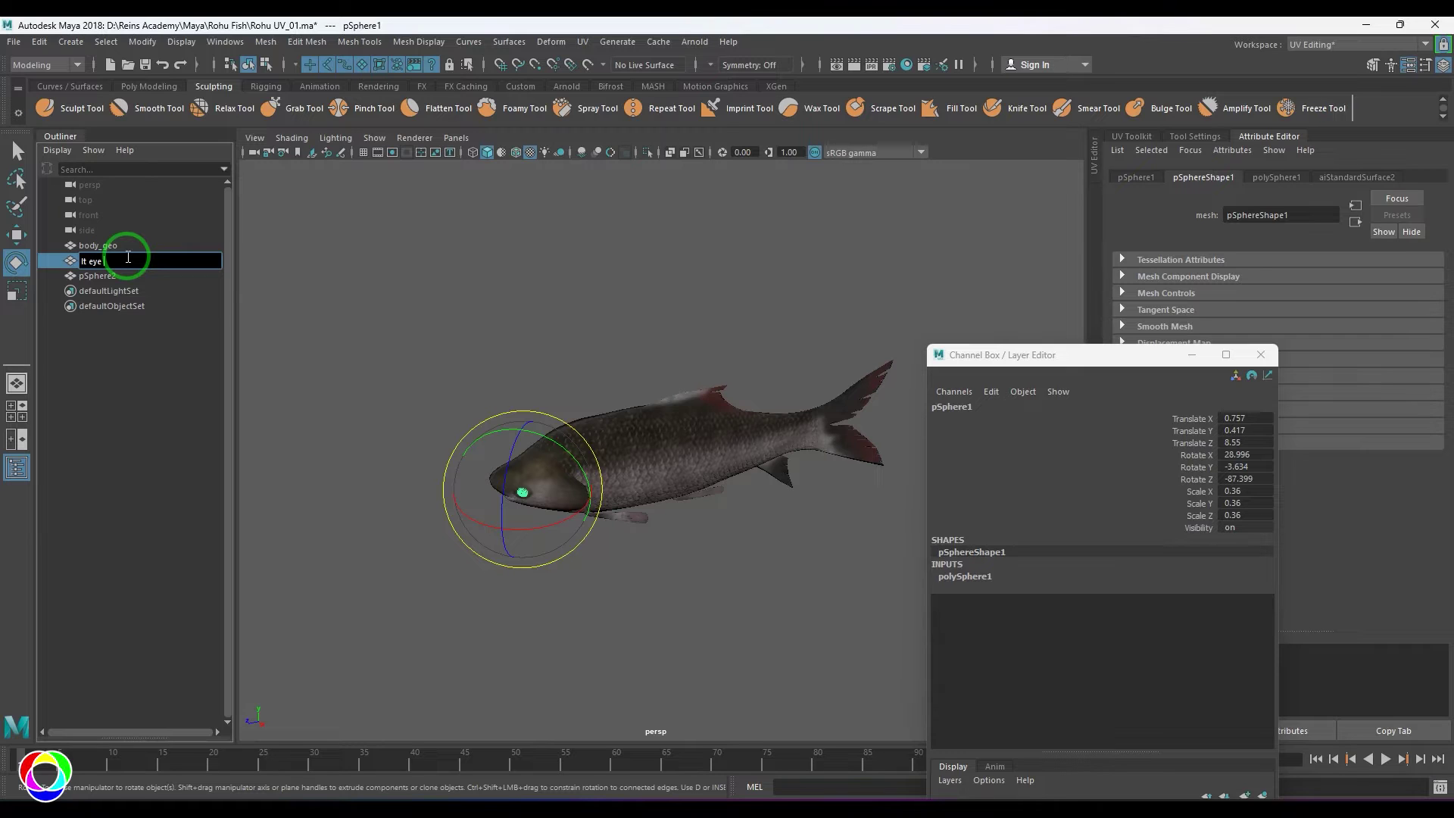
{"action": "key", "text": "Return"}
{"action": "double_click", "coordinate": [126, 275]}
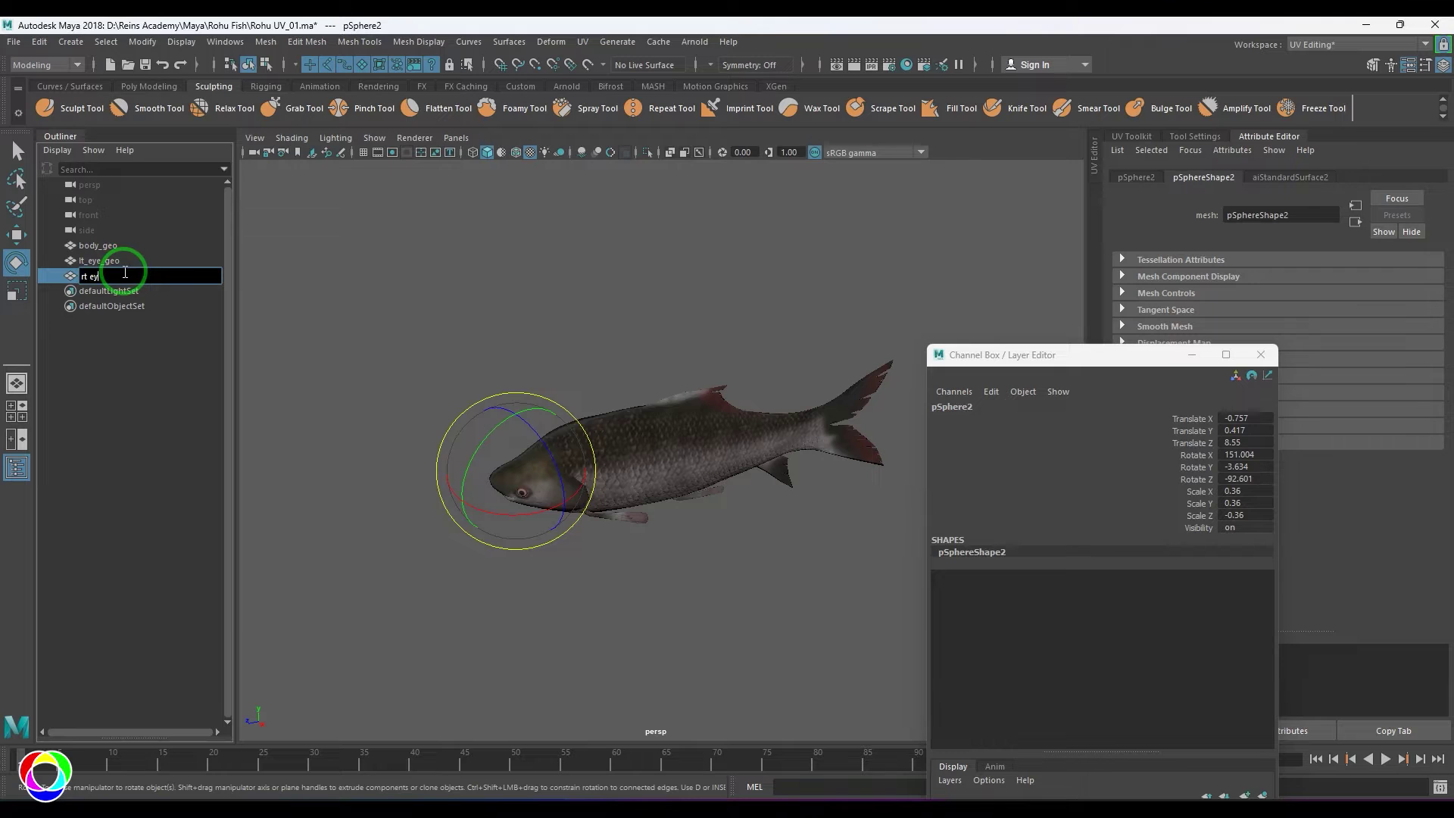
{"action": "key", "text": "Return"}
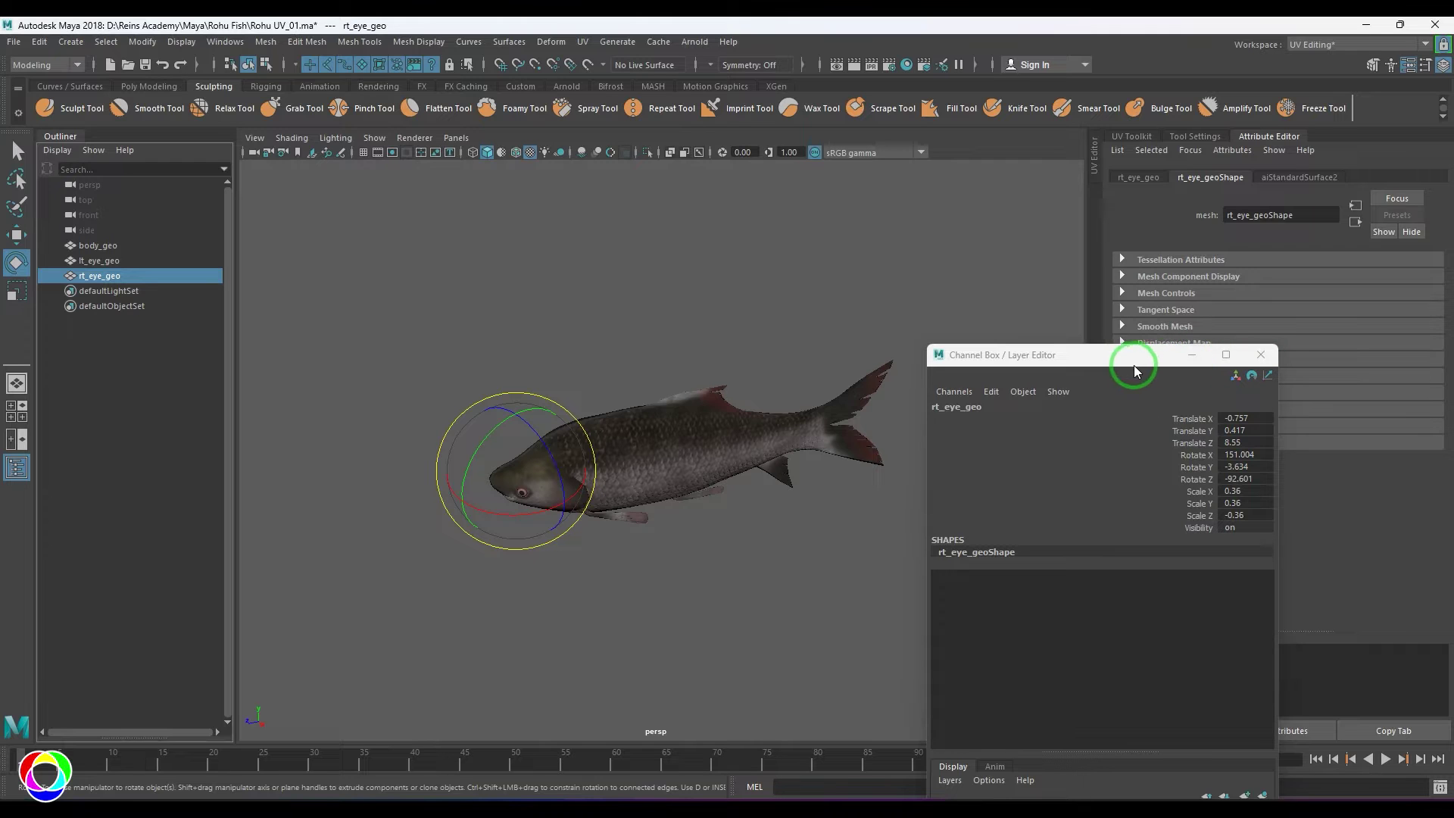
Switch to the Maya Classic workspace and show the grid with textured shading in the perspective view.
{"action": "left_click_drag", "start_coordinate": [1129, 356], "coordinate": [991, 382]}
{"action": "left_click", "coordinate": [1356, 47]}
{"action": "left_click", "coordinate": [1330, 61]}
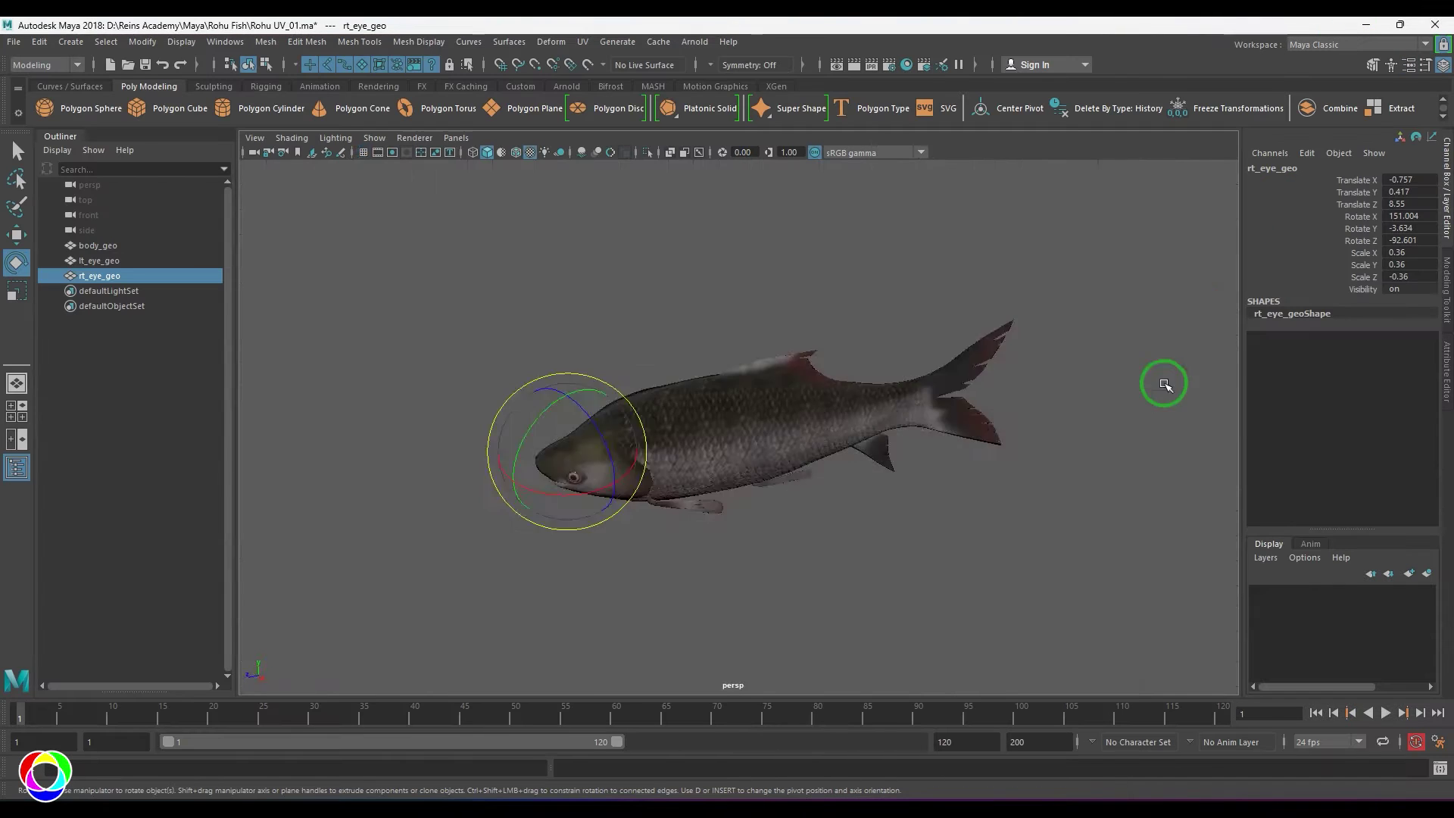
{"action": "key", "text": "space"}
{"action": "key", "text": "space"}
{"action": "left_click", "coordinate": [932, 598]}
{"action": "key", "text": "6"}
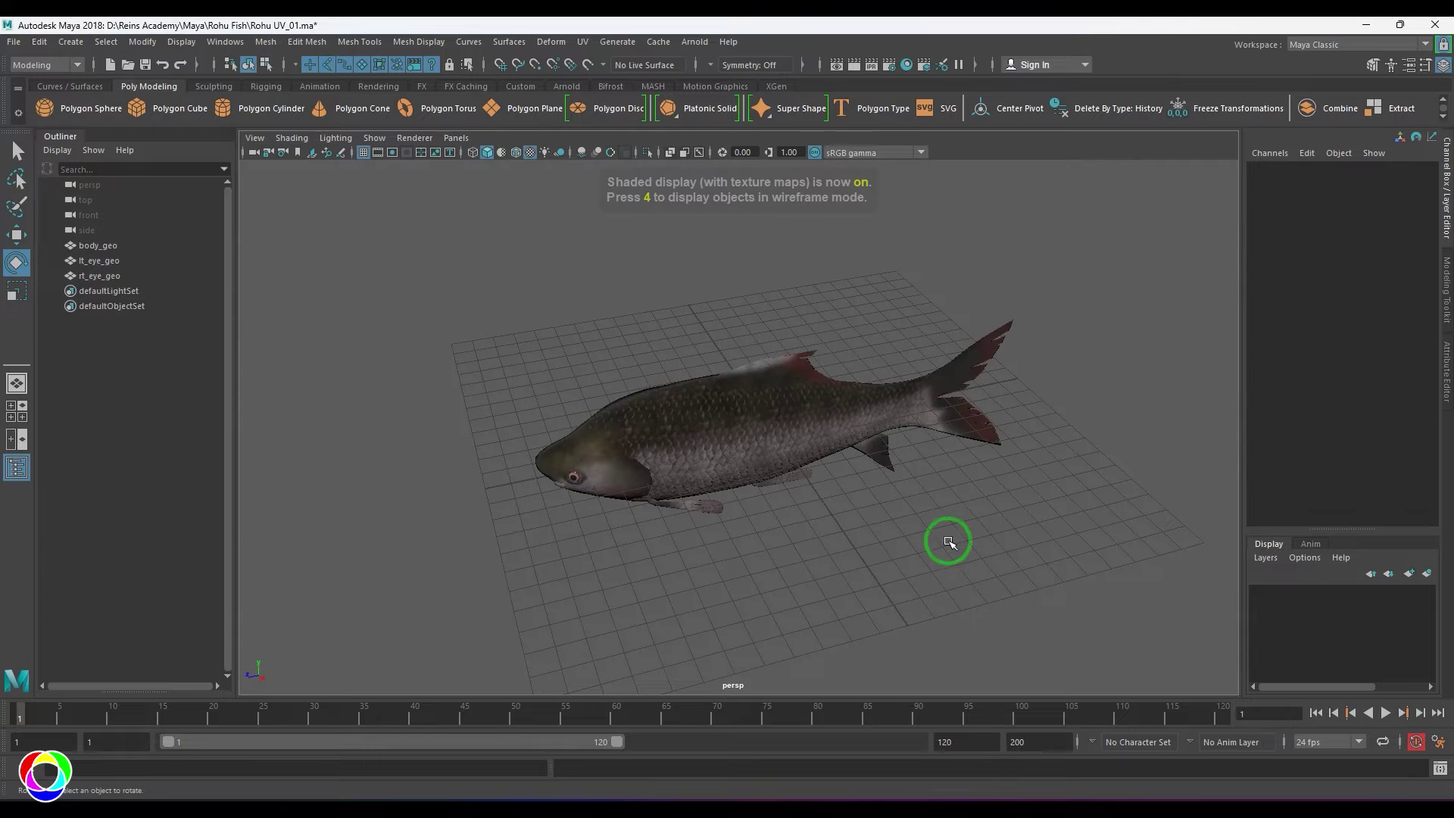
Collapse the Outliner to enlarge the viewport around the fish and leave nothing selected.
{"action": "left_click_drag", "start_coordinate": [945, 538], "coordinate": [868, 515], "text": "alt"}
{"action": "left_click", "coordinate": [857, 466]}
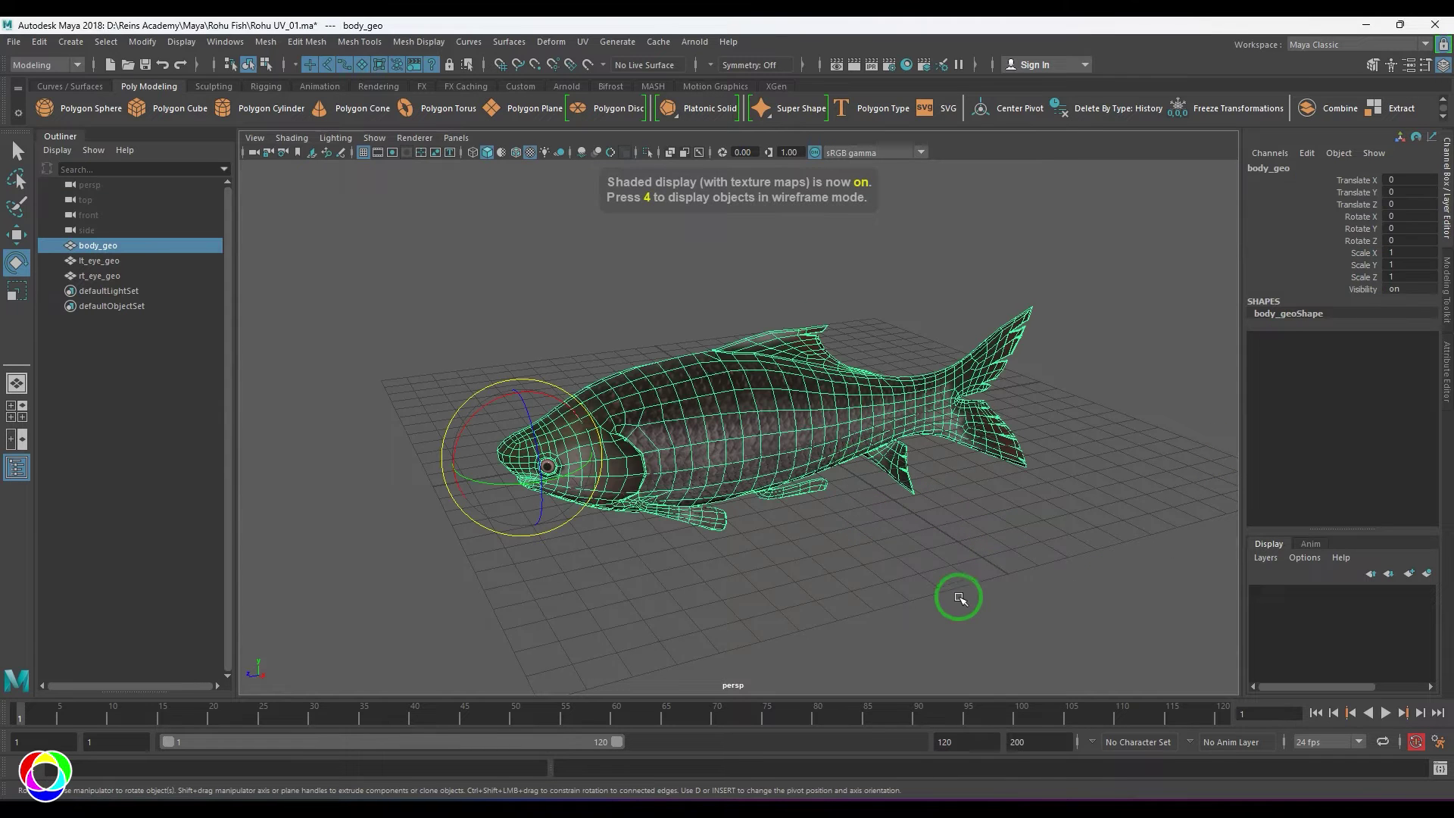
{"action": "left_click", "coordinate": [58, 139]}
{"action": "left_click", "coordinate": [1030, 557]}
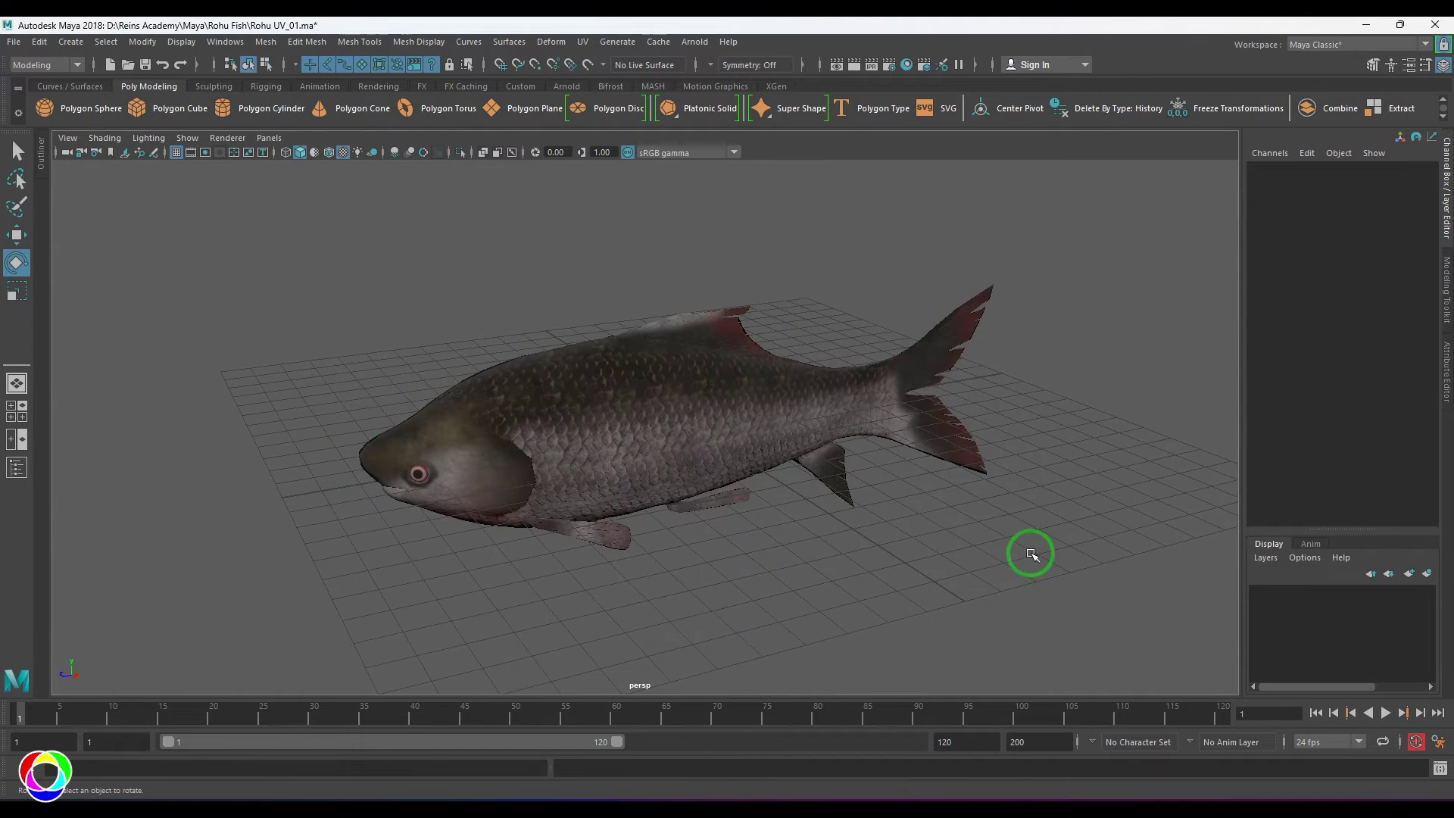
{"action": "left_click_drag", "start_coordinate": [725, 276], "coordinate": [826, 394]}
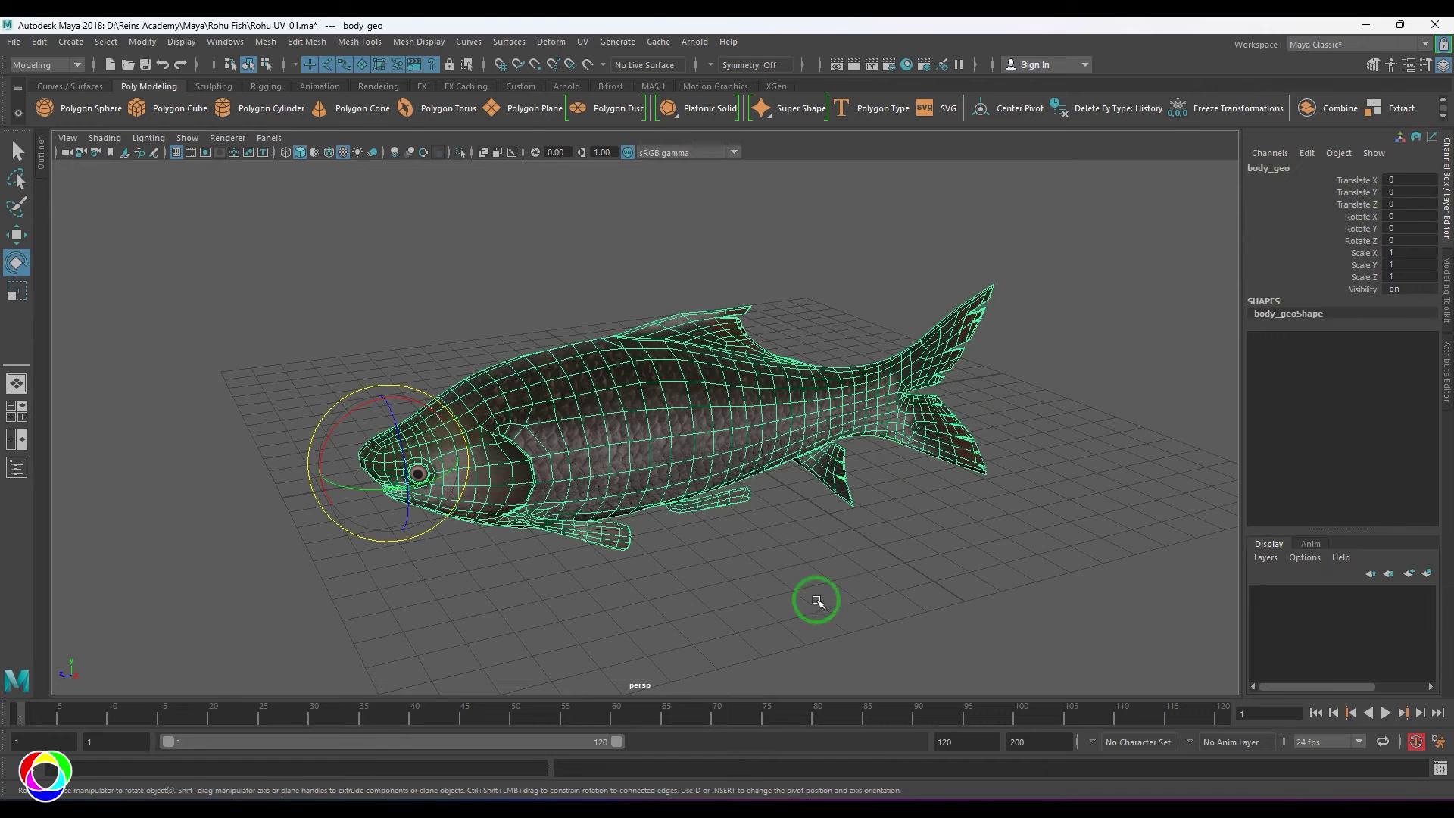
{"action": "left_click", "coordinate": [834, 618]}
Switch to the side -X view and set the CV Curve Tool's curve degree to 1 Linear.
{"action": "key", "text": "space"}
{"action": "left_click_drag", "start_coordinate": [606, 547], "coordinate": [773, 539]}
{"action": "scroll", "coordinate": [772, 534], "scroll_direction": "down", "scroll_amount": 3}
{"action": "scroll", "coordinate": [772, 533], "scroll_direction": "down", "scroll_amount": 5}
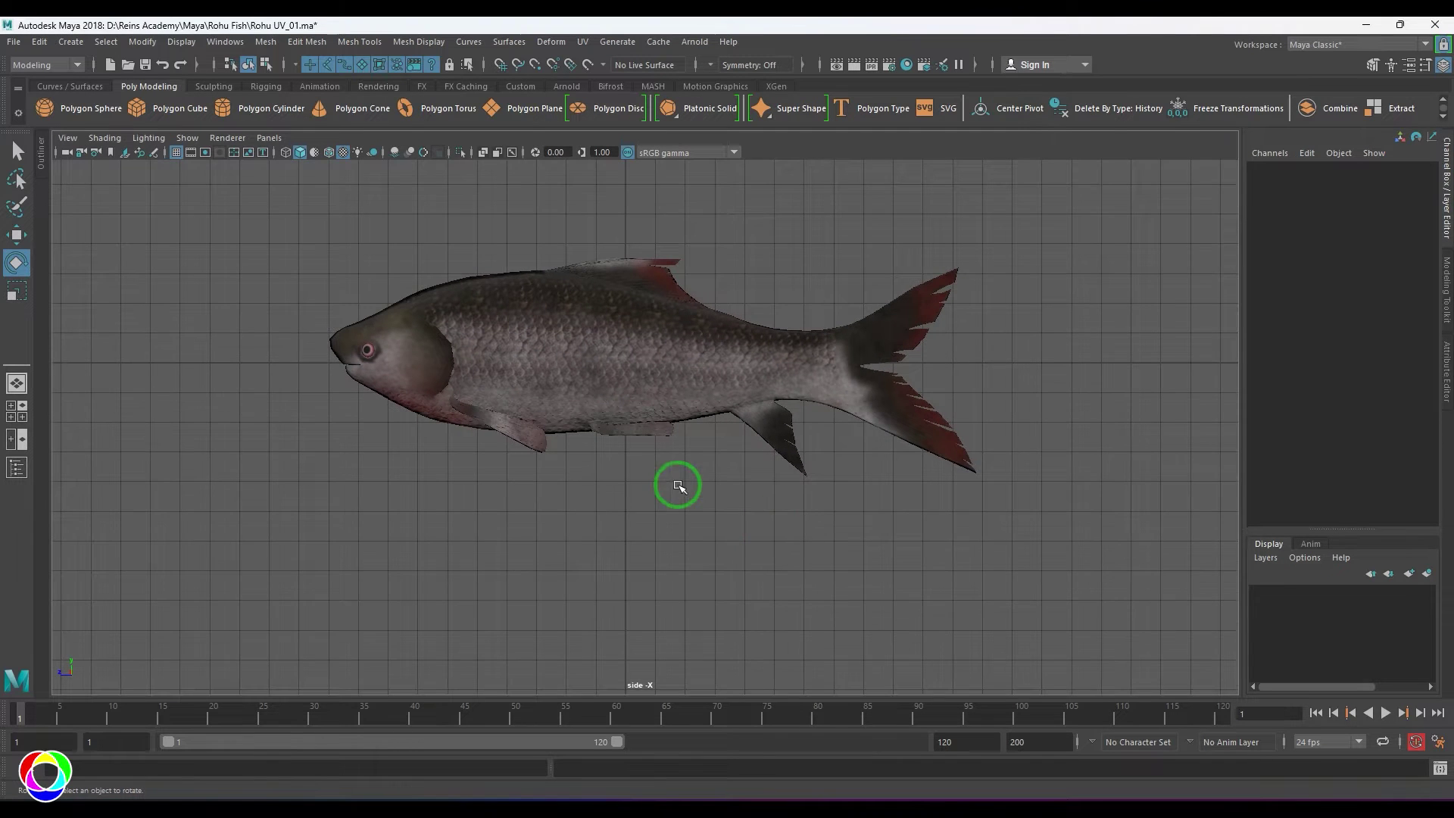
{"action": "middle_click_drag", "start_coordinate": [678, 484], "coordinate": [668, 497], "text": "alt"}
{"action": "scroll", "coordinate": [568, 510], "scroll_direction": "up", "scroll_amount": 3}
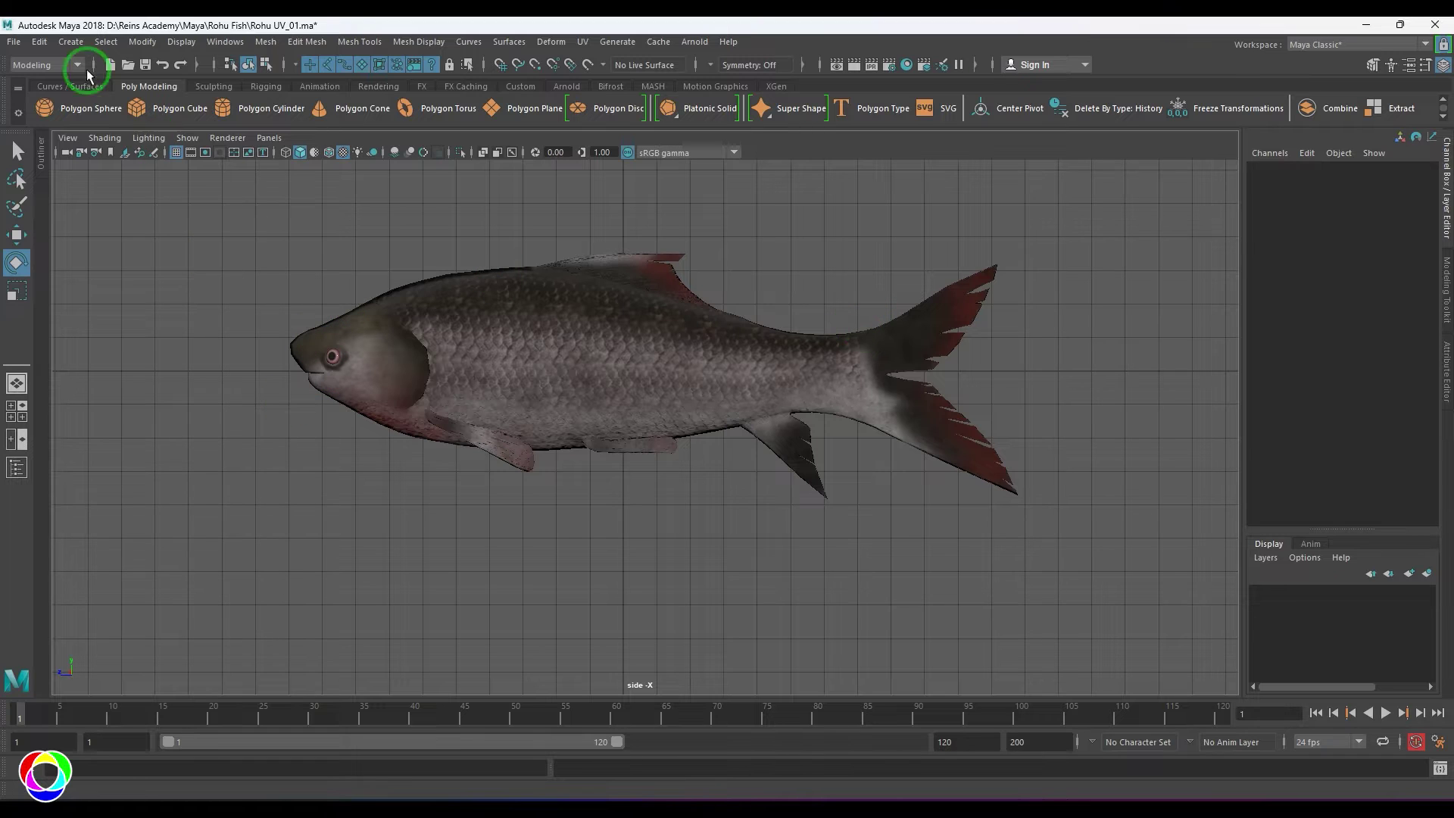
{"action": "left_click", "coordinate": [71, 42]}
{"action": "mouse_move", "coordinate": [209, 157]}
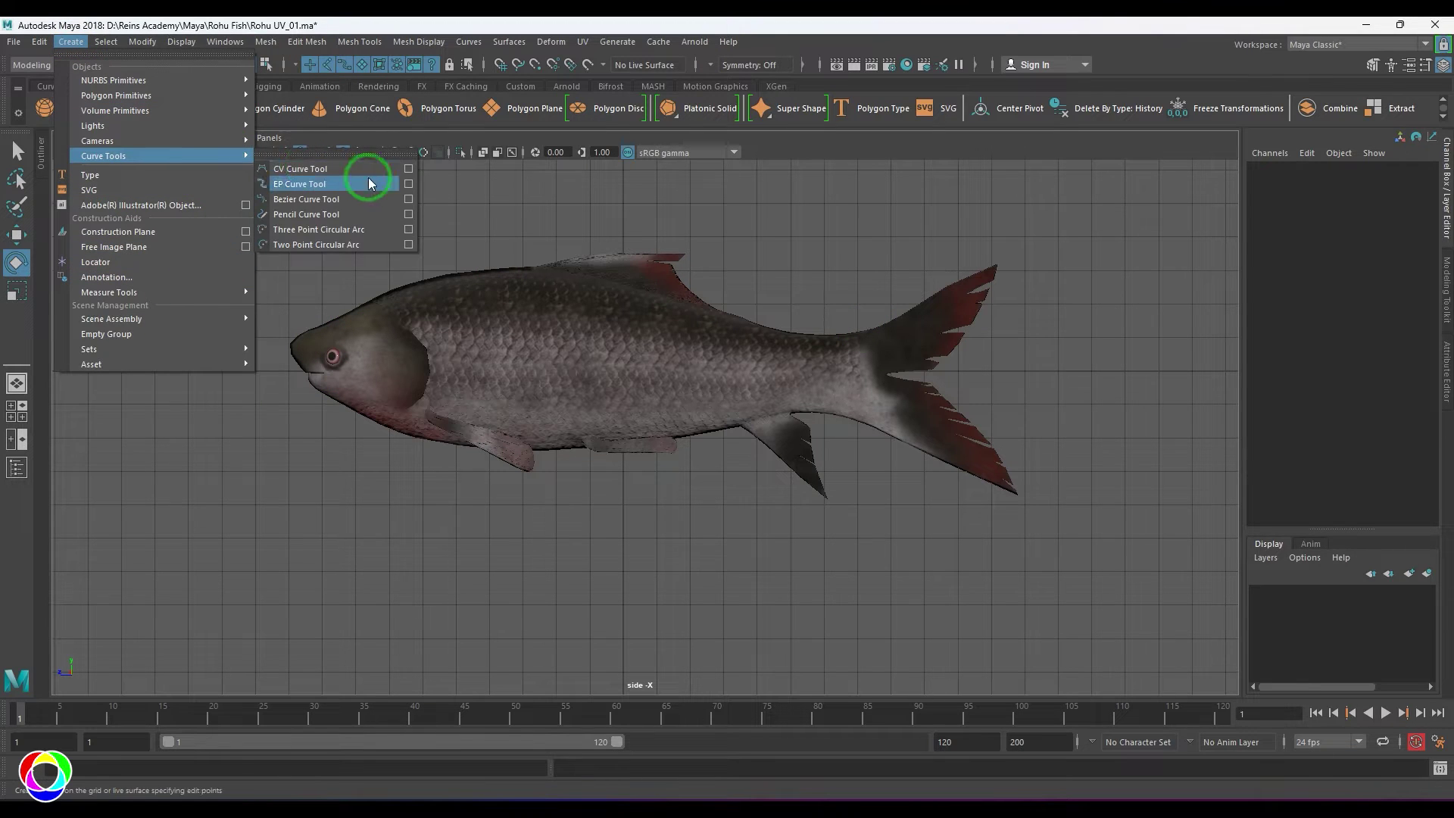
{"action": "left_click", "coordinate": [408, 168]}
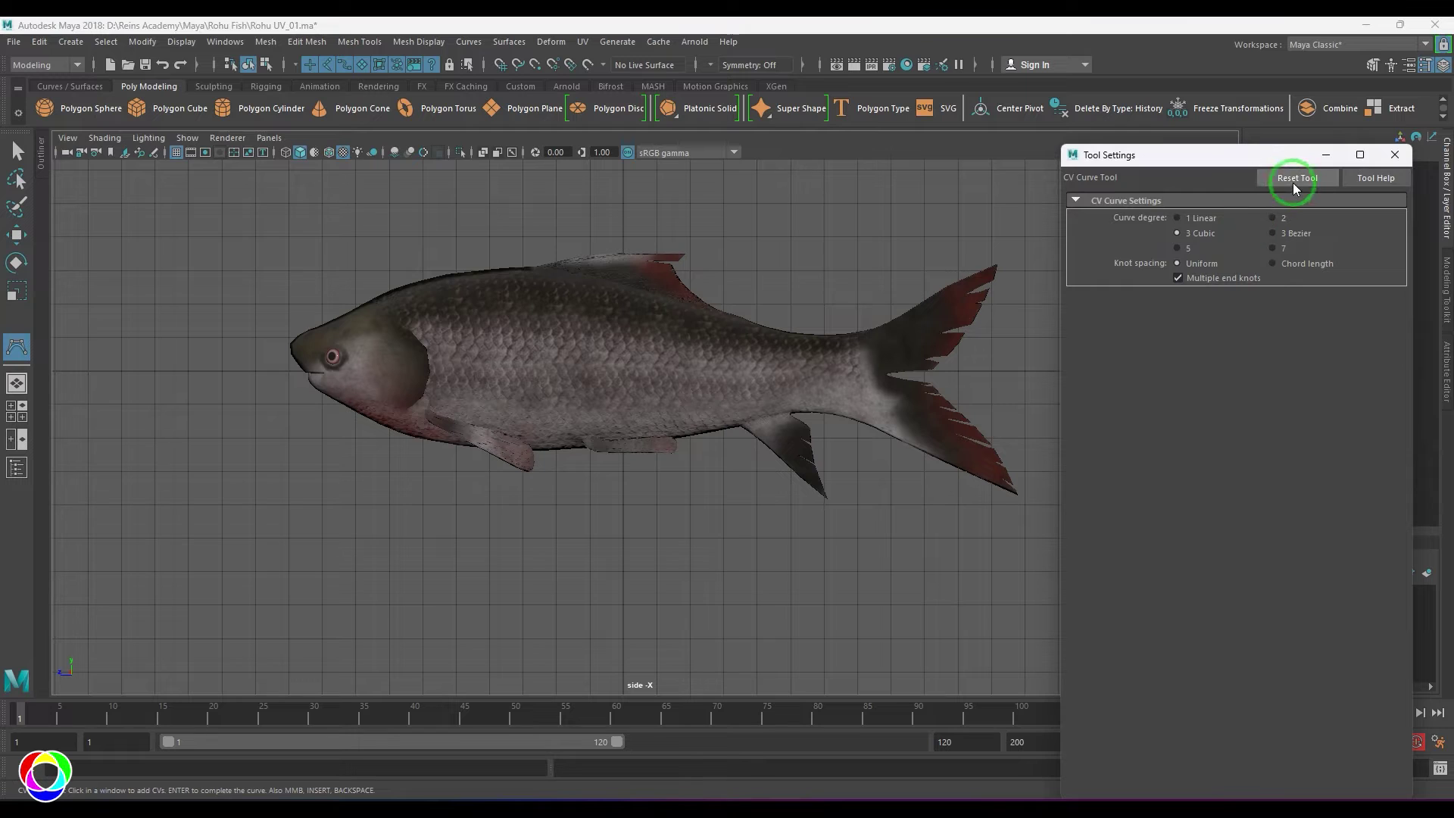
{"action": "left_click", "coordinate": [1200, 218]}
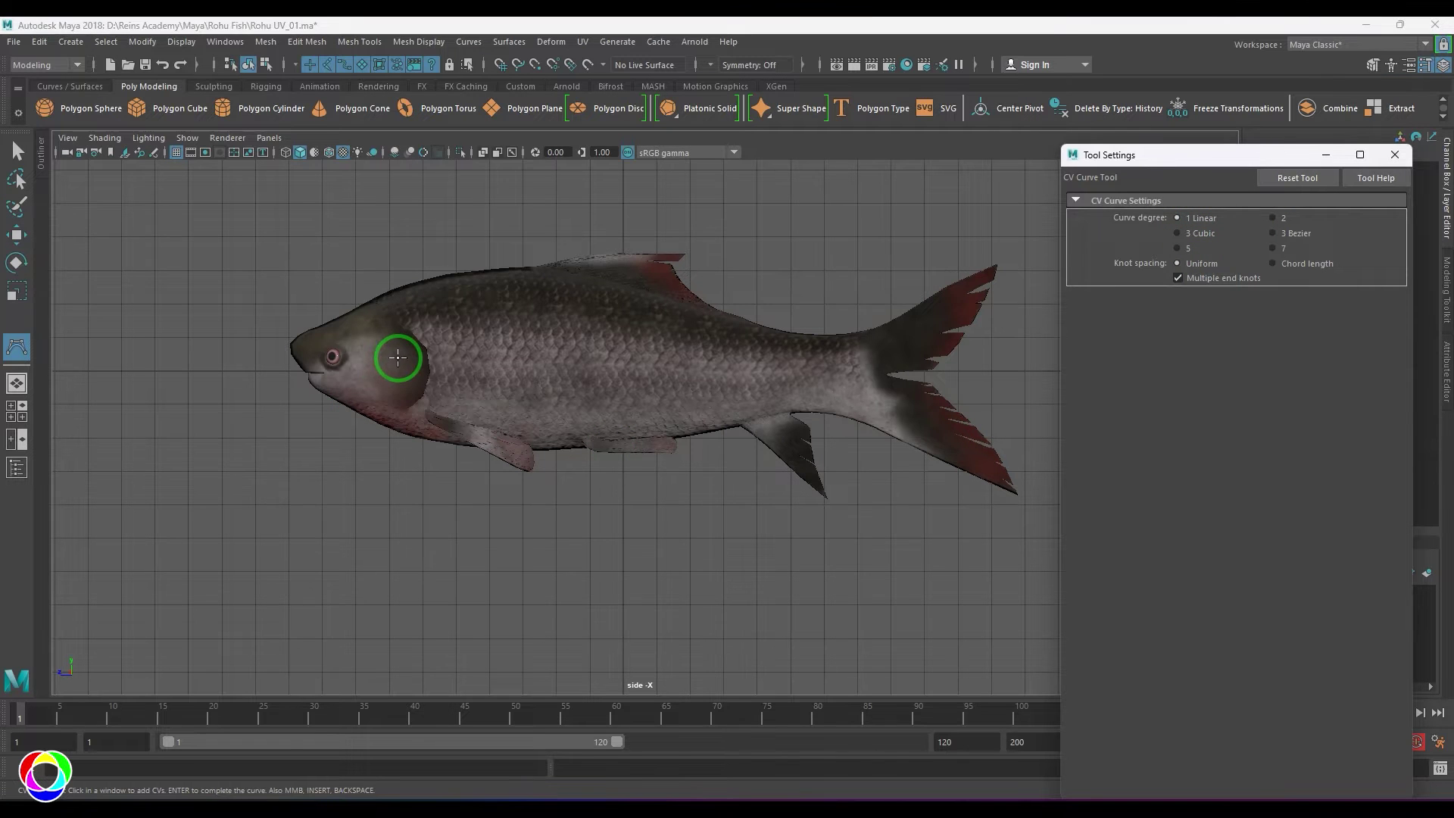
In wireframe display, draw a straight two-point curve snapped to the grid, from the gill to the fork of the tail fin.
{"action": "key", "text": "4"}
{"action": "key", "text": "5"}
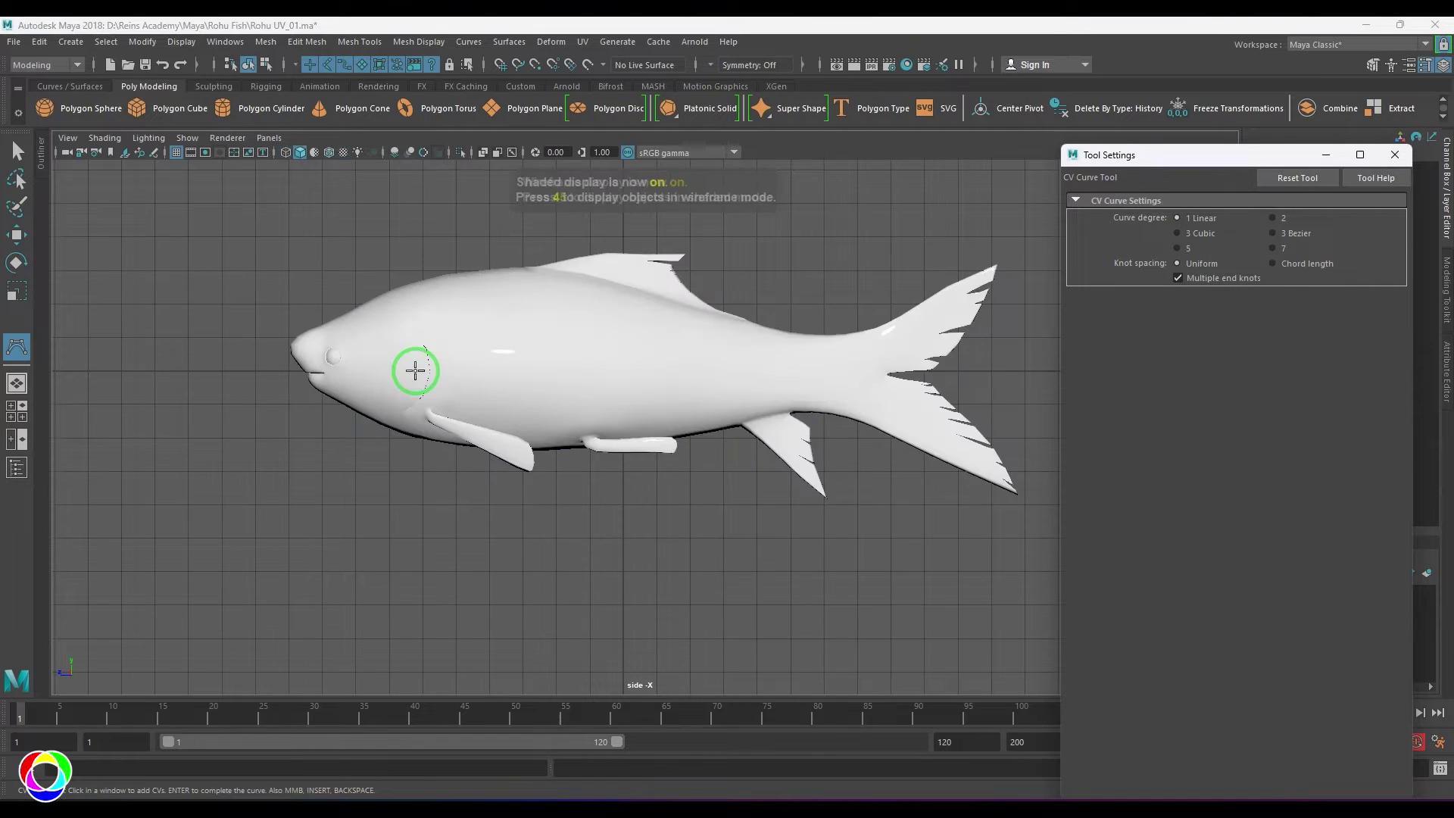
{"action": "key", "text": "4"}
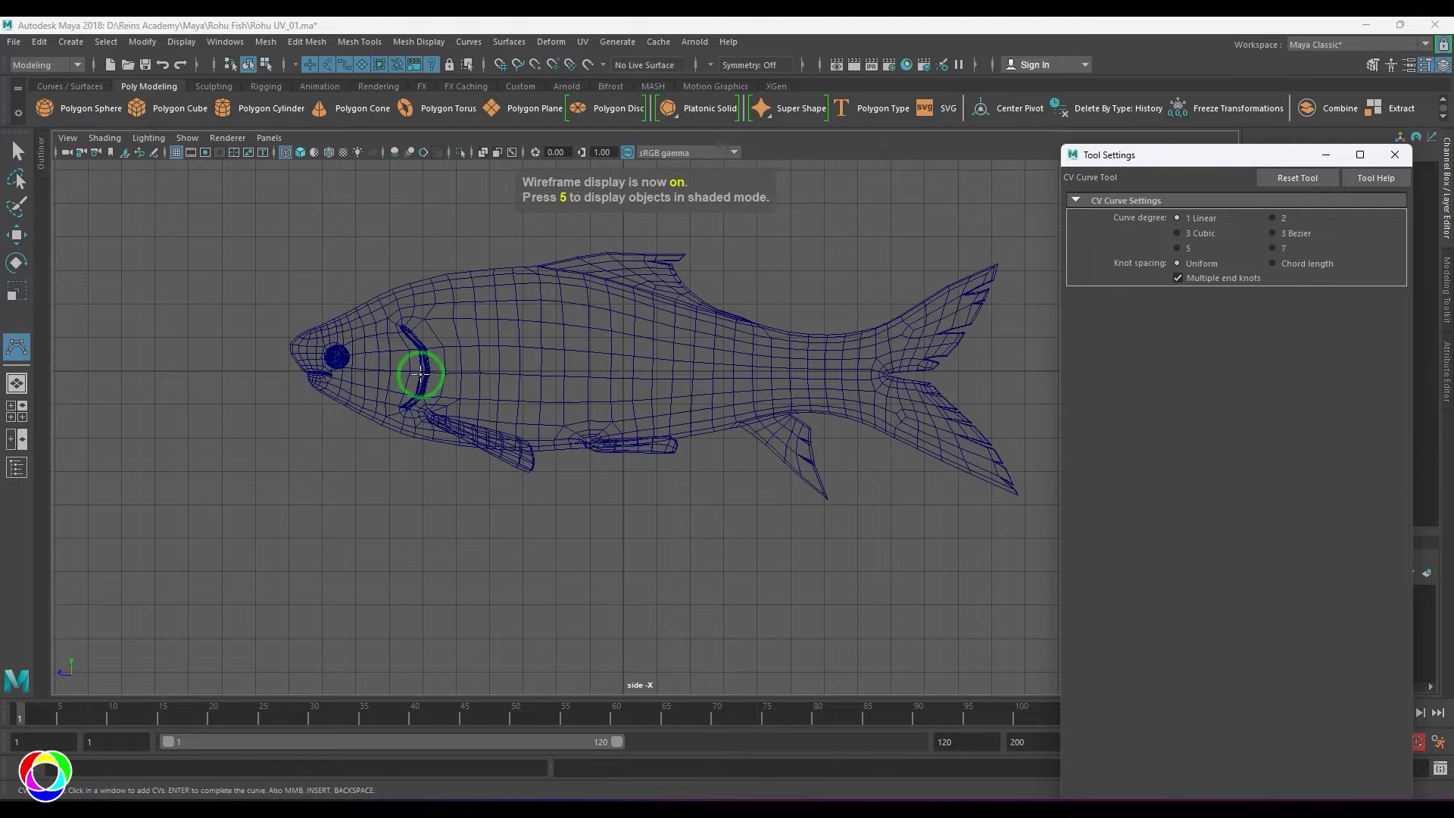
{"action": "left_click", "coordinate": [423, 370]}
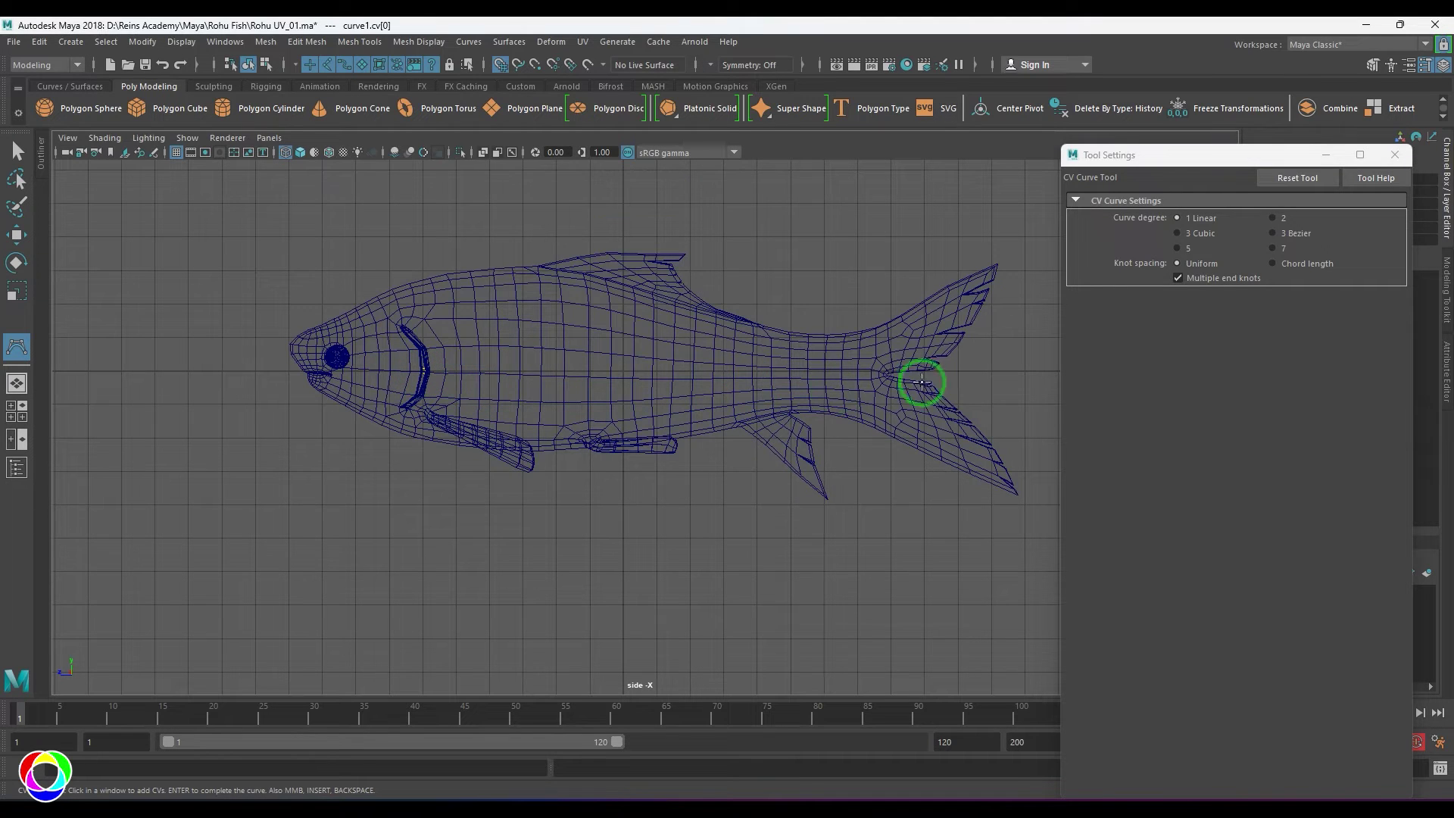
{"action": "left_click", "coordinate": [890, 371]}
{"action": "key", "text": "Return"}
Return to the perspective view with textured shading and close the tool settings.
{"action": "key", "text": "space"}
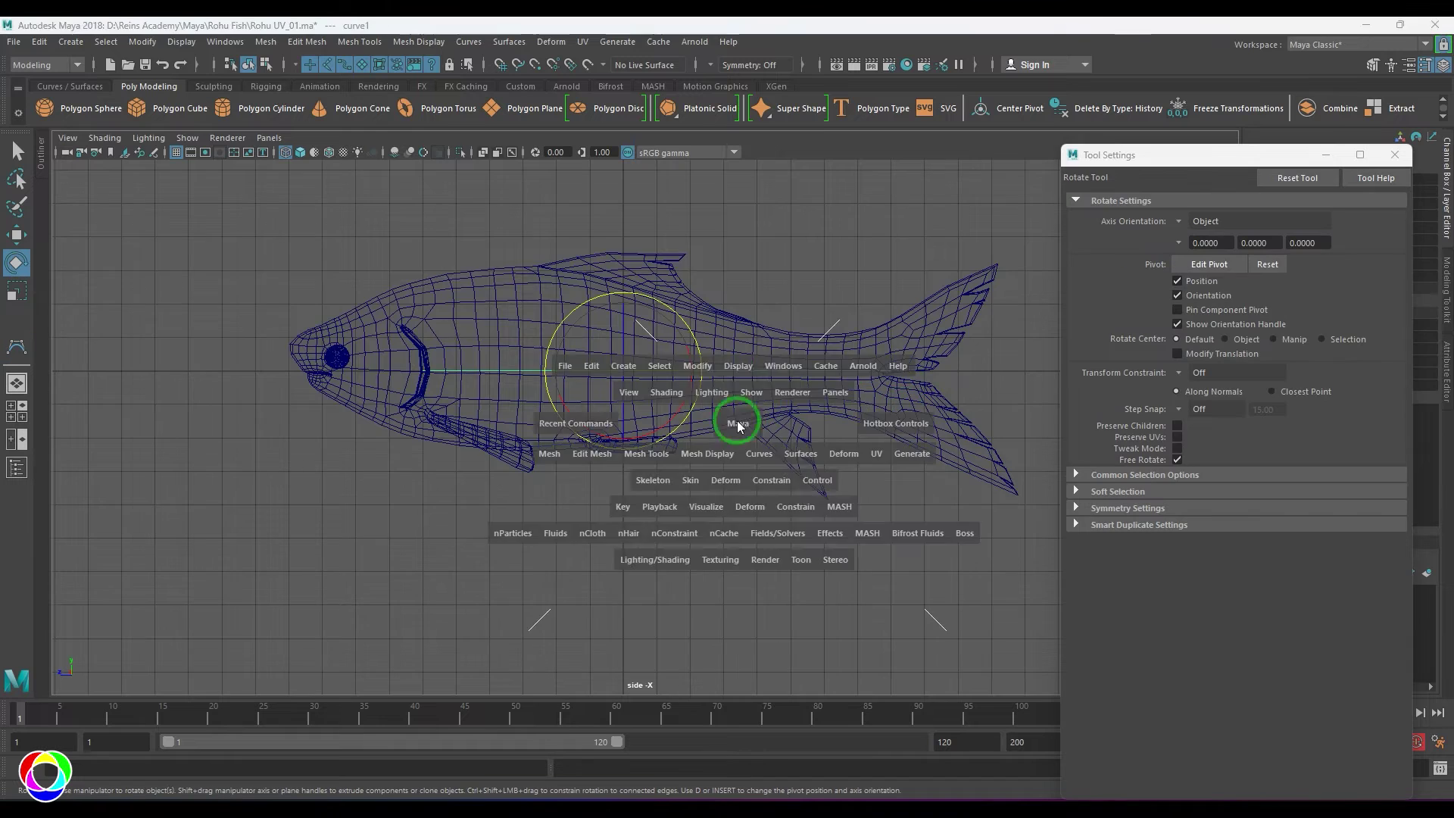
{"action": "left_click_drag", "start_coordinate": [740, 421], "coordinate": [739, 386]}
{"action": "left_click_drag", "start_coordinate": [740, 416], "coordinate": [741, 459], "text": "alt"}
{"action": "key", "text": "5"}
{"action": "key", "text": "6"}
{"action": "middle_click_drag", "start_coordinate": [812, 492], "coordinate": [799, 461], "text": "alt"}
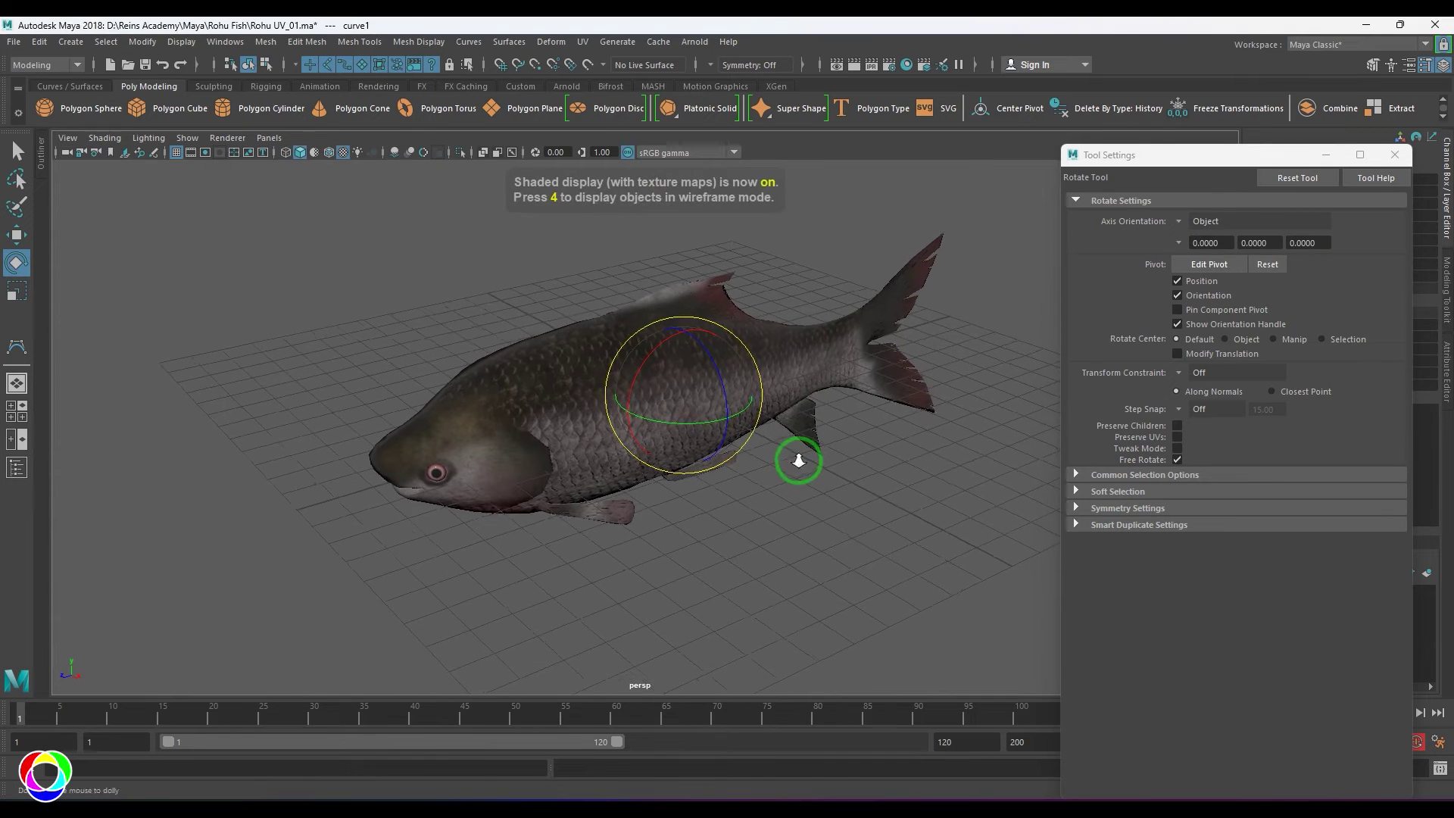
{"action": "left_click", "coordinate": [1396, 155]}
Add the fish body and both eyes to a new display layer and hide that layer.
{"action": "left_click_drag", "start_coordinate": [336, 414], "coordinate": [494, 539]}
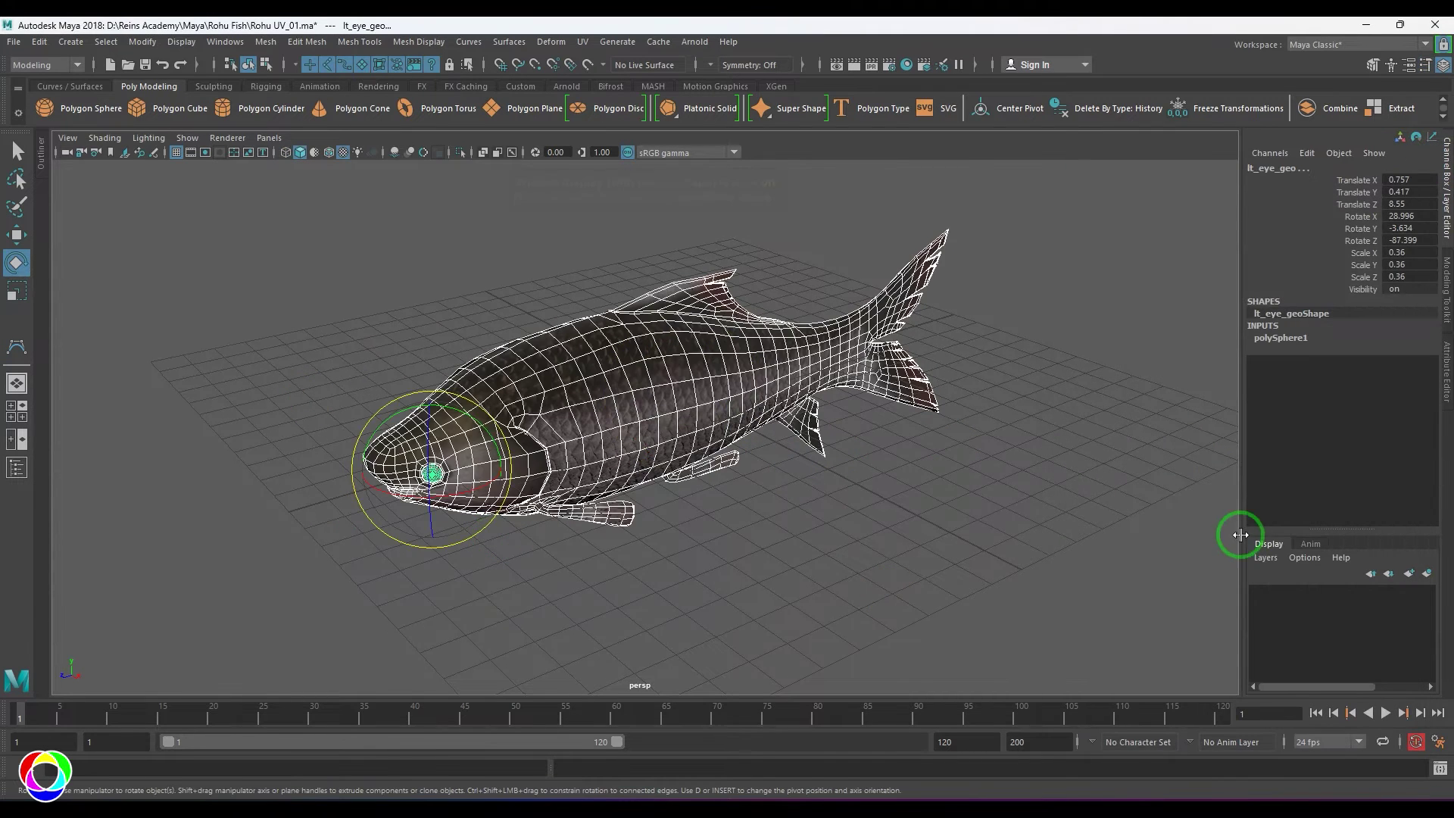
{"action": "left_click", "coordinate": [1425, 575]}
{"action": "left_click", "coordinate": [1257, 593]}
Hide the grid and select the straight curve in the perspective view.
{"action": "left_click", "coordinate": [177, 153]}
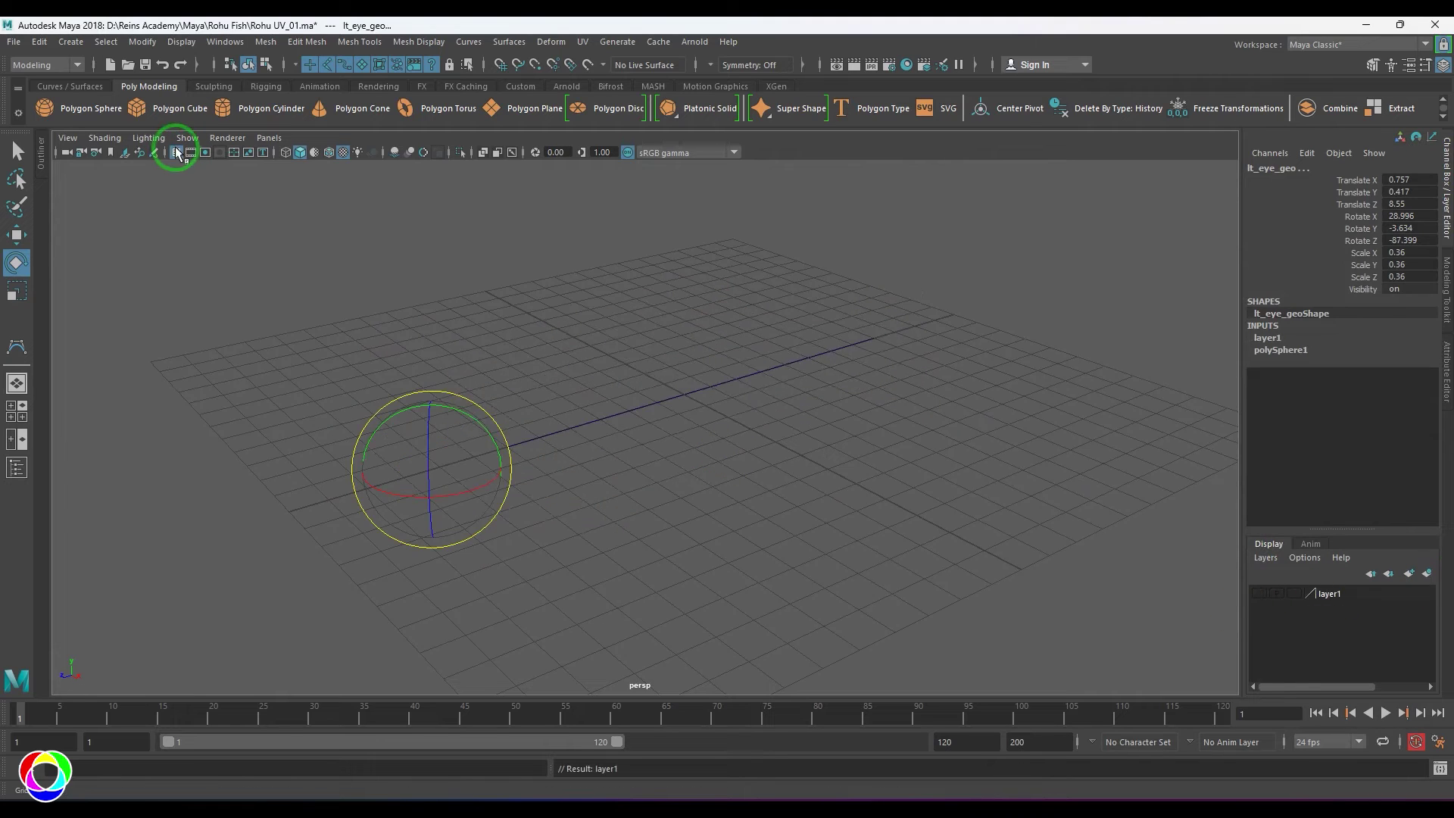
{"action": "left_click_drag", "start_coordinate": [601, 285], "coordinate": [701, 409]}
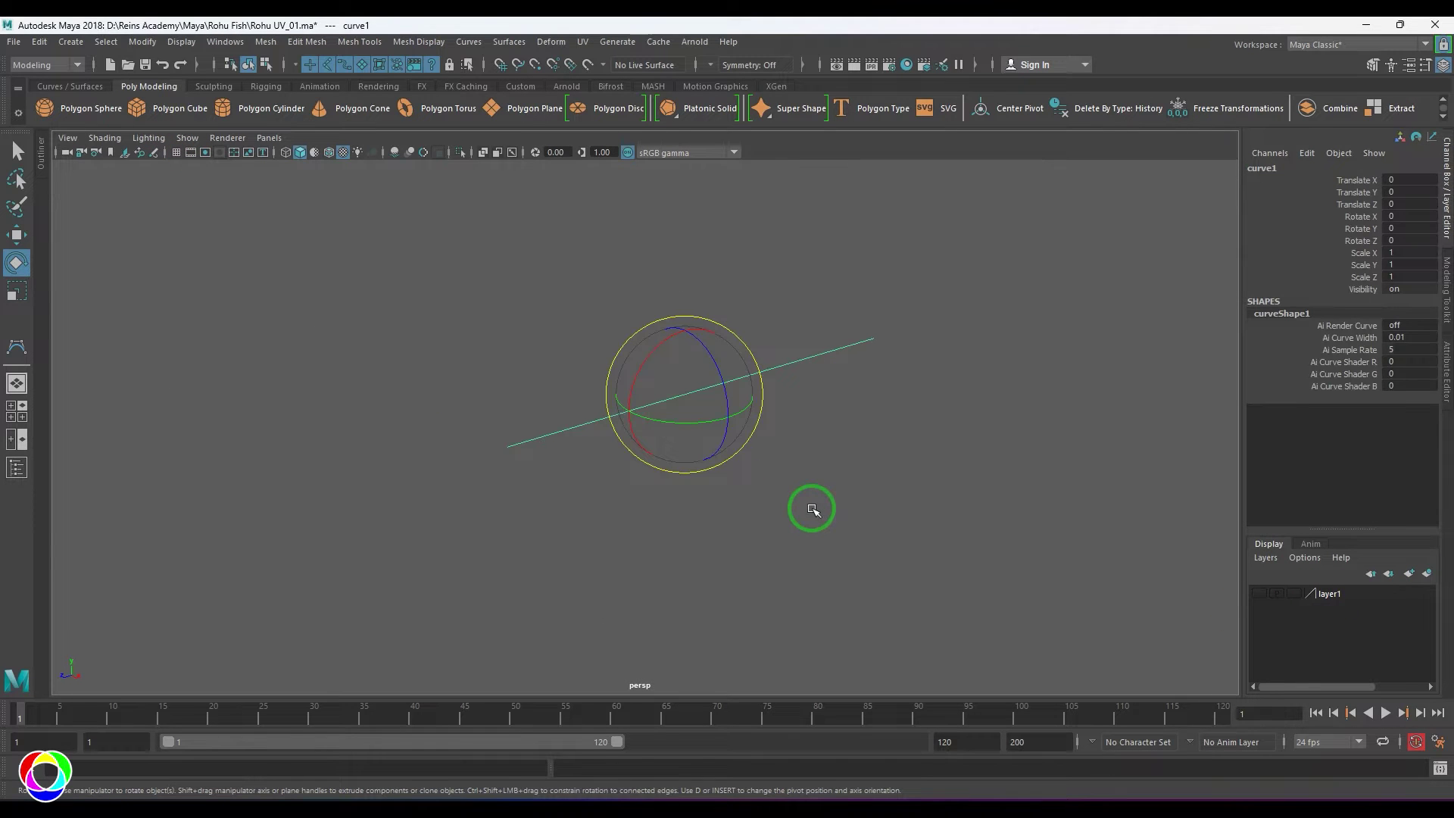
{"action": "key", "text": "1"}
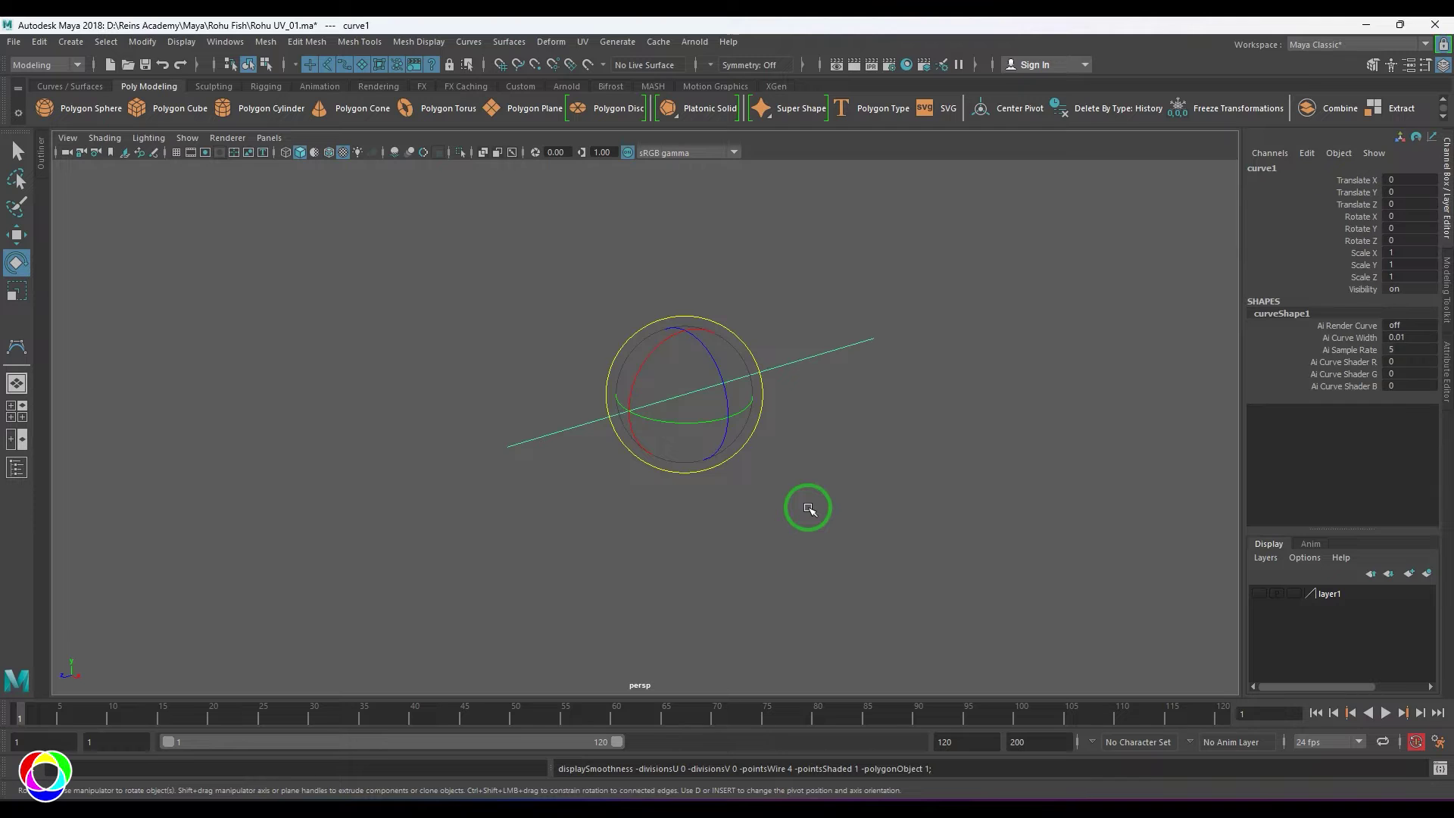
{"action": "left_click", "coordinate": [834, 511]}
{"action": "key", "text": "ctrl+z"}
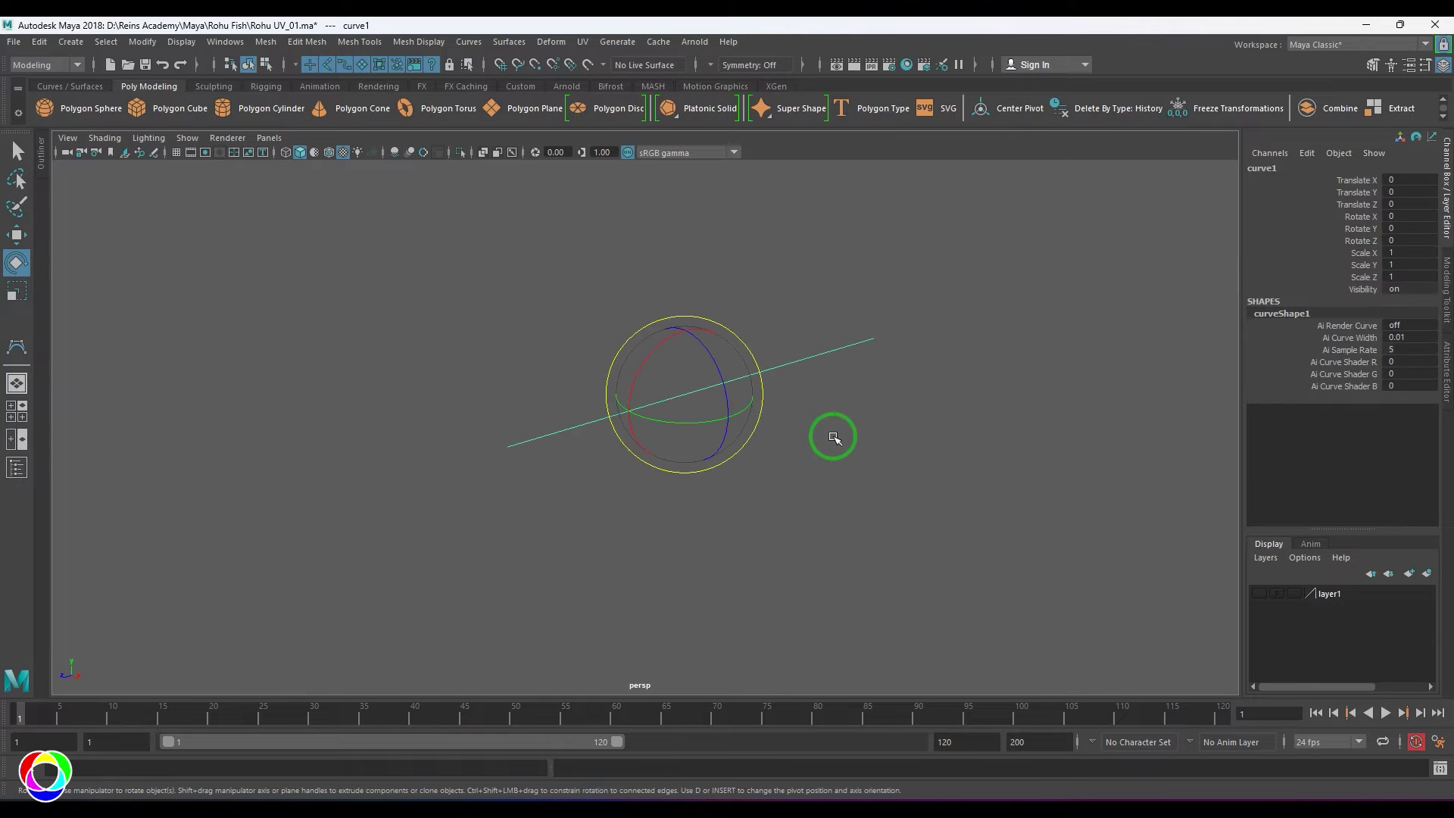
Display the edit points of the straight body-length curve and keep the curve selected.
{"action": "left_click_drag", "start_coordinate": [743, 276], "coordinate": [834, 448]}
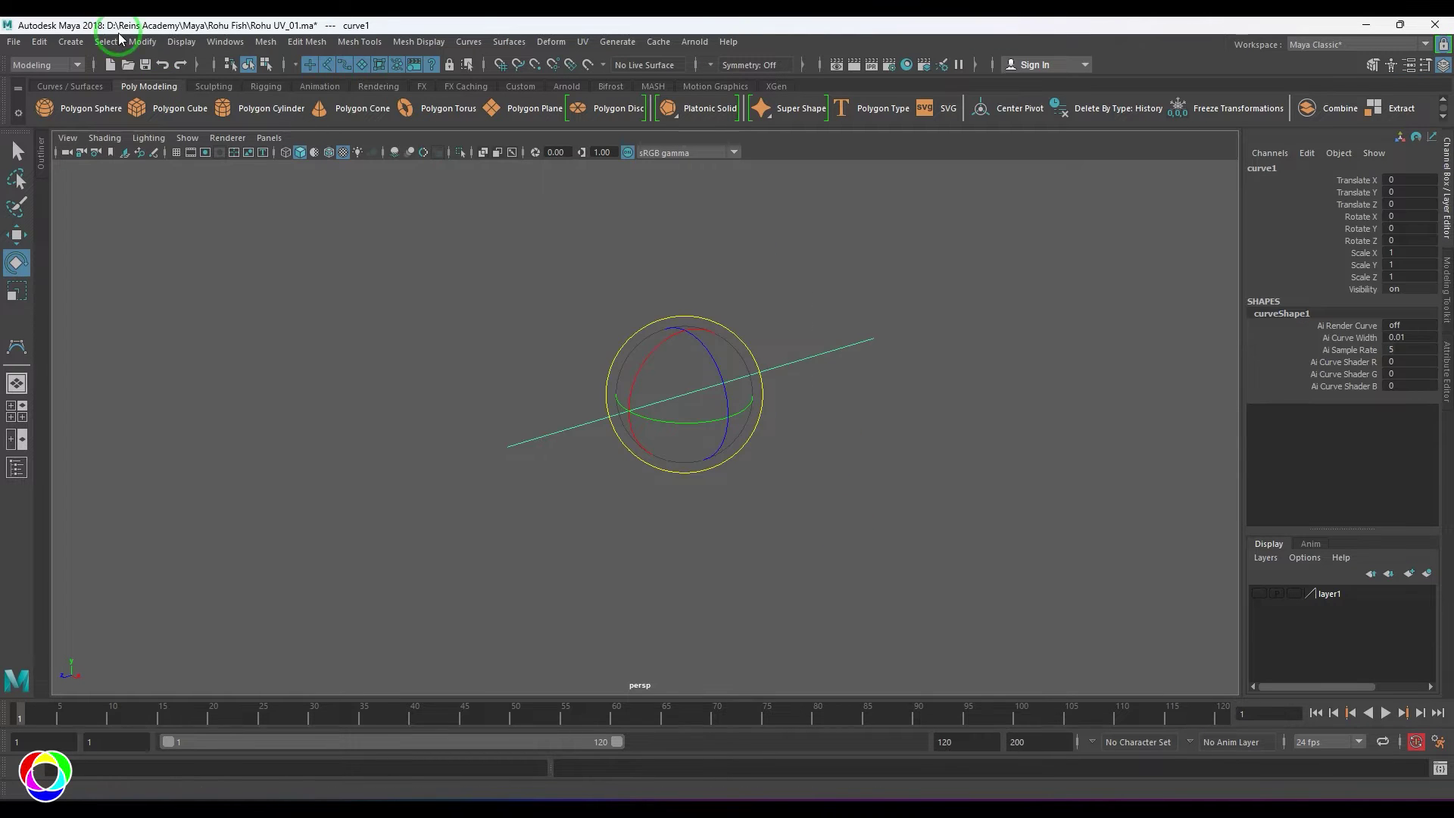
{"action": "left_click", "coordinate": [115, 64]}
{"action": "left_click", "coordinate": [181, 42]}
{"action": "mouse_move", "coordinate": [318, 250]}
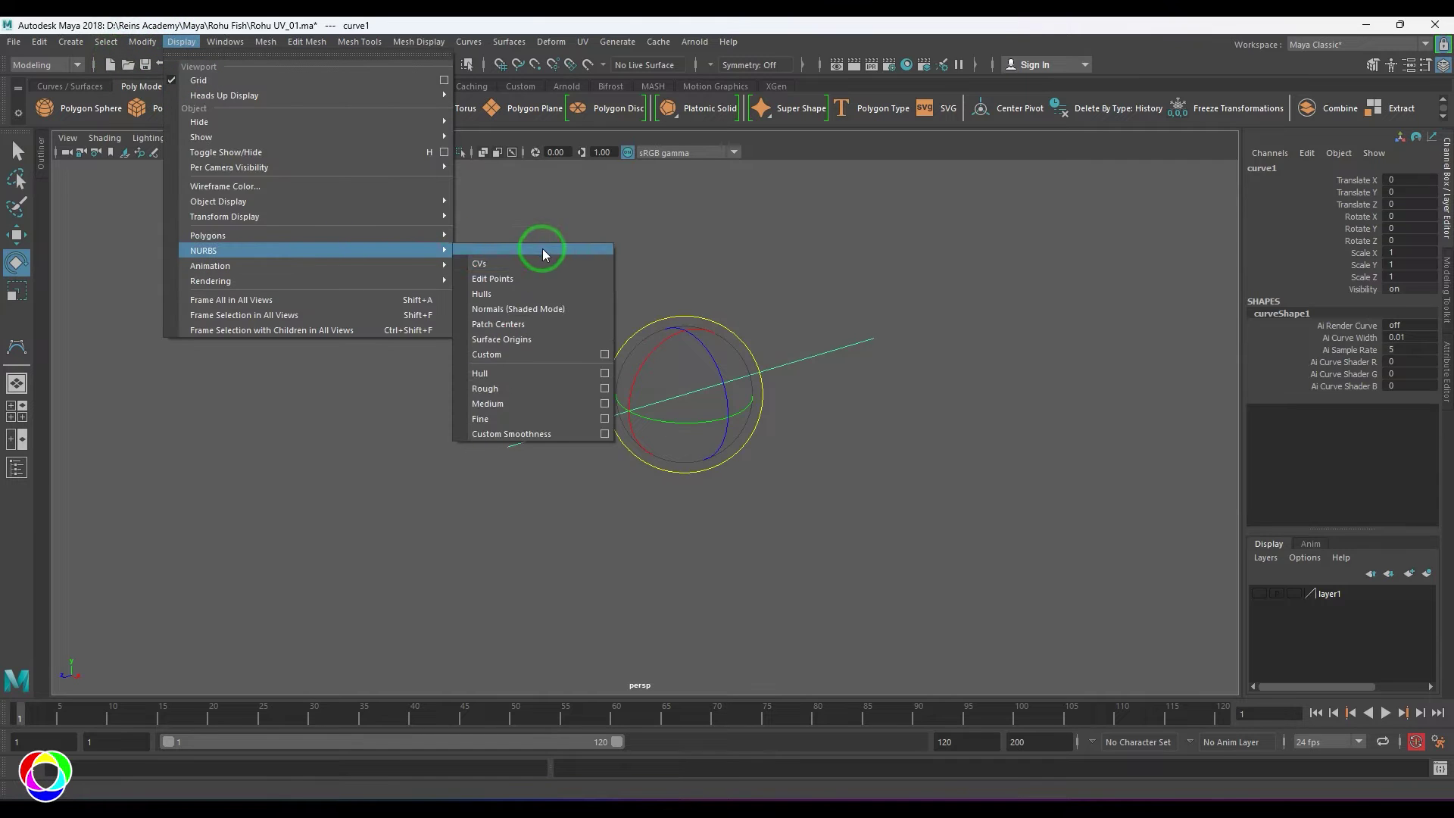
{"action": "left_click", "coordinate": [544, 278]}
{"action": "left_click", "coordinate": [884, 497]}
{"action": "key", "text": "ctrl+z"}
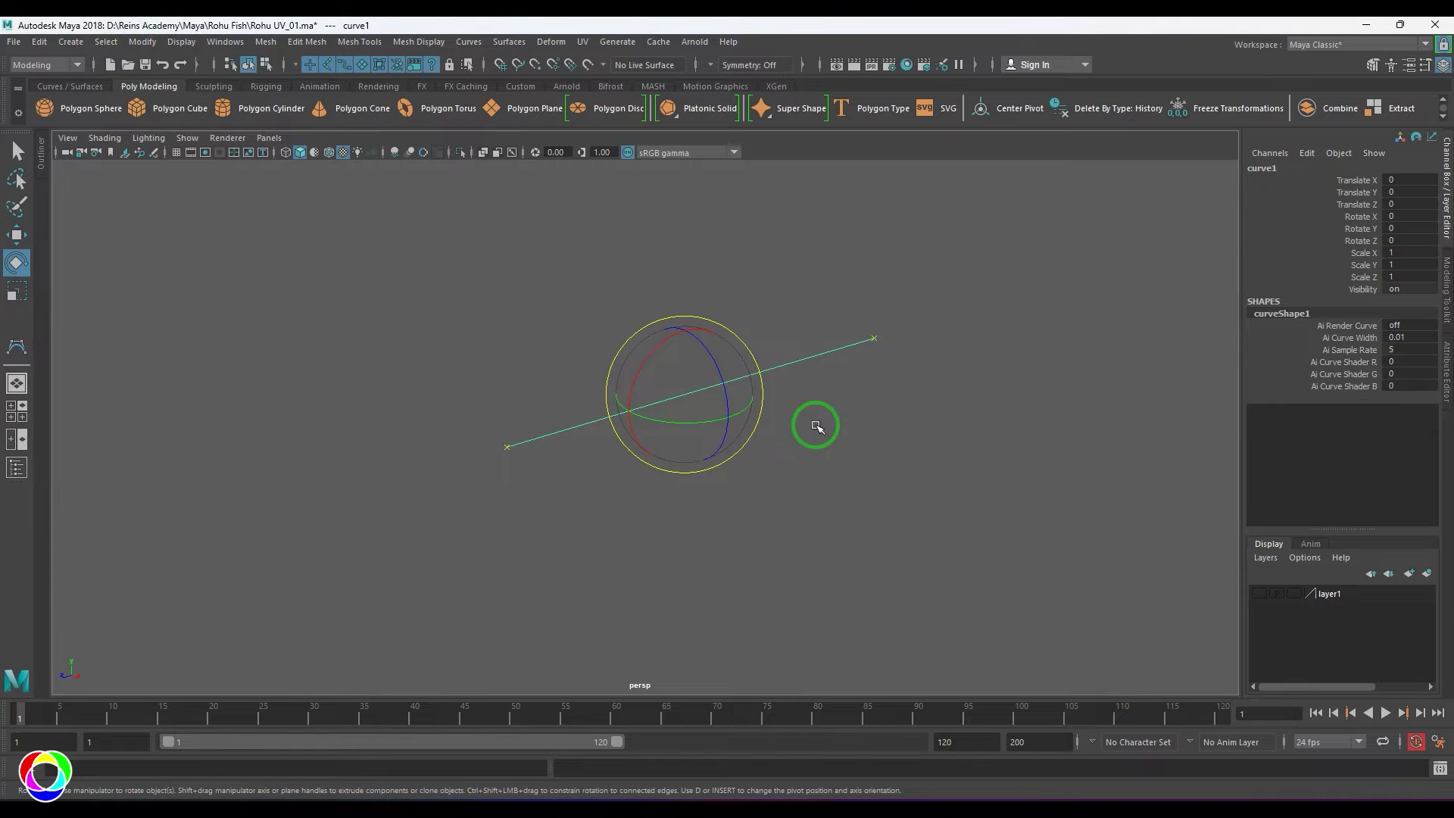
Rebuild the curve as a uniform cubic curve with 12 spans and close the rebuild options.
{"action": "left_click", "coordinate": [469, 42]}
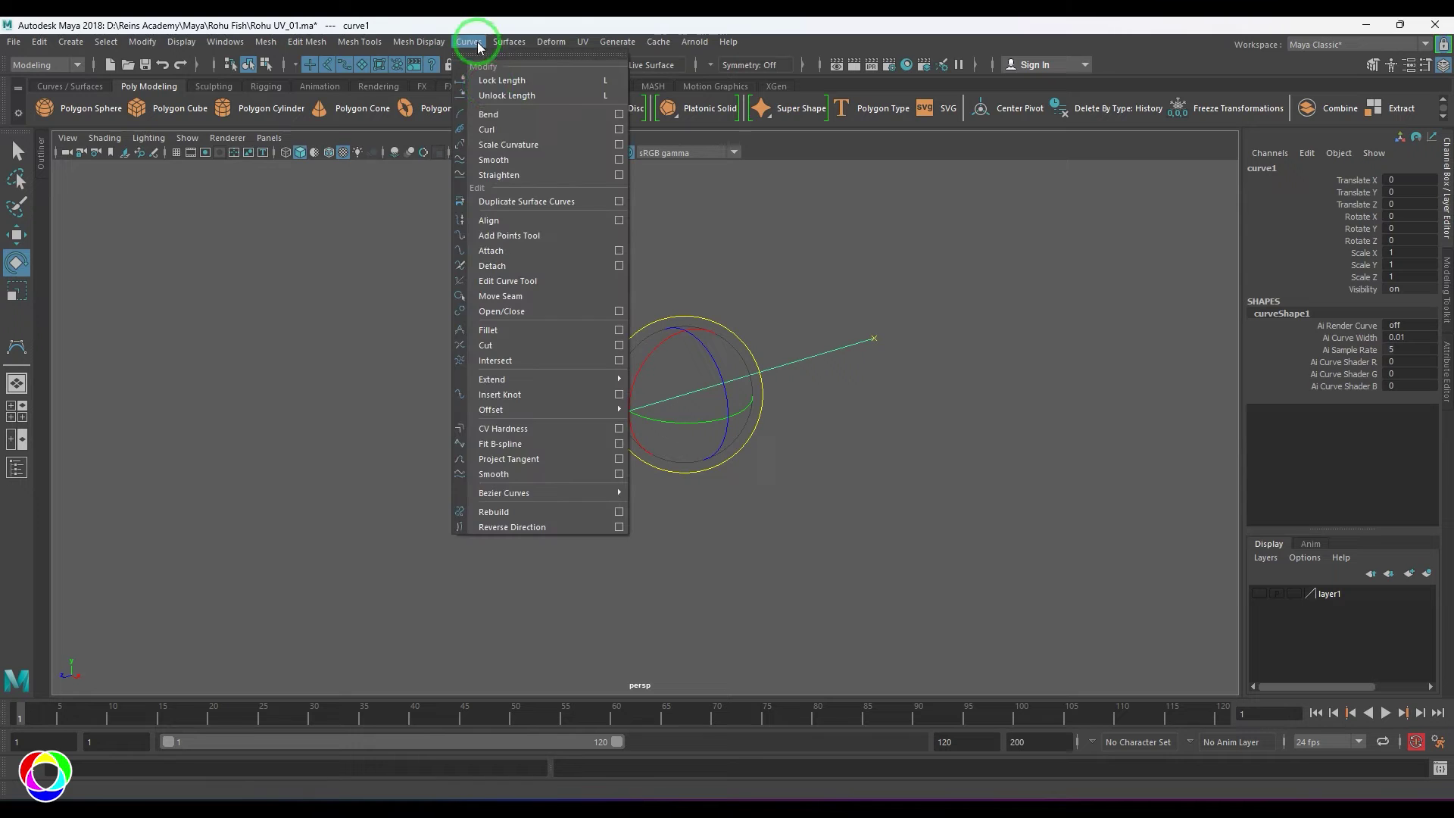
{"action": "left_click", "coordinate": [619, 512]}
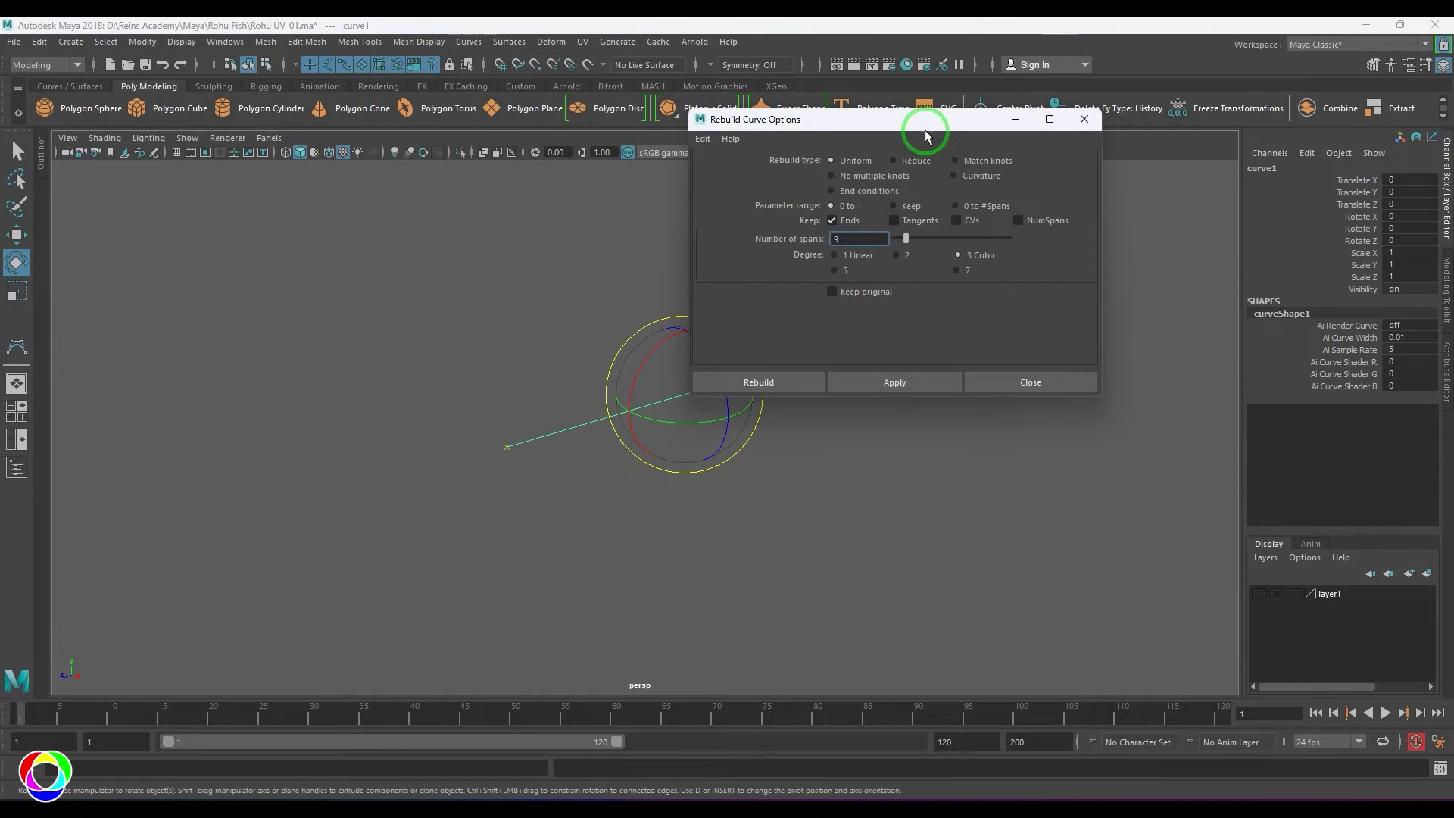
{"action": "left_click_drag", "start_coordinate": [924, 130], "coordinate": [1080, 115]}
{"action": "left_click_drag", "start_coordinate": [1000, 223], "coordinate": [818, 221]}
{"action": "type", "text": "12"}
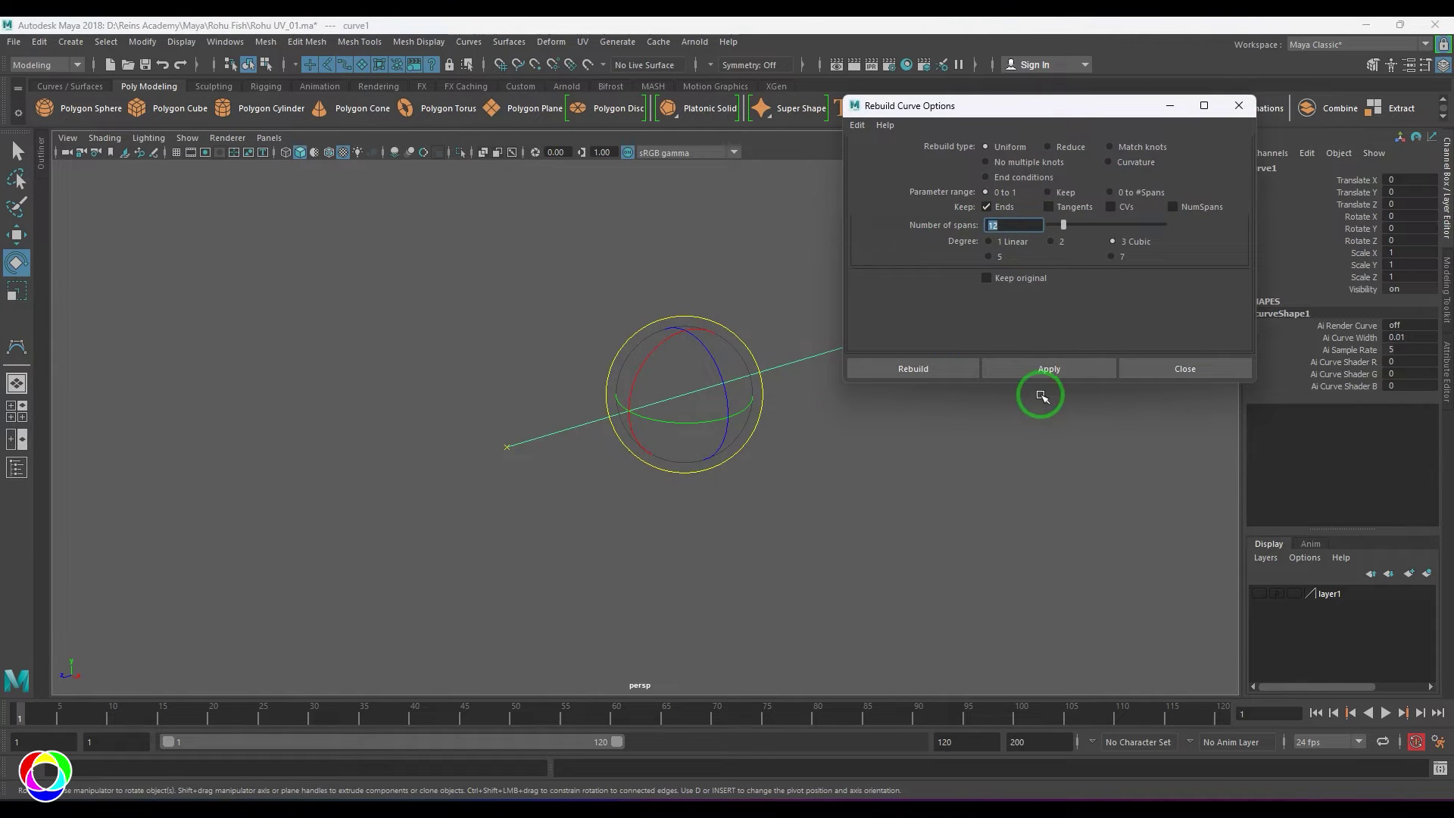
{"action": "left_click", "coordinate": [1038, 370]}
{"action": "left_click_drag", "start_coordinate": [1039, 114], "coordinate": [953, 466]}
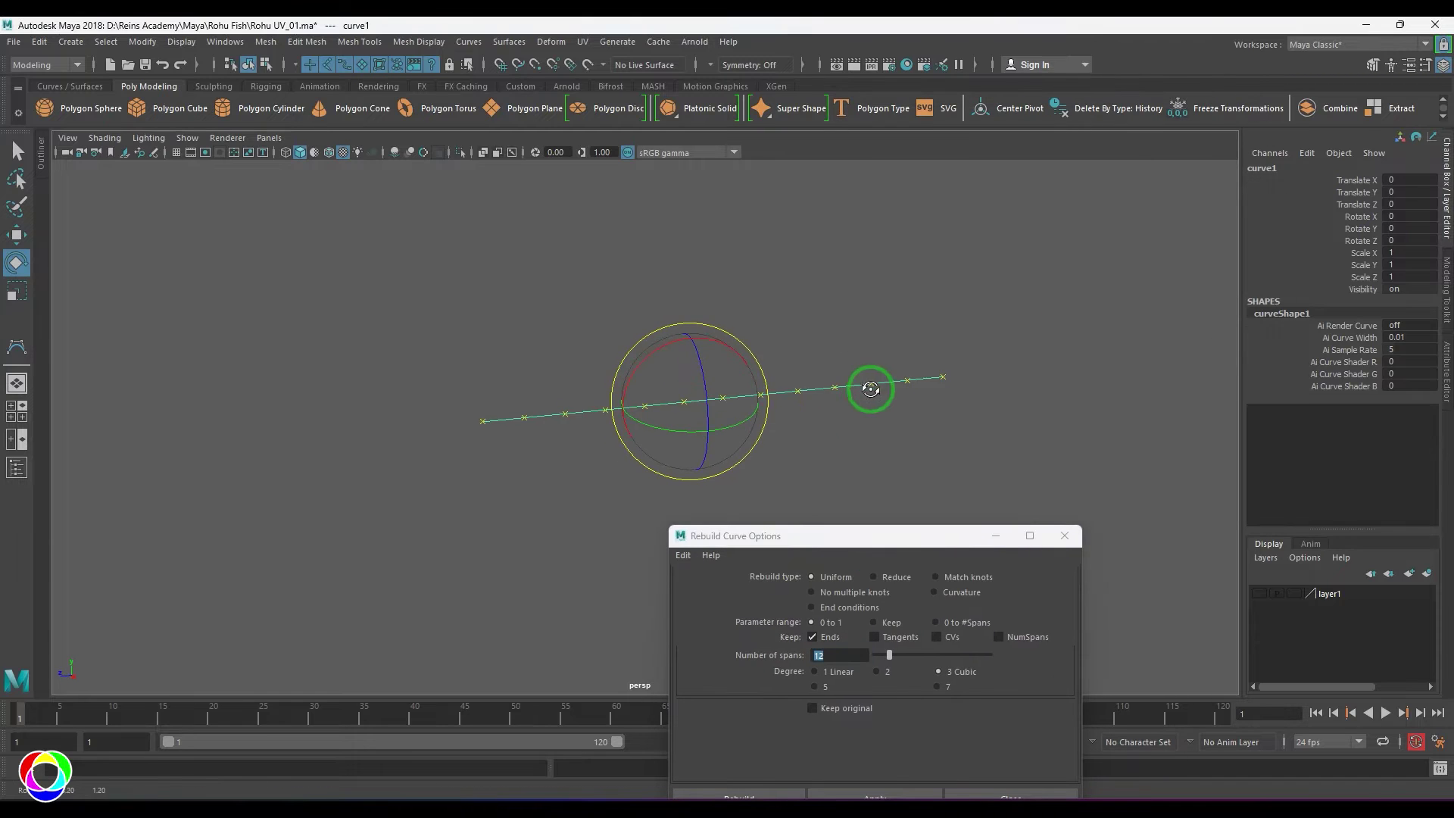
{"action": "right_click_drag", "start_coordinate": [871, 387], "coordinate": [875, 486], "text": "alt"}
{"action": "left_click", "coordinate": [1066, 537]}
{"action": "right_click_drag", "start_coordinate": [738, 500], "coordinate": [777, 557], "text": "alt"}
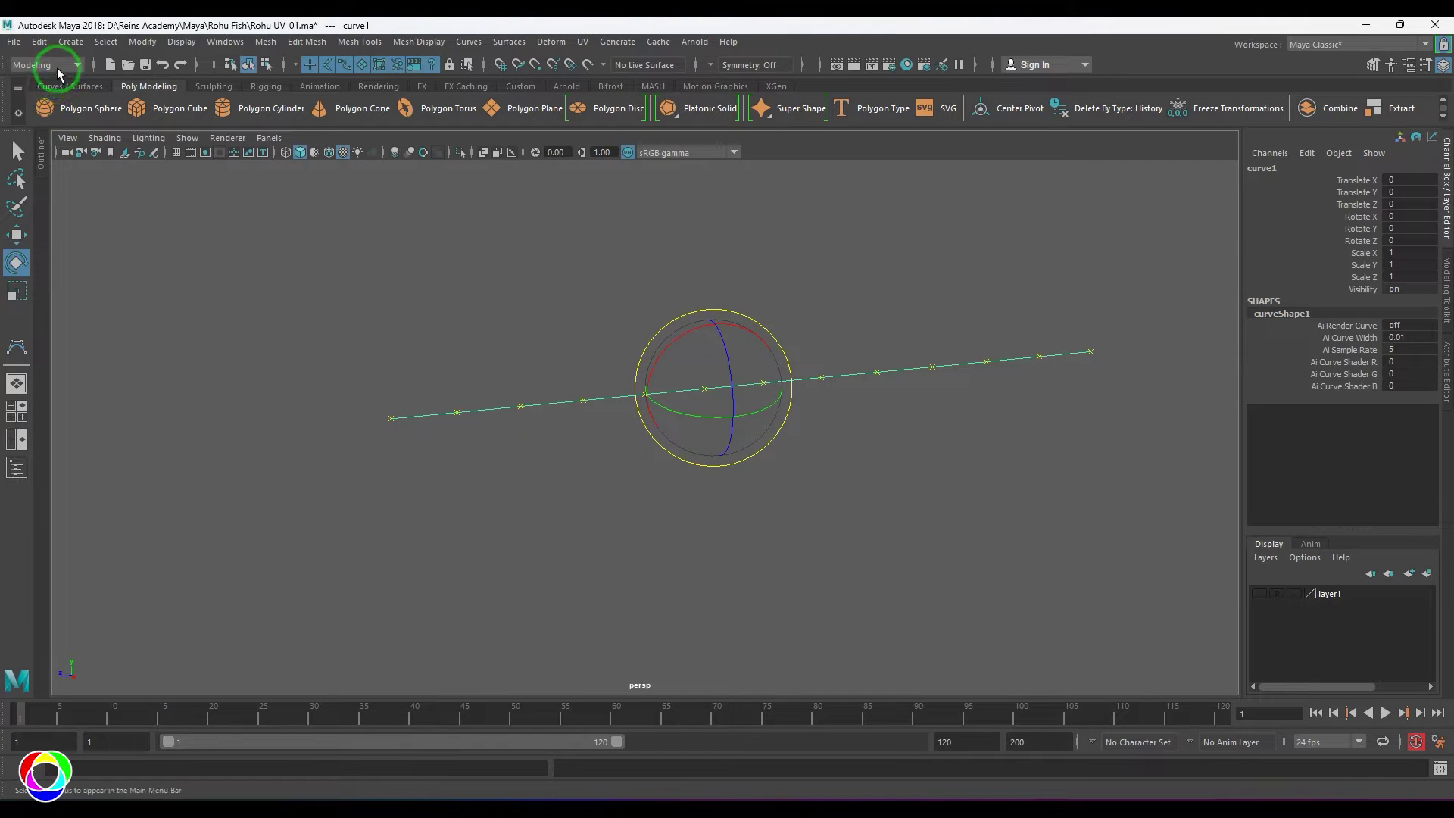
Switch to the Rigging menu set, start the Joint tool with default settings, and lighten the viewport background.
{"action": "left_click", "coordinate": [42, 65]}
{"action": "left_click", "coordinate": [45, 83]}
{"action": "left_click", "coordinate": [272, 42]}
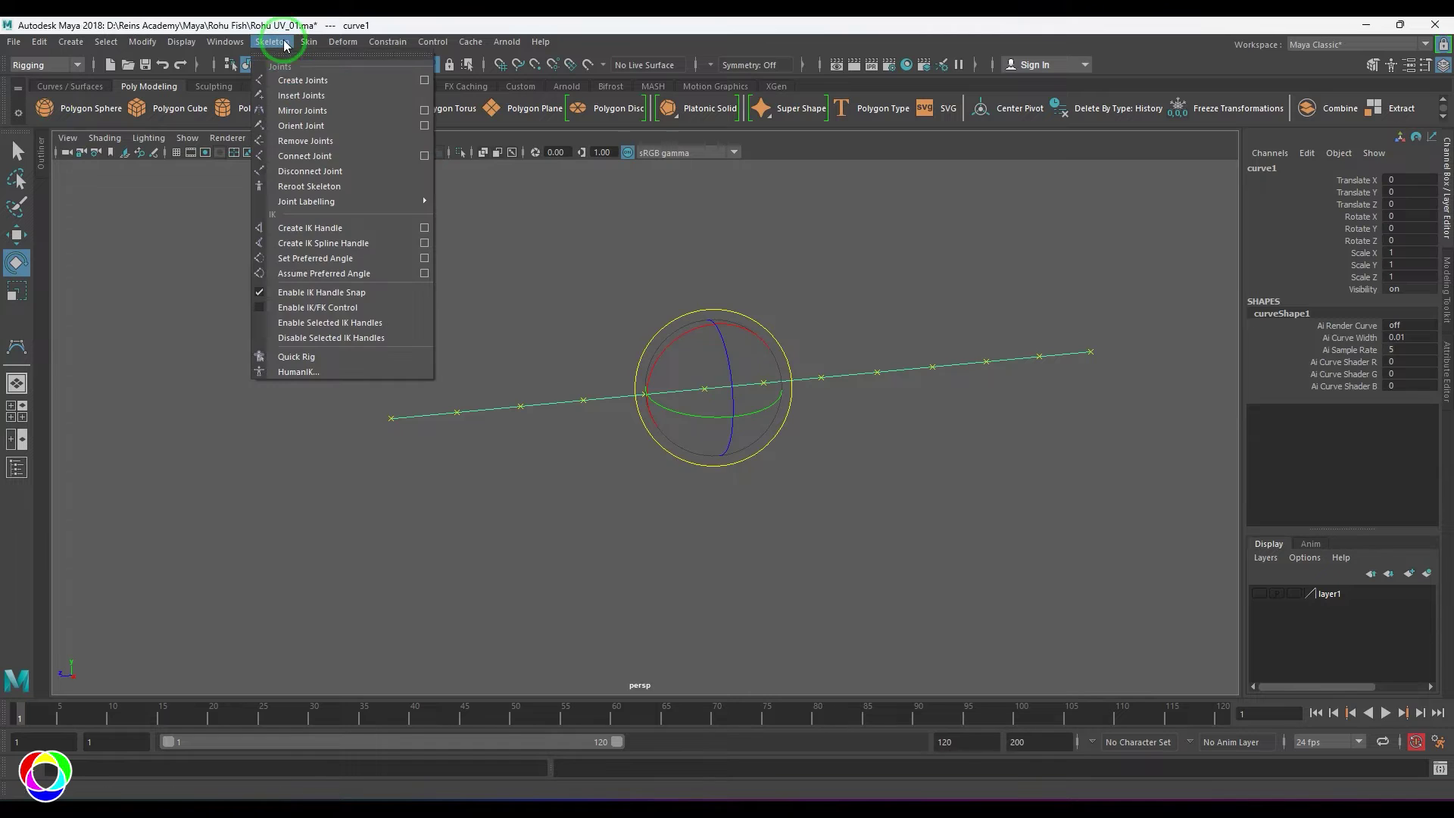
{"action": "left_click", "coordinate": [429, 66]}
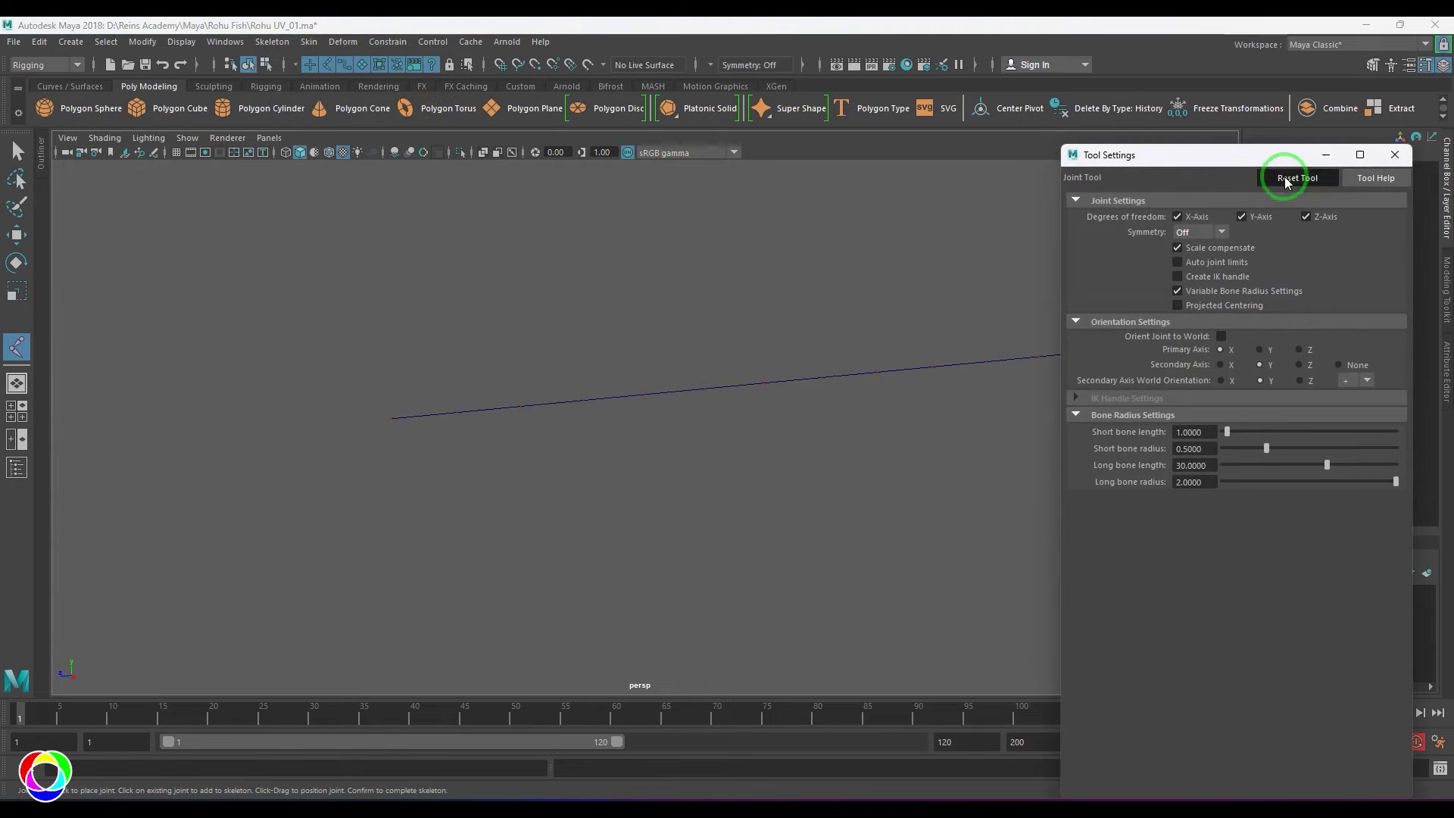
{"action": "left_click", "coordinate": [1396, 154]}
{"action": "key", "text": "alt+b"}
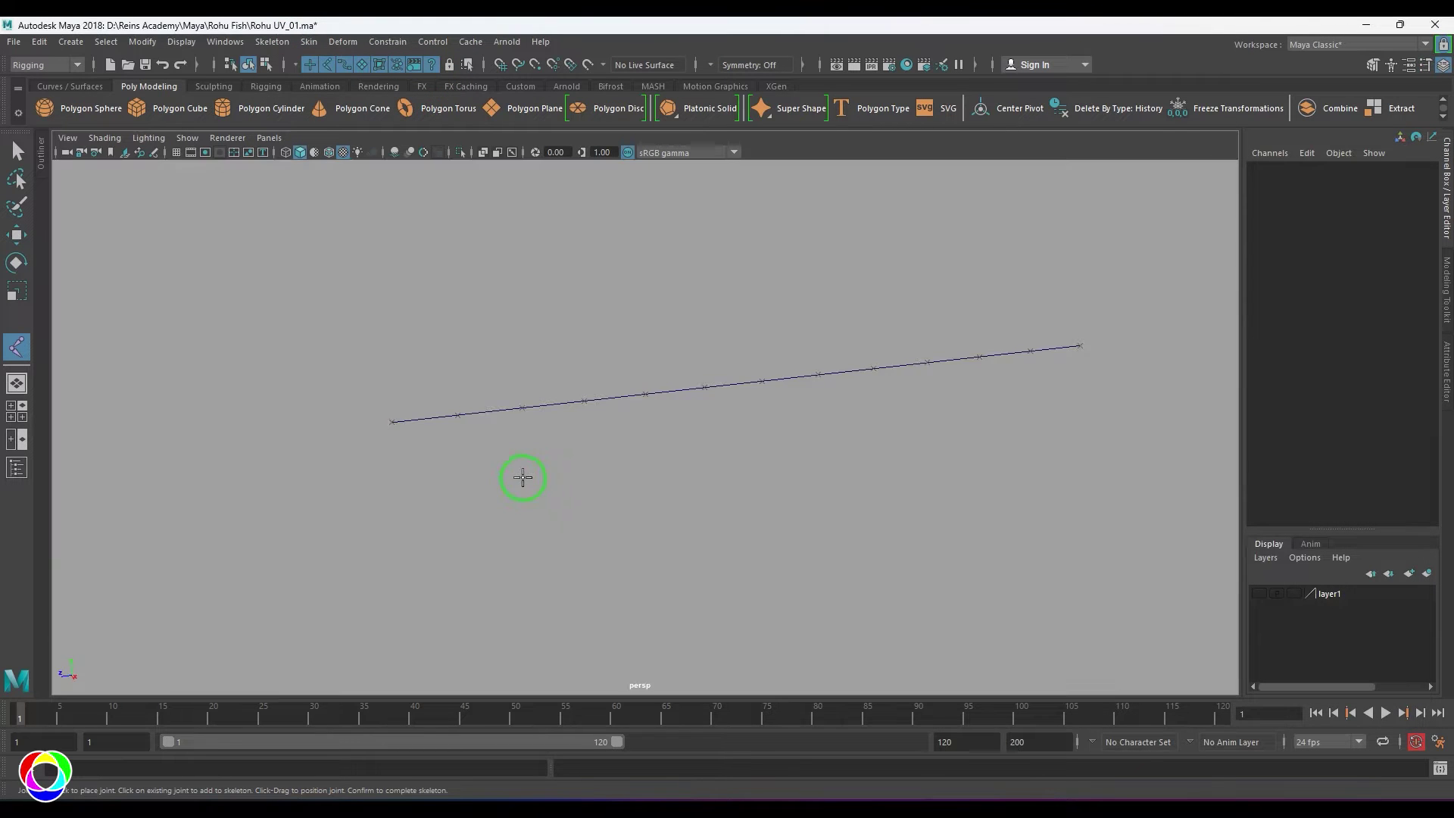
Create a chain of 13 joints snapped to the curve's edit points, running from the head end to the tail end.
{"action": "left_click", "coordinate": [392, 422]}
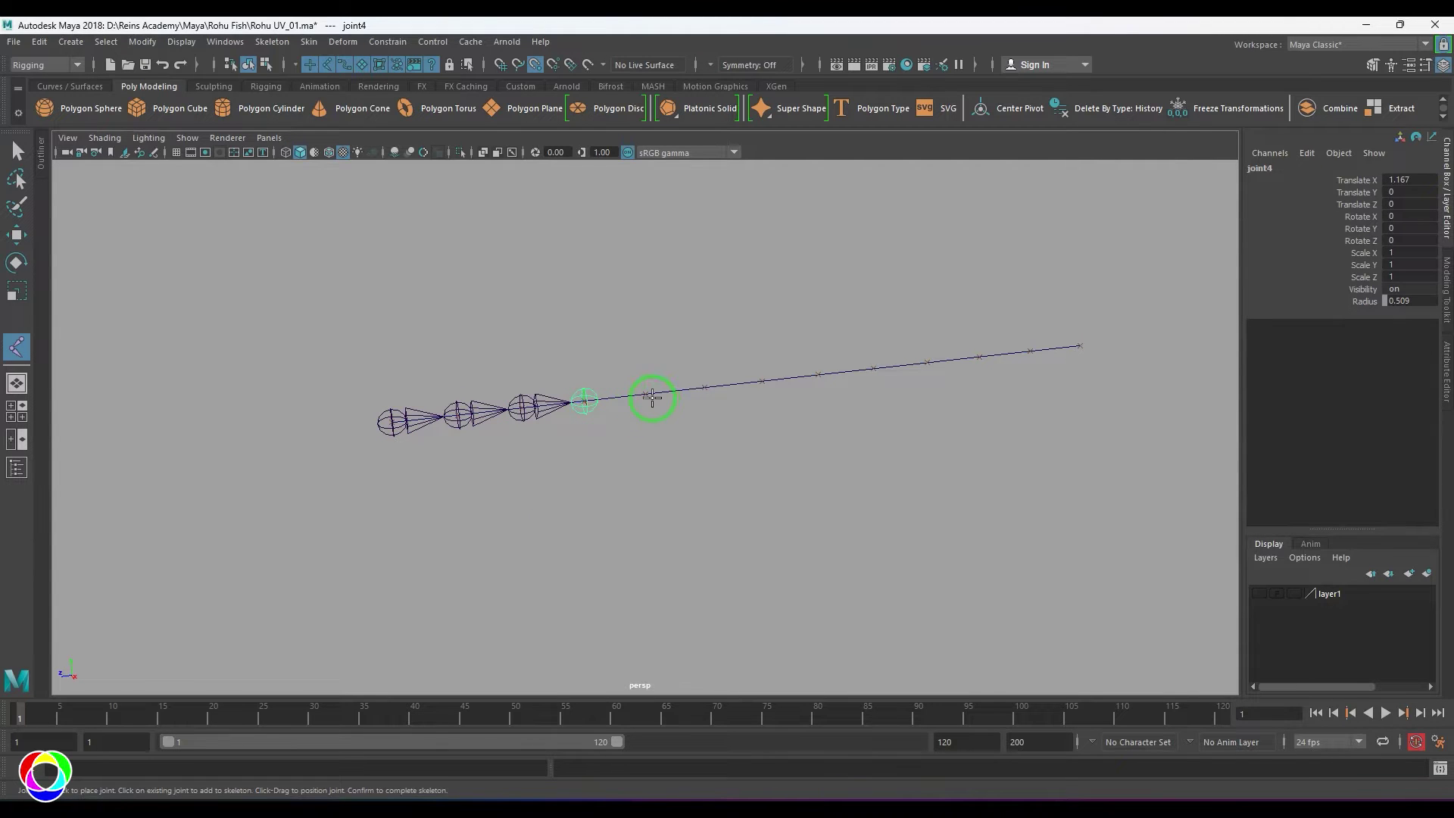
{"action": "left_click", "coordinate": [646, 393]}
{"action": "left_click", "coordinate": [711, 391]}
{"action": "left_click", "coordinate": [819, 374]}
{"action": "left_click", "coordinate": [874, 369]}
{"action": "left_click", "coordinate": [926, 362]}
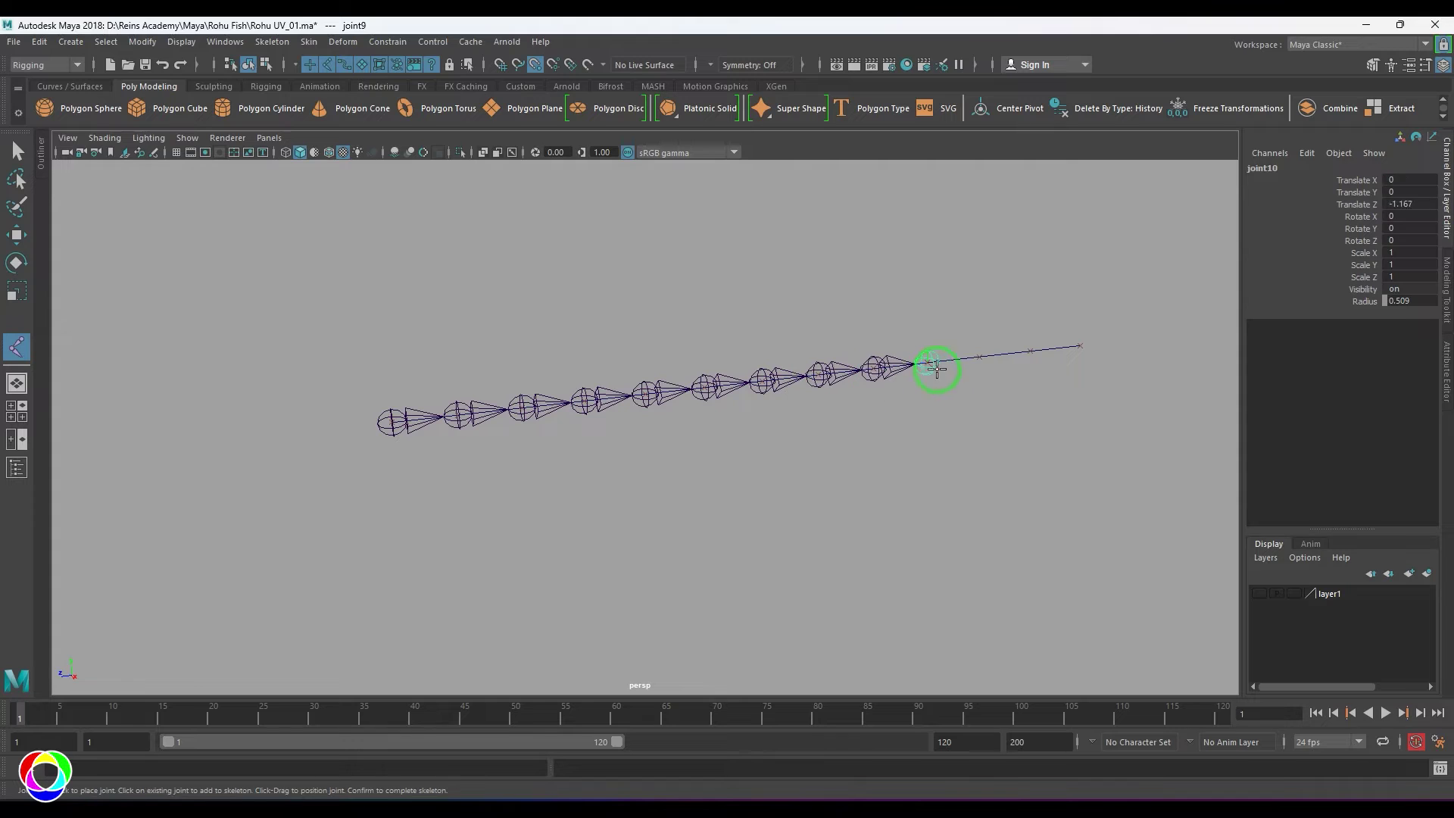
{"action": "left_click", "coordinate": [979, 356]}
{"action": "left_click", "coordinate": [1031, 351]}
{"action": "left_click", "coordinate": [1081, 347]}
{"action": "key", "text": "Return"}
{"action": "key", "text": "e"}
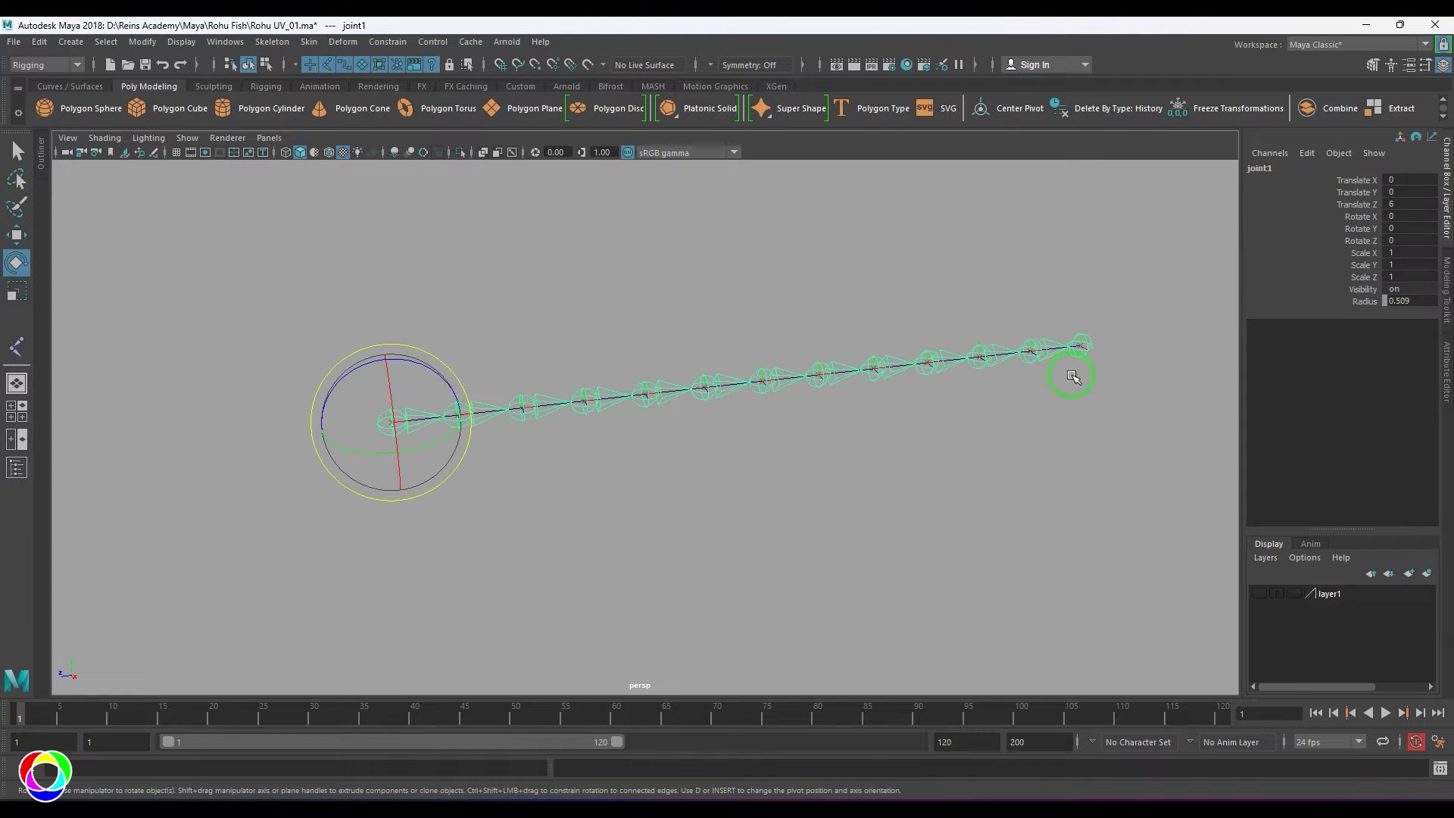
Rename the whole joint chain from its root by replacing "joint" with "spinejt_" throughout the hierarchy.
{"action": "left_click", "coordinate": [571, 522]}
{"action": "left_click", "coordinate": [394, 422]}
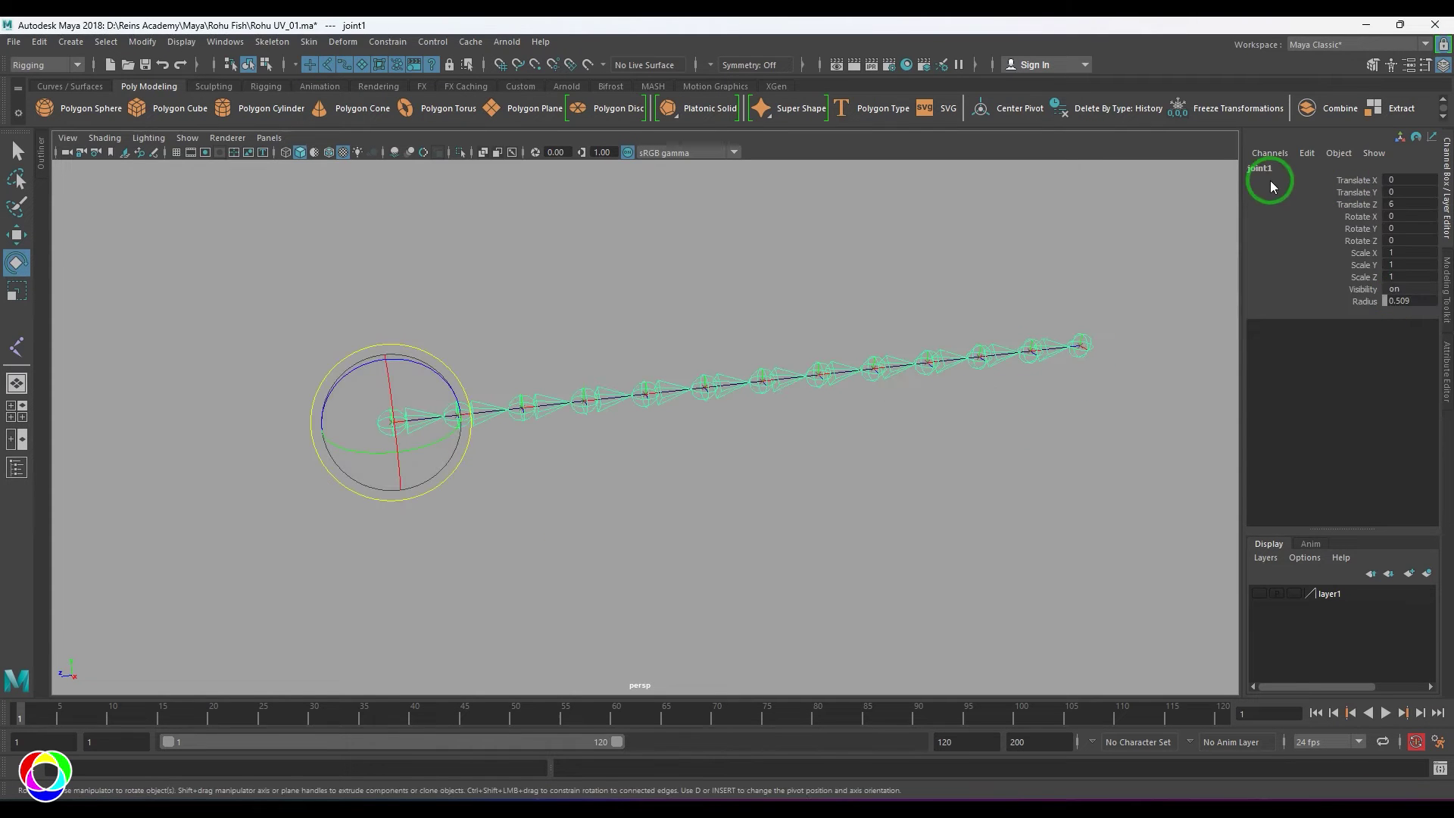
{"action": "left_click", "coordinate": [1083, 356]}
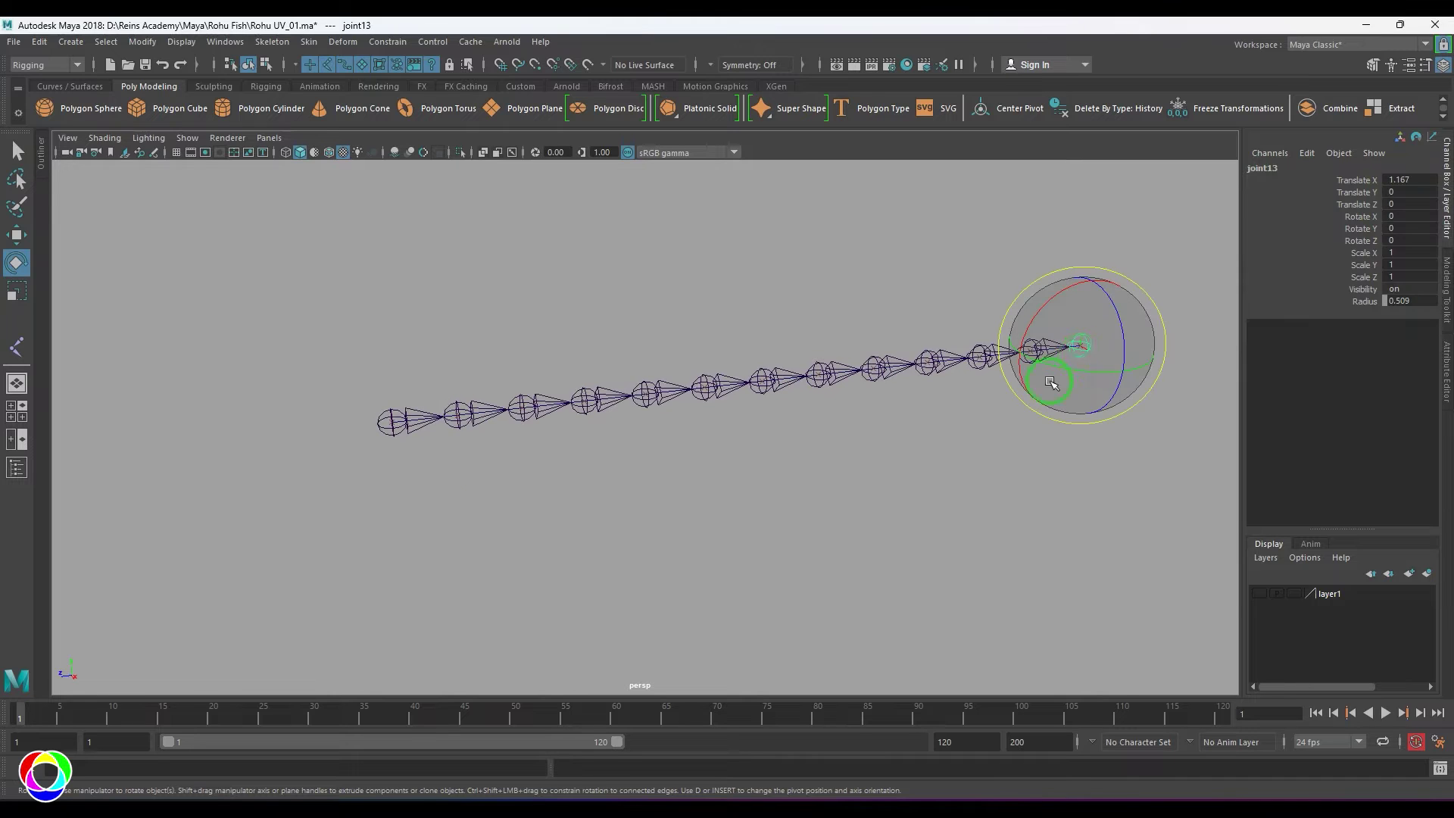
{"action": "left_click", "coordinate": [1053, 384]}
{"action": "left_click", "coordinate": [390, 424]}
{"action": "left_click", "coordinate": [143, 42]}
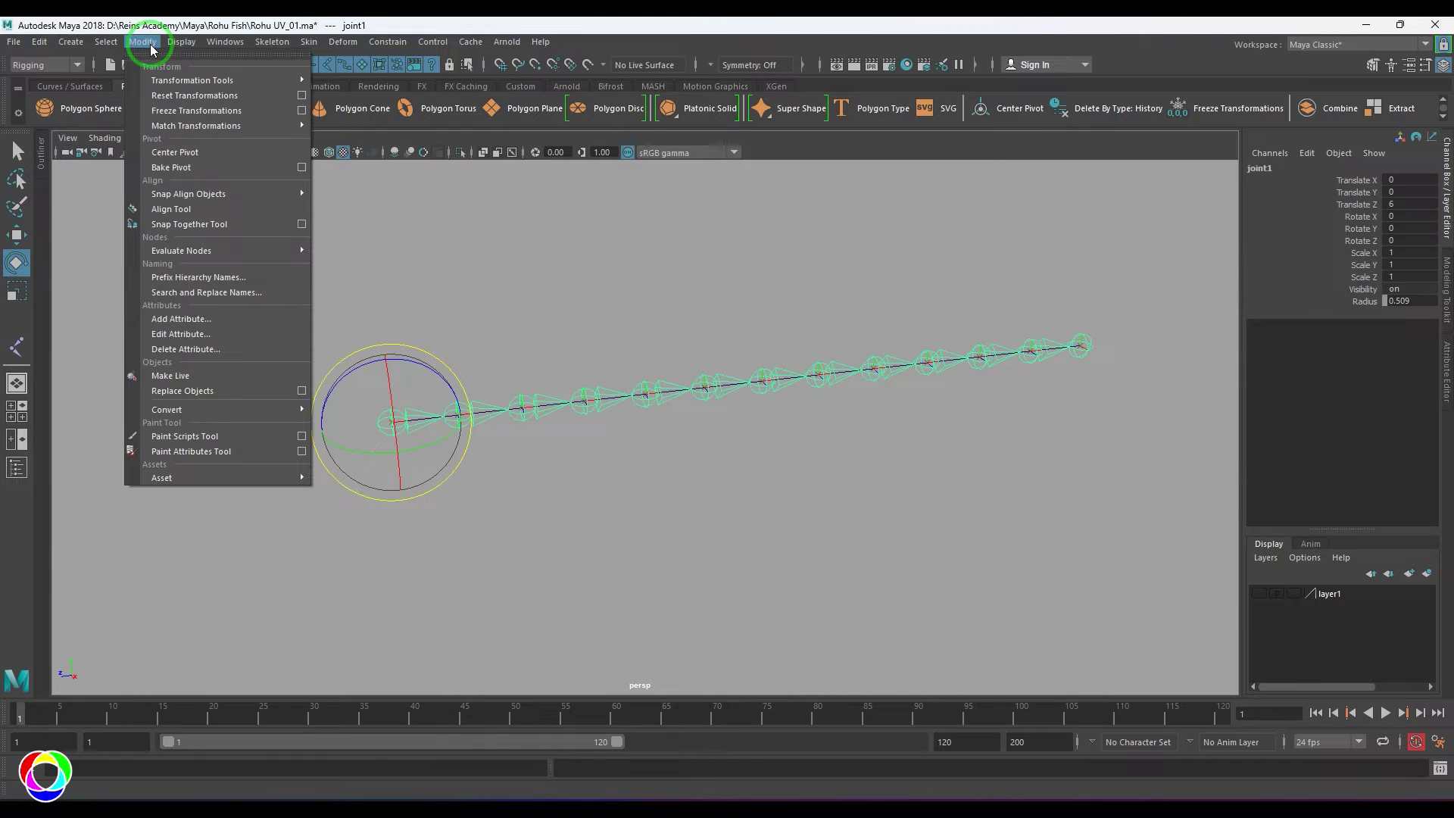
{"action": "left_click", "coordinate": [226, 293]}
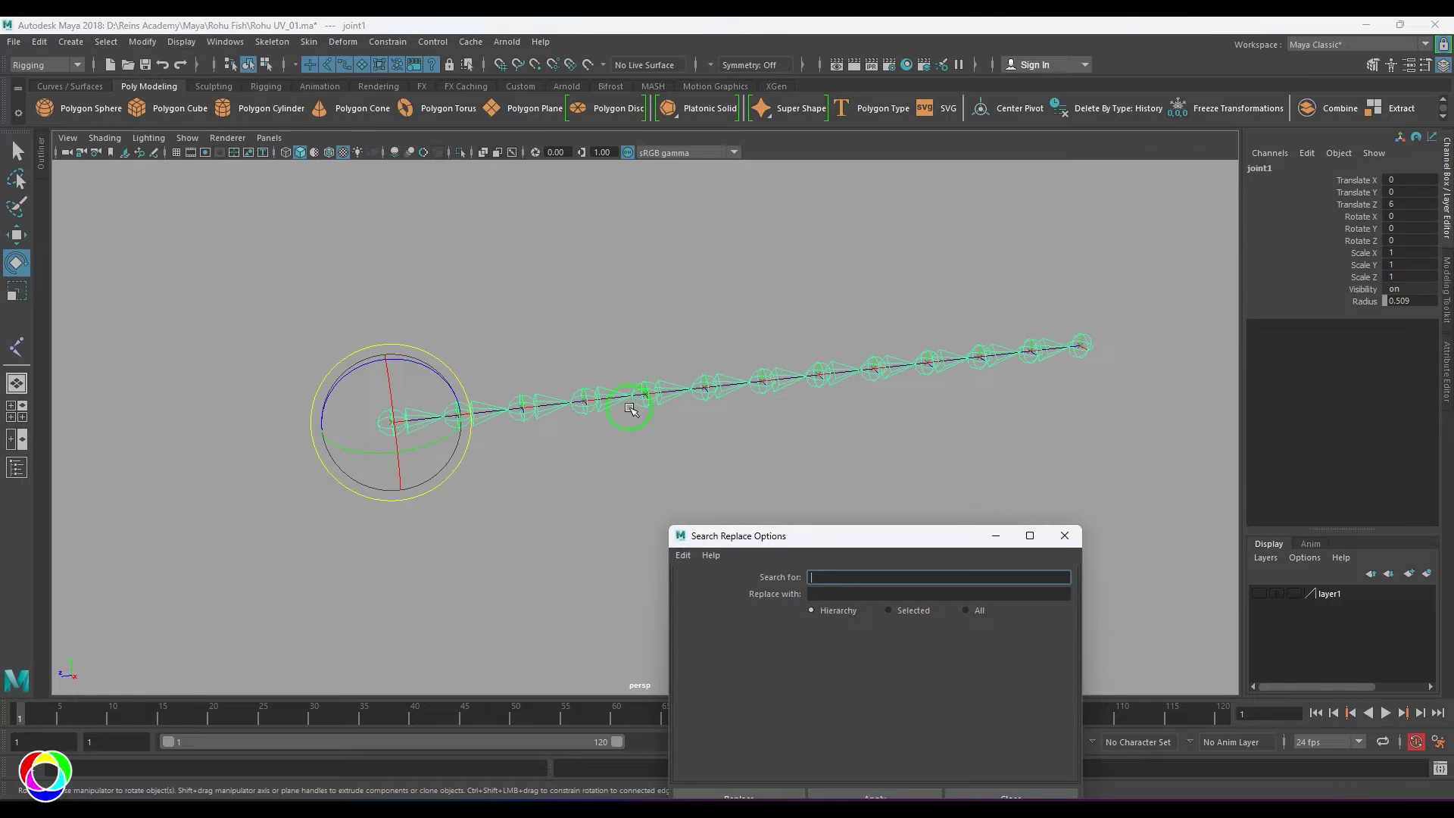
{"action": "left_click_drag", "start_coordinate": [906, 543], "coordinate": [982, 294]}
{"action": "left_click", "coordinate": [926, 330]}
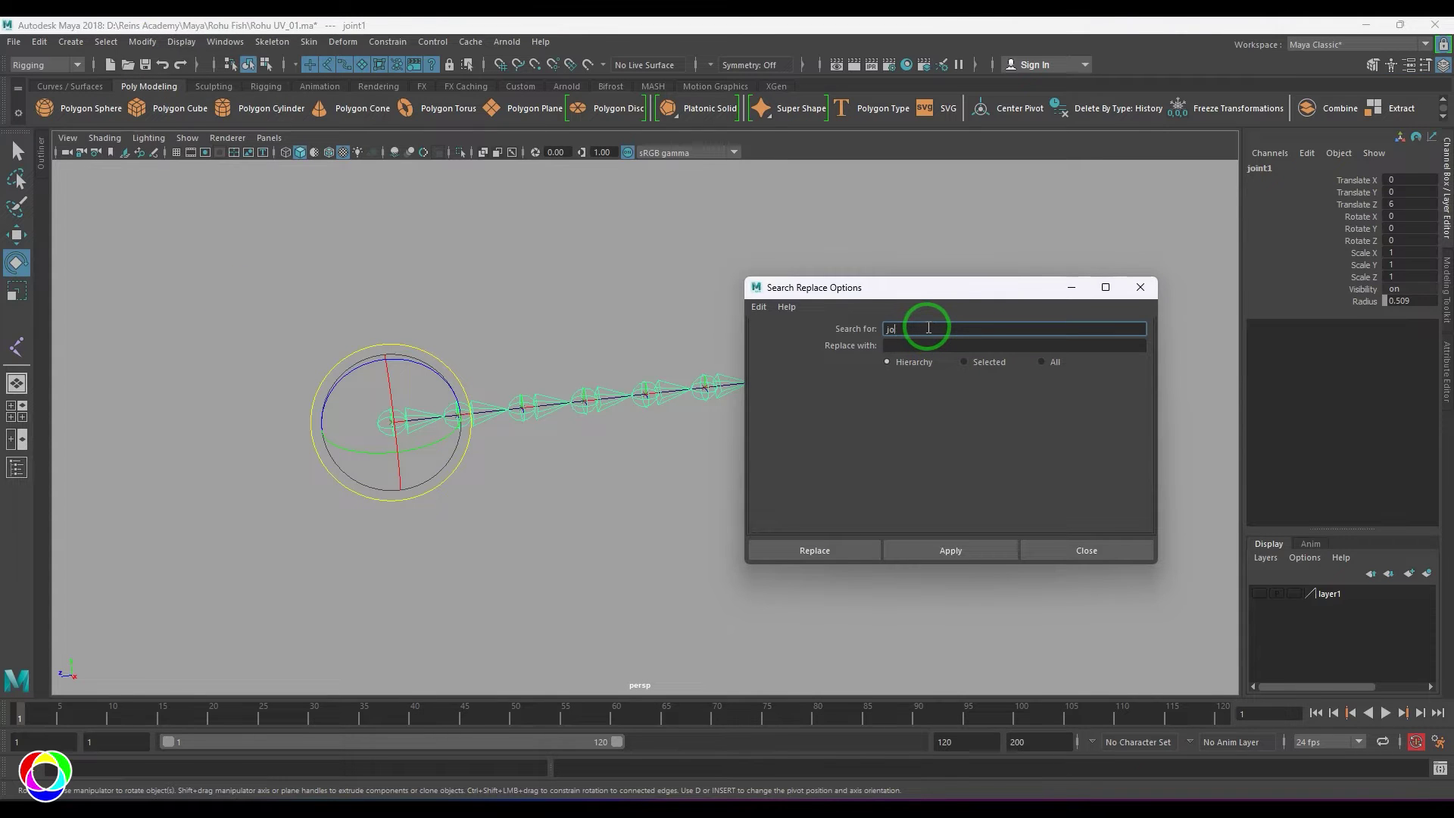
{"action": "left_click", "coordinate": [918, 344]}
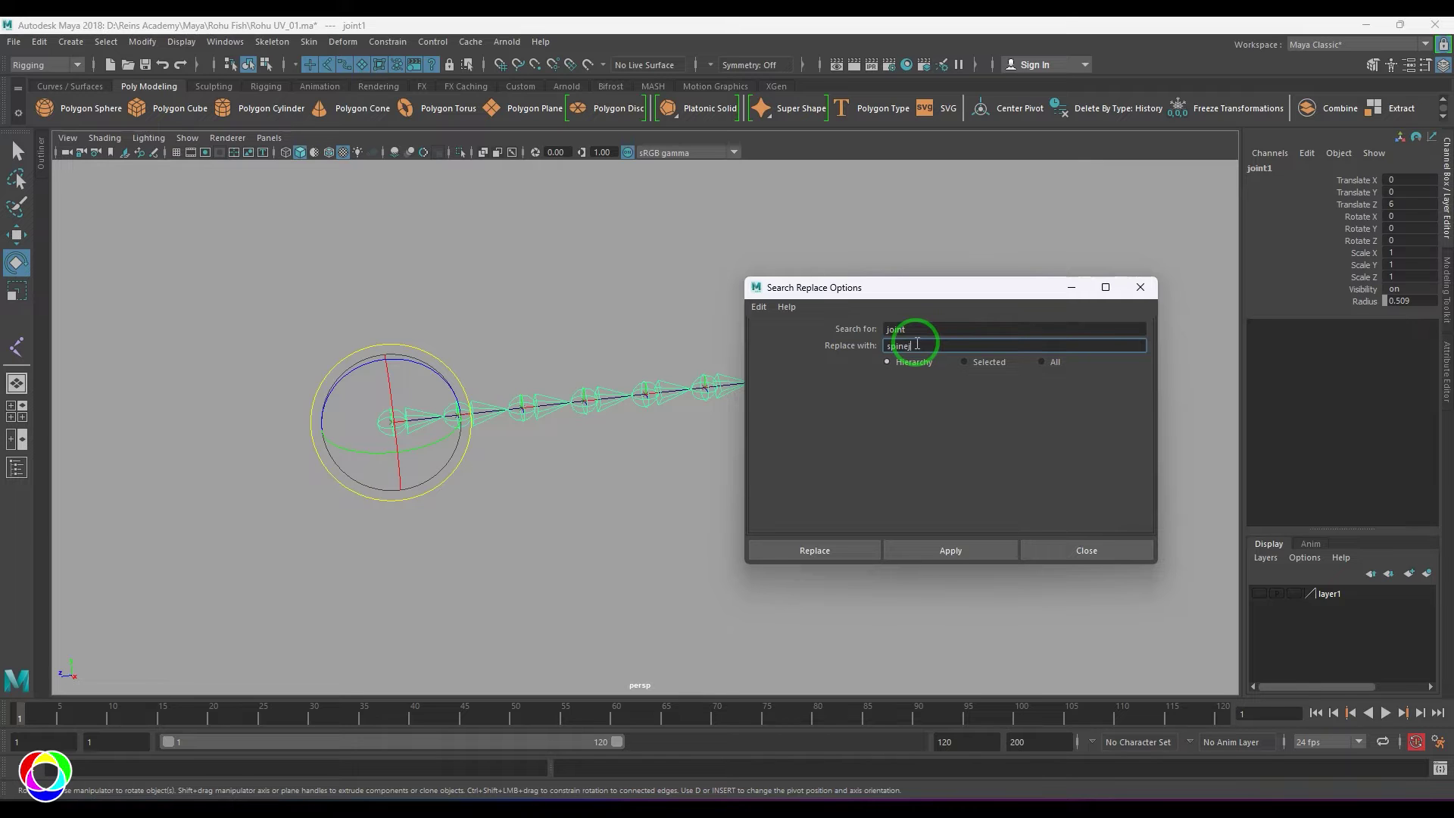
{"action": "left_click", "coordinate": [818, 550]}
Walk down the spine joint chain from the root and check each joint's new name.
{"action": "left_click", "coordinate": [409, 435]}
{"action": "key", "text": "Down"}
{"action": "key", "text": "Down"}
{"action": "key", "text": "Down"}
{"action": "key", "text": "Down"}
{"action": "key", "text": "Down"}
{"action": "key", "text": "Down"}
{"action": "key", "text": "Down"}
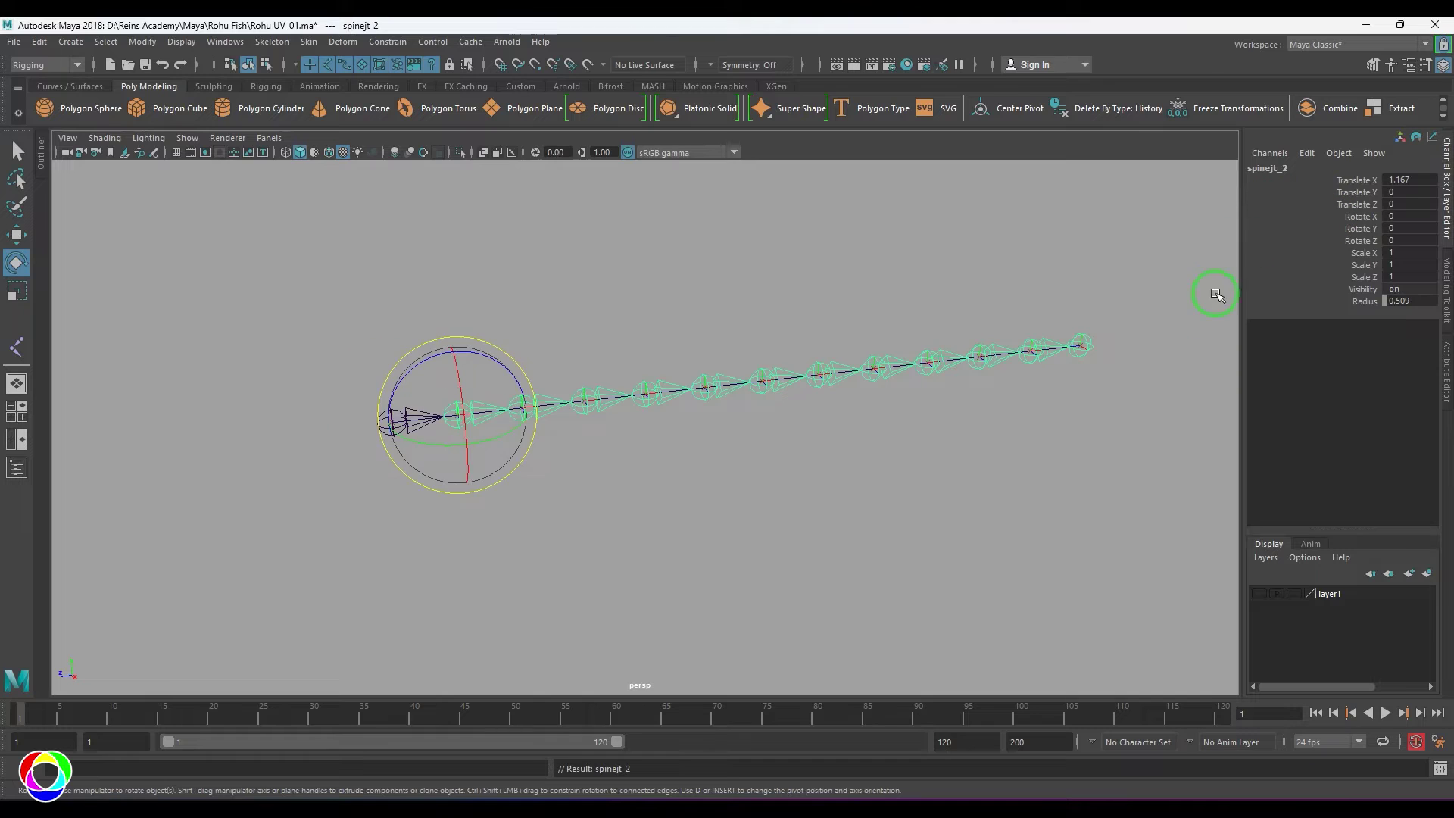
{"action": "key", "text": "Down"}
{"action": "key", "text": "Down"}
{"action": "key", "text": "Down"}
{"action": "key", "text": "Down"}
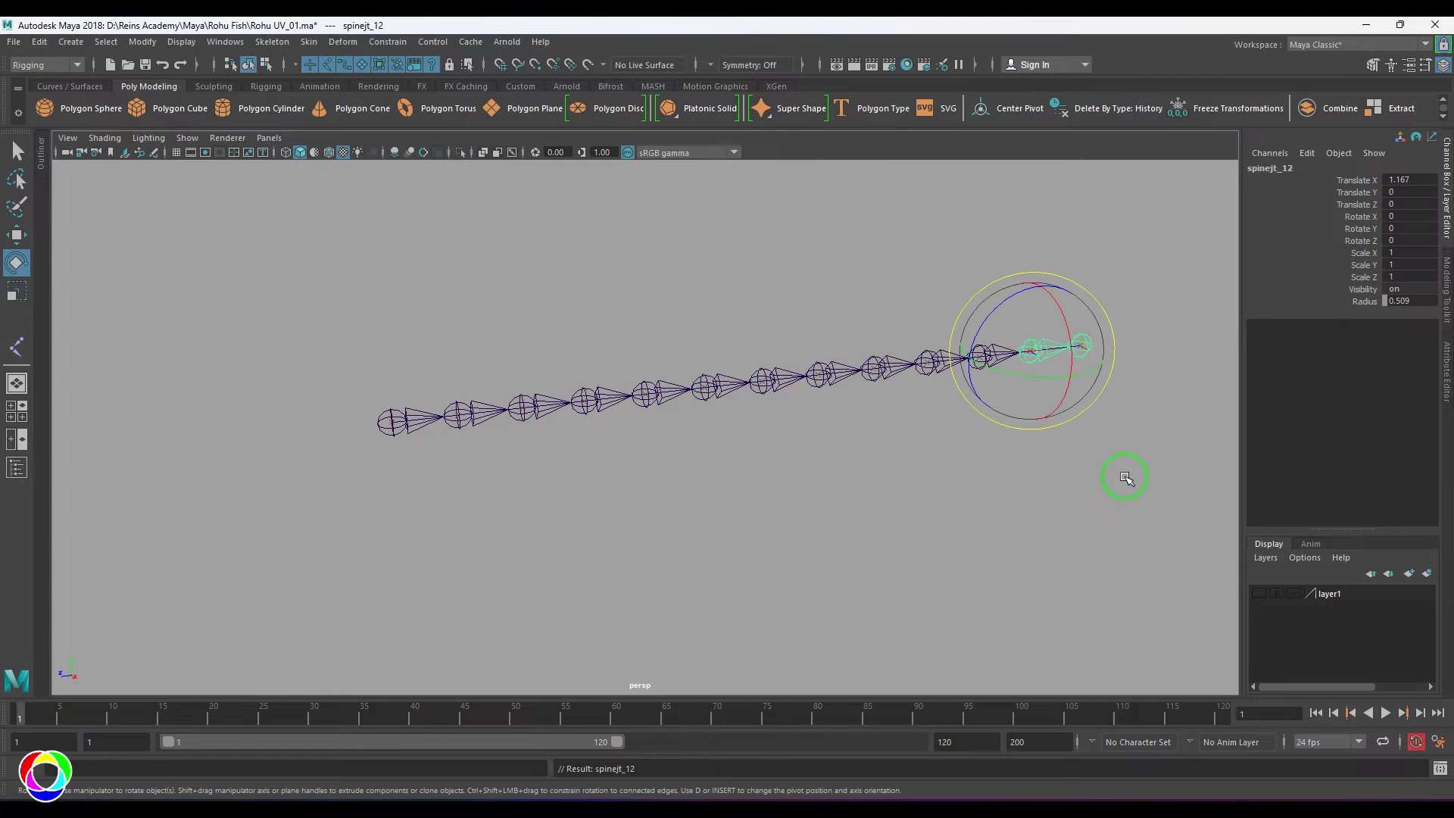
{"action": "left_click", "coordinate": [1128, 480]}
Show the fish layer again and turn on X-ray display for the joints.
{"action": "left_click", "coordinate": [1259, 594]}
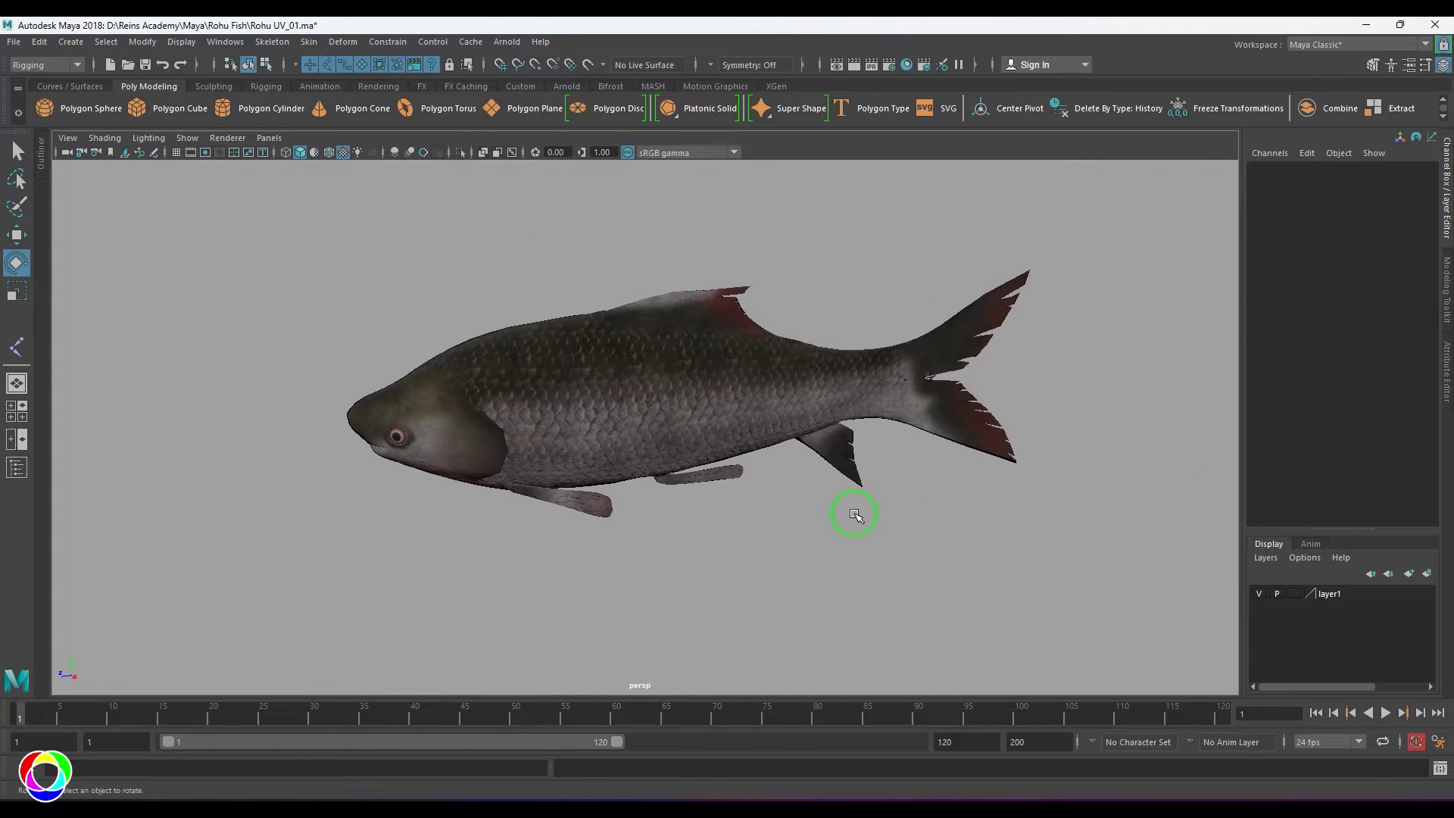
{"action": "left_click", "coordinate": [515, 157]}
{"action": "left_click_drag", "start_coordinate": [641, 363], "coordinate": [582, 406], "text": "alt"}
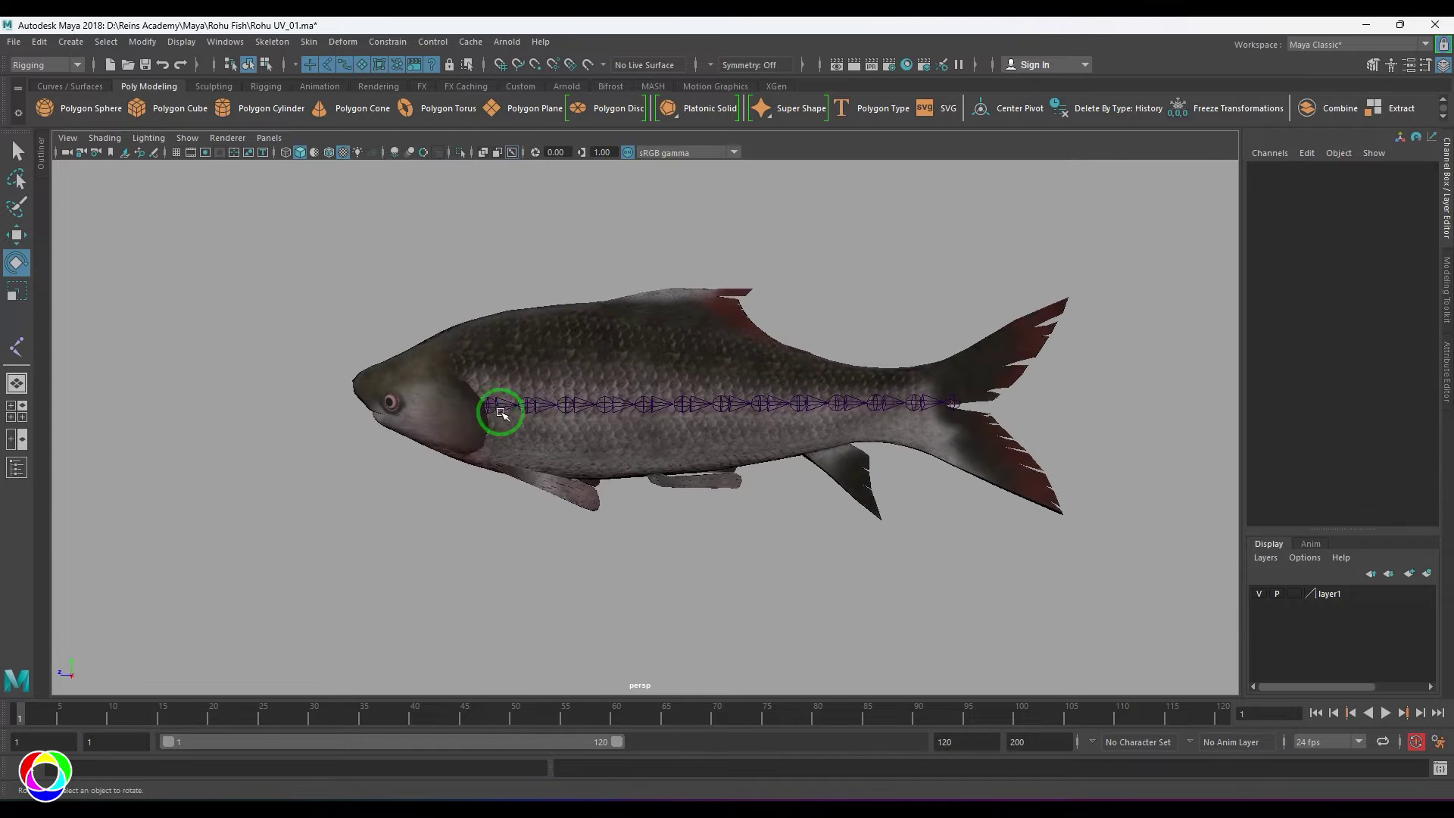
Add the spine joint chain to a new display layer and set the layer color to yellow.
{"action": "left_click", "coordinate": [489, 406]}
{"action": "left_click", "coordinate": [1428, 573]}
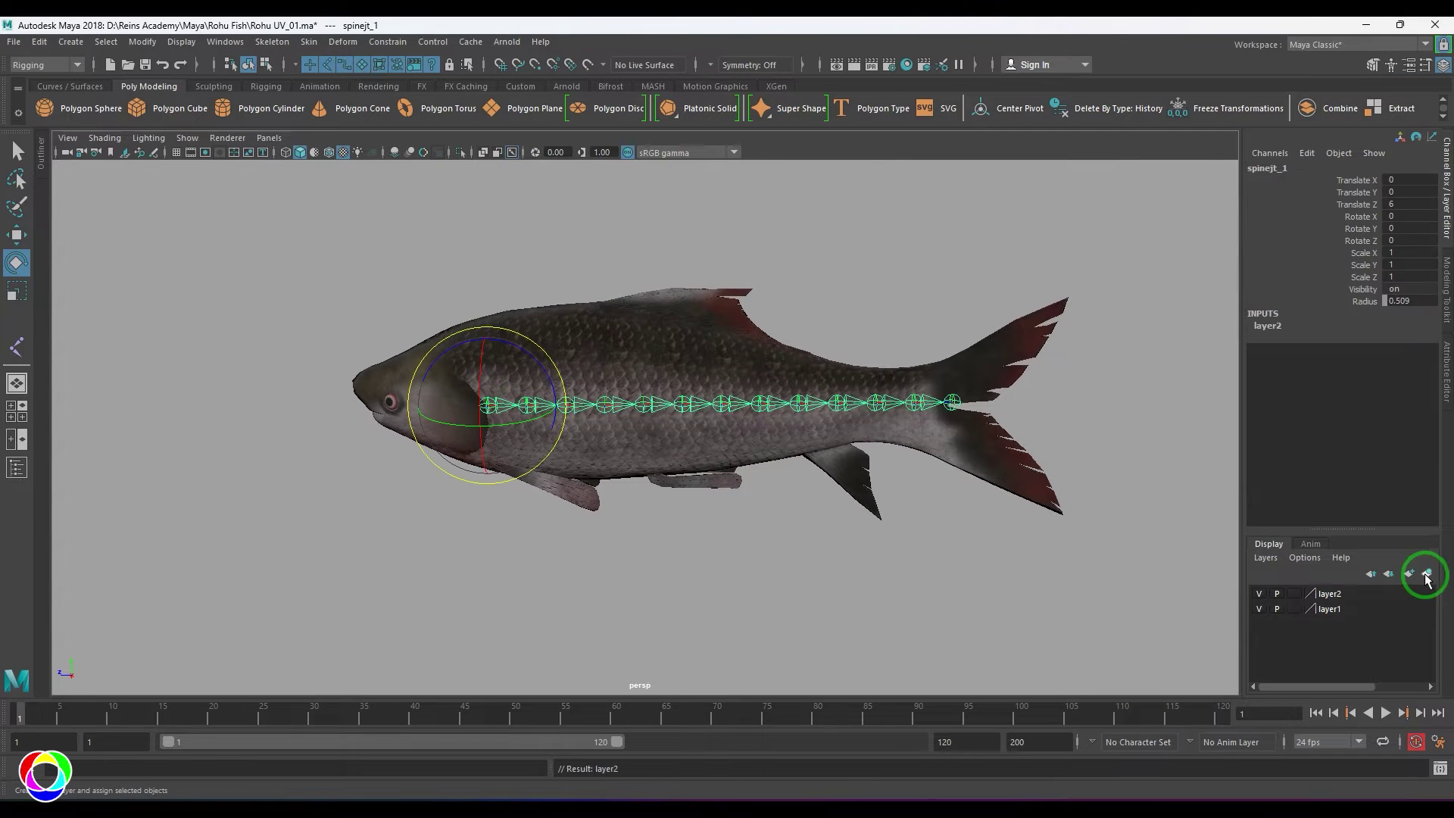
{"action": "double_click", "coordinate": [1298, 596]}
{"action": "left_click", "coordinate": [573, 421]}
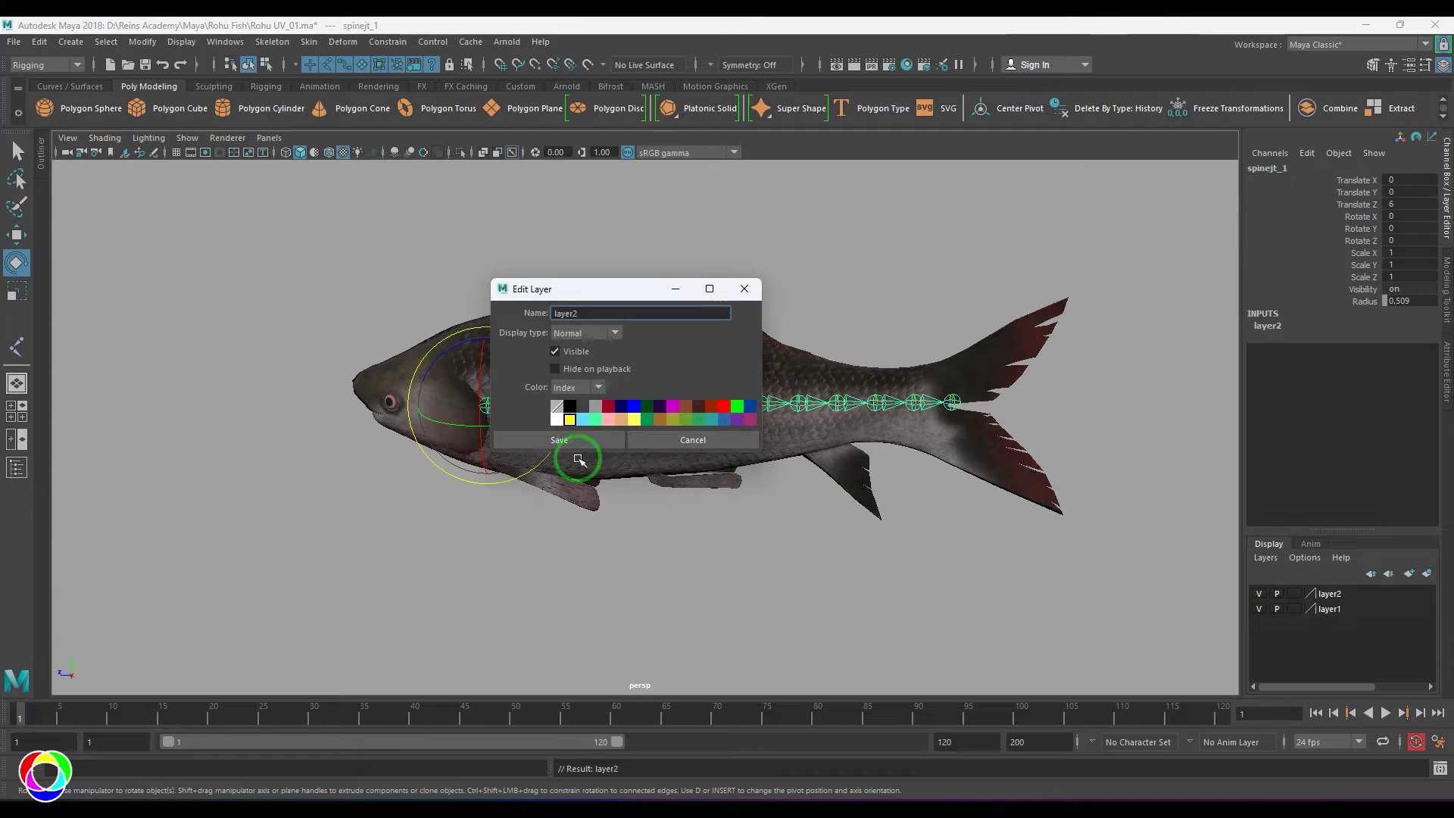
{"action": "left_click", "coordinate": [577, 442]}
{"action": "left_click", "coordinate": [815, 600]}
{"action": "left_click_drag", "start_coordinate": [815, 600], "coordinate": [842, 602], "text": "alt"}
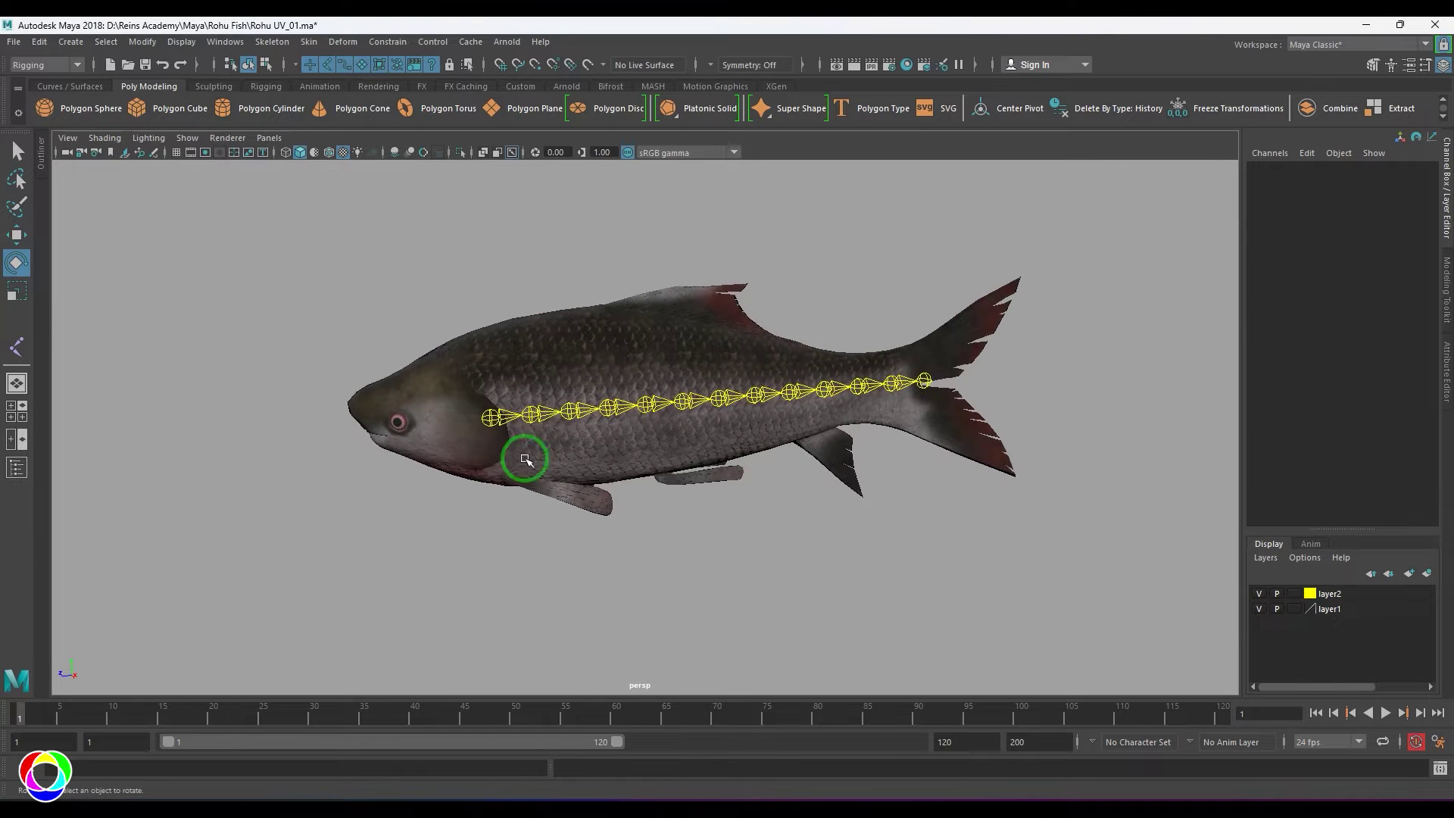
Select the full spine joint hierarchy and set the radius of all its joints to 0.2.
{"action": "left_click", "coordinate": [491, 417]}
{"action": "right_click_drag", "start_coordinate": [948, 216], "coordinate": [952, 323]}
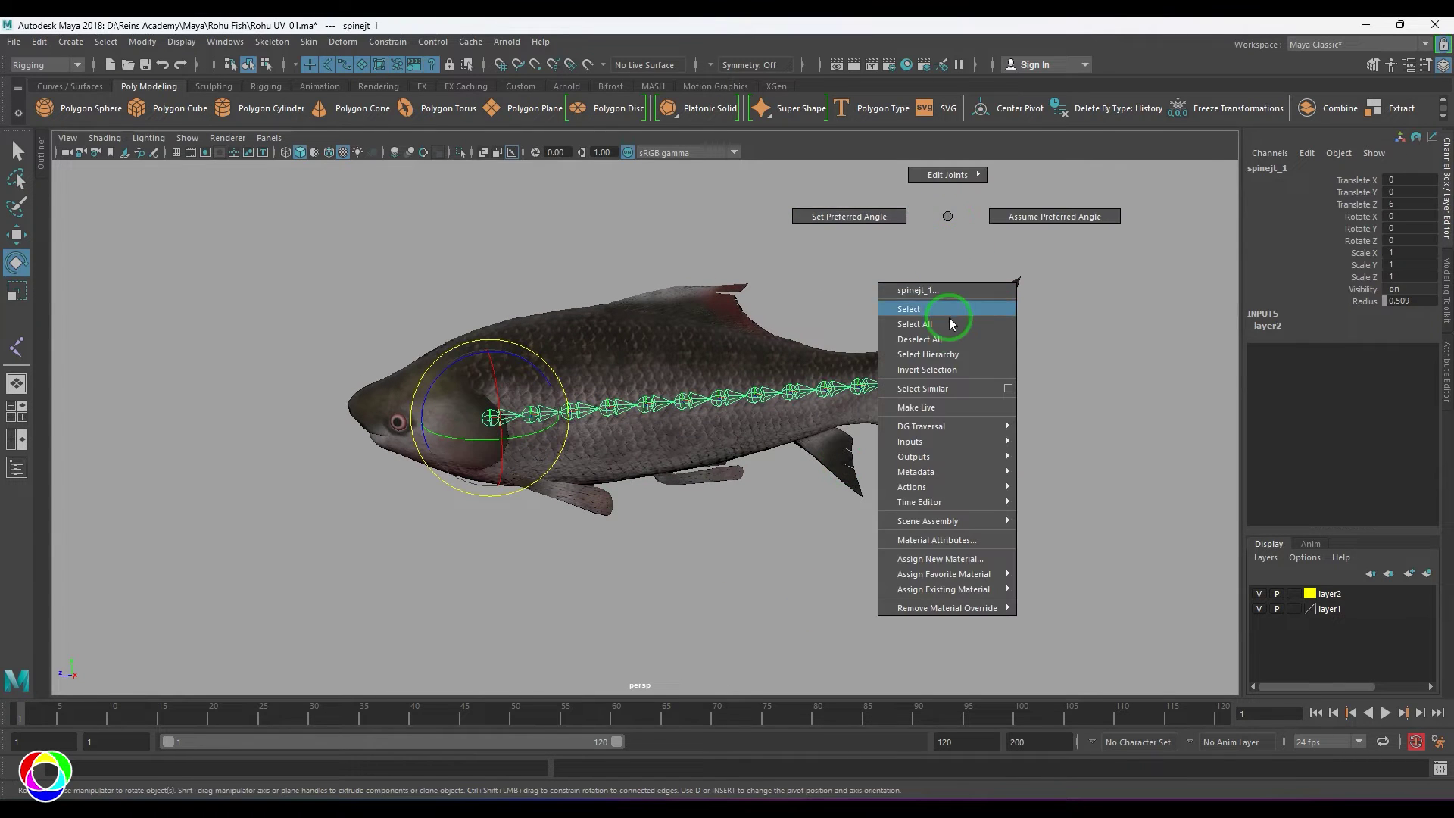
{"action": "left_click", "coordinate": [928, 355]}
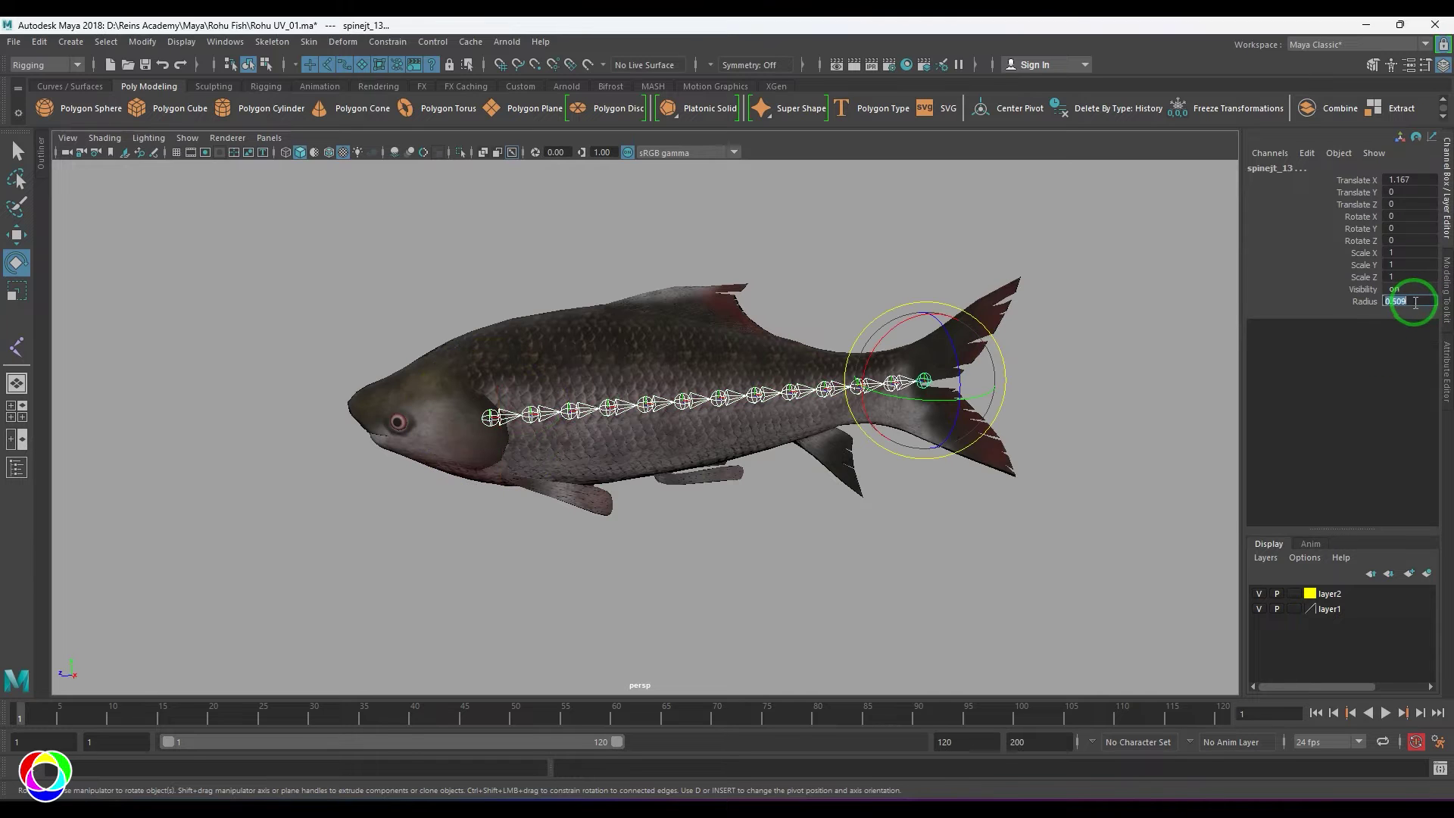
{"action": "type", "text": "0.2"}
{"action": "key", "text": "Return"}
{"action": "left_click", "coordinate": [1183, 421]}
{"action": "scroll", "coordinate": [943, 443], "scroll_direction": "up", "scroll_amount": 1}
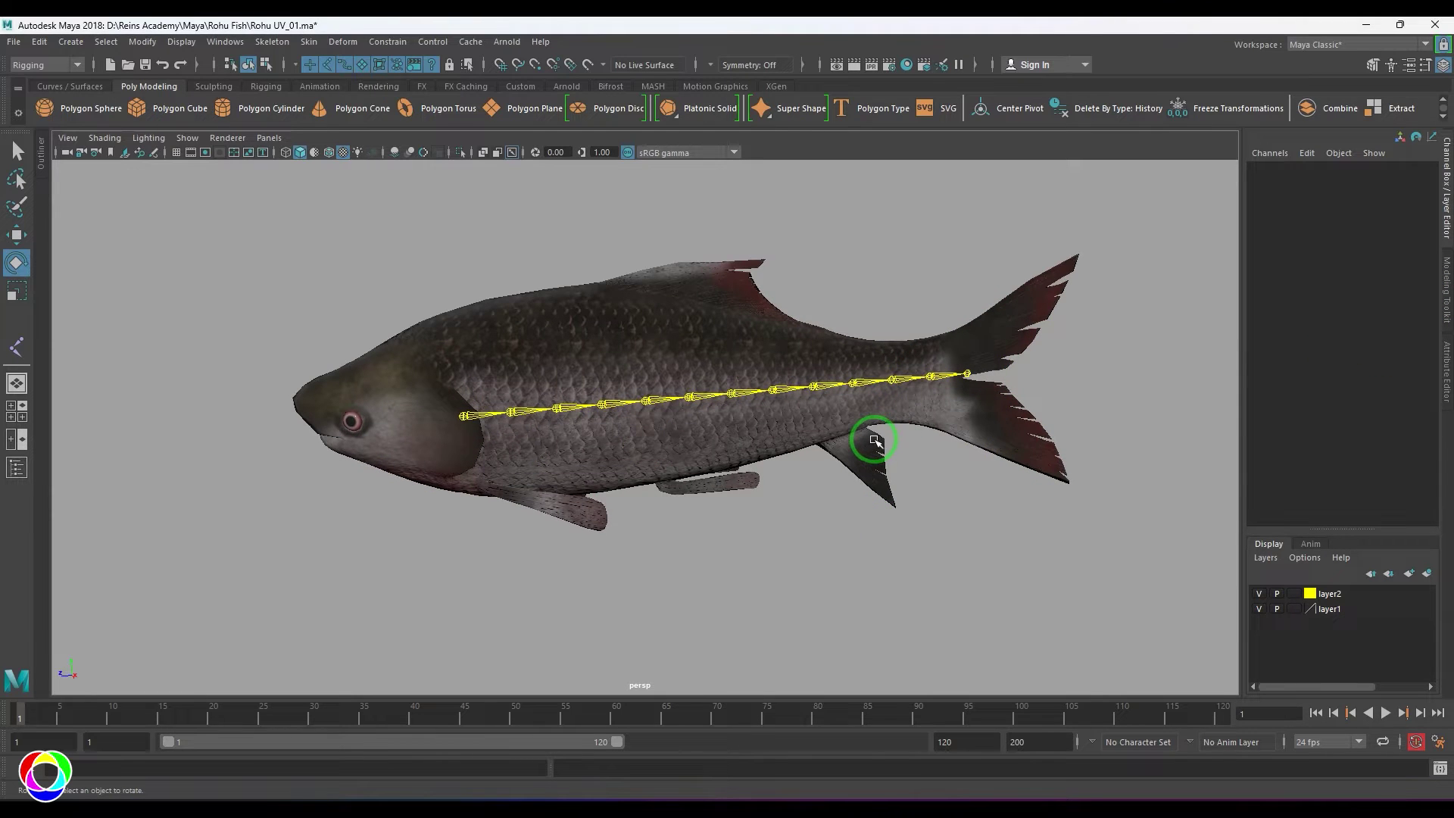
In the side view, create a separate two-joint head chain from just ahead of the spine root to the mouth.
{"action": "key", "text": "space"}
{"action": "key", "text": "space"}
{"action": "middle_click_drag", "start_coordinate": [448, 464], "coordinate": [492, 507], "text": "alt"}
{"action": "scroll", "coordinate": [500, 477], "scroll_direction": "up", "scroll_amount": 1}
{"action": "scroll", "coordinate": [448, 487], "scroll_direction": "up", "scroll_amount": 1}
{"action": "left_click", "coordinate": [272, 42]}
{"action": "left_click", "coordinate": [288, 75]}
{"action": "scroll", "coordinate": [509, 436], "scroll_direction": "up", "scroll_amount": 2}
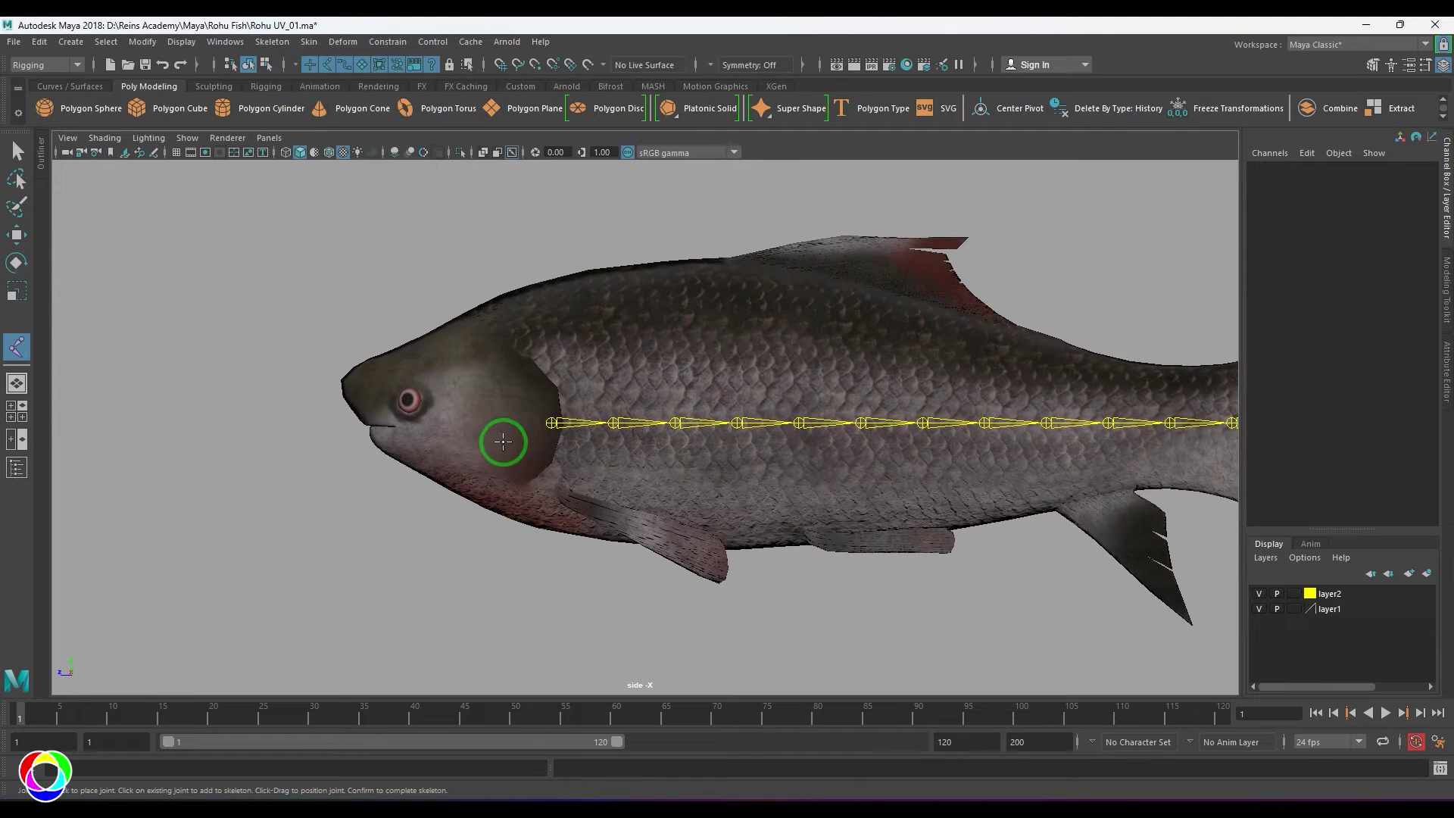
{"action": "left_click", "coordinate": [515, 422]}
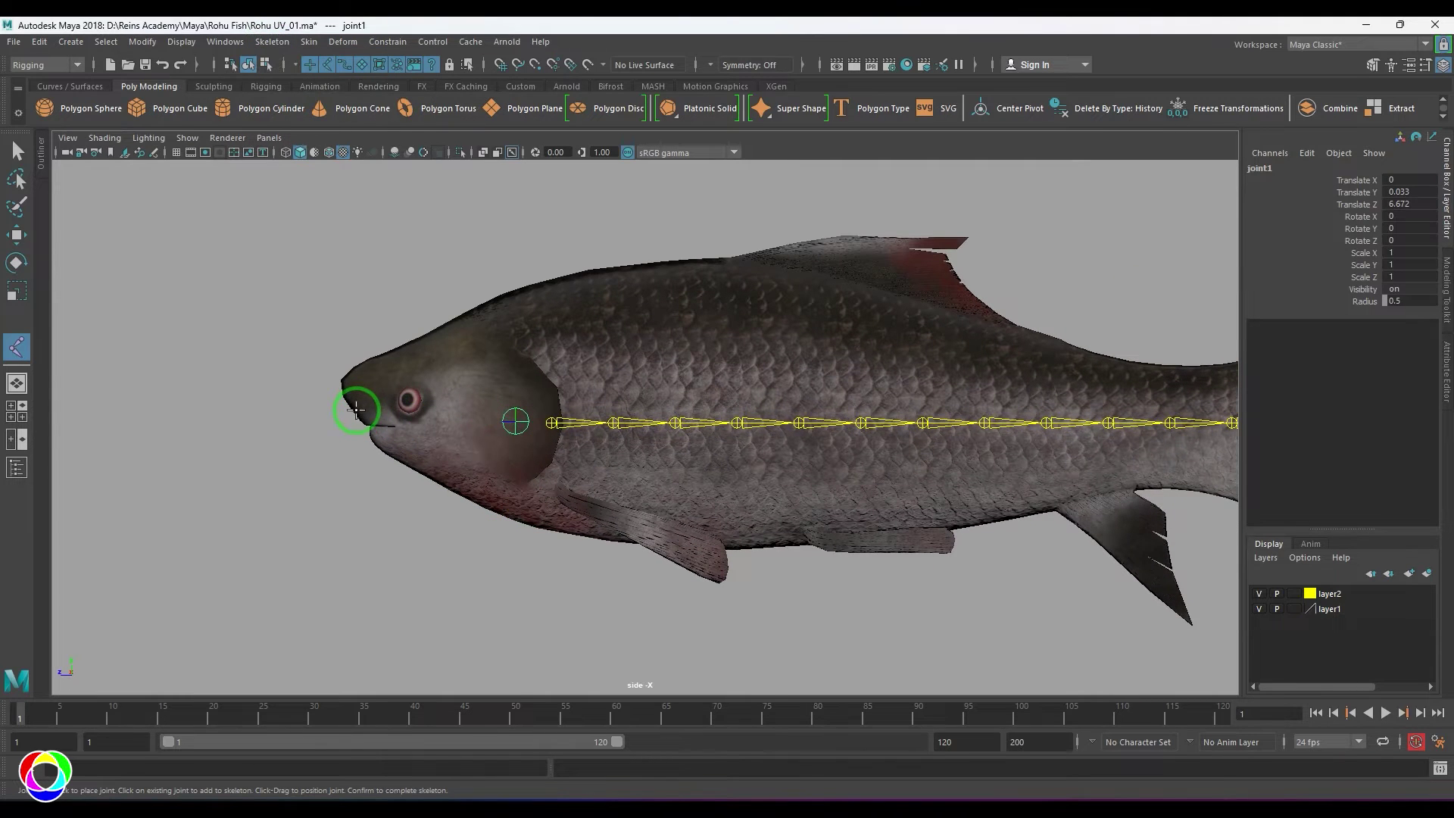
{"action": "left_click_drag", "start_coordinate": [356, 410], "coordinate": [364, 422]}
{"action": "key", "text": "Return"}
{"action": "key", "text": "e"}
Rename the base joint of the head chain as head_jt and the mouth joint as head_end_jt.
{"action": "left_click", "coordinate": [1265, 167]}
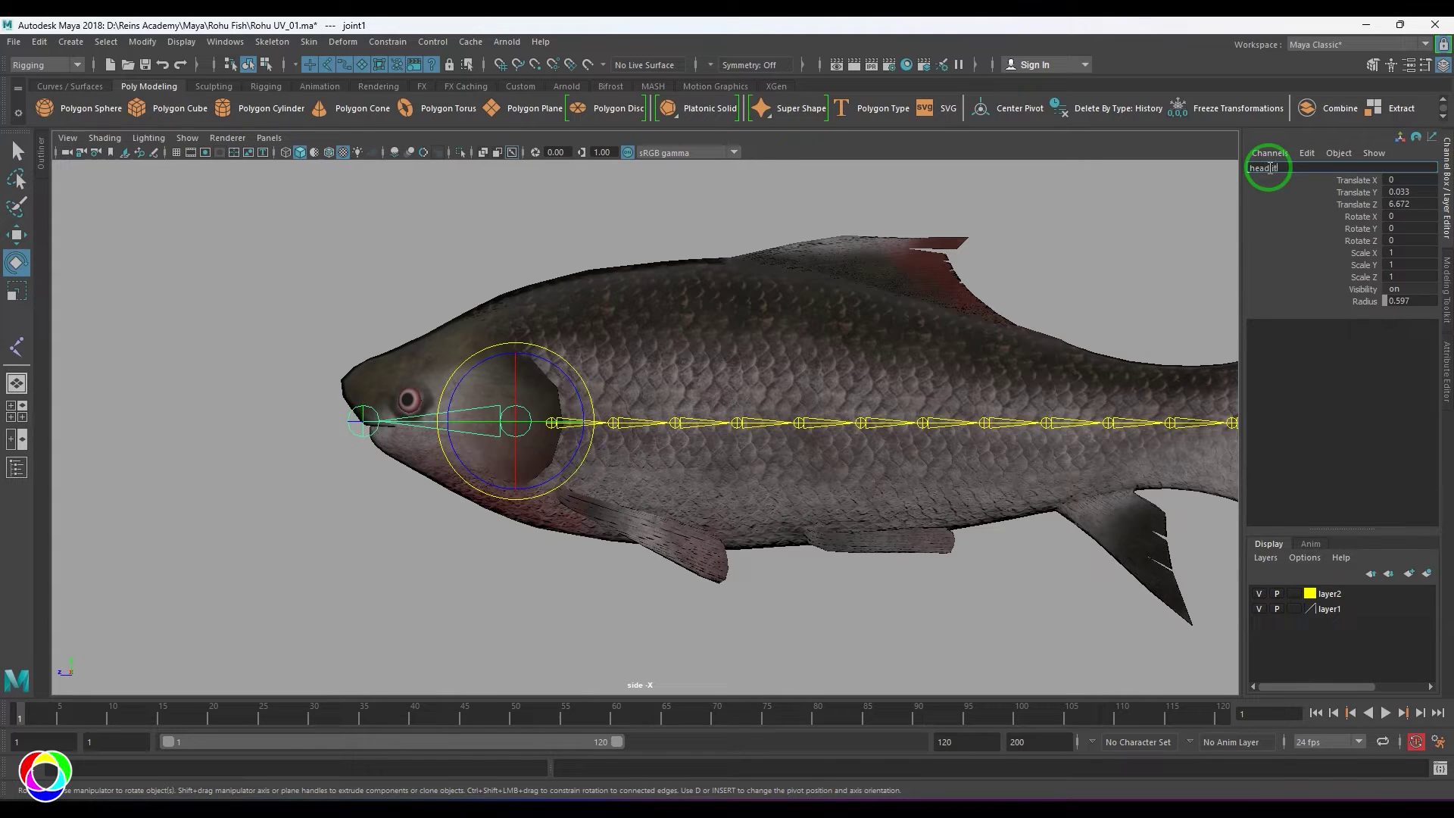
{"action": "key", "text": "Return"}
{"action": "left_click", "coordinate": [415, 590]}
{"action": "left_click", "coordinate": [365, 427]}
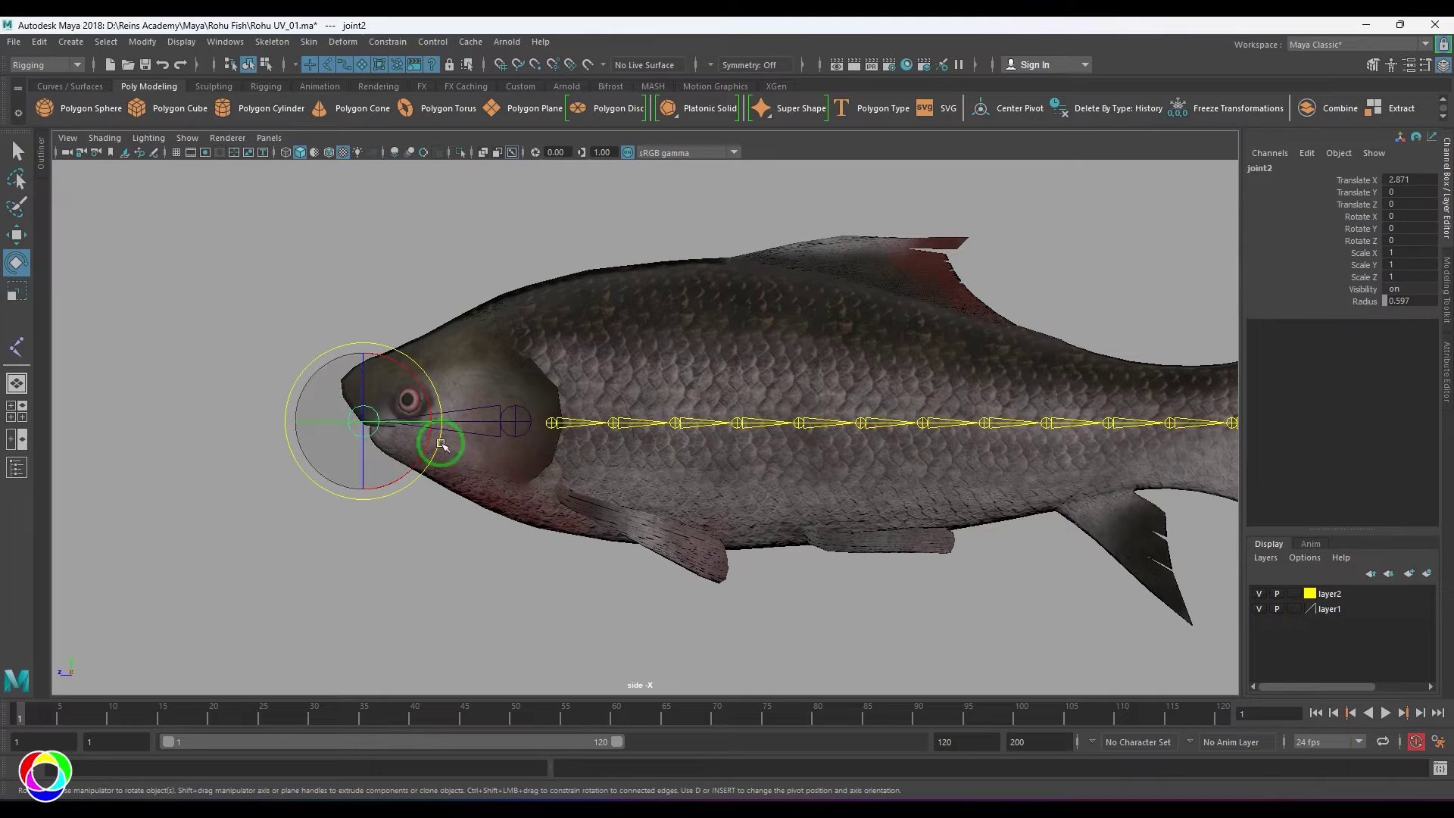
{"action": "left_click", "coordinate": [1280, 166]}
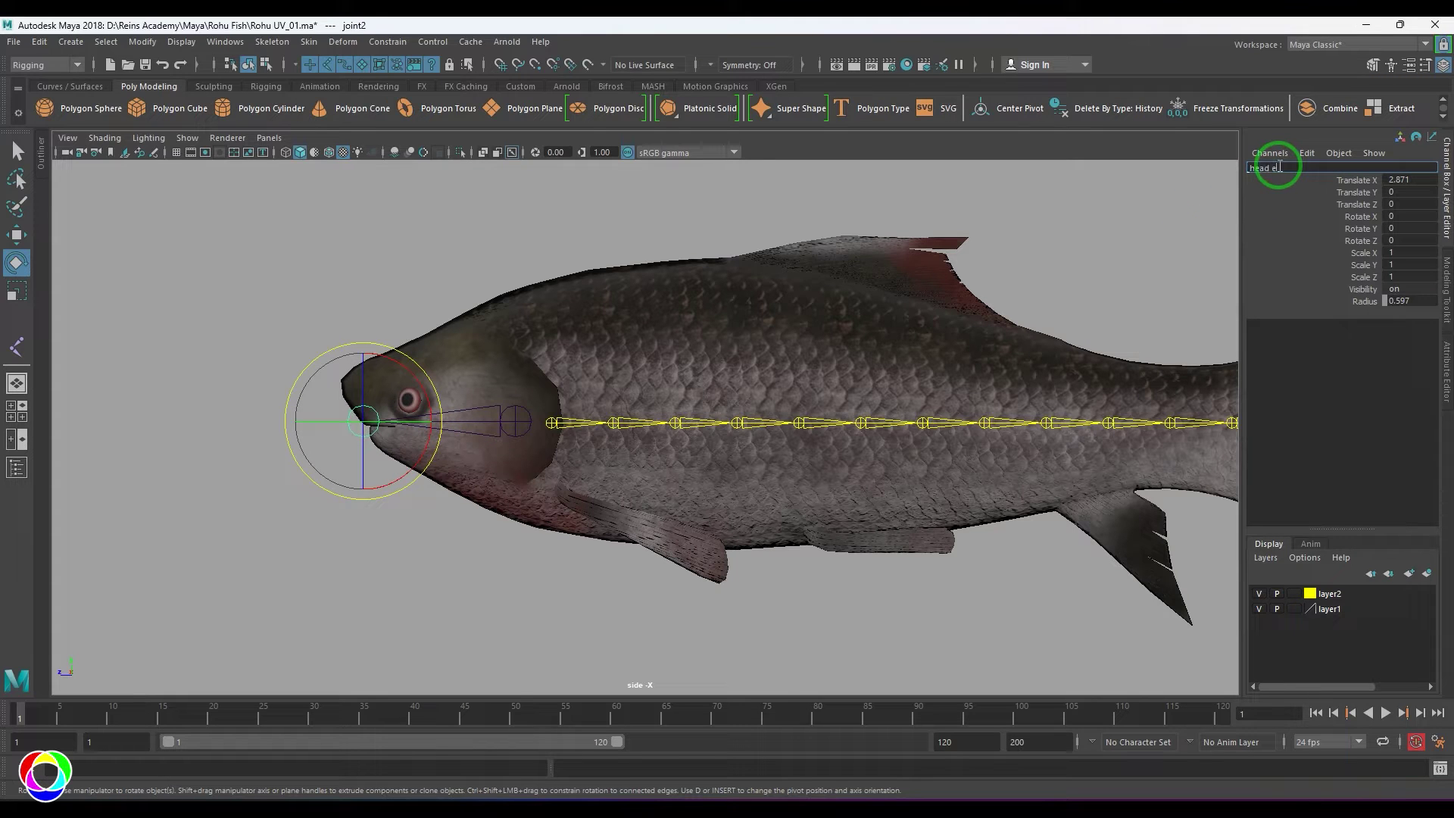
{"action": "type", "text": "head_end_jt"}
{"action": "key", "text": "Return"}
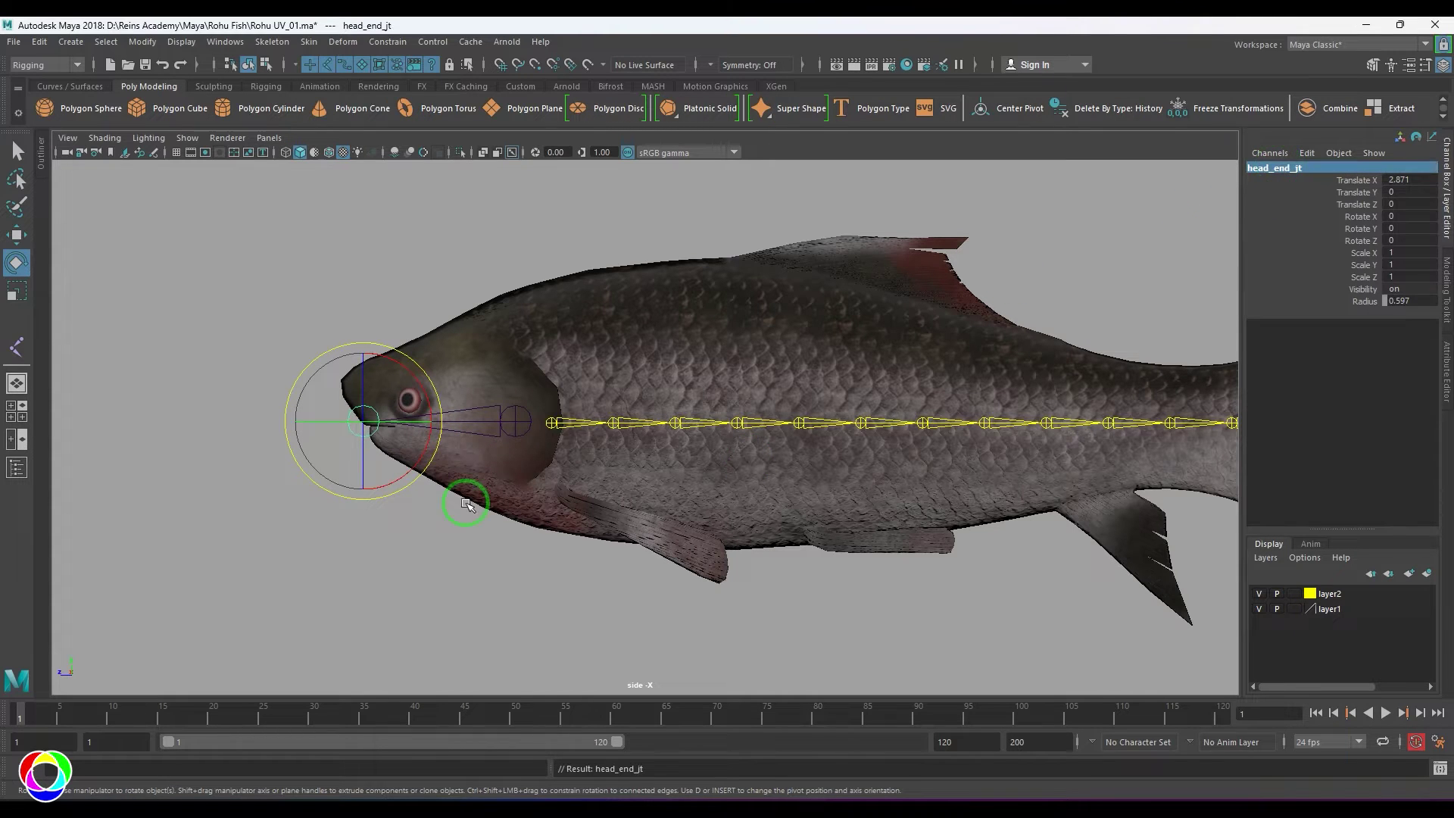
Set the radius of both head chain joints to 0.2.
{"action": "left_click", "coordinate": [466, 506]}
{"action": "left_click", "coordinate": [515, 422]}
{"action": "left_click", "coordinate": [365, 421], "text": "shift"}
{"action": "left_click", "coordinate": [1403, 303]}
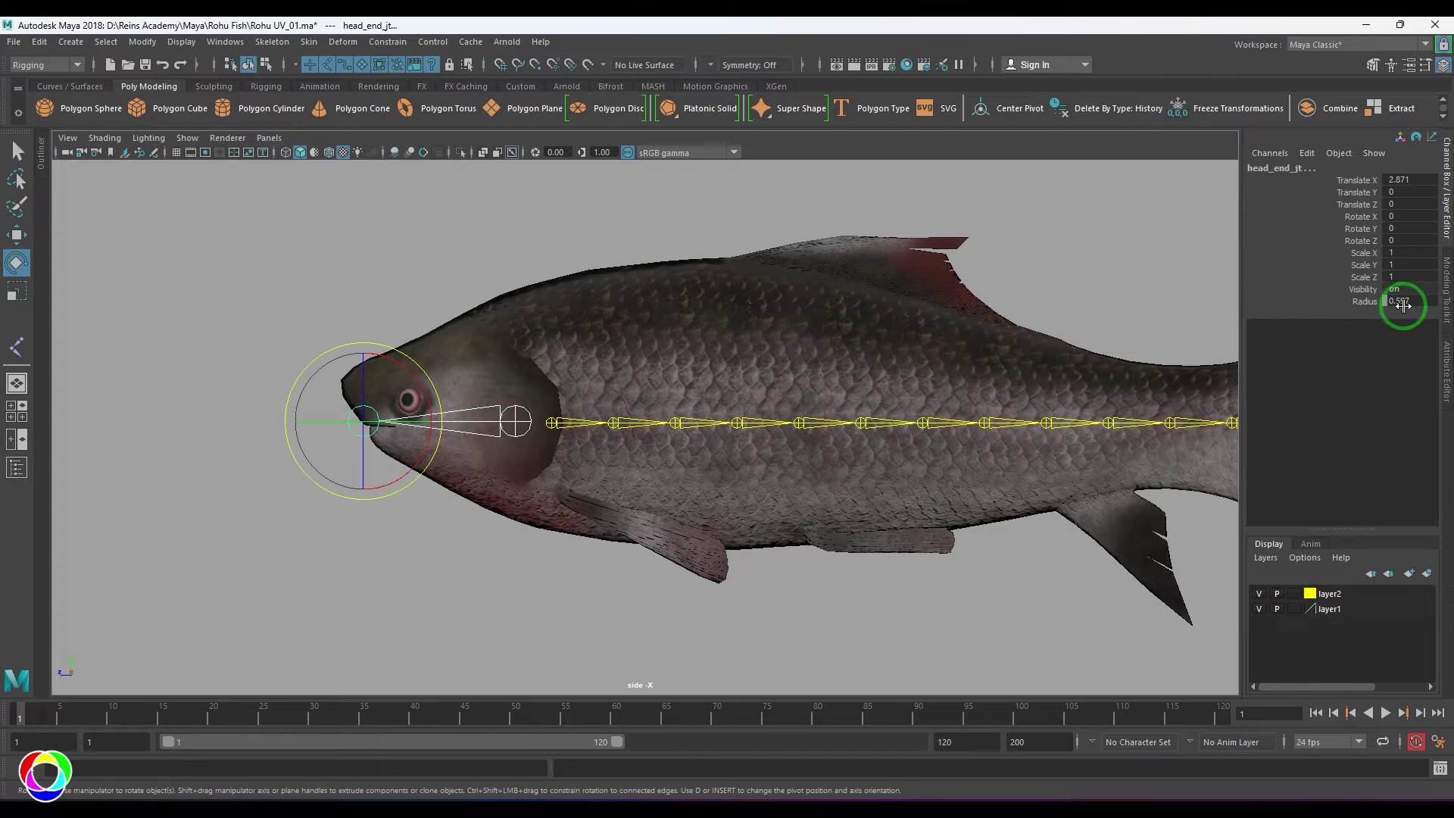
{"action": "left_click", "coordinate": [1404, 306]}
{"action": "type", "text": "0.2"}
{"action": "key", "text": "Return"}
{"action": "left_click", "coordinate": [519, 250]}
Parent the base joint of the head chain to the first spine joint.
{"action": "left_click", "coordinate": [518, 422]}
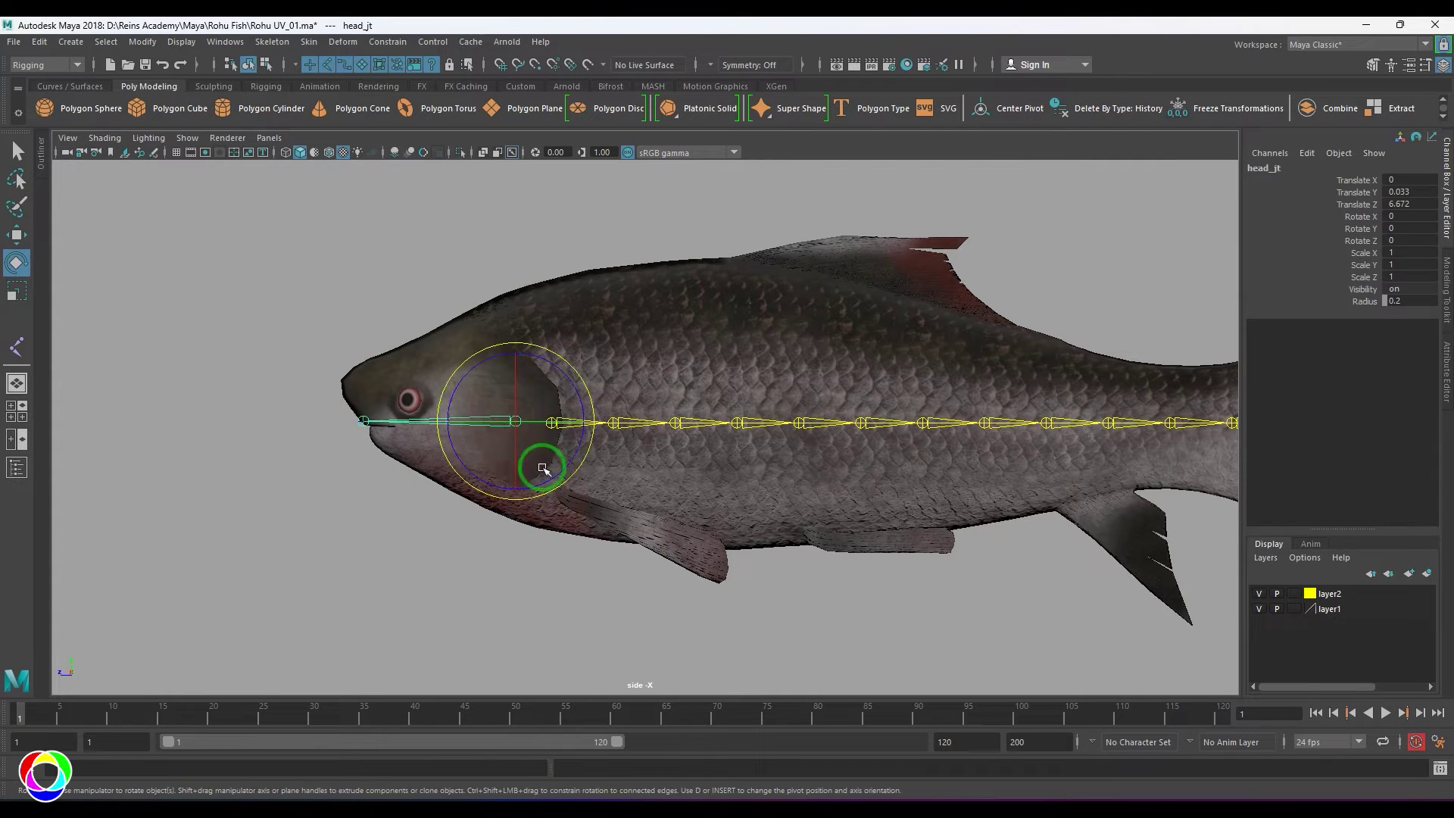
{"action": "scroll", "coordinate": [542, 469], "scroll_direction": "up", "scroll_amount": 3}
{"action": "key", "text": "q"}
{"action": "scroll", "coordinate": [661, 440], "scroll_direction": "up", "scroll_amount": 1}
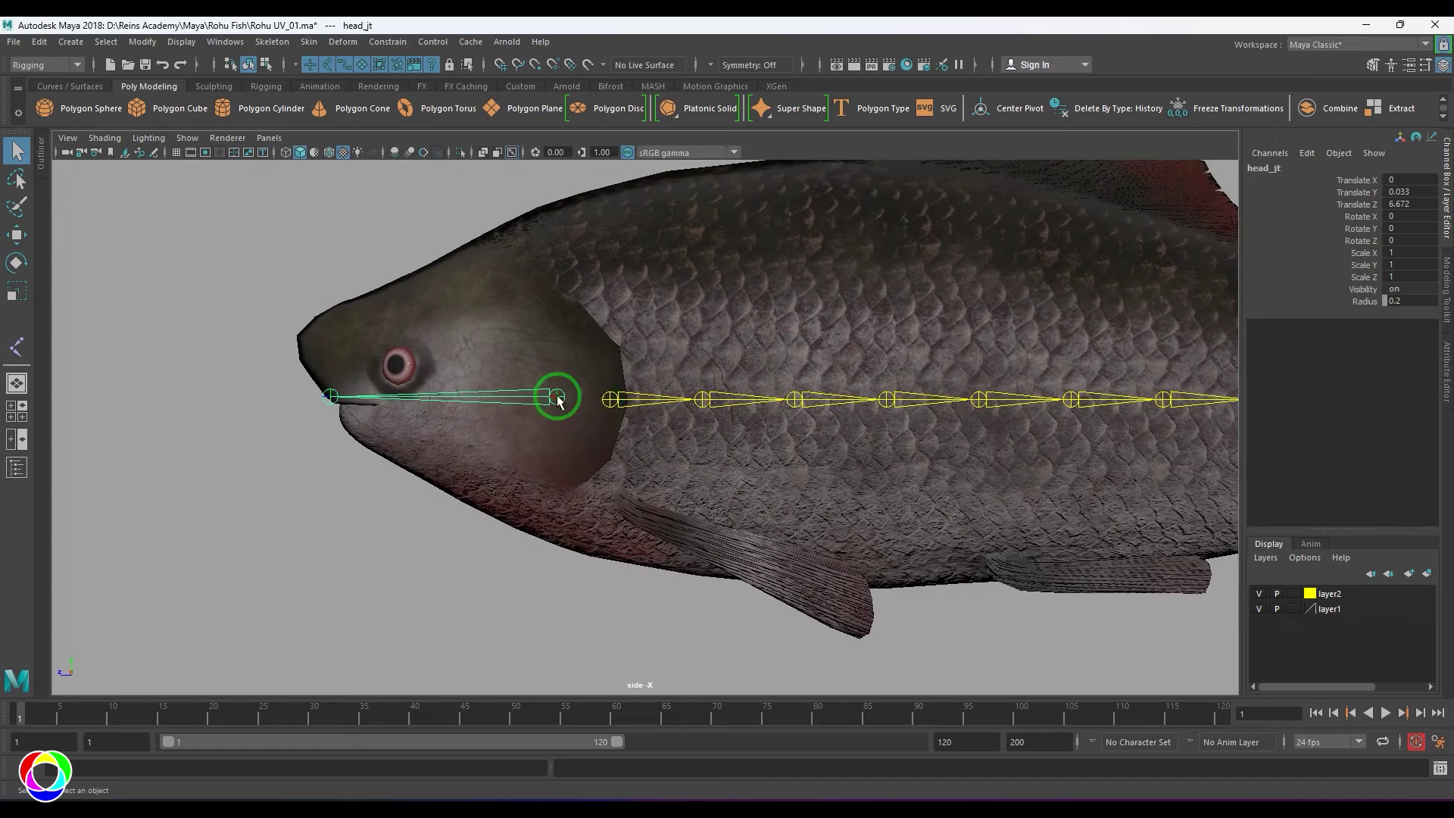
{"action": "left_click", "coordinate": [610, 401]}
{"action": "key", "text": "p"}
{"action": "left_click", "coordinate": [493, 415]}
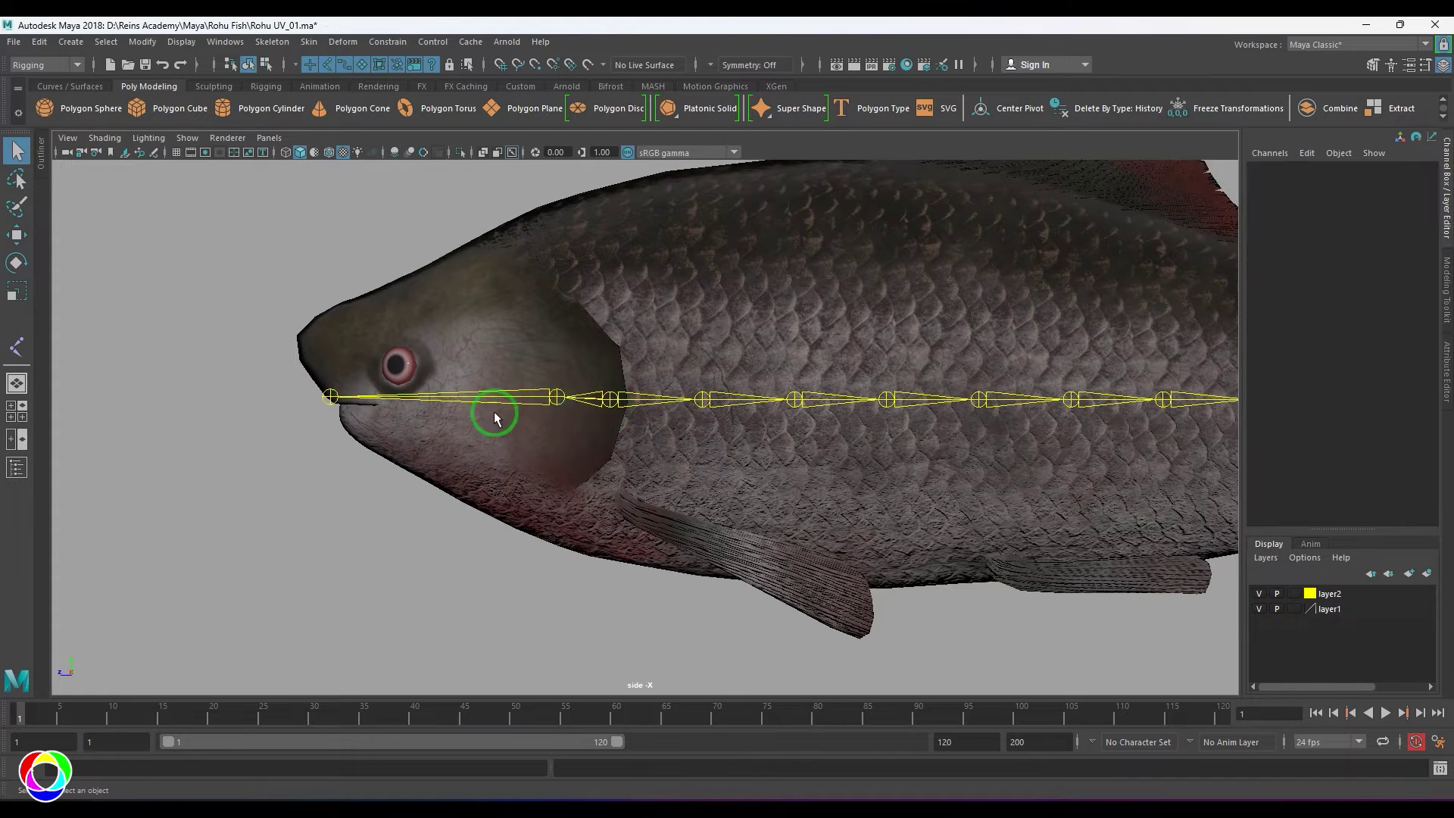
Test-rotate the head joint about its Y axis in the perspective view and undo the rotation.
{"action": "left_click", "coordinate": [528, 397]}
{"action": "key", "text": "space"}
{"action": "left_click_drag", "start_coordinate": [526, 426], "coordinate": [656, 433]}
{"action": "scroll", "coordinate": [656, 437], "scroll_direction": "up", "scroll_amount": 1}
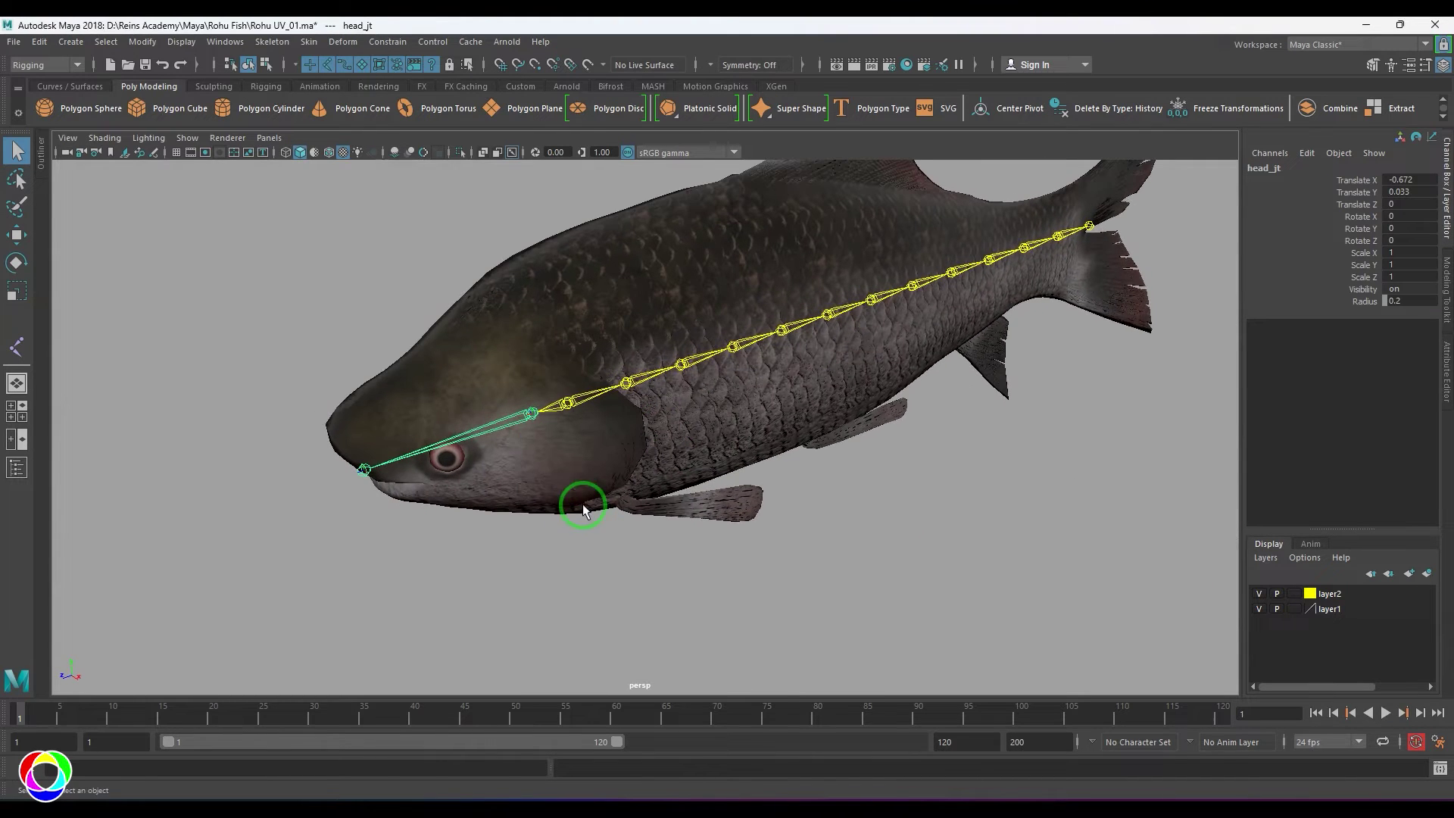
{"action": "key", "text": "e"}
{"action": "left_click_drag", "start_coordinate": [519, 465], "coordinate": [575, 462]}
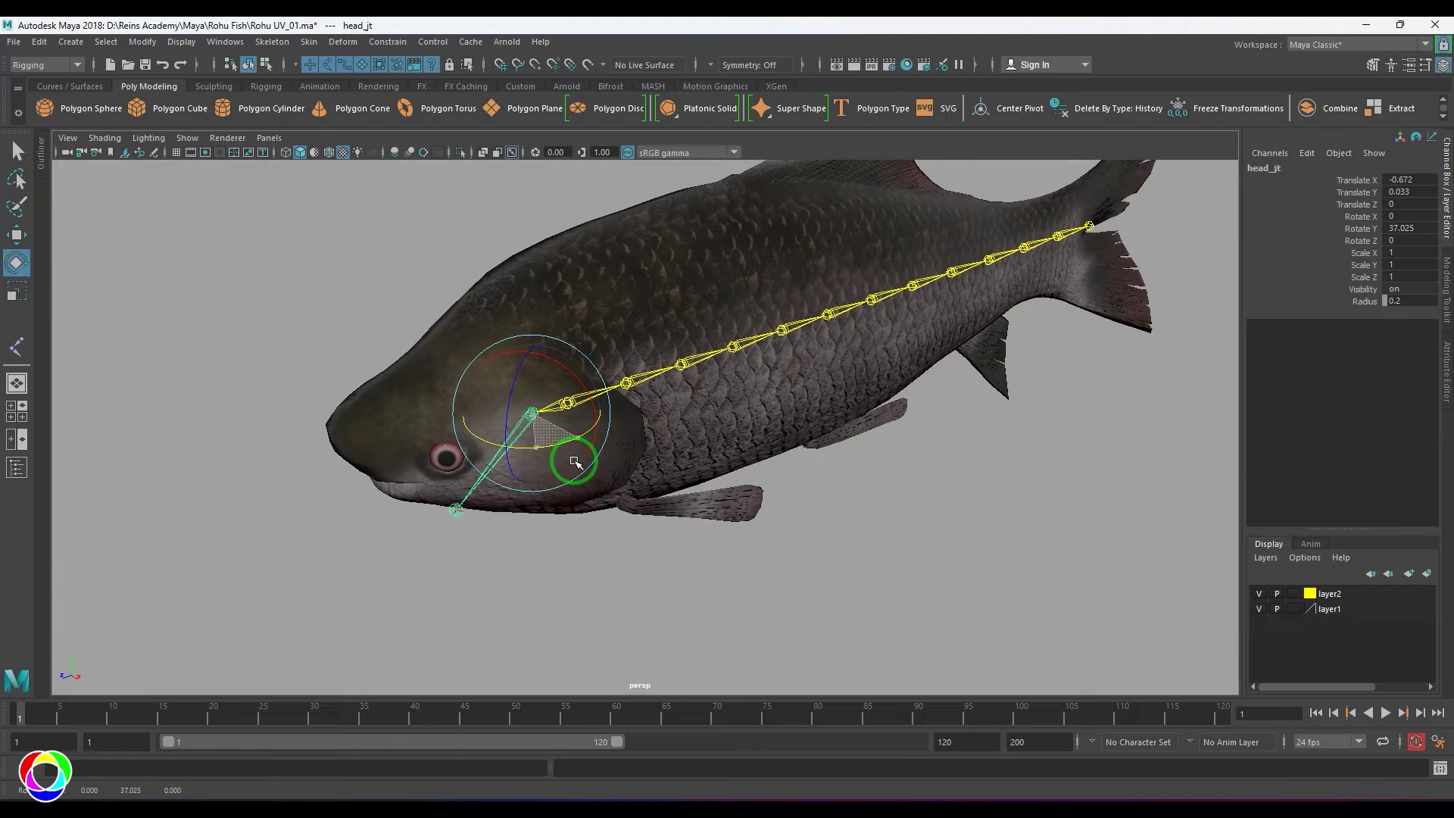
{"action": "key", "text": "ctrl+z"}
Bind the fish body mesh to the spine root joint's skeleton, with Bind to set to Joint hierarchy.
{"action": "left_click", "coordinate": [907, 495]}
{"action": "scroll", "coordinate": [879, 492], "scroll_direction": "down", "scroll_amount": 2}
{"action": "left_click_drag", "start_coordinate": [843, 490], "coordinate": [766, 482], "text": "alt"}
{"action": "left_click_drag", "start_coordinate": [805, 432], "coordinate": [633, 453], "text": "alt"}
{"action": "left_click_drag", "start_coordinate": [793, 474], "coordinate": [856, 506], "text": "alt"}
{"action": "left_click", "coordinate": [579, 419]}
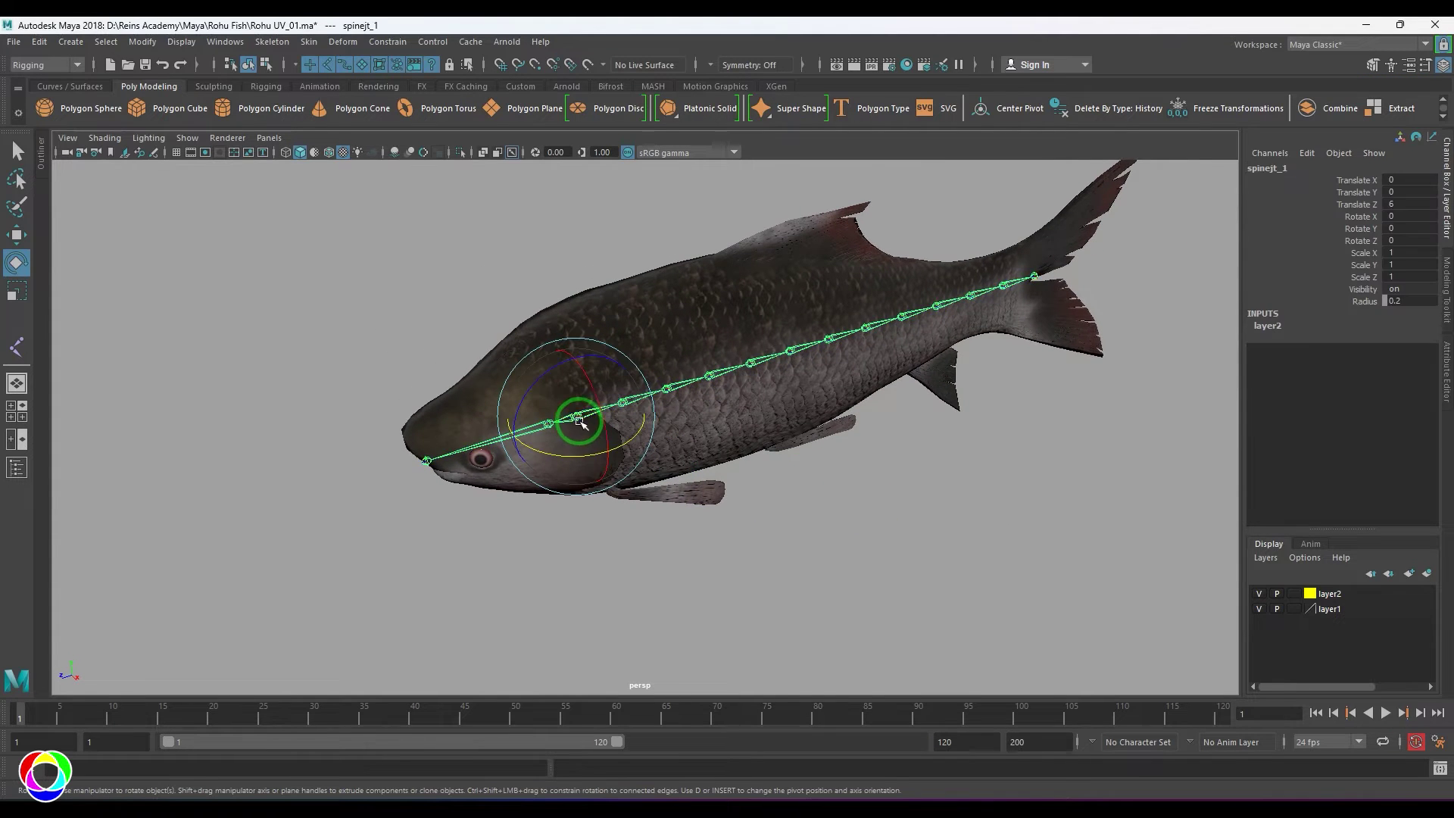
{"action": "left_click", "coordinate": [796, 388], "text": "shift"}
{"action": "left_click", "coordinate": [309, 42]}
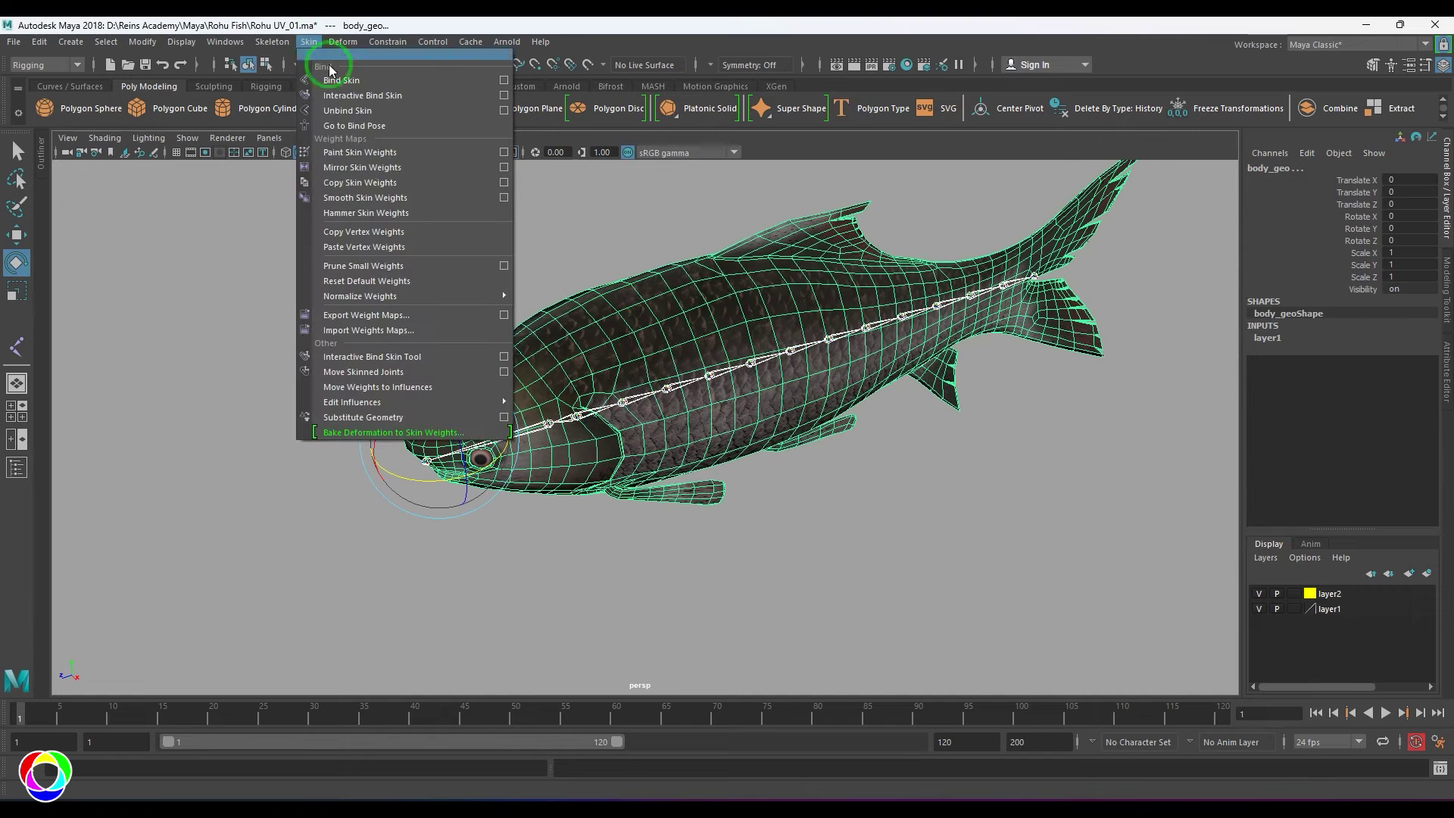
{"action": "left_click", "coordinate": [503, 80]}
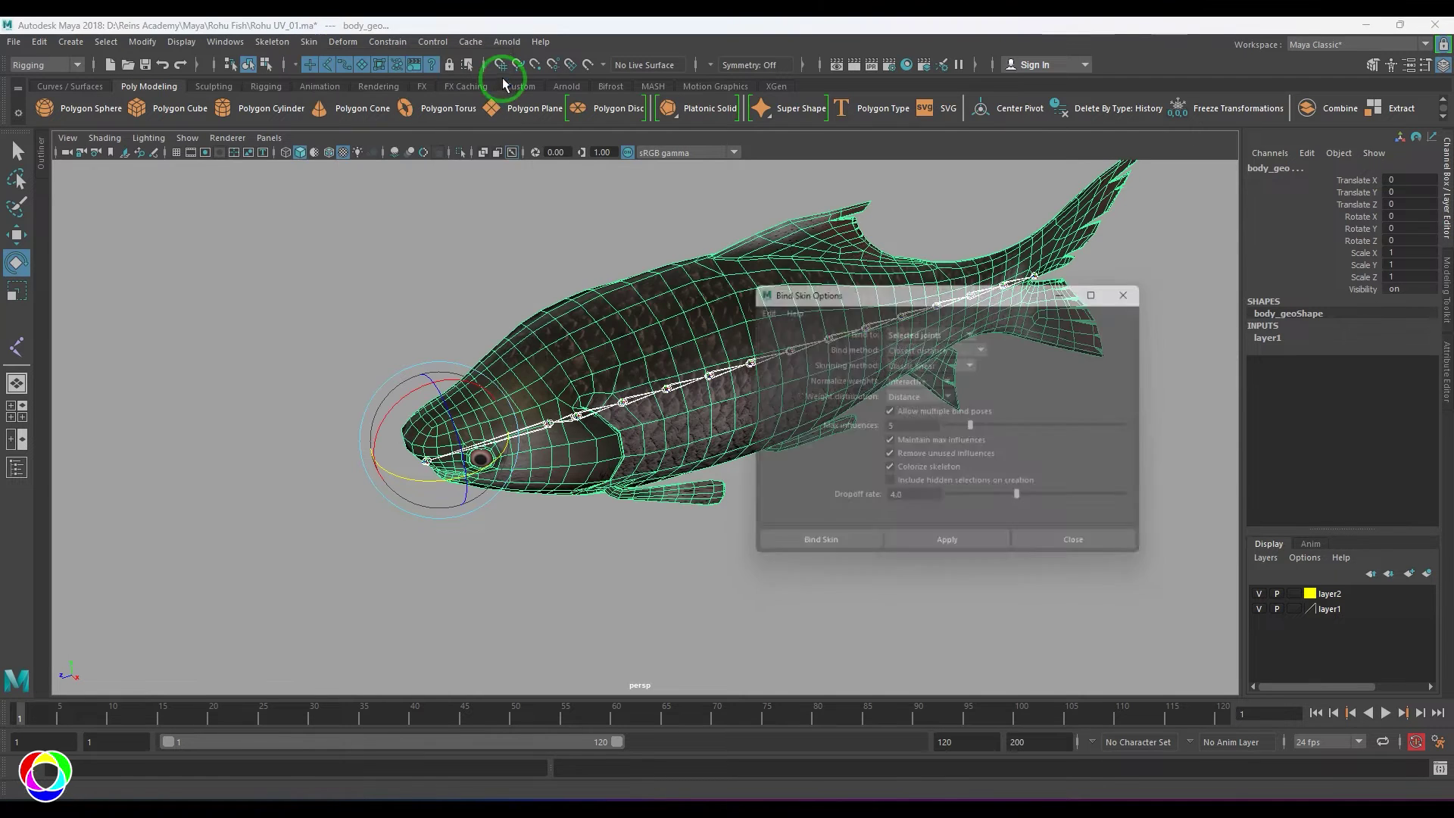
{"action": "left_click", "coordinate": [766, 309]}
{"action": "left_click", "coordinate": [784, 338]}
{"action": "left_click_drag", "start_coordinate": [939, 291], "coordinate": [1082, 196]}
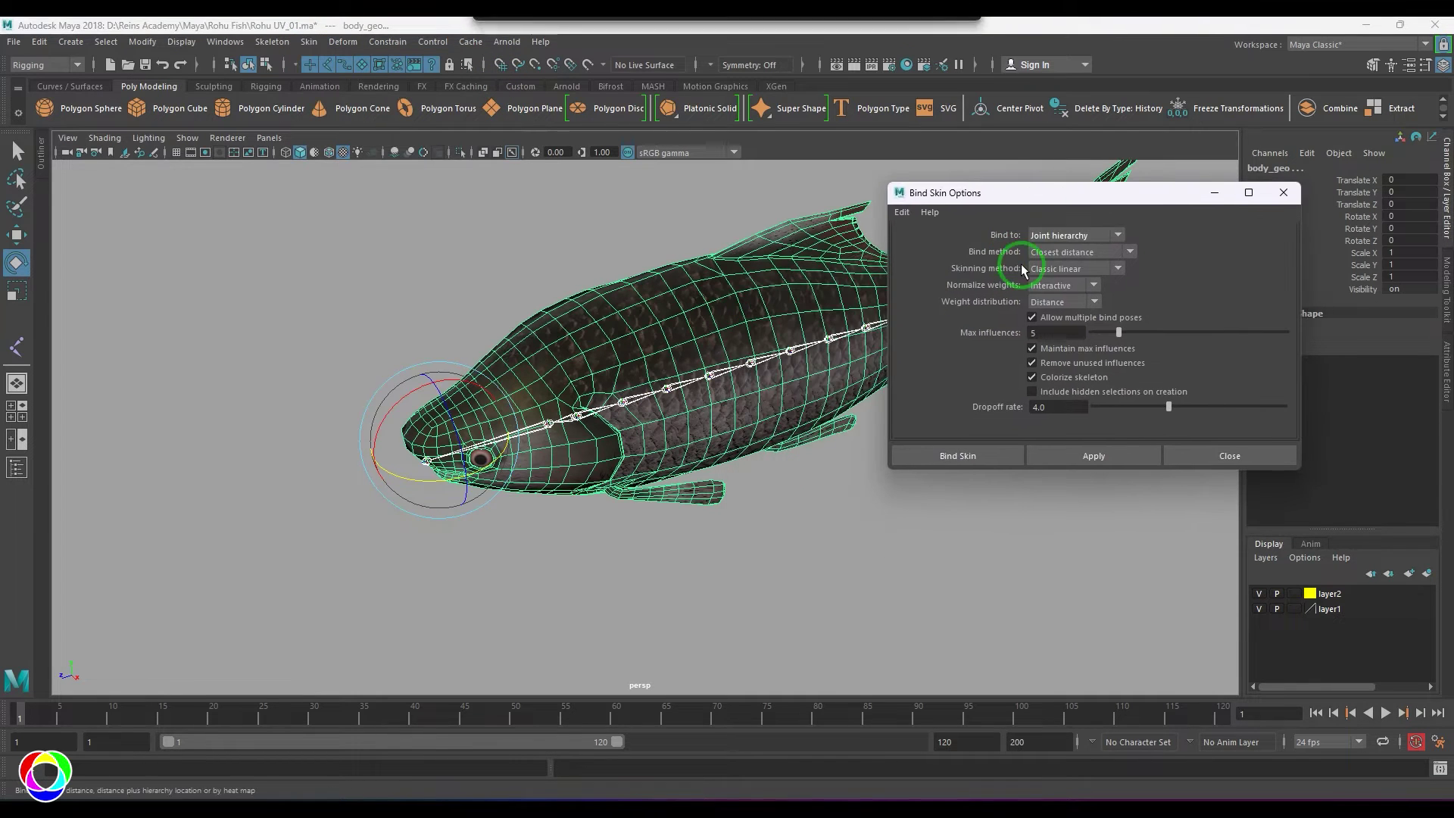
{"action": "left_click", "coordinate": [957, 455]}
{"action": "left_click", "coordinate": [925, 503]}
Test the skin deformation by rotating several selected spine joints together, and undo the rotations.
{"action": "left_click", "coordinate": [653, 437]}
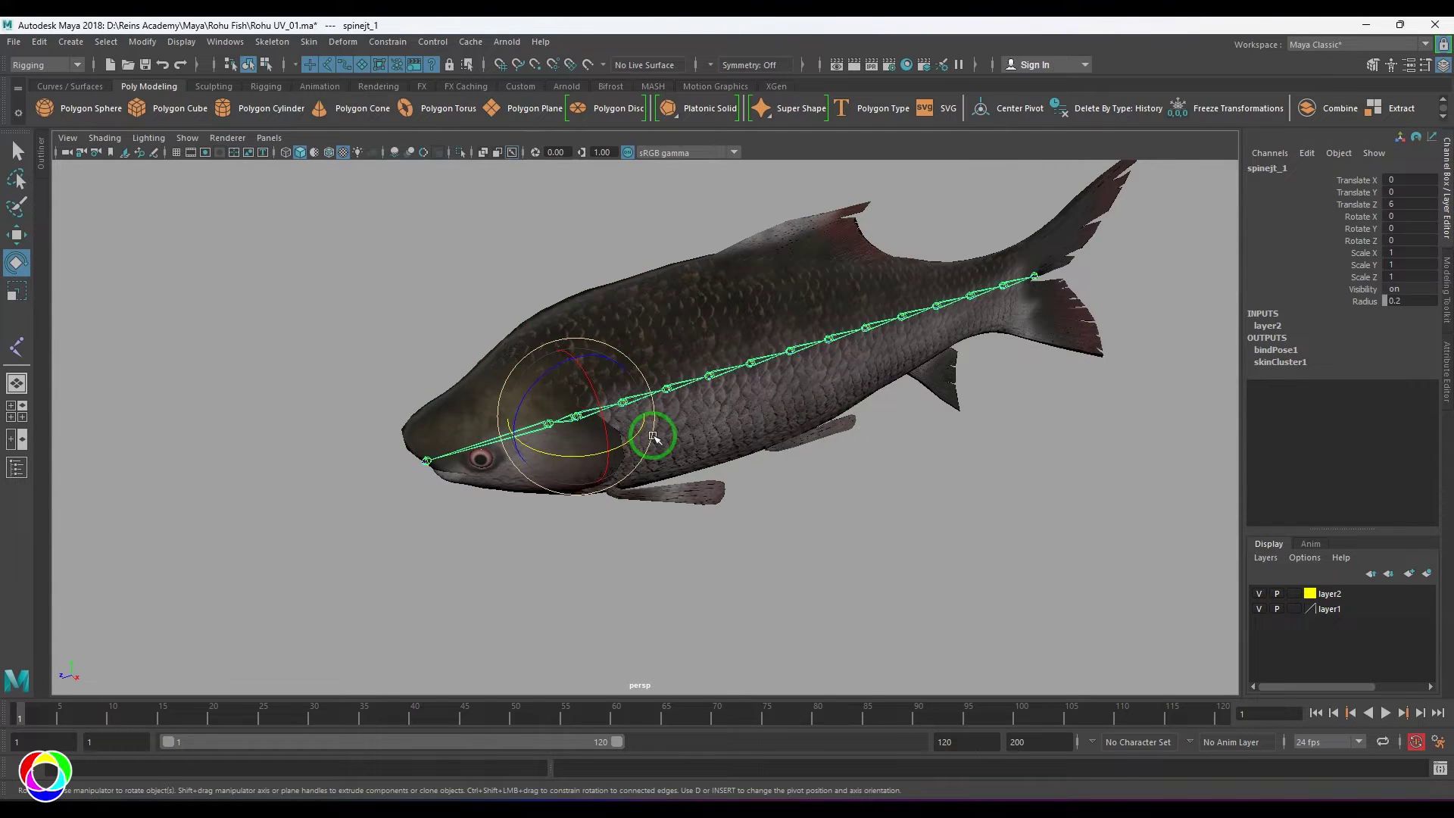
{"action": "key", "text": "q"}
{"action": "left_click", "coordinate": [692, 388]}
{"action": "left_click", "coordinate": [799, 341]}
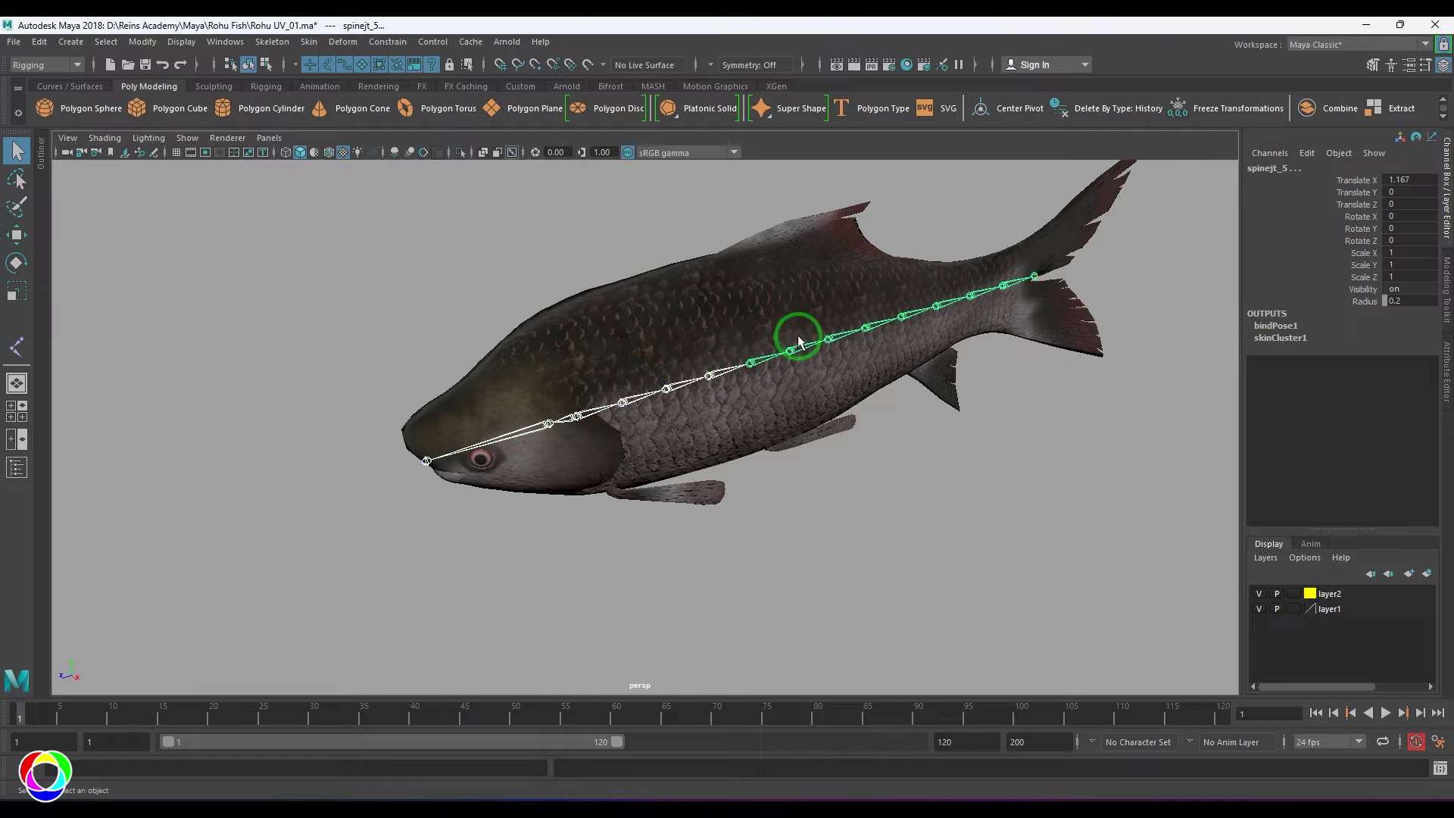
{"action": "left_click", "coordinate": [865, 327]}
{"action": "left_click", "coordinate": [900, 318]}
{"action": "left_click", "coordinate": [938, 303]}
{"action": "left_click", "coordinate": [971, 297]}
{"action": "left_click", "coordinate": [989, 306]}
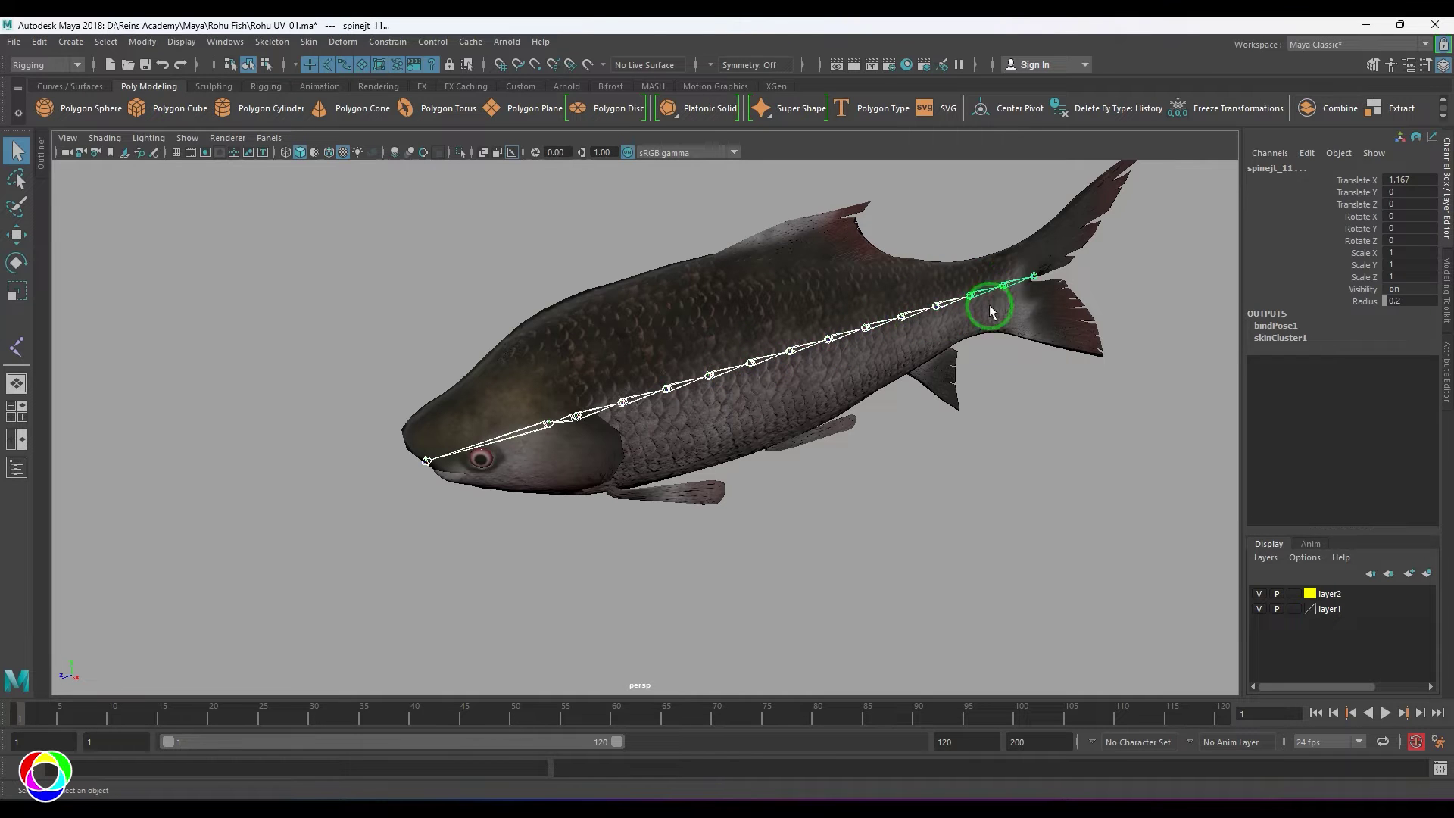
{"action": "key", "text": "e"}
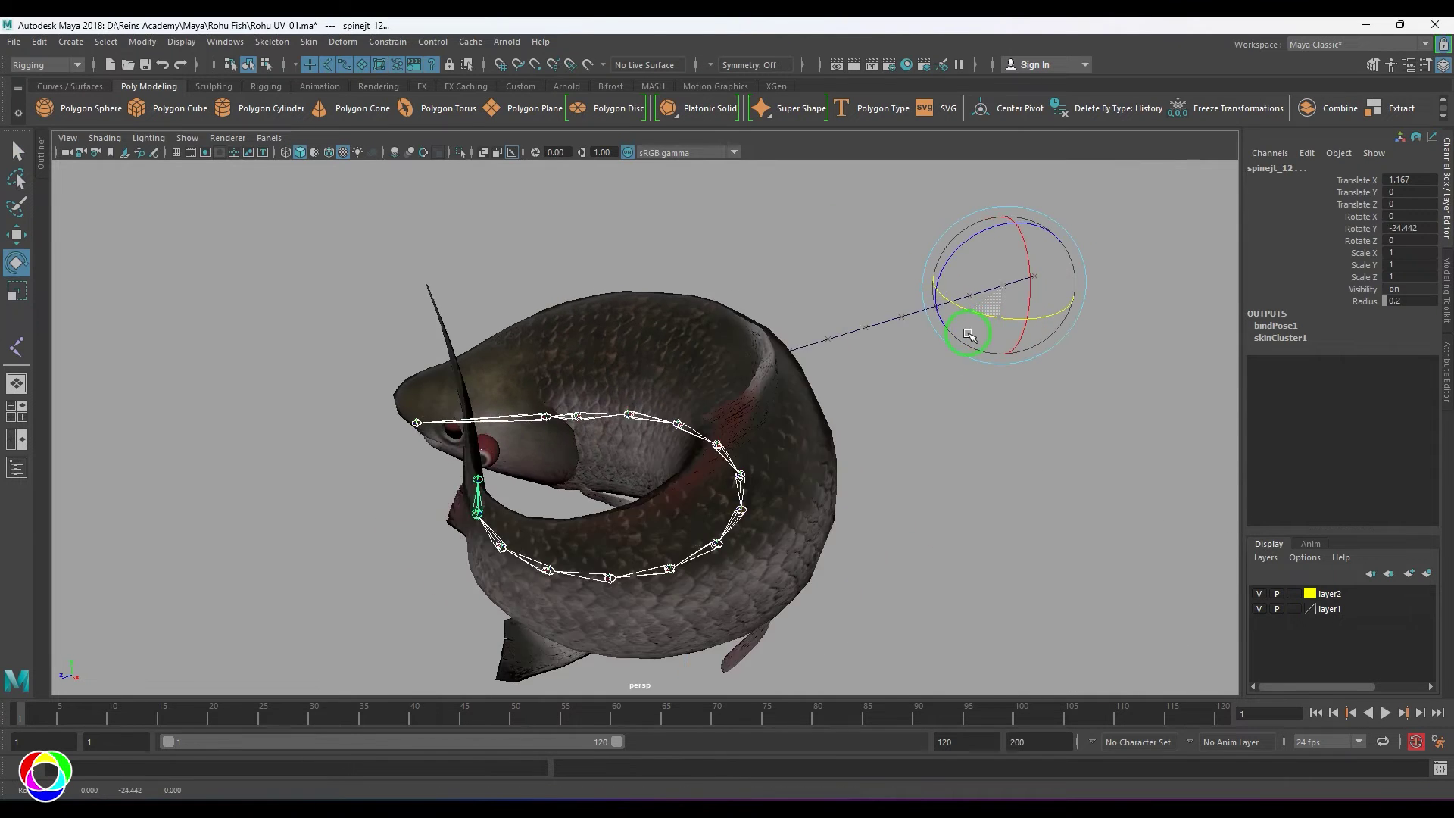
{"action": "left_click_drag", "start_coordinate": [968, 344], "coordinate": [886, 402]}
{"action": "scroll", "coordinate": [937, 342], "scroll_direction": "down", "scroll_amount": 5}
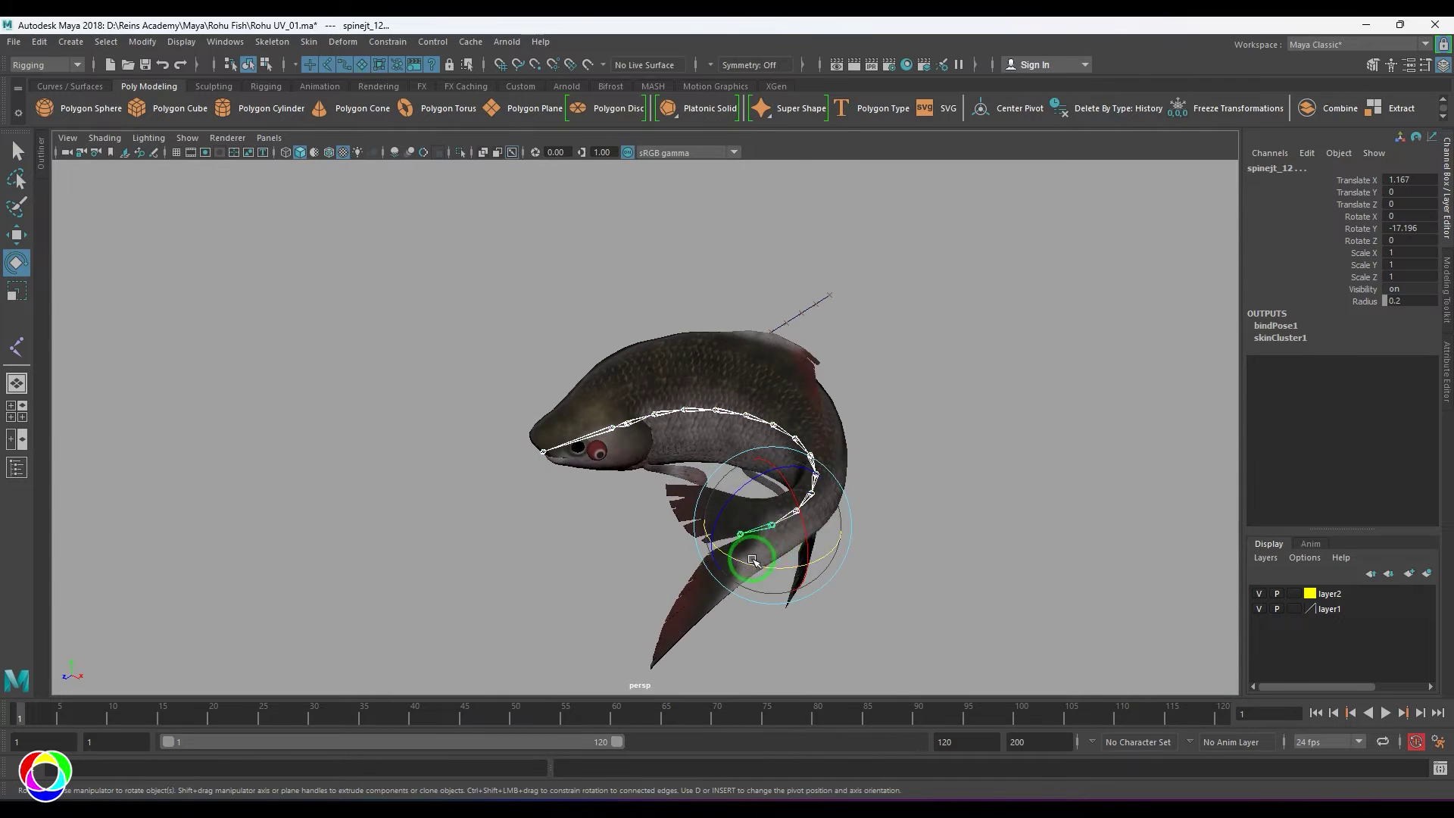
{"action": "left_click_drag", "start_coordinate": [756, 565], "coordinate": [791, 294]}
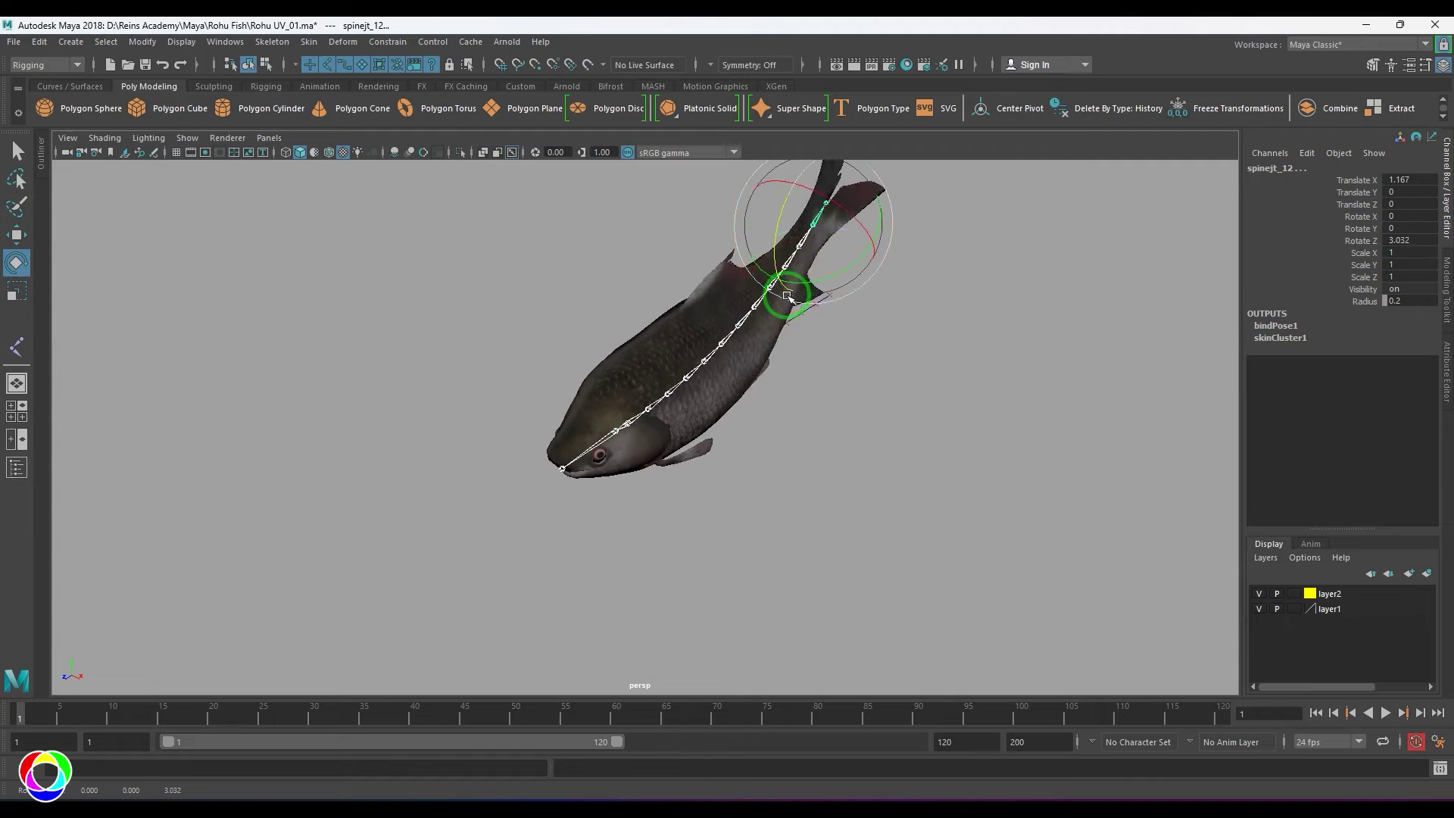
{"action": "key", "text": "ctrl+z"}
{"action": "mouse_move", "coordinate": [769, 505]}
{"action": "left_mouse_down", "text": "alt"}
{"action": "mouse_move", "coordinate": [699, 473]}
{"action": "mouse_move", "coordinate": [704, 494]}
{"action": "mouse_move", "coordinate": [767, 506]}
{"action": "left_mouse_up", "text": "alt"}
{"action": "left_click", "coordinate": [758, 503]}
{"action": "scroll", "coordinate": [760, 503], "scroll_direction": "up", "scroll_amount": 5}
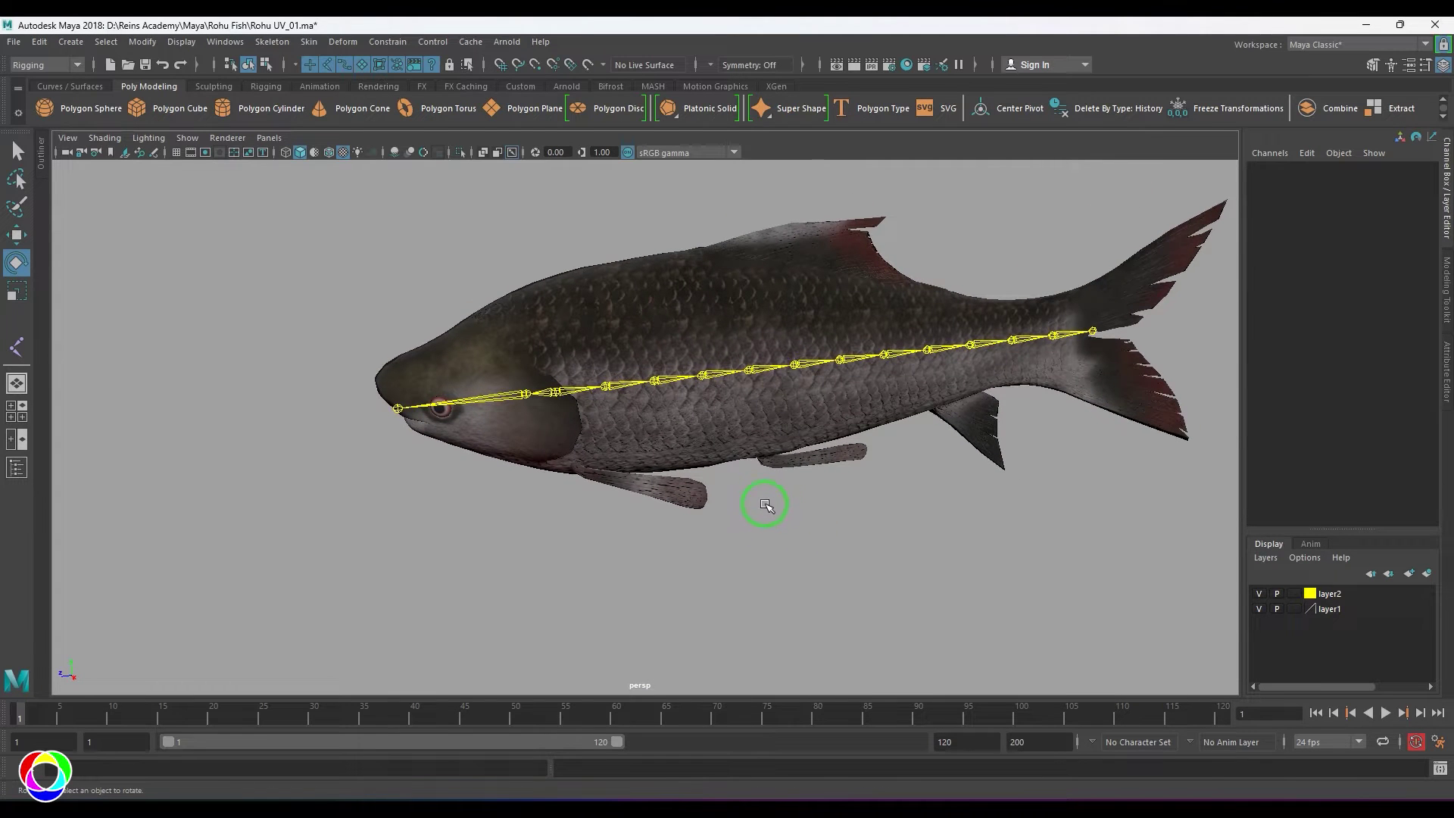
Rename the fish's display layer as geom and the skeleton's layer as joints.
{"action": "double_click", "coordinate": [1357, 615]}
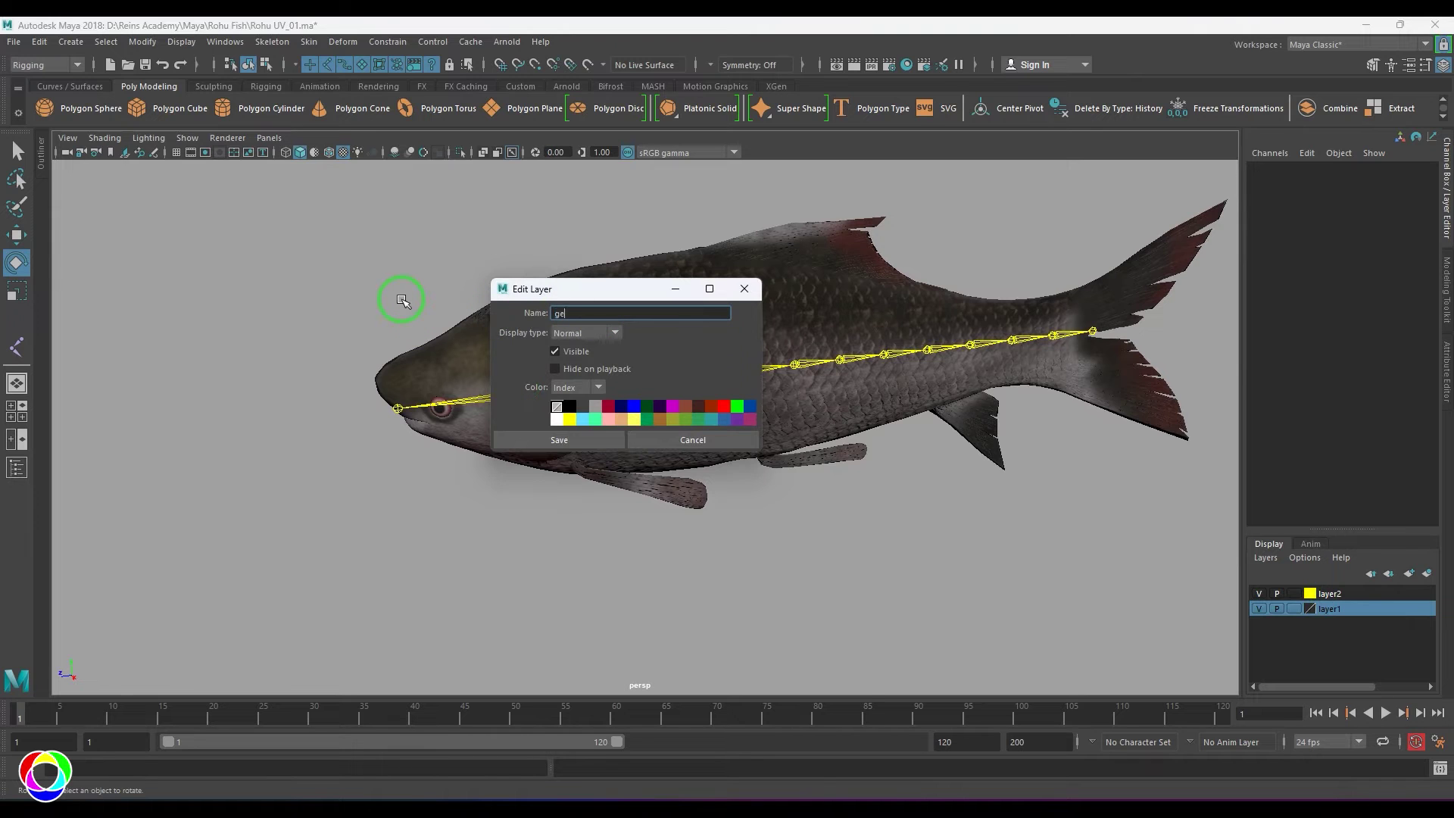
{"action": "left_click", "coordinate": [559, 440]}
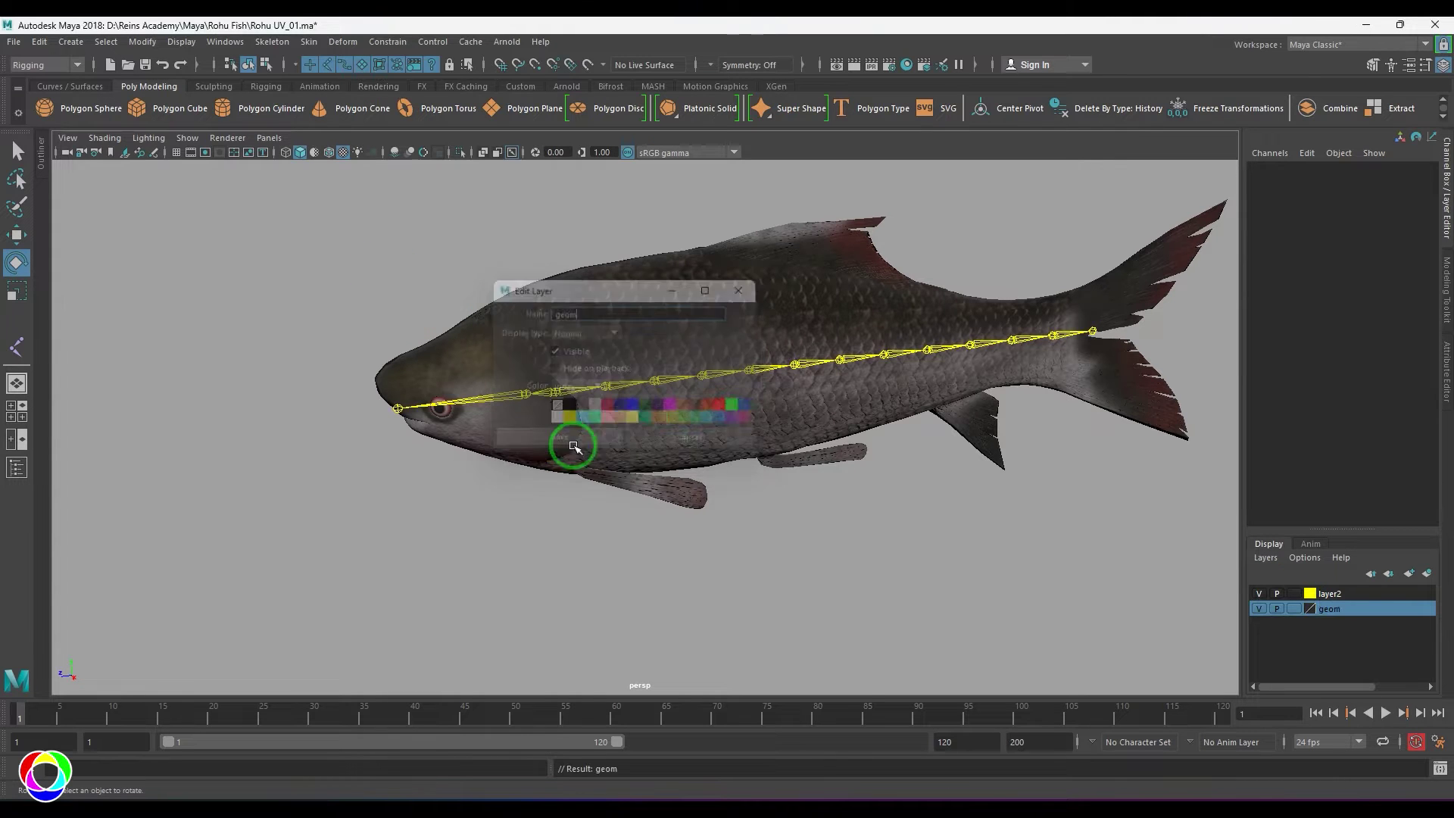
{"action": "double_click", "coordinate": [1356, 594]}
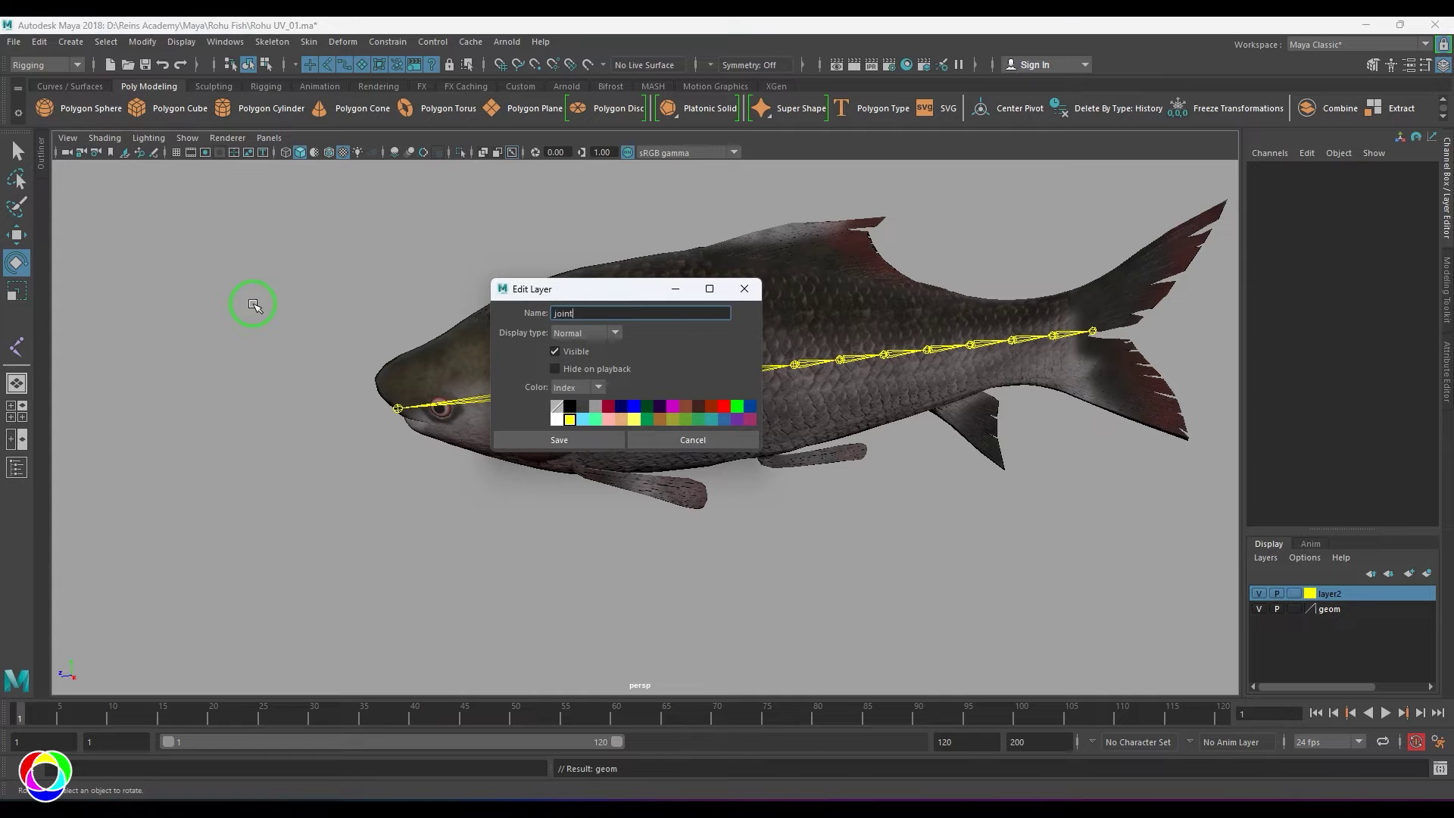
{"action": "left_click", "coordinate": [559, 440]}
Create a NURBS circle at the origin and scale it uniformly to about 3.77 in the top view.
{"action": "left_click_drag", "start_coordinate": [480, 503], "coordinate": [653, 512], "text": "alt"}
{"action": "left_click", "coordinate": [71, 86]}
{"action": "left_click", "coordinate": [45, 108]}
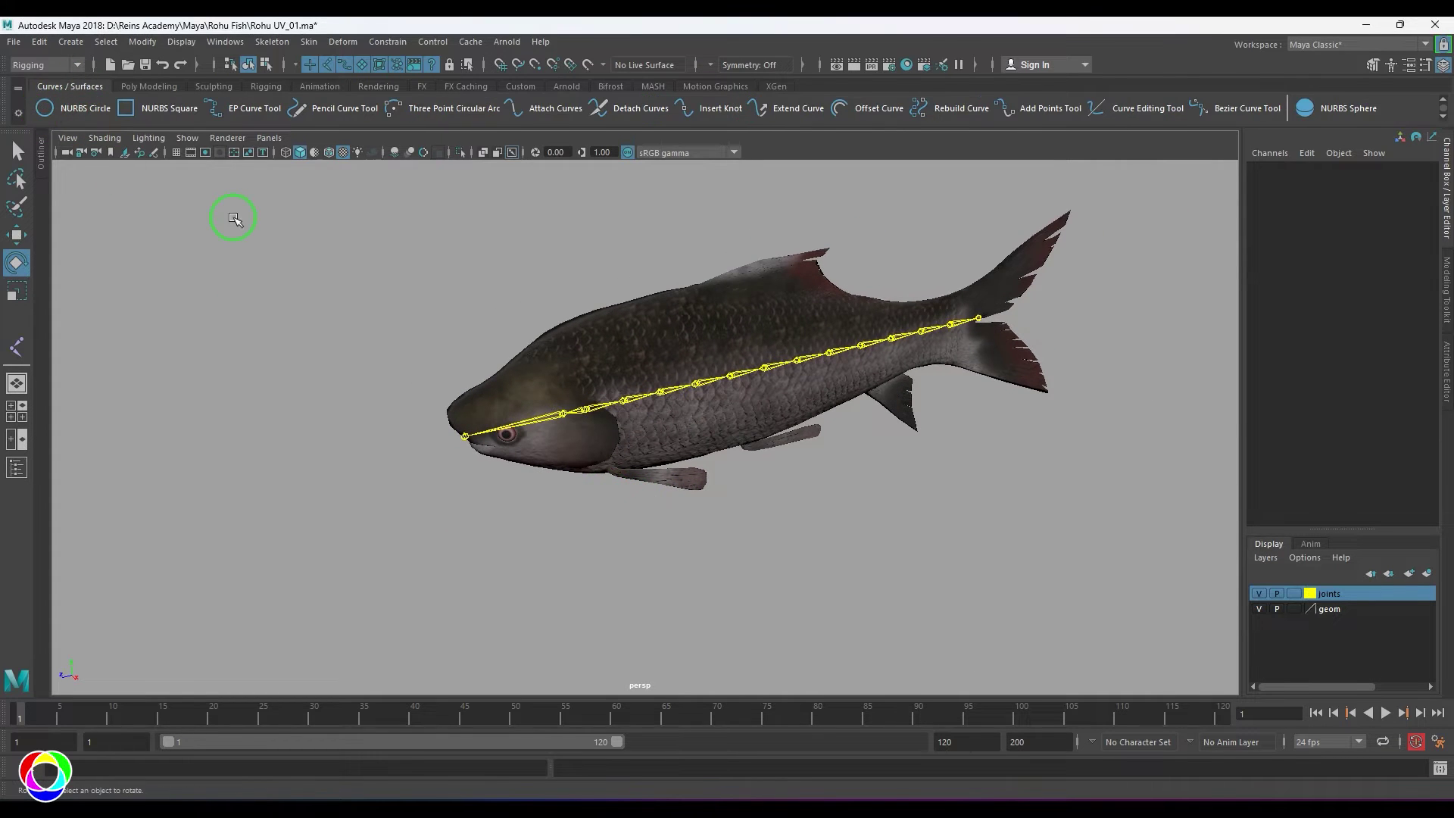
{"action": "scroll", "coordinate": [821, 494], "scroll_direction": "down", "scroll_amount": 3}
{"action": "key", "text": "space"}
{"action": "left_click_drag", "start_coordinate": [821, 494], "coordinate": [744, 470]}
{"action": "scroll", "coordinate": [744, 468], "scroll_direction": "down", "scroll_amount": 3}
{"action": "key", "text": "r"}
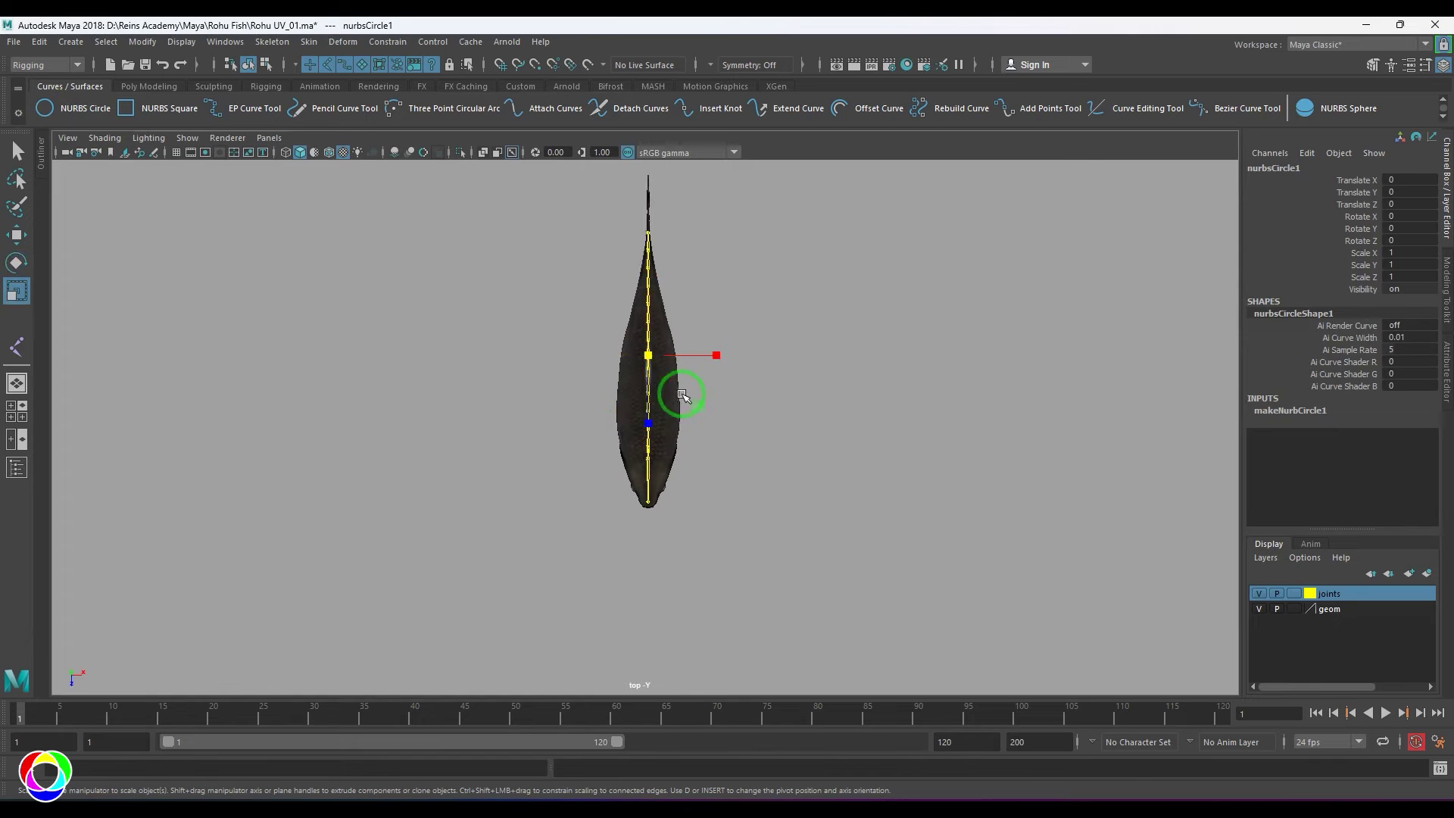
{"action": "left_click_drag", "start_coordinate": [648, 356], "coordinate": [716, 361]}
Change the viewport background to solid black.
{"action": "middle_click_drag", "start_coordinate": [758, 403], "coordinate": [754, 481], "text": "alt"}
{"action": "key", "text": "alt+b"}
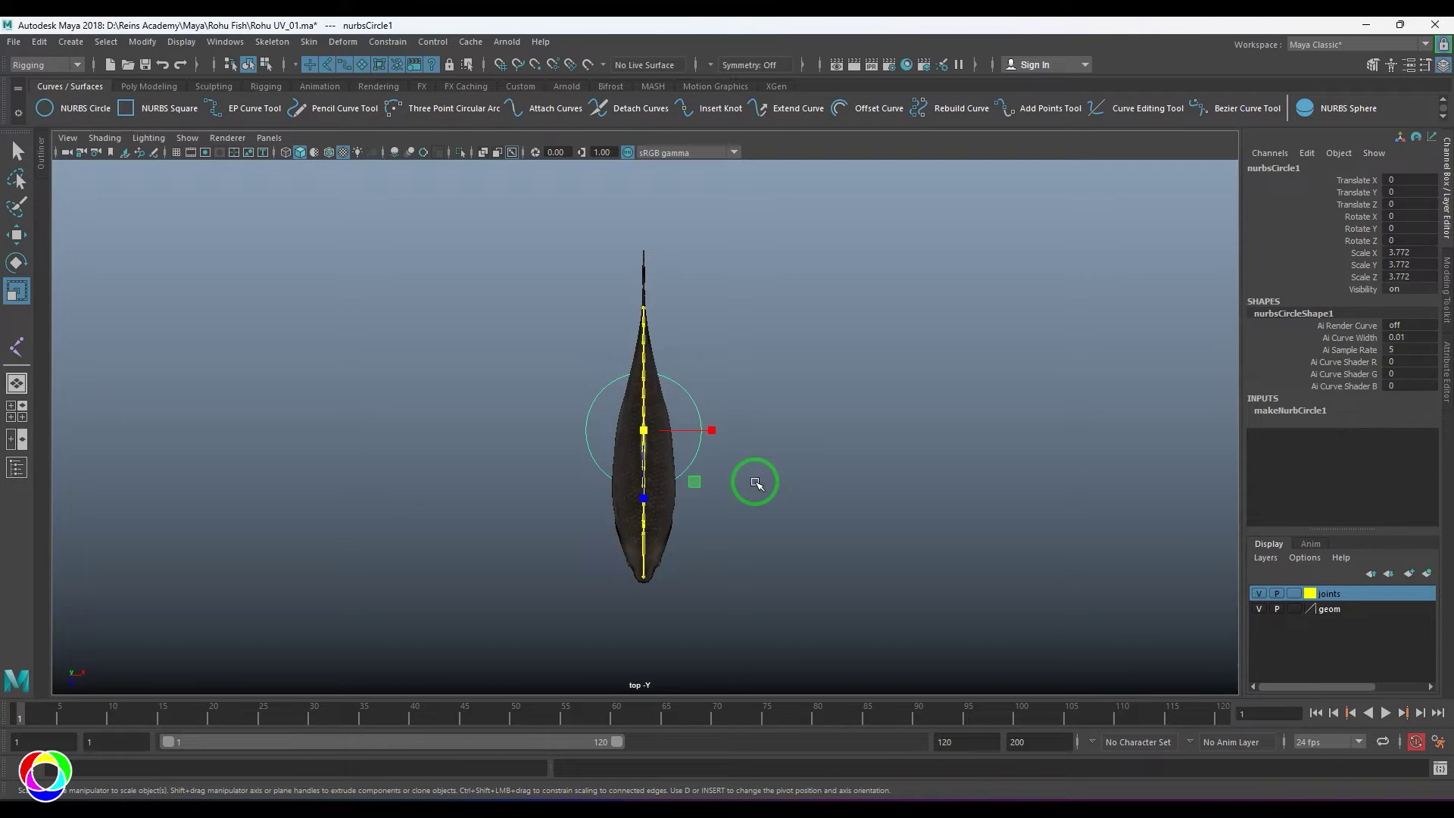
{"action": "key", "text": "alt+b"}
Show the circle's control vertices, select the one nearest the tail, and leave only the joints layer hidden.
{"action": "left_click", "coordinate": [807, 482]}
{"action": "scroll", "coordinate": [808, 482], "scroll_direction": "up", "scroll_amount": 2}
{"action": "left_click", "coordinate": [1259, 593]}
{"action": "left_click", "coordinate": [1259, 609]}
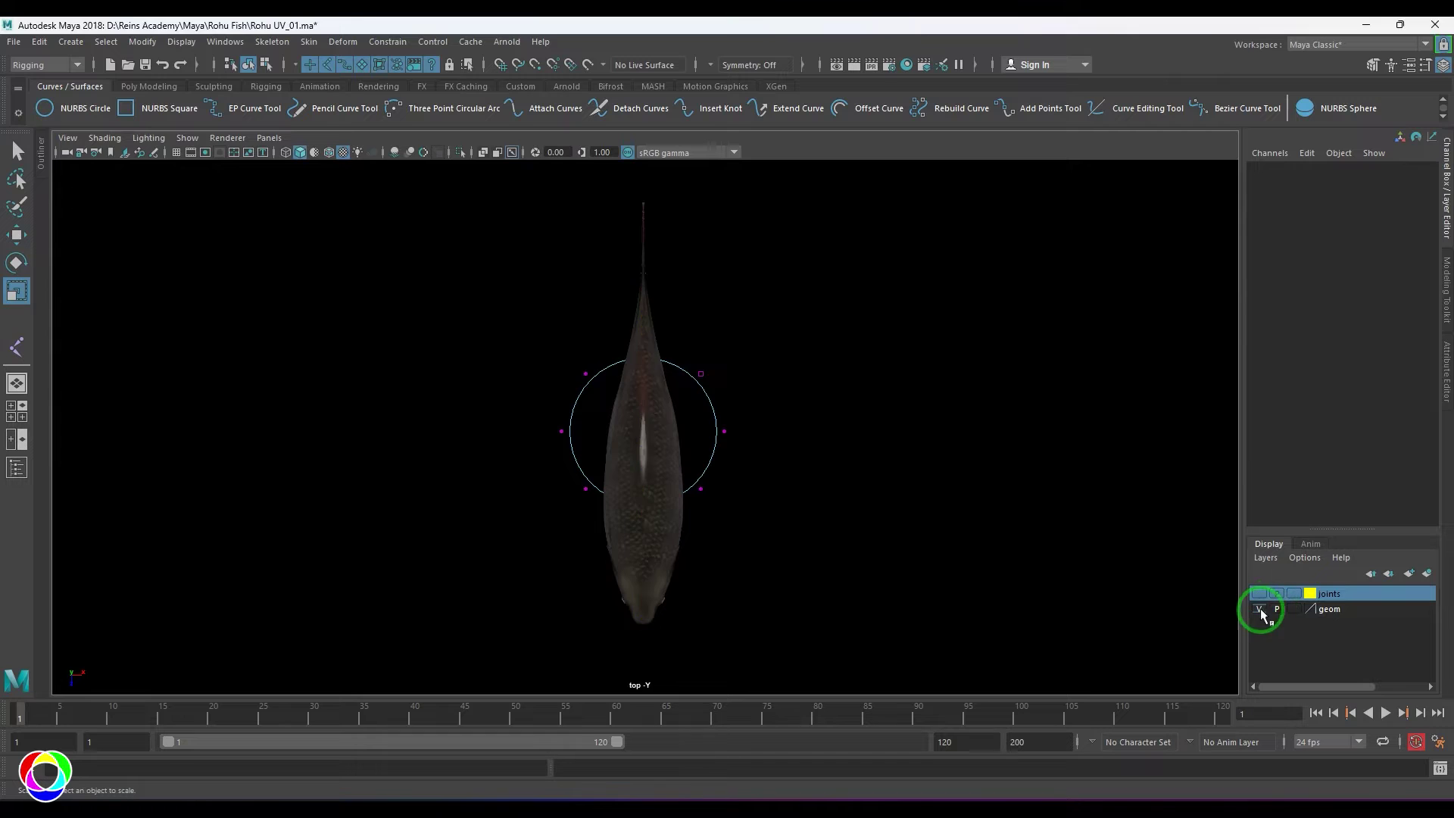
{"action": "left_click", "coordinate": [644, 349]}
{"action": "key", "text": "w"}
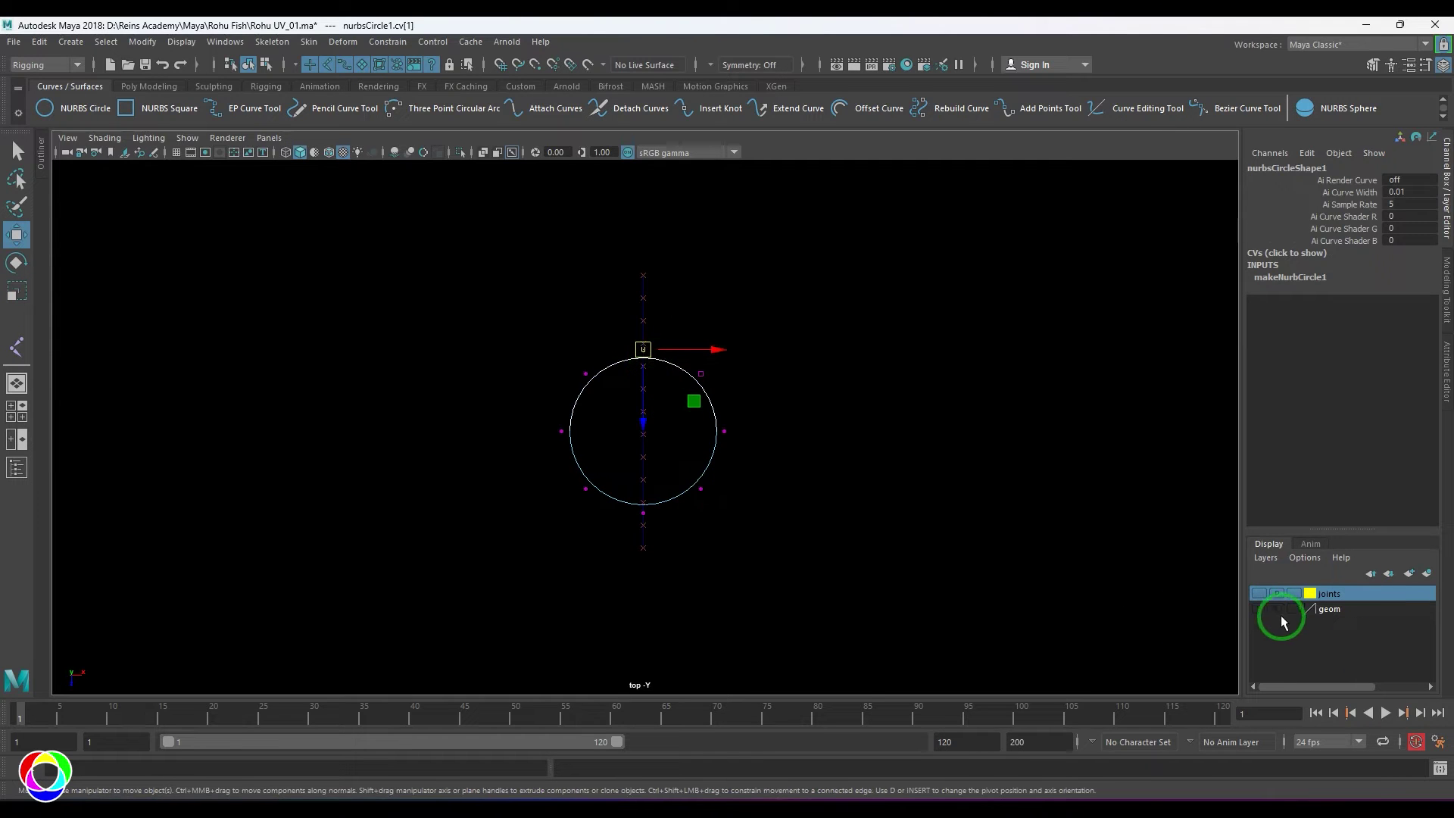
{"action": "left_click", "coordinate": [1259, 594]}
{"action": "left_click", "coordinate": [1259, 594]}
{"action": "left_click", "coordinate": [1259, 609]}
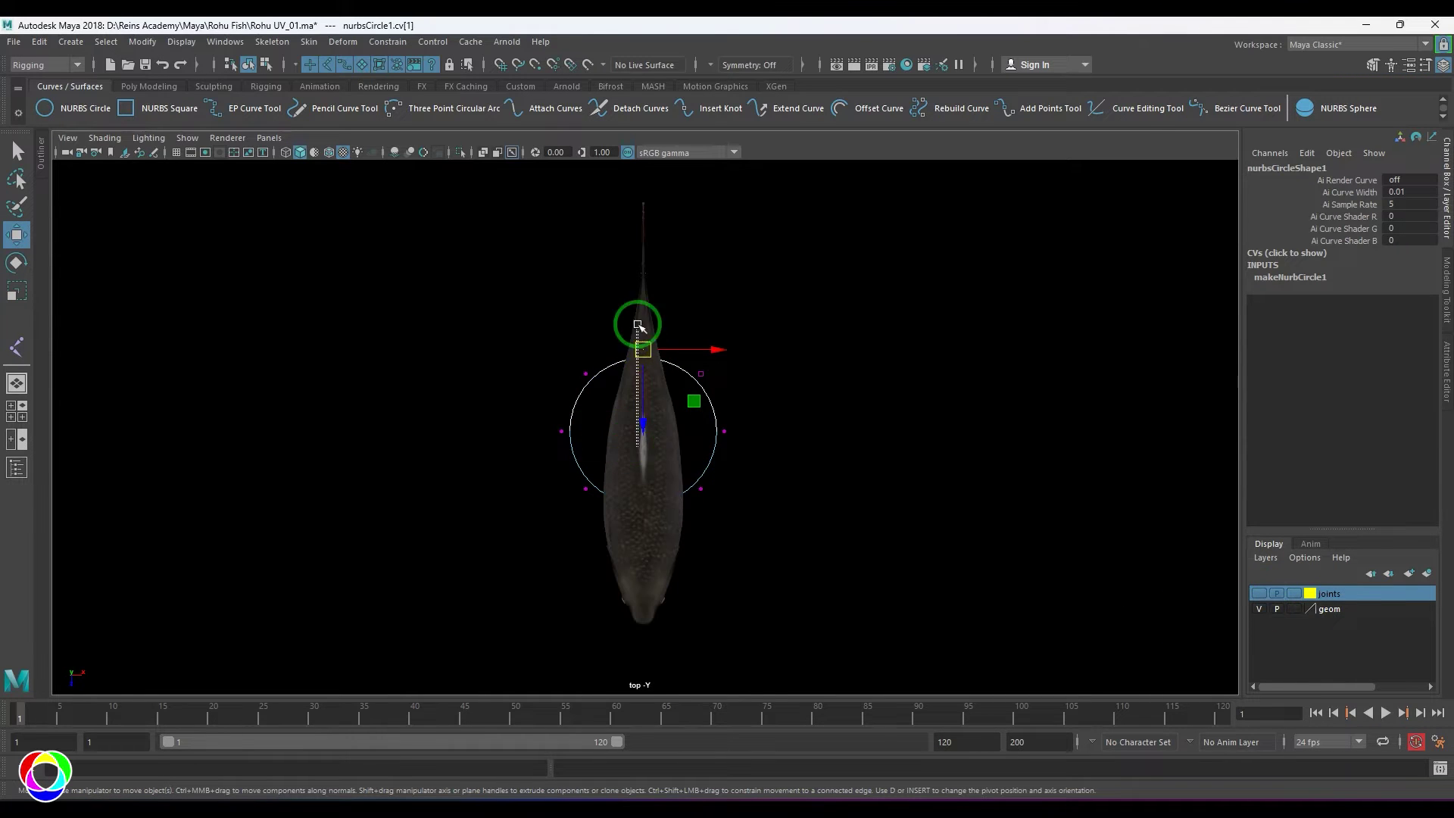
Move the rear control vertex and its two neighbouring vertices backward to extend the curve past the tail.
{"action": "left_click", "coordinate": [642, 450]}
{"action": "key", "text": "ctrl+z"}
{"action": "left_click_drag", "start_coordinate": [643, 418], "coordinate": [656, 237]}
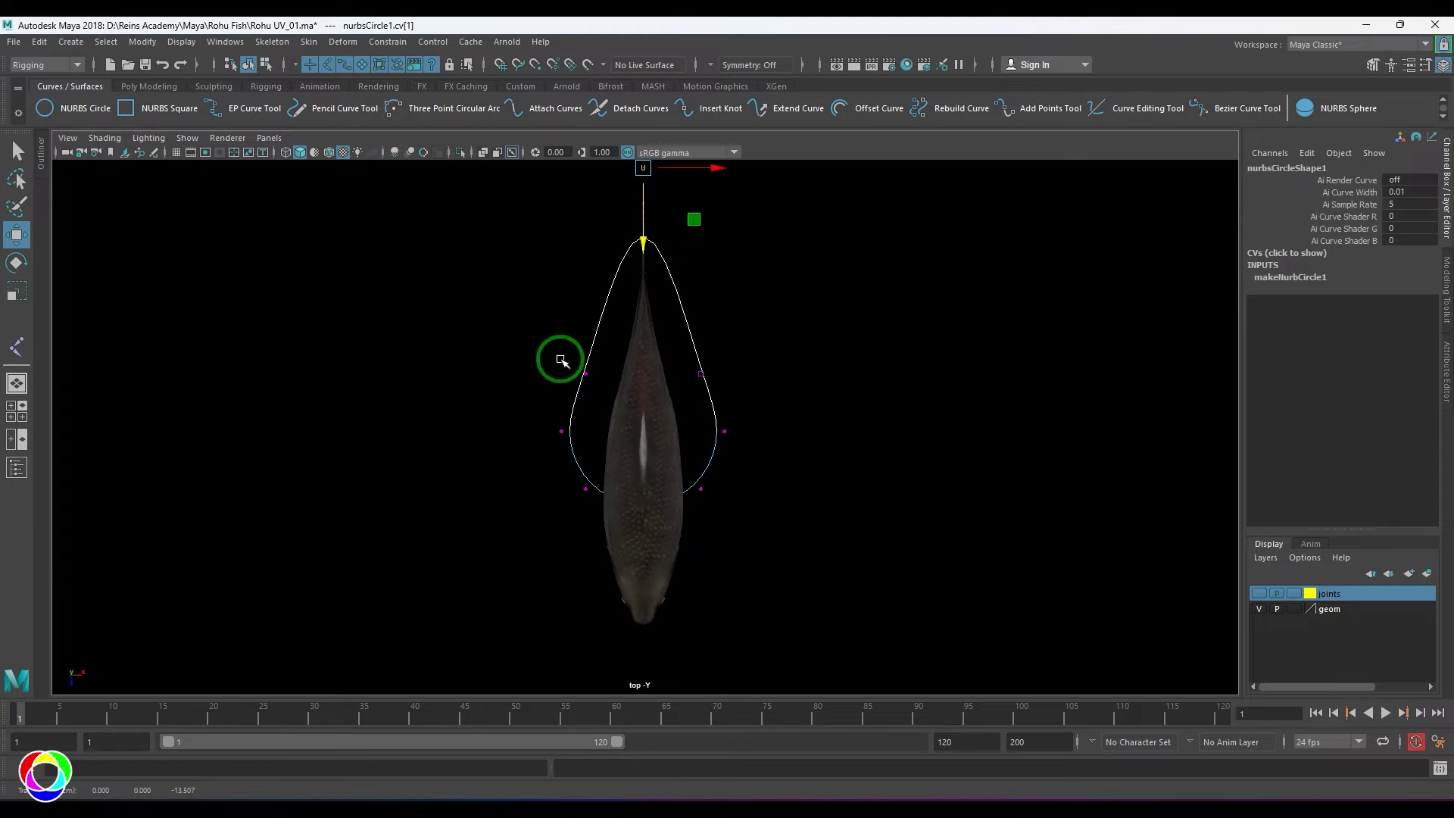
{"action": "left_click", "coordinate": [586, 373]}
{"action": "left_click_drag", "start_coordinate": [686, 358], "coordinate": [711, 390], "text": "shift"}
{"action": "left_click_drag", "start_coordinate": [646, 444], "coordinate": [659, 313]}
{"action": "middle_click_drag", "start_coordinate": [659, 416], "coordinate": [670, 341], "text": "alt"}
Move the front control vertices forward to extend the curve past the fish's head.
{"action": "left_click_drag", "start_coordinate": [575, 391], "coordinate": [750, 432]}
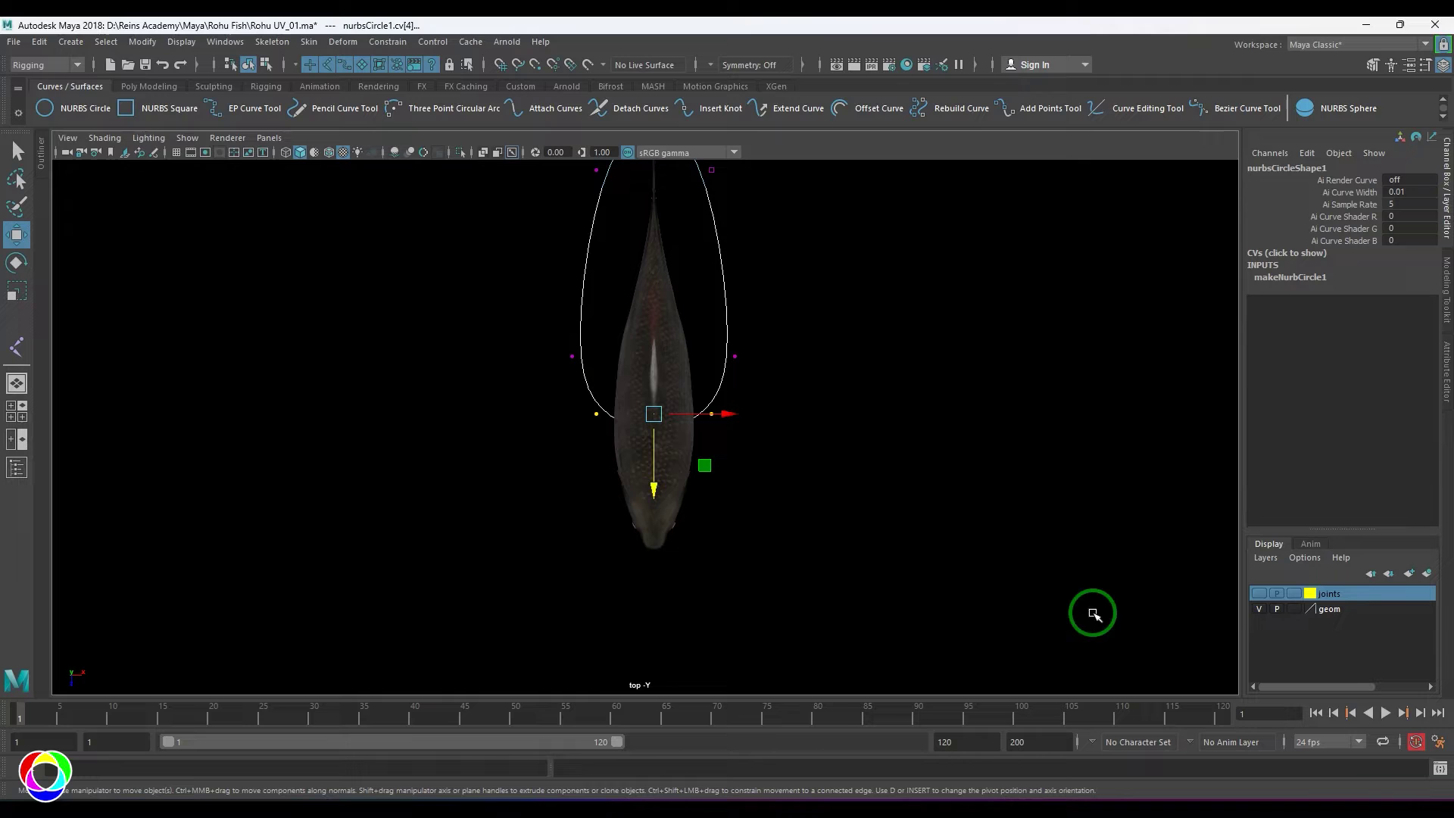
{"action": "left_click_drag", "start_coordinate": [665, 480], "coordinate": [652, 659]}
{"action": "left_click", "coordinate": [1259, 609]}
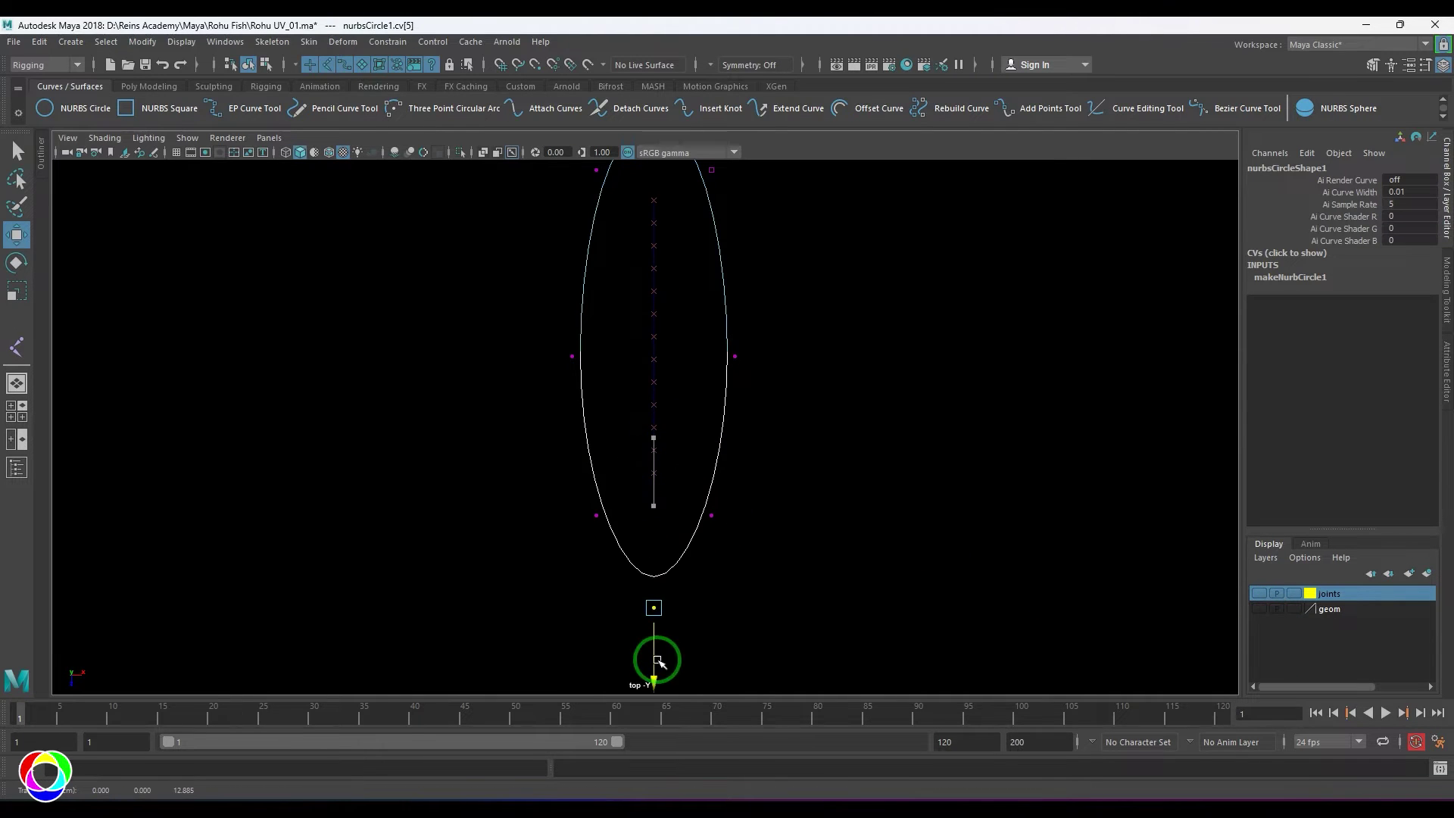
{"action": "left_click", "coordinate": [1259, 609]}
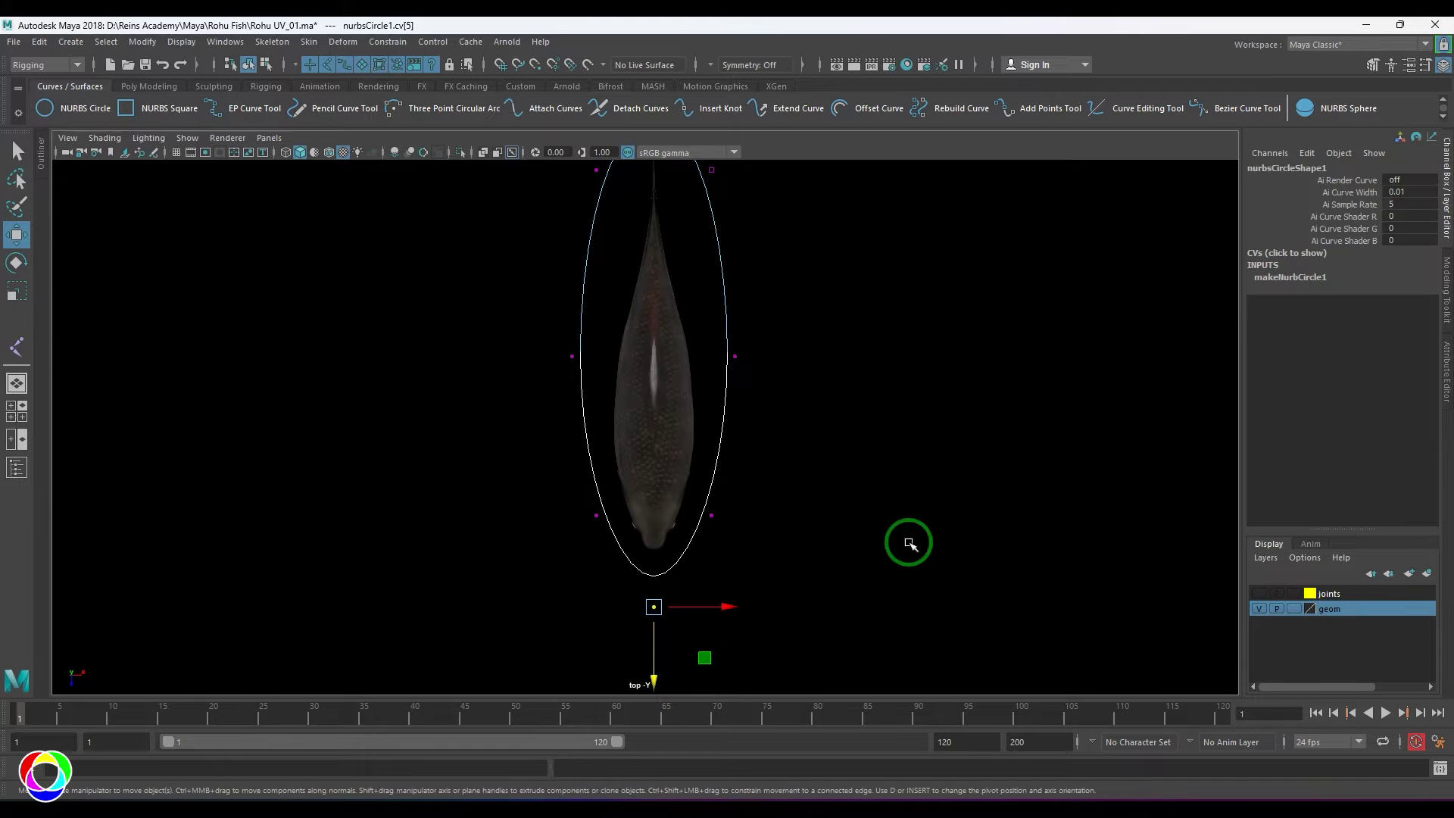
Scale the curve's side control-vertex pairs inward to fit the fish's body, and adjust the position of the pair at the head.
{"action": "scroll", "coordinate": [750, 539], "scroll_direction": "down", "scroll_amount": 3}
{"action": "scroll", "coordinate": [707, 392], "scroll_direction": "up", "scroll_amount": 3}
{"action": "left_click_drag", "start_coordinate": [596, 261], "coordinate": [636, 318]}
{"action": "left_click_drag", "start_coordinate": [704, 267], "coordinate": [698, 299], "text": "shift"}
{"action": "key", "text": "r"}
{"action": "left_click_drag", "start_coordinate": [557, 423], "coordinate": [633, 524]}
{"action": "left_click_drag", "start_coordinate": [736, 426], "coordinate": [725, 484], "text": "shift"}
{"action": "middle_click_drag", "start_coordinate": [732, 512], "coordinate": [753, 333], "text": "alt"}
{"action": "left_click_drag", "start_coordinate": [603, 424], "coordinate": [662, 497]}
{"action": "left_click_drag", "start_coordinate": [738, 436], "coordinate": [780, 494], "text": "shift"}
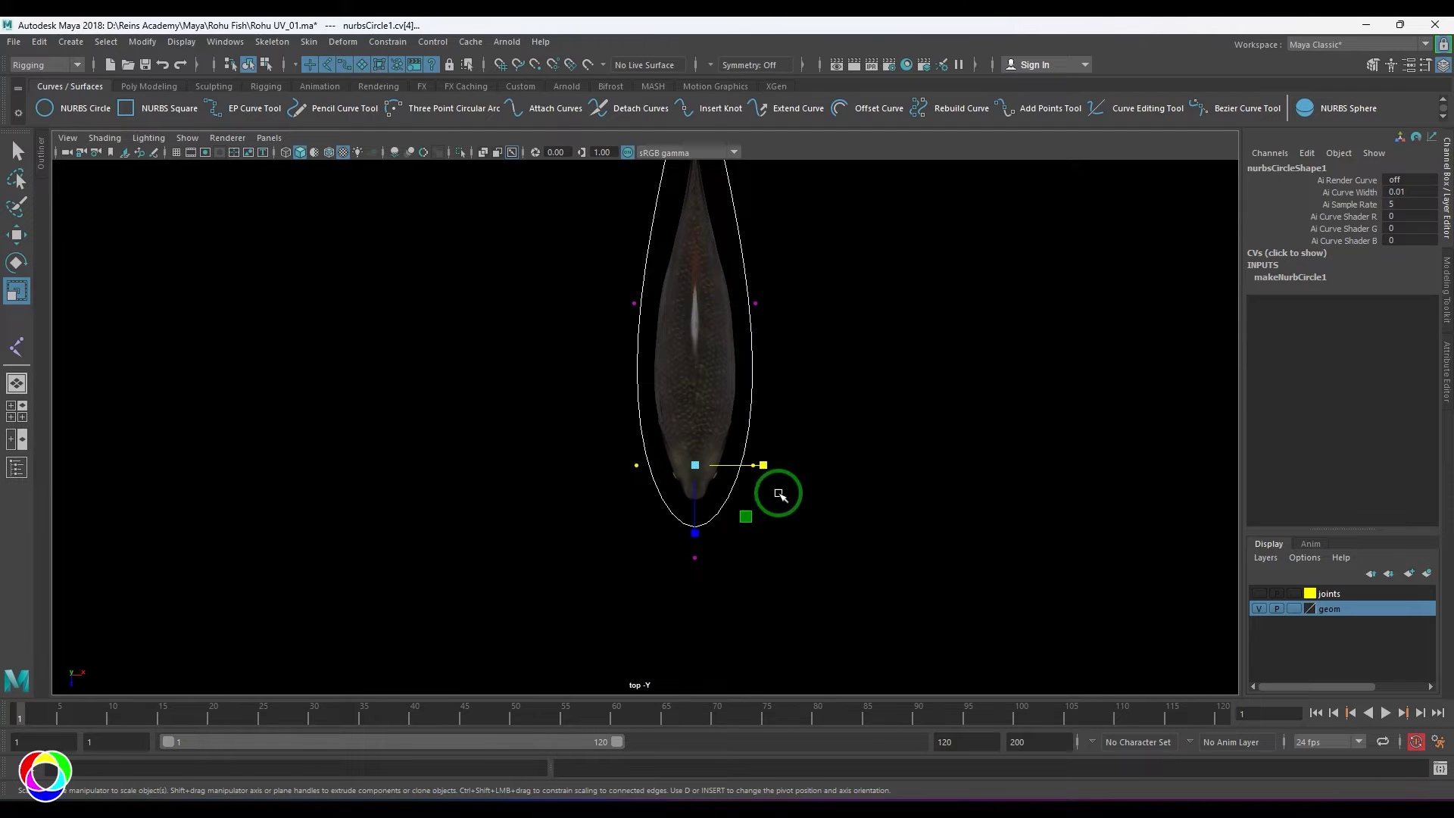
{"action": "key", "text": "w"}
{"action": "left_click_drag", "start_coordinate": [702, 548], "coordinate": [704, 535]}
Return the curve to object mode in the perspective view and rename it fish_ctrl.
{"action": "key", "text": "space"}
{"action": "left_click_drag", "start_coordinate": [828, 507], "coordinate": [860, 520], "text": "alt"}
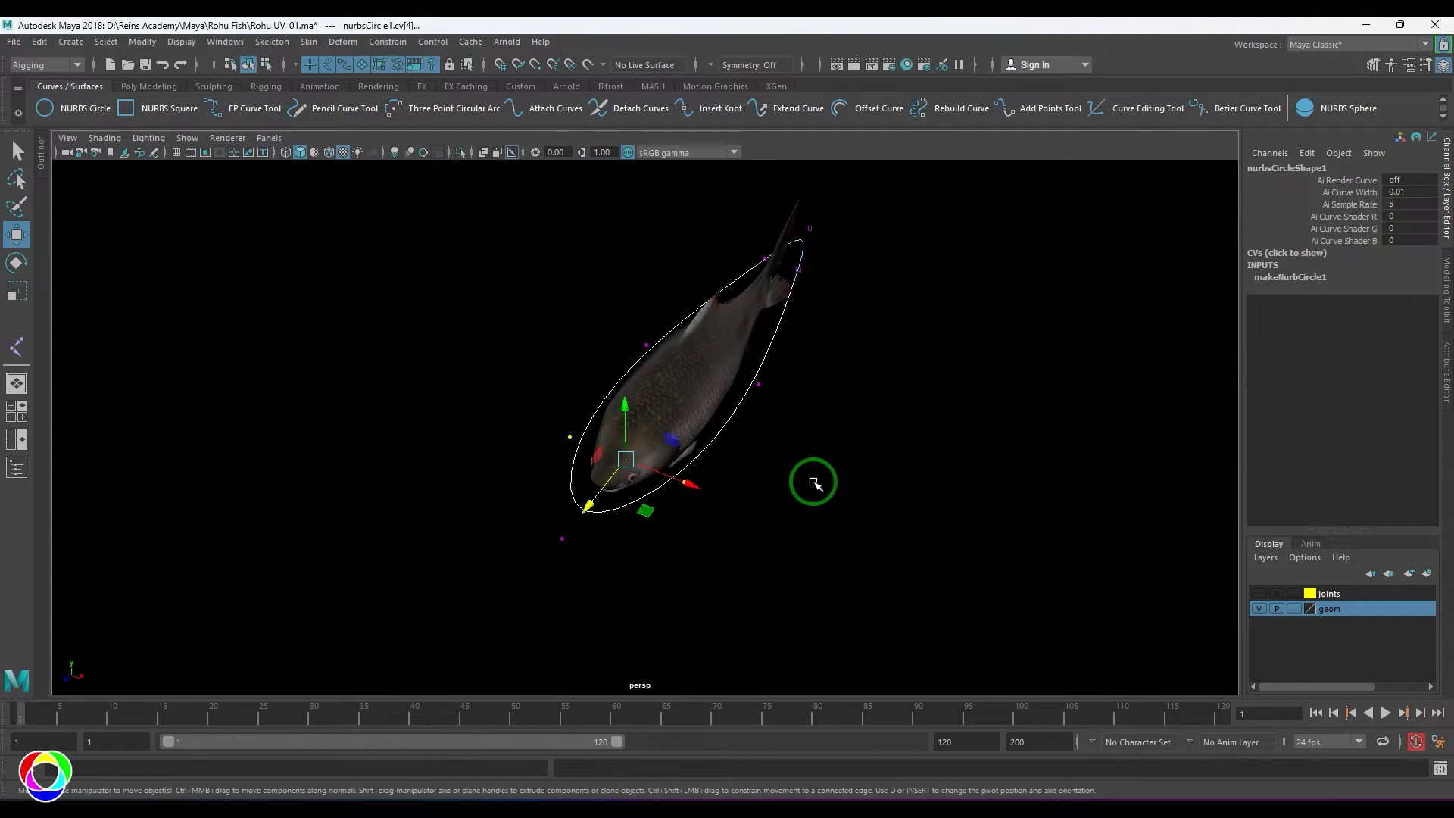
{"action": "scroll", "coordinate": [785, 406], "scroll_direction": "up", "scroll_amount": 2}
{"action": "right_click_drag", "start_coordinate": [779, 377], "coordinate": [827, 337]}
{"action": "left_click", "coordinate": [879, 419]}
{"action": "left_click_drag", "start_coordinate": [879, 418], "coordinate": [846, 407], "text": "alt"}
{"action": "left_click", "coordinate": [846, 328]}
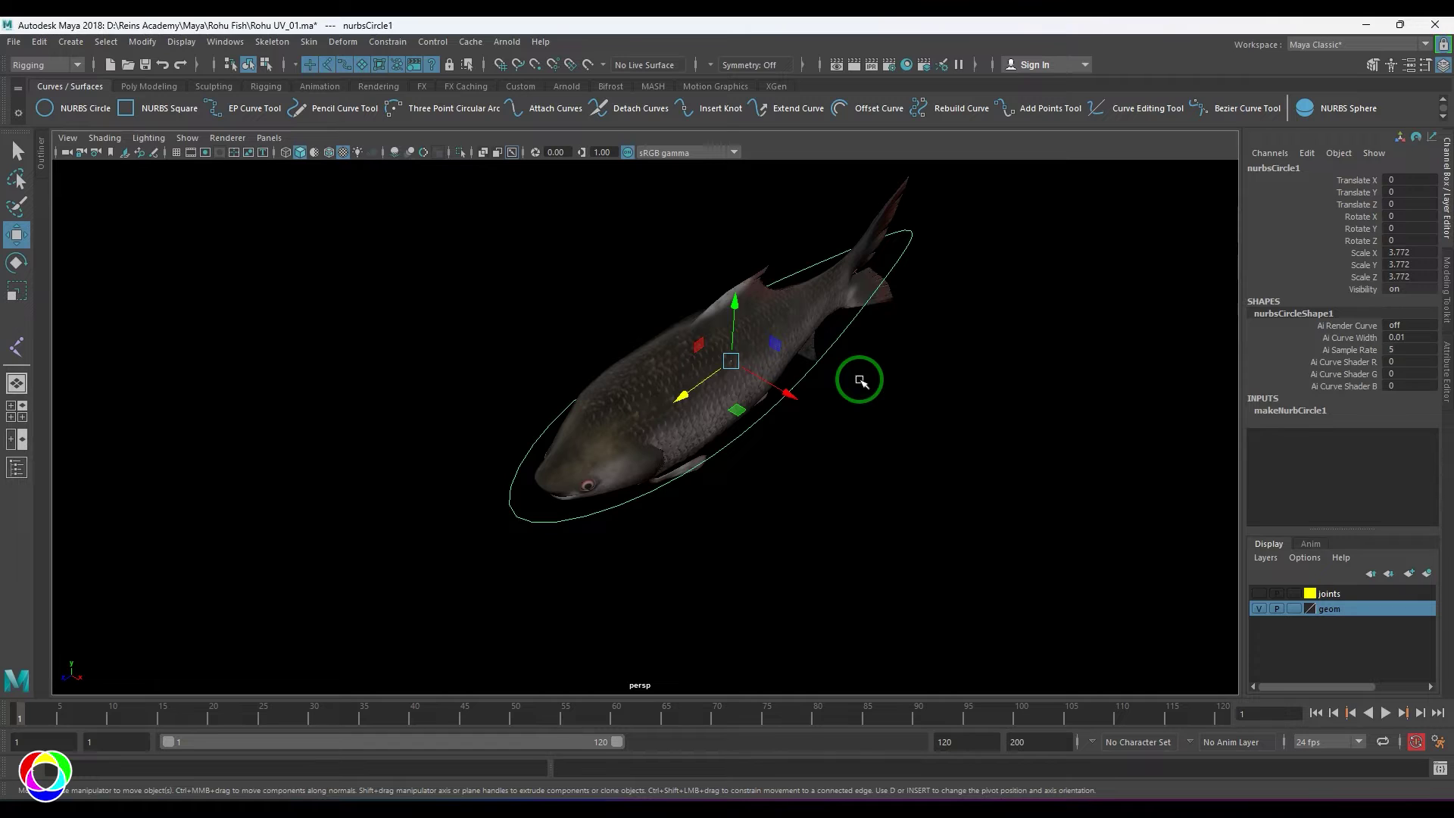
{"action": "left_click_drag", "start_coordinate": [860, 380], "coordinate": [909, 318], "text": "alt"}
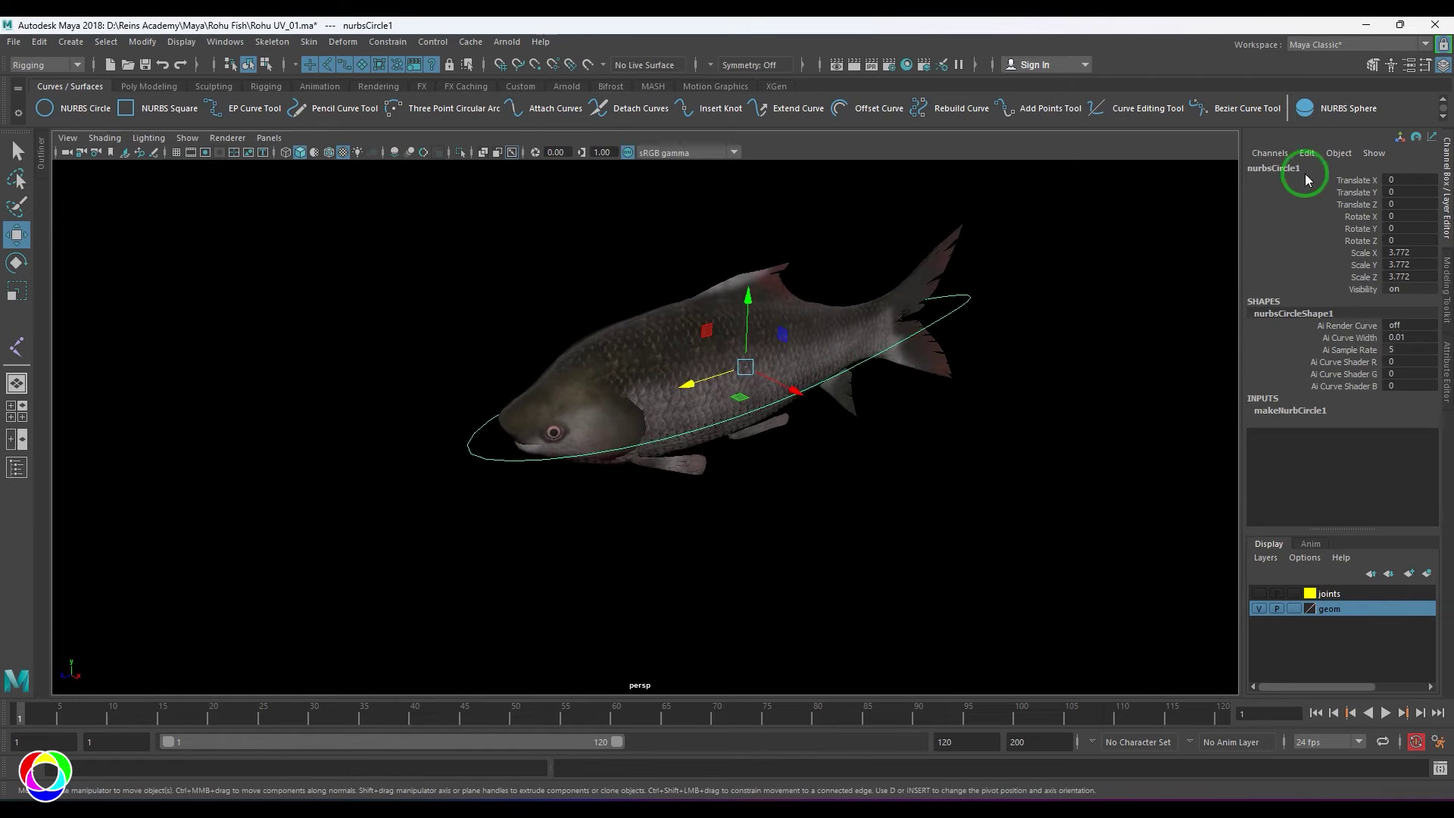
{"action": "double_click", "coordinate": [1288, 168]}
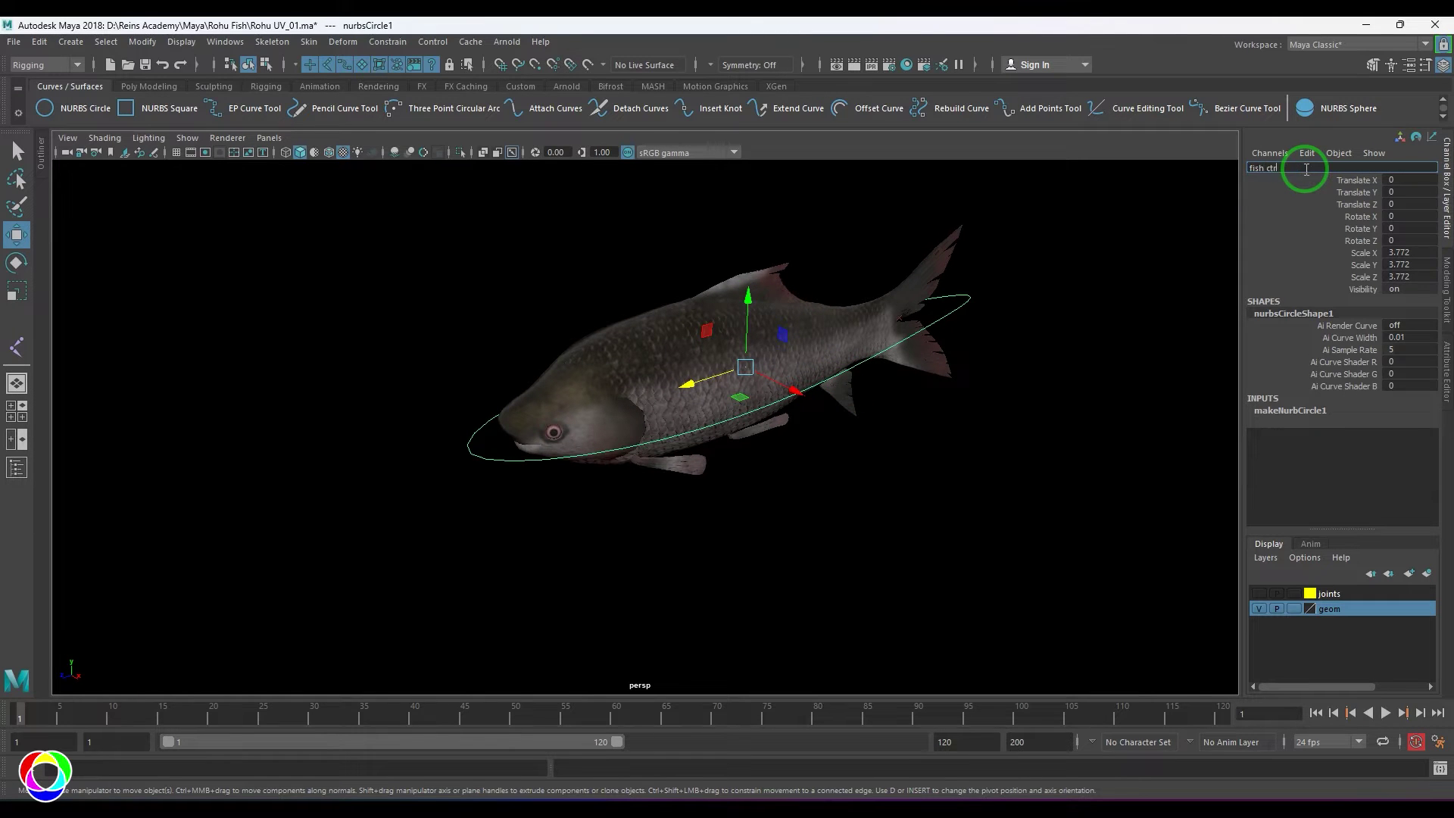
{"action": "type", "text": "fish ctrl"}
{"action": "key", "text": "Return"}
Delete the history of the fish-shaped control curve and freeze its transformations.
{"action": "left_click", "coordinate": [38, 42]}
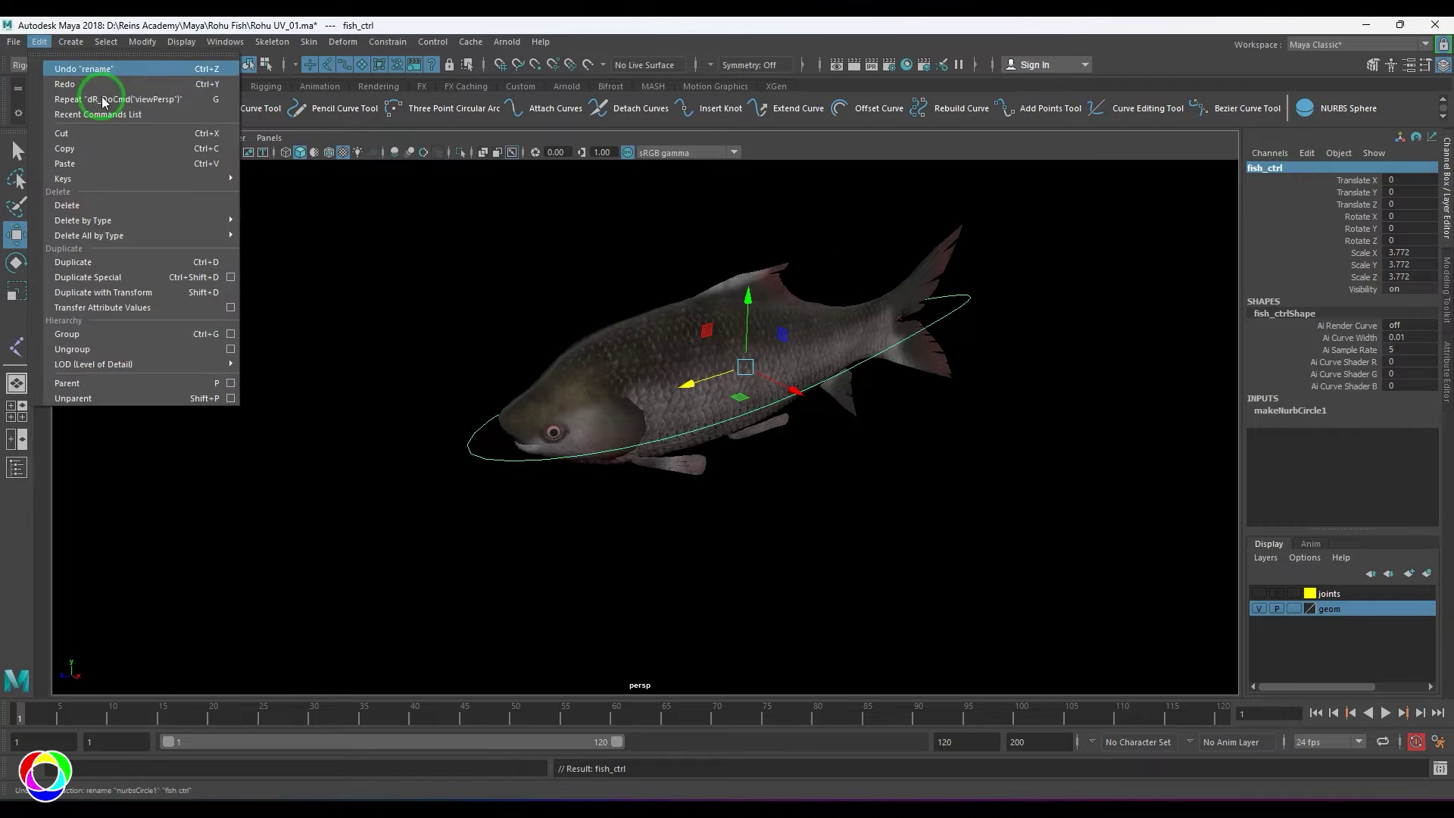
{"action": "mouse_move", "coordinate": [172, 227]}
{"action": "left_click", "coordinate": [262, 231]}
{"action": "left_click", "coordinate": [142, 41]}
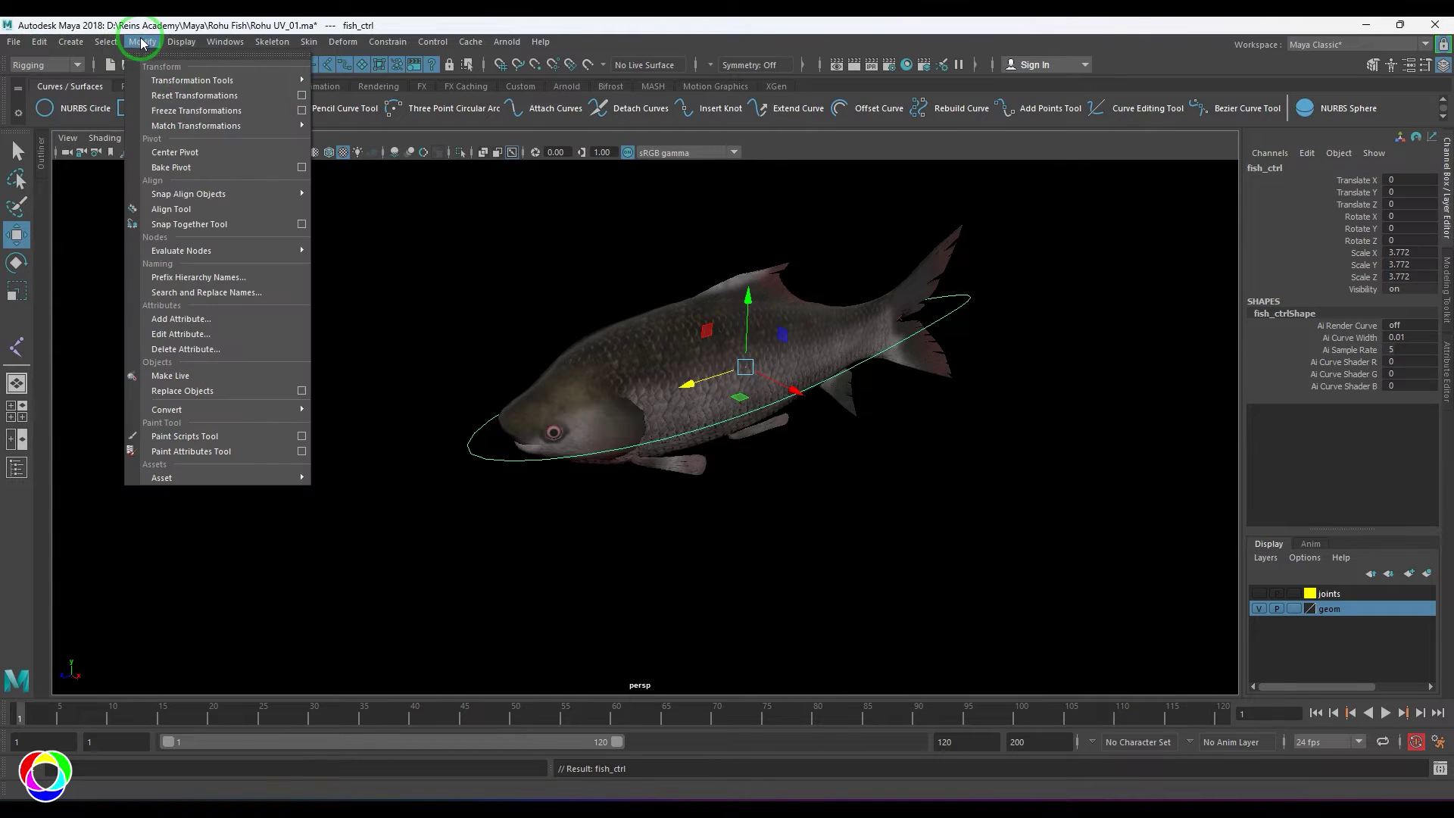
{"action": "left_click", "coordinate": [183, 111]}
{"action": "left_click_drag", "start_coordinate": [750, 489], "coordinate": [825, 513], "text": "alt"}
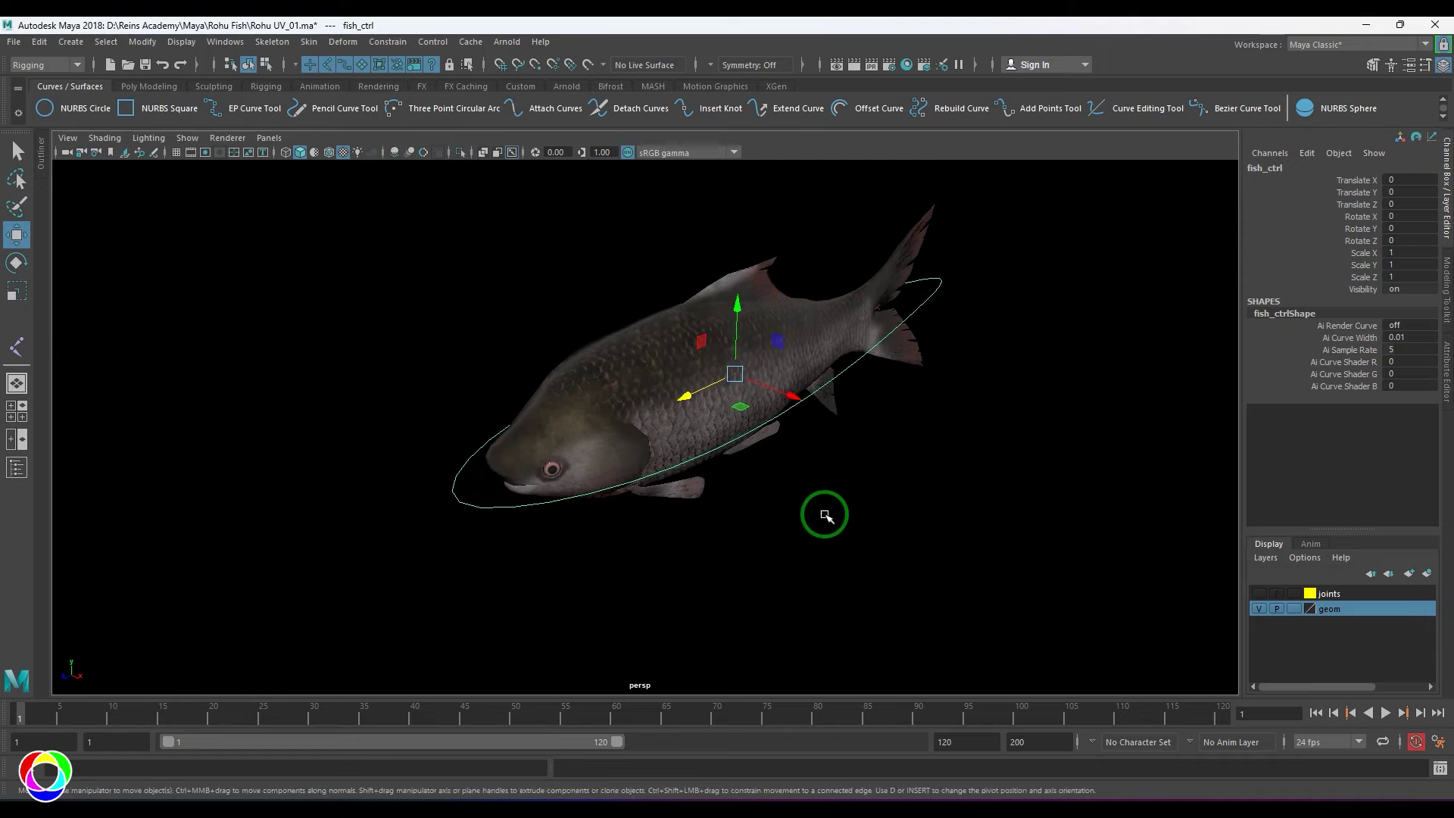
{"action": "left_click", "coordinate": [825, 513]}
Create a new NURBS circle and move it about 3.3 units down on Y, below the fish.
{"action": "left_click", "coordinate": [86, 110]}
{"action": "left_click_drag", "start_coordinate": [903, 537], "coordinate": [734, 513], "text": "alt"}
{"action": "key", "text": "space"}
{"action": "left_click_drag", "start_coordinate": [733, 513], "coordinate": [796, 522]}
{"action": "scroll", "coordinate": [794, 506], "scroll_direction": "down", "scroll_amount": 4}
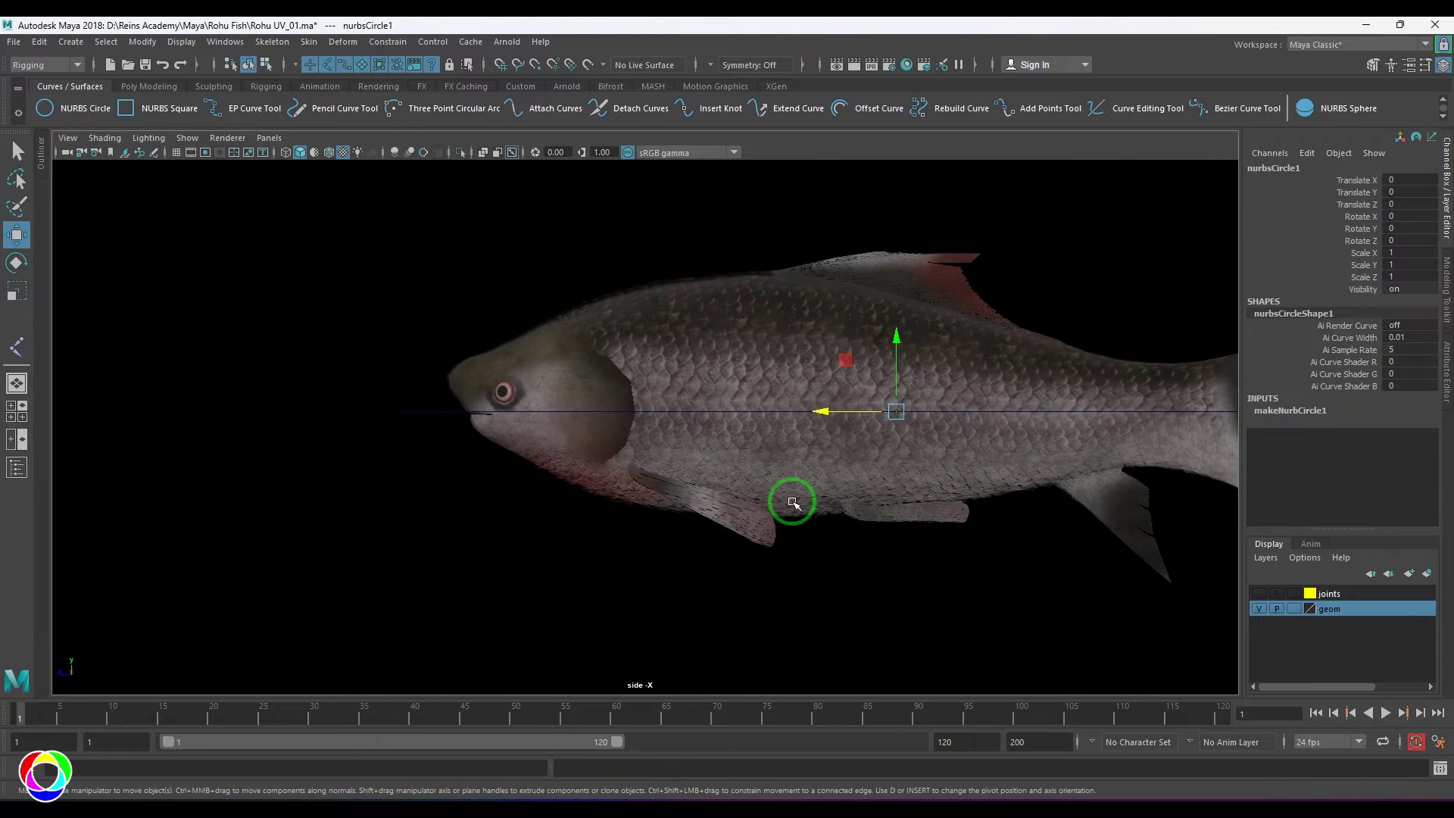
{"action": "middle_click_drag", "start_coordinate": [881, 520], "coordinate": [724, 492], "text": "alt"}
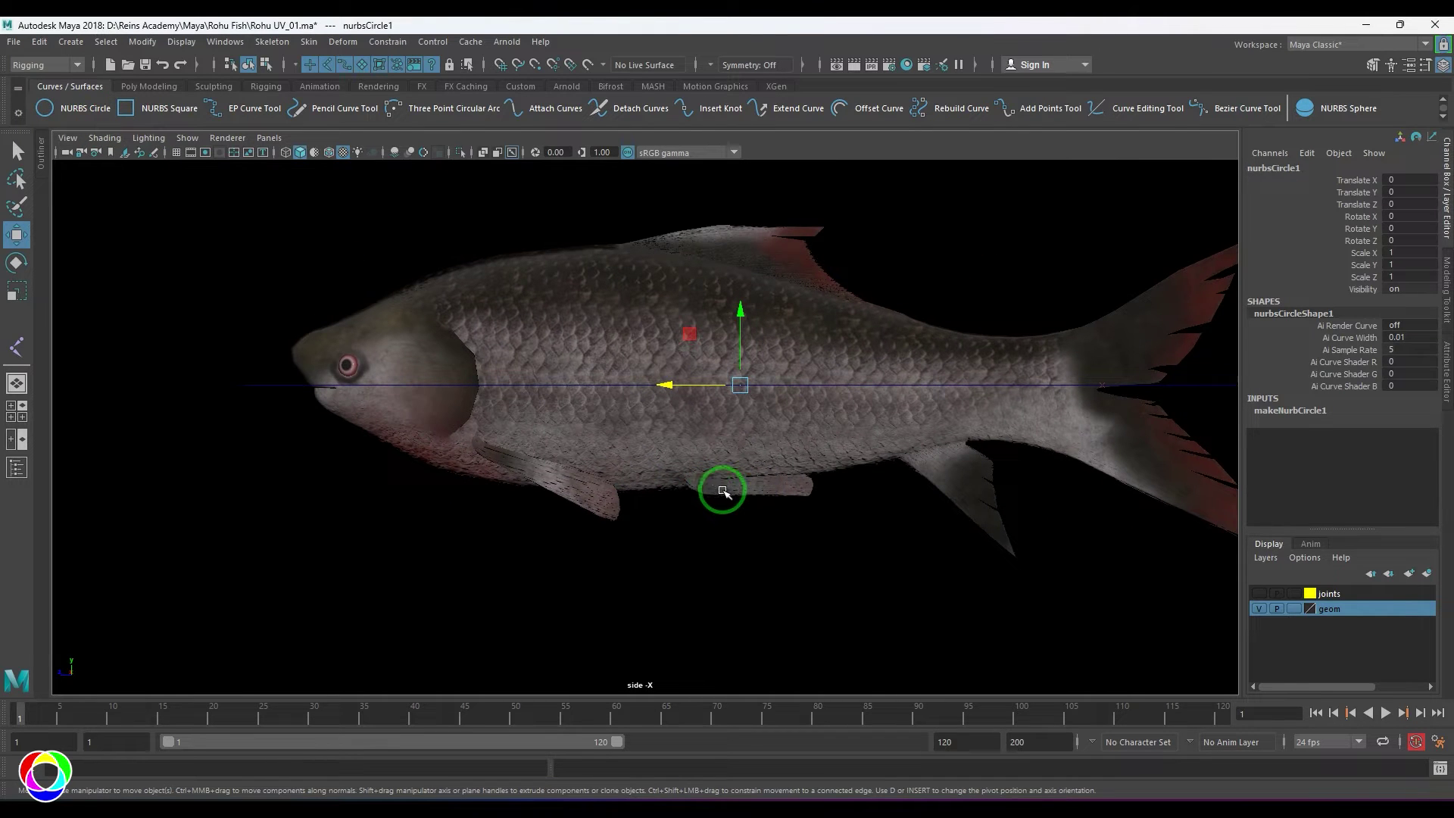
{"action": "key", "text": "4"}
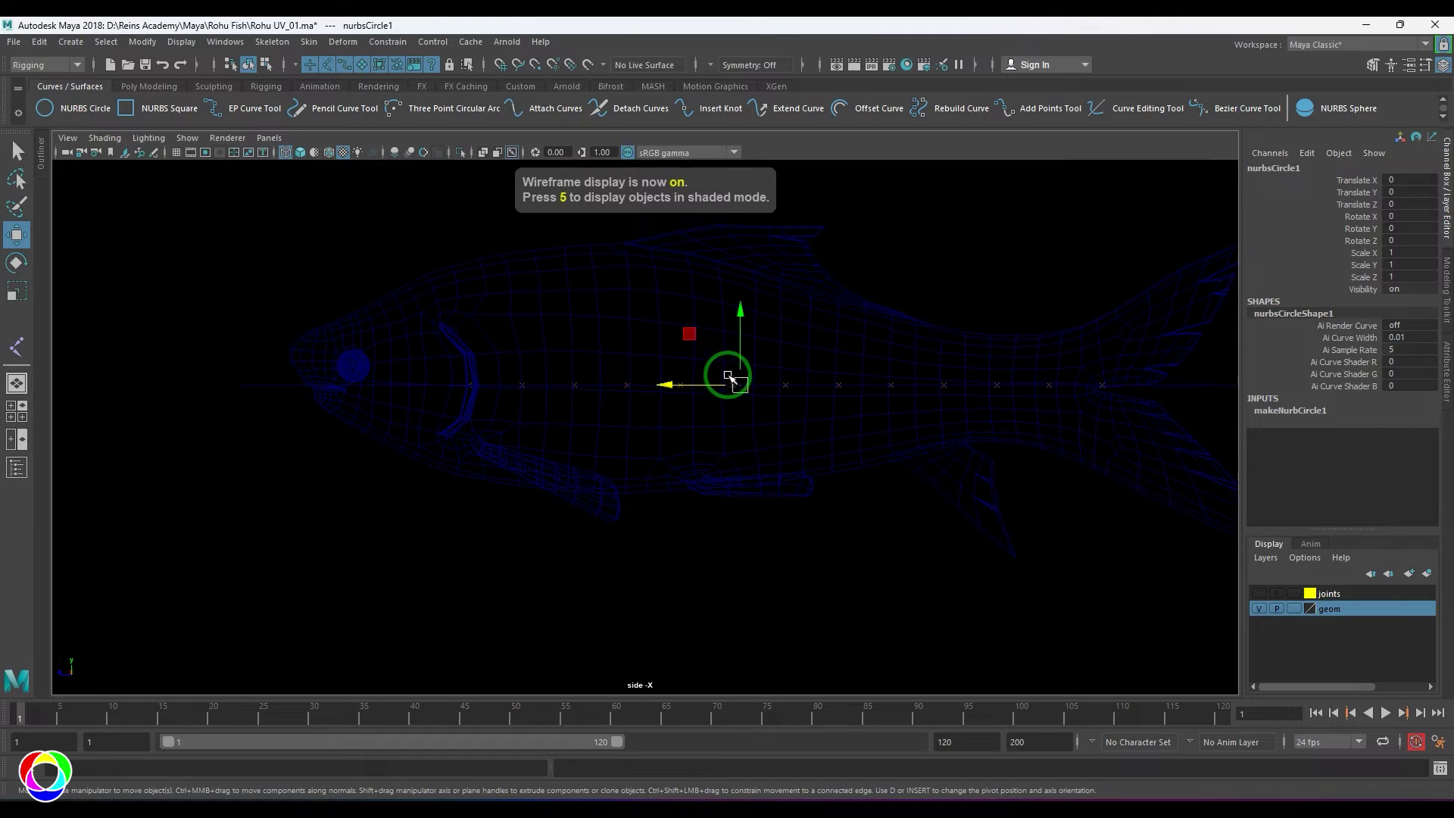
{"action": "left_click_drag", "start_coordinate": [740, 304], "coordinate": [793, 548]}
{"action": "key", "text": "space"}
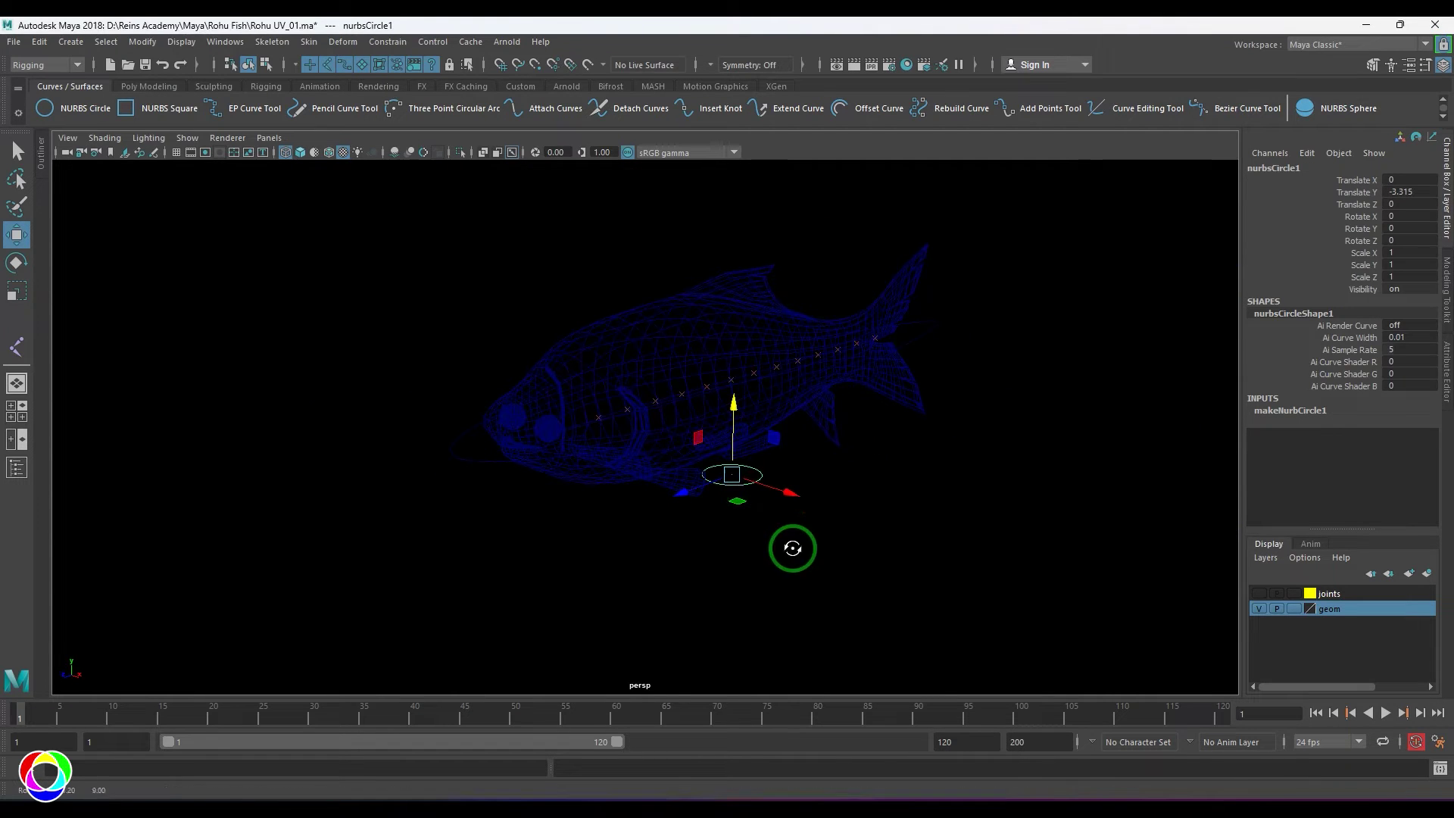
Scale the new circle uniformly to about 10.08 and return the viewport to shaded display.
{"action": "key", "text": "r"}
{"action": "mouse_move", "coordinate": [732, 475]}
{"action": "left_mouse_down"}
{"action": "mouse_move", "coordinate": [1156, 503]}
{"action": "mouse_move", "coordinate": [1056, 503]}
{"action": "left_mouse_up"}
{"action": "key", "text": "5"}
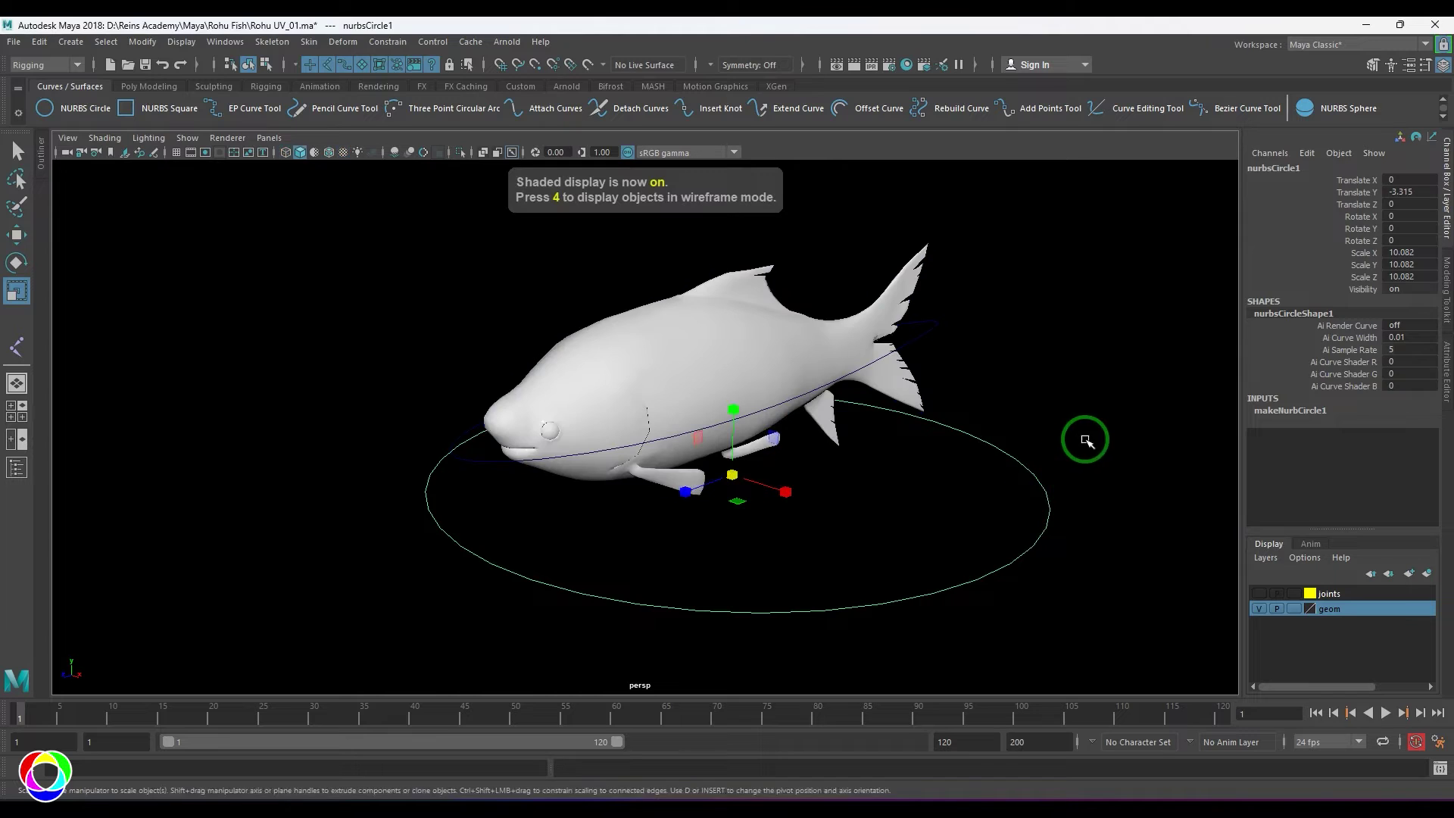
{"action": "left_click", "coordinate": [1148, 519]}
Change the viewport background to grey and show the grid.
{"action": "key", "text": "alt+b"}
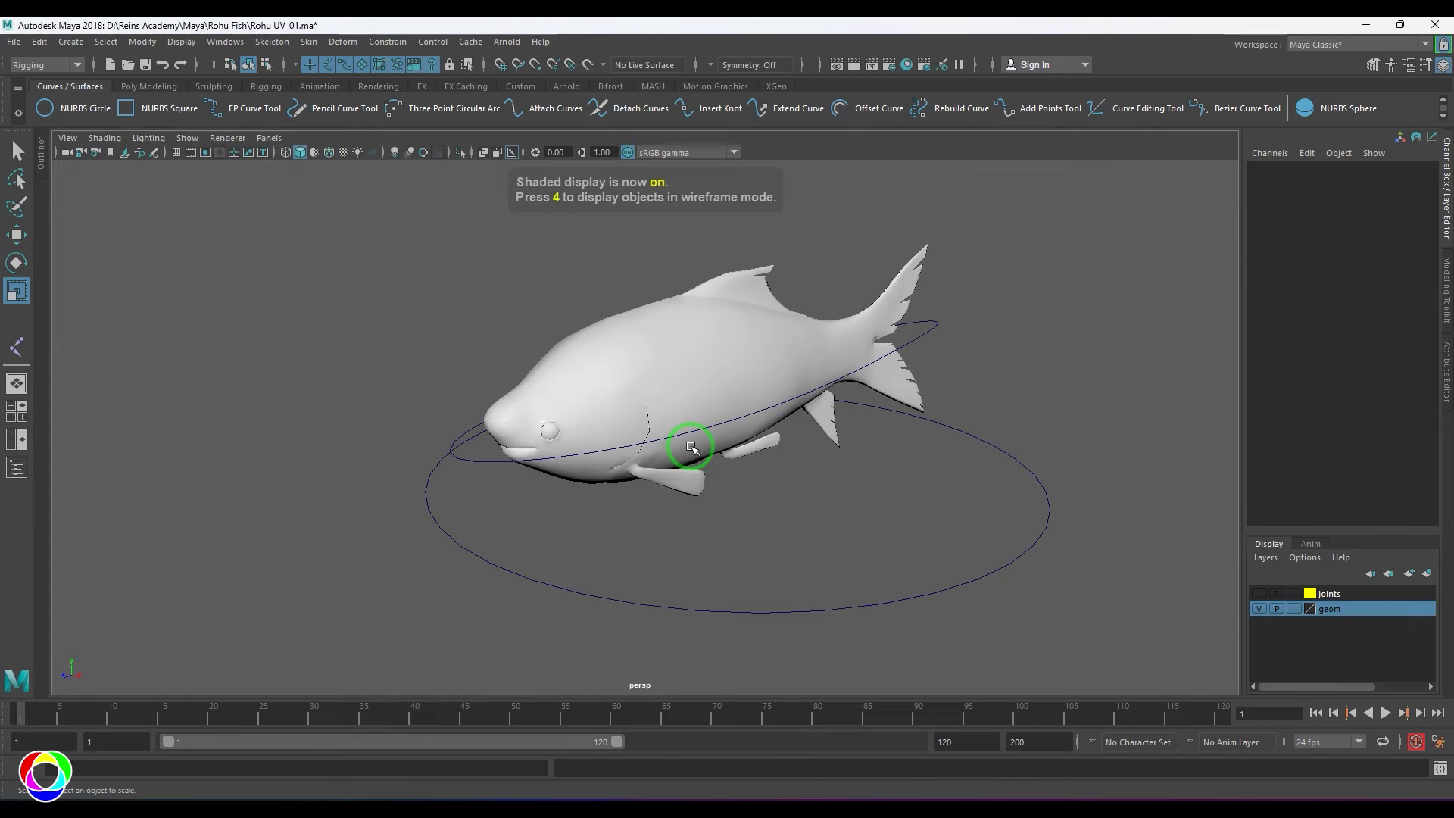
{"action": "left_click", "coordinate": [177, 153]}
{"action": "left_click_drag", "start_coordinate": [701, 438], "coordinate": [877, 491], "text": "alt"}
Snap the large circle vertically to the grid line at Y 0 in the side view.
{"action": "left_click", "coordinate": [926, 568]}
{"action": "left_click_drag", "start_coordinate": [926, 567], "coordinate": [799, 545], "text": "alt"}
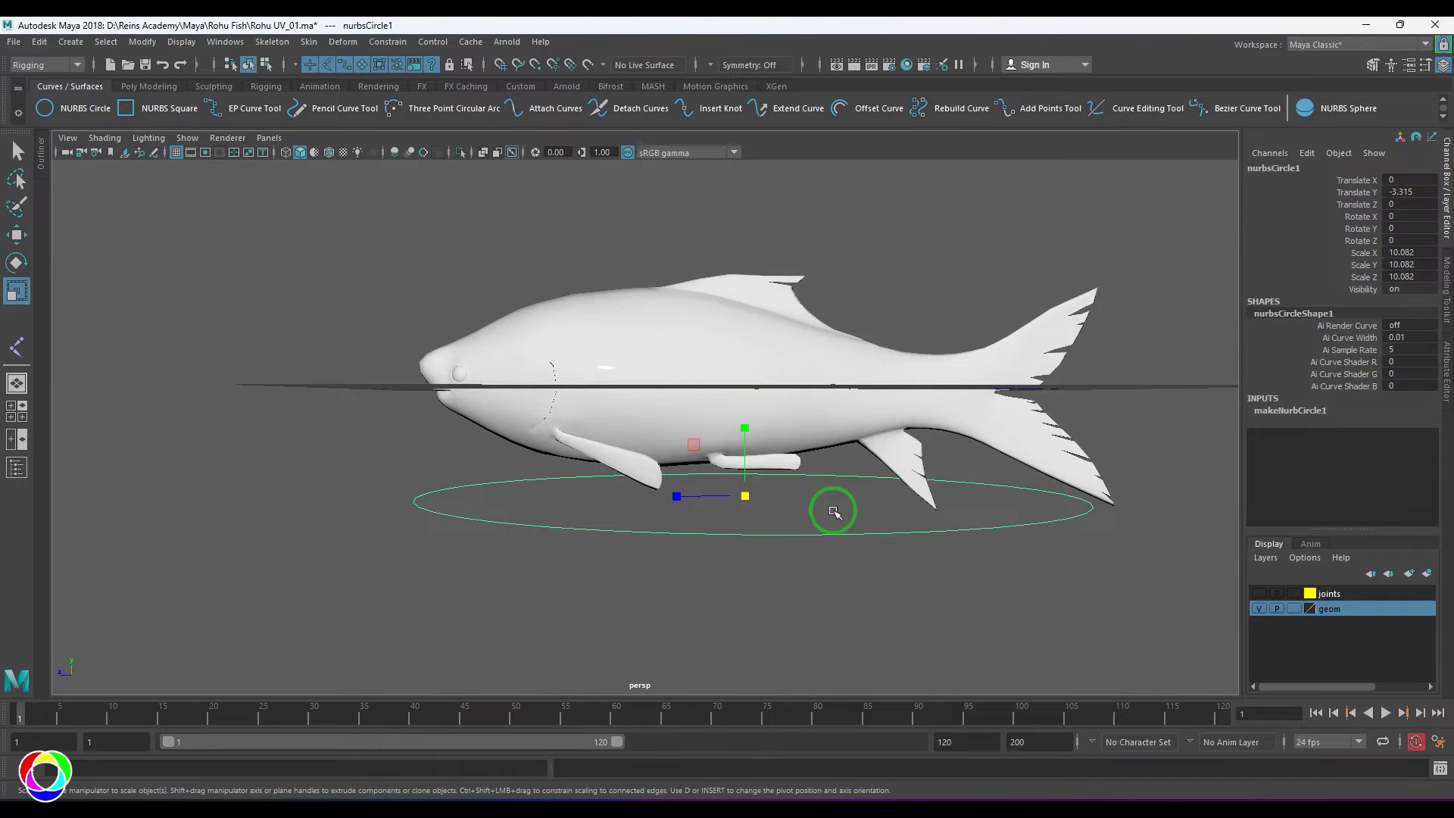
{"action": "key", "text": "space"}
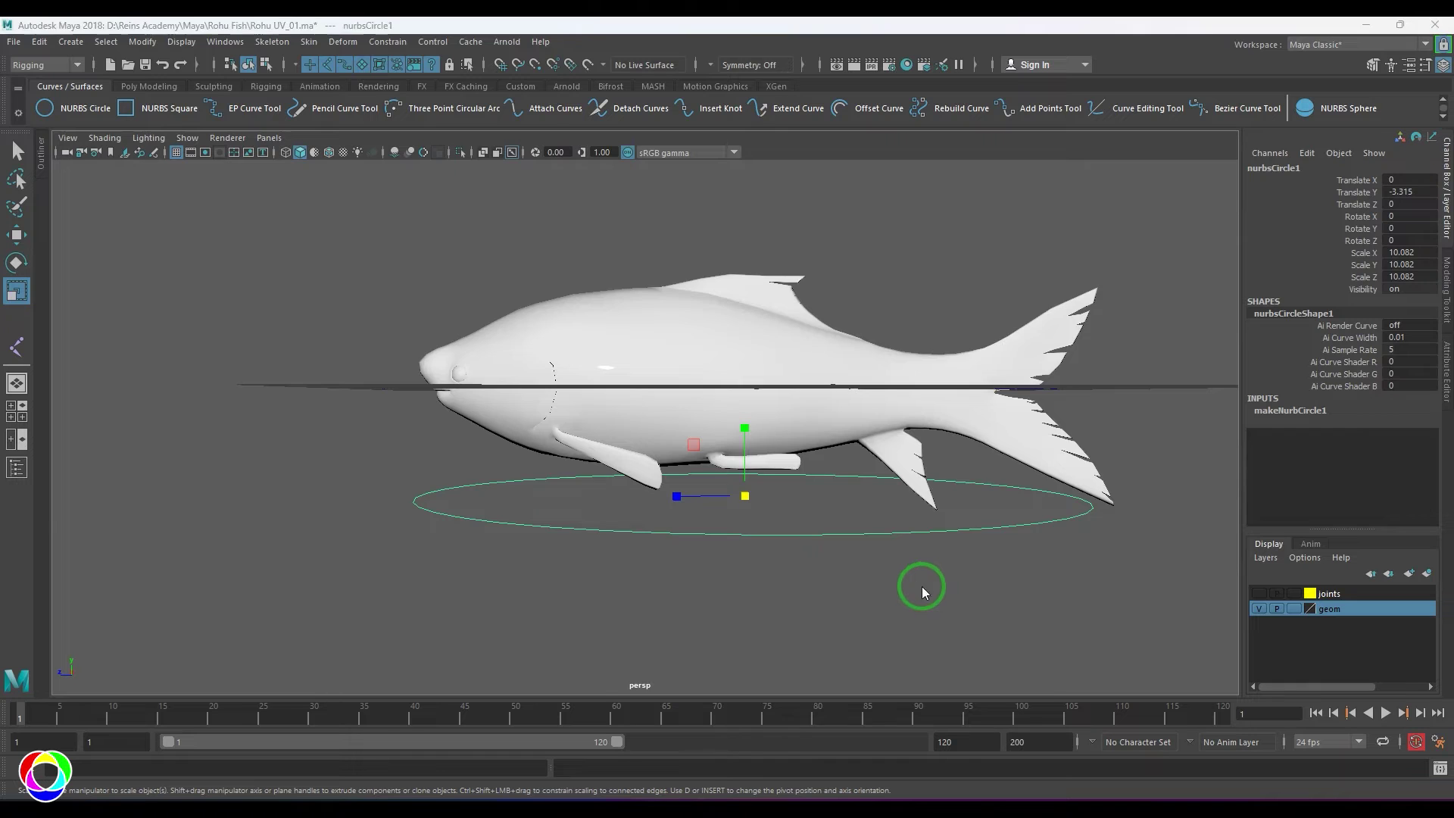
{"action": "left_click_drag", "start_coordinate": [922, 589], "coordinate": [794, 558]}
{"action": "scroll", "coordinate": [793, 556], "scroll_direction": "down", "scroll_amount": 1}
{"action": "key", "text": "w"}
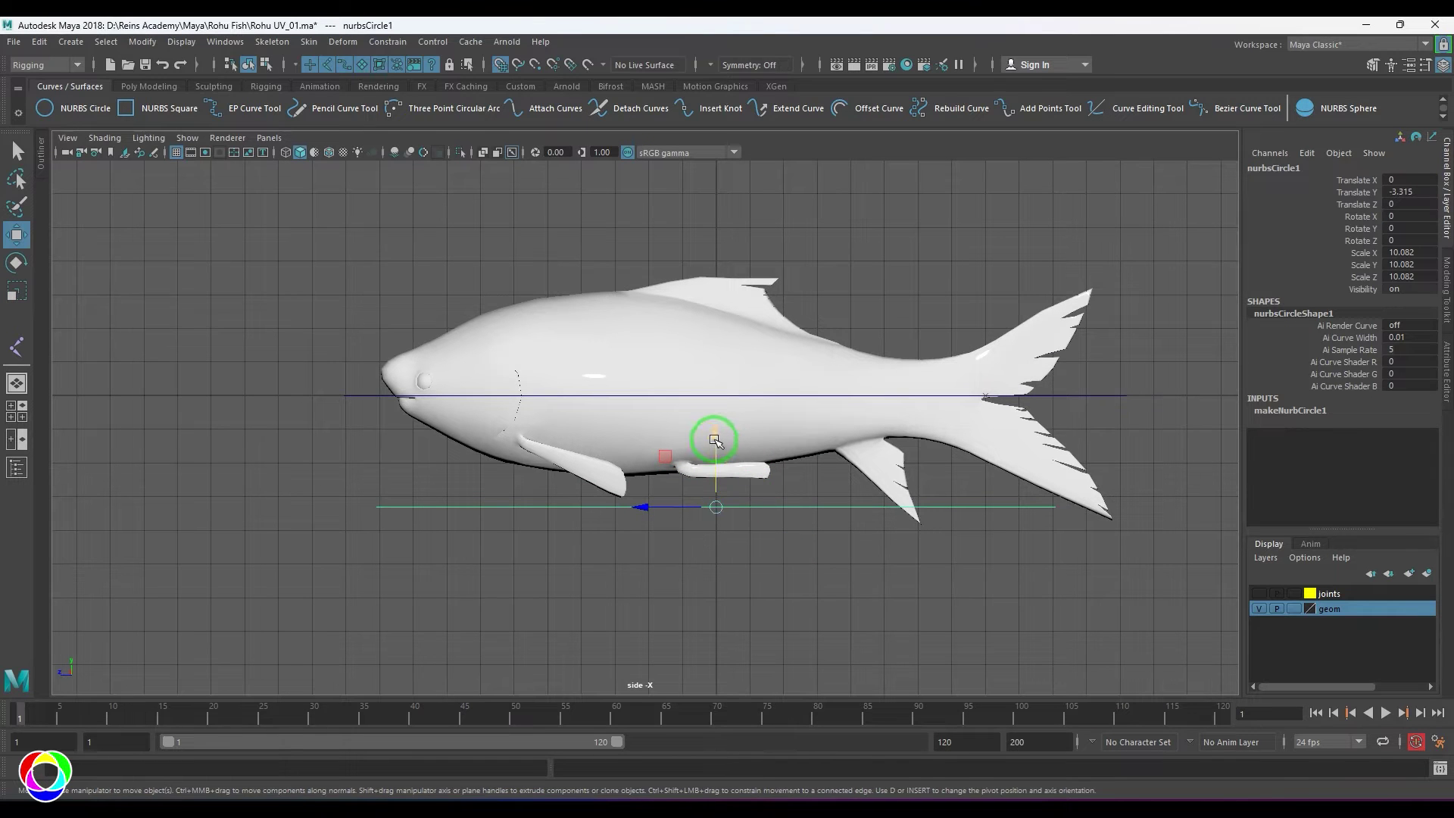
{"action": "left_click_drag", "start_coordinate": [715, 439], "coordinate": [714, 402]}
{"action": "key", "text": "space"}
{"action": "left_click_drag", "start_coordinate": [711, 485], "coordinate": [769, 493]}
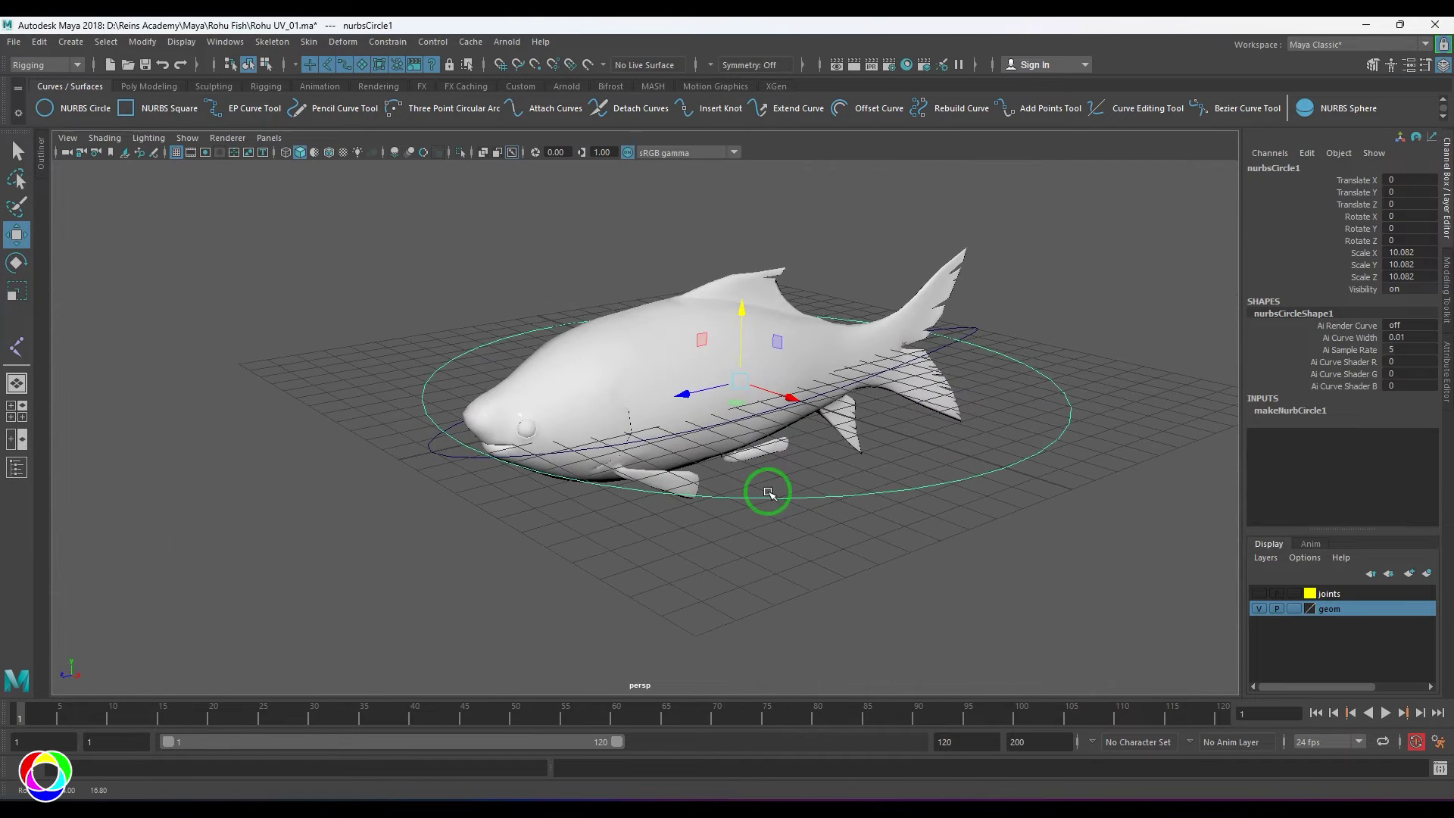
Open the Outliner, select body_geo, both eye meshes, curve1, spinejt_1 and fish_ctrl, and raise them together about 4.27 units on Y.
{"action": "left_click", "coordinate": [225, 41]}
{"action": "left_click", "coordinate": [278, 207]}
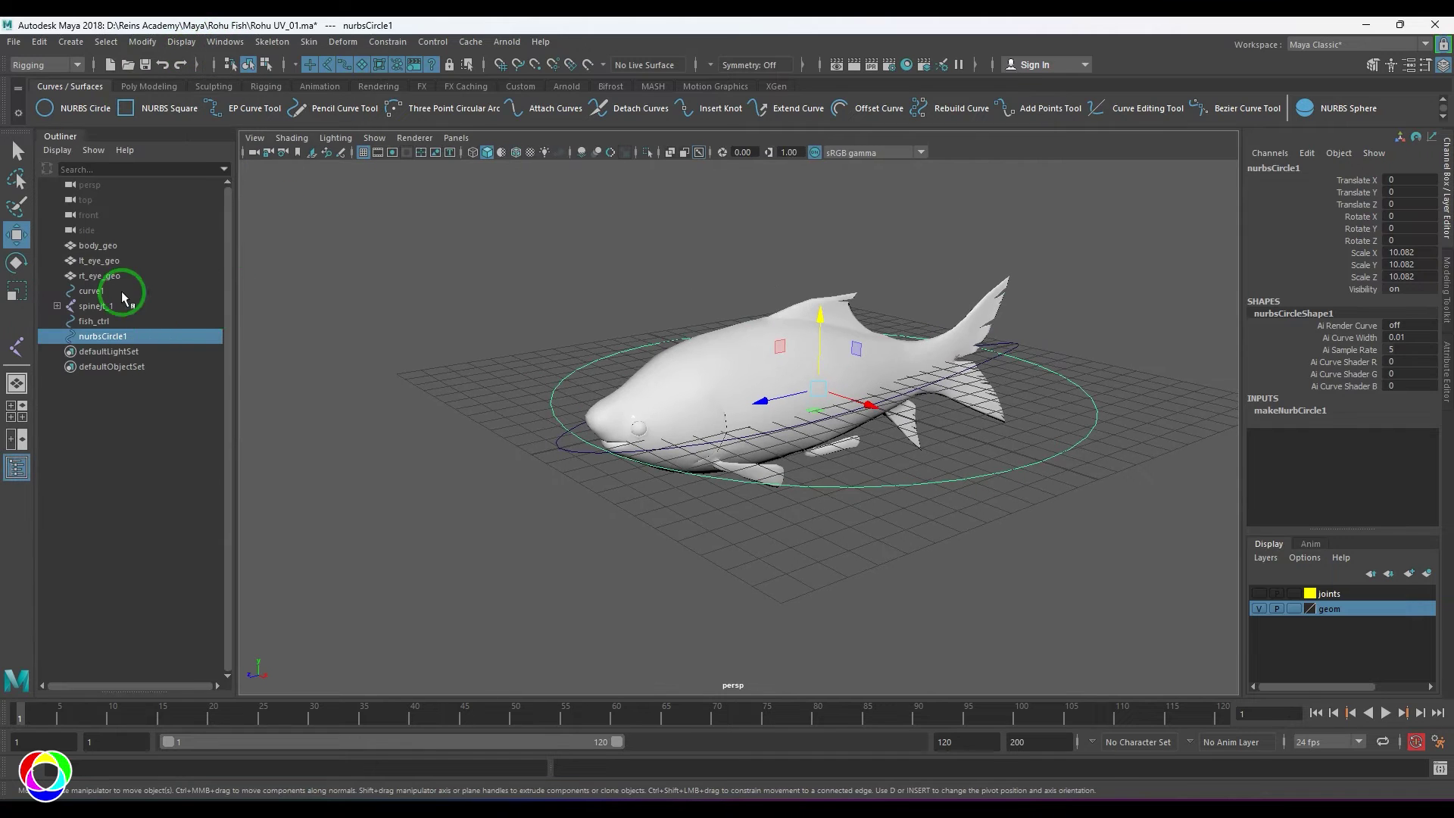
{"action": "left_click_drag", "start_coordinate": [119, 246], "coordinate": [113, 280]}
{"action": "left_click", "coordinate": [110, 312], "text": "ctrl"}
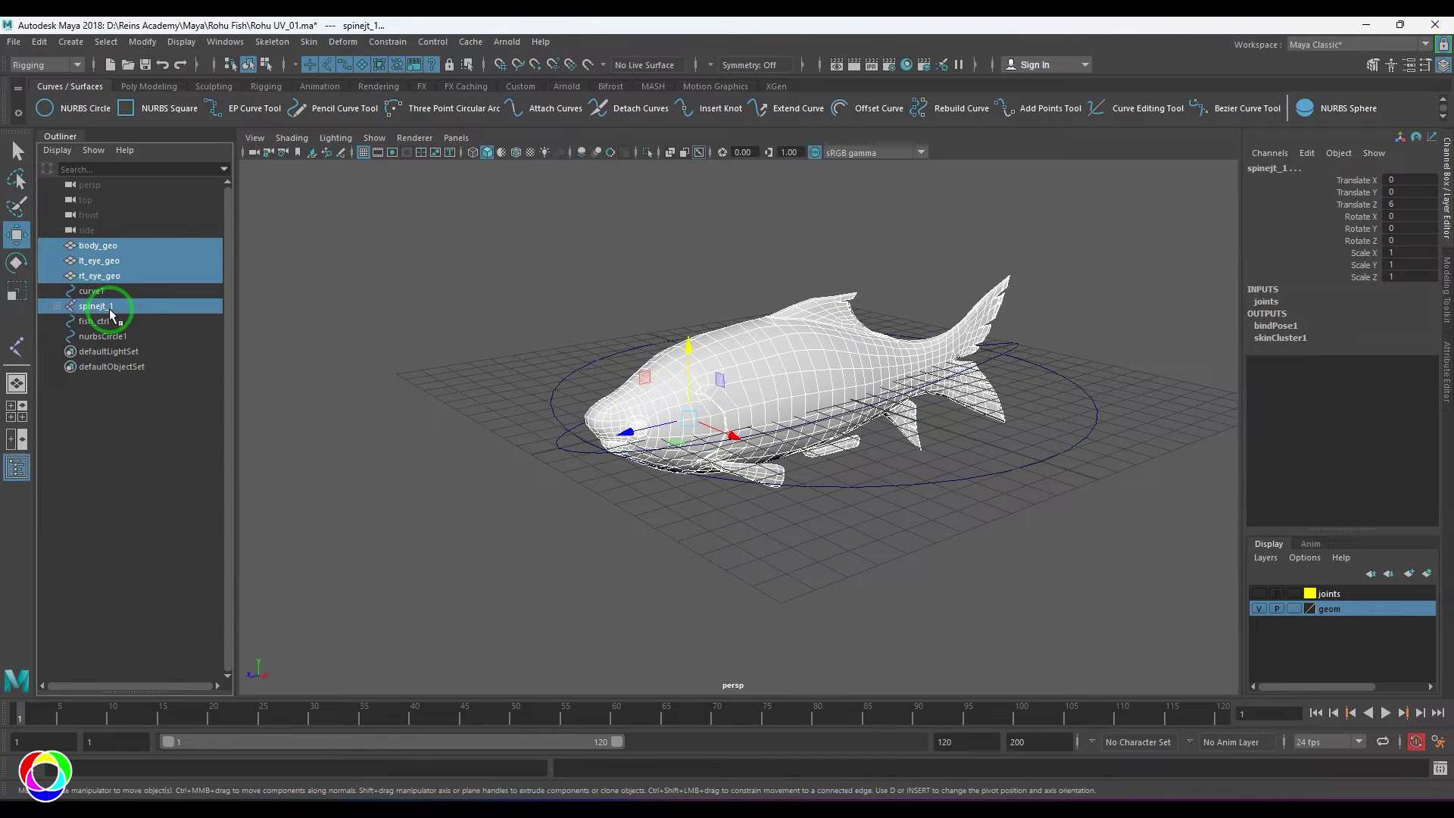
{"action": "left_click", "coordinate": [108, 294], "text": "ctrl"}
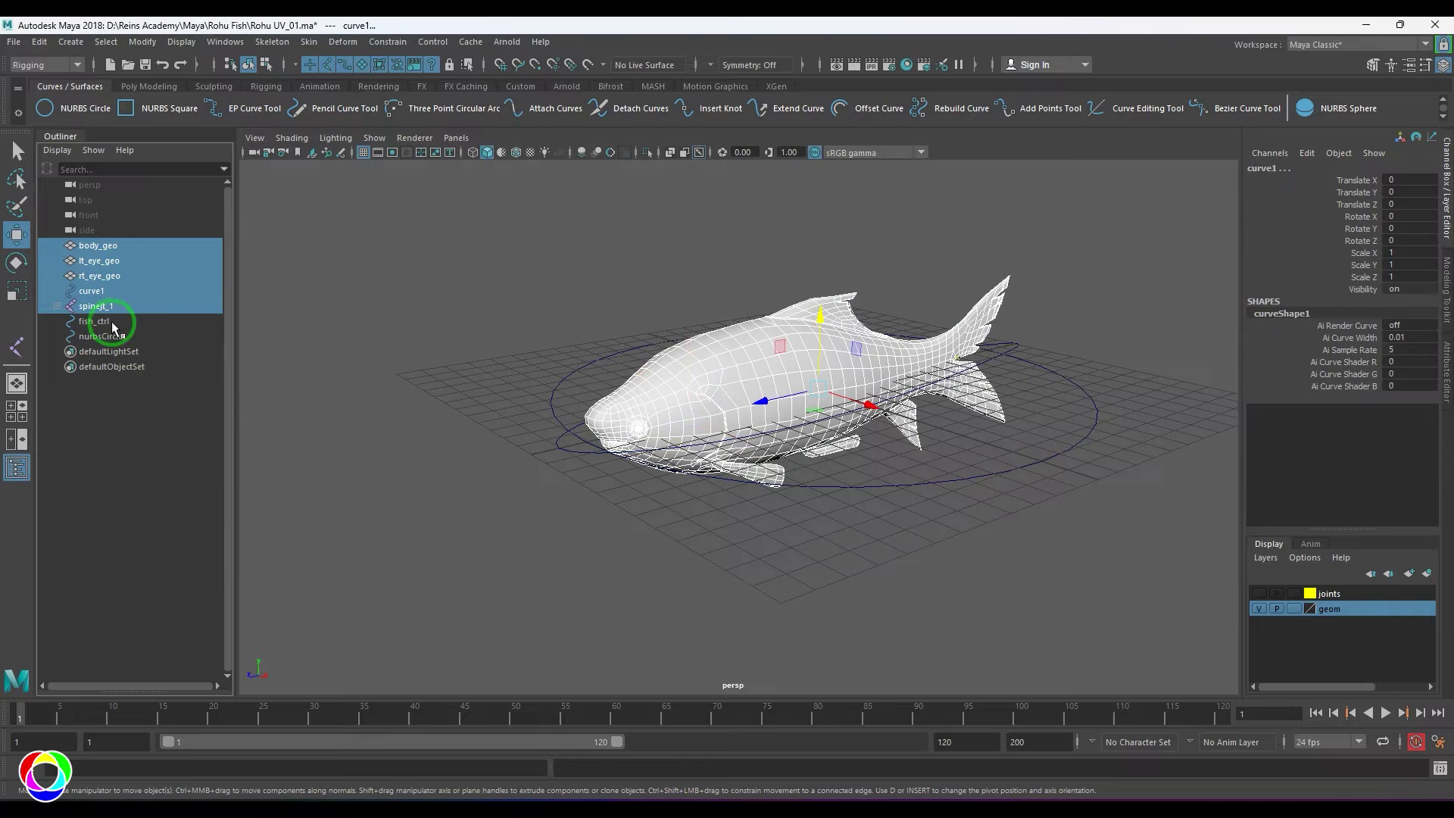
{"action": "left_click", "coordinate": [113, 324], "text": "ctrl"}
{"action": "key", "text": "space"}
{"action": "left_click_drag", "start_coordinate": [681, 371], "coordinate": [700, 372]}
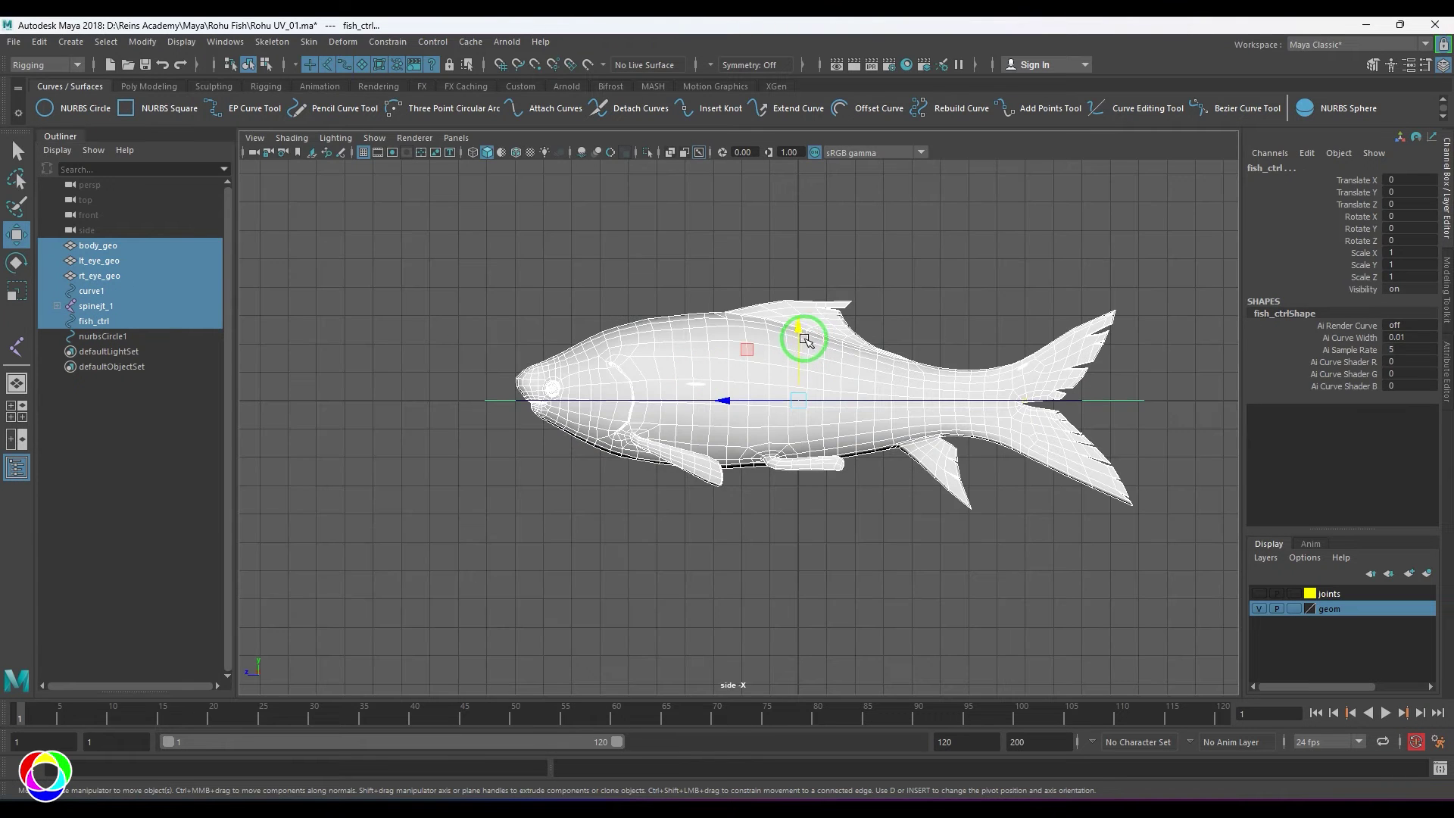
{"action": "left_click_drag", "start_coordinate": [803, 338], "coordinate": [801, 217]}
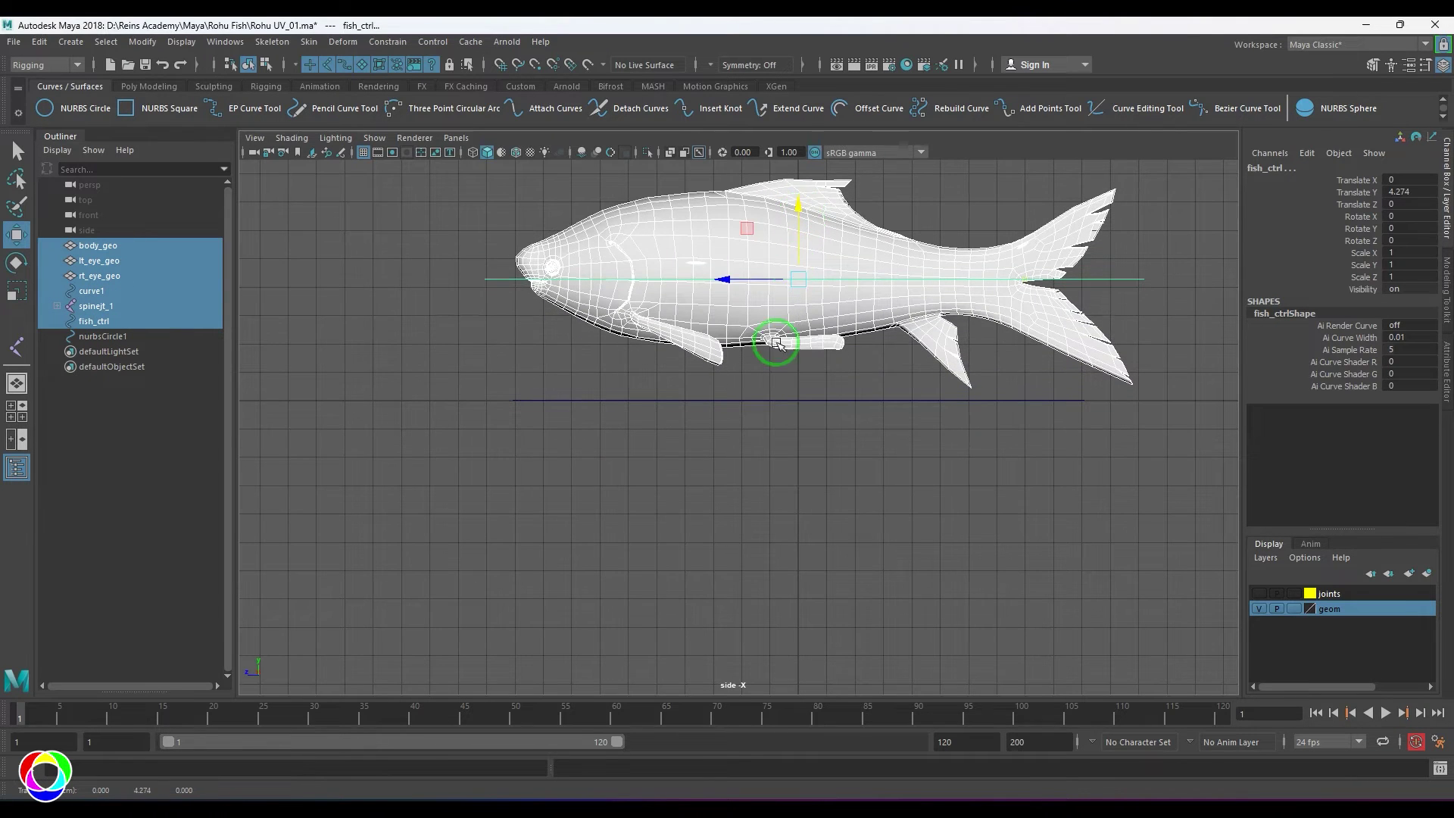
{"action": "key", "text": "space"}
{"action": "mouse_move", "coordinate": [777, 428]}
{"action": "left_mouse_down", "text": "alt"}
{"action": "mouse_move", "coordinate": [795, 445]}
{"action": "mouse_move", "coordinate": [776, 446]}
{"action": "left_mouse_up", "text": "alt"}
Freeze the transformations of the large circle beneath the fish and delete its history.
{"action": "left_click", "coordinate": [899, 511]}
{"action": "right_click_drag", "start_coordinate": [899, 513], "coordinate": [856, 477], "text": "alt"}
{"action": "middle_click_drag", "start_coordinate": [856, 477], "coordinate": [834, 533], "text": "alt"}
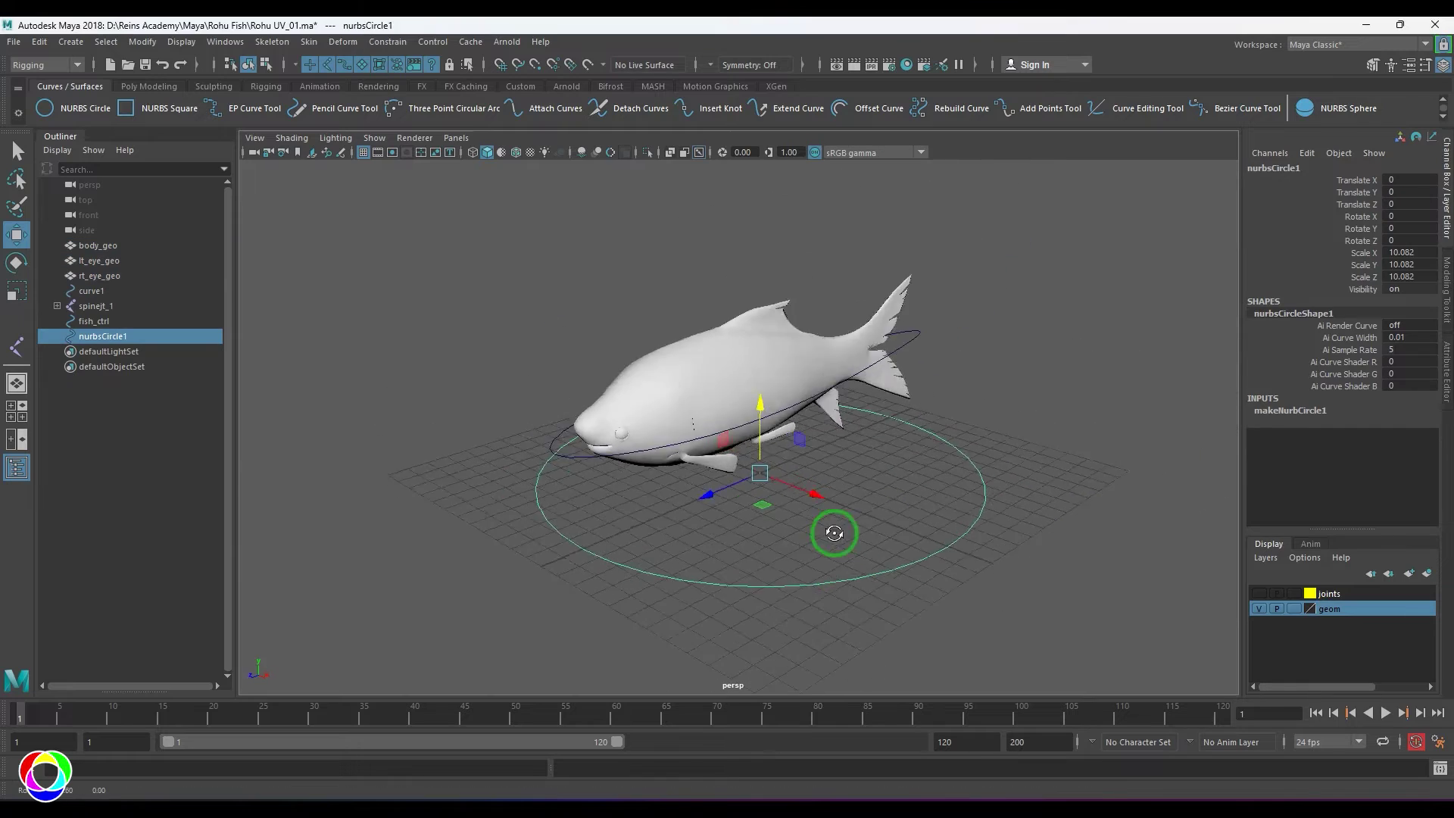
{"action": "mouse_move", "coordinate": [792, 526]}
{"action": "left_mouse_down", "text": "alt"}
{"action": "mouse_move", "coordinate": [827, 544]}
{"action": "mouse_move", "coordinate": [802, 551]}
{"action": "left_mouse_up", "text": "alt"}
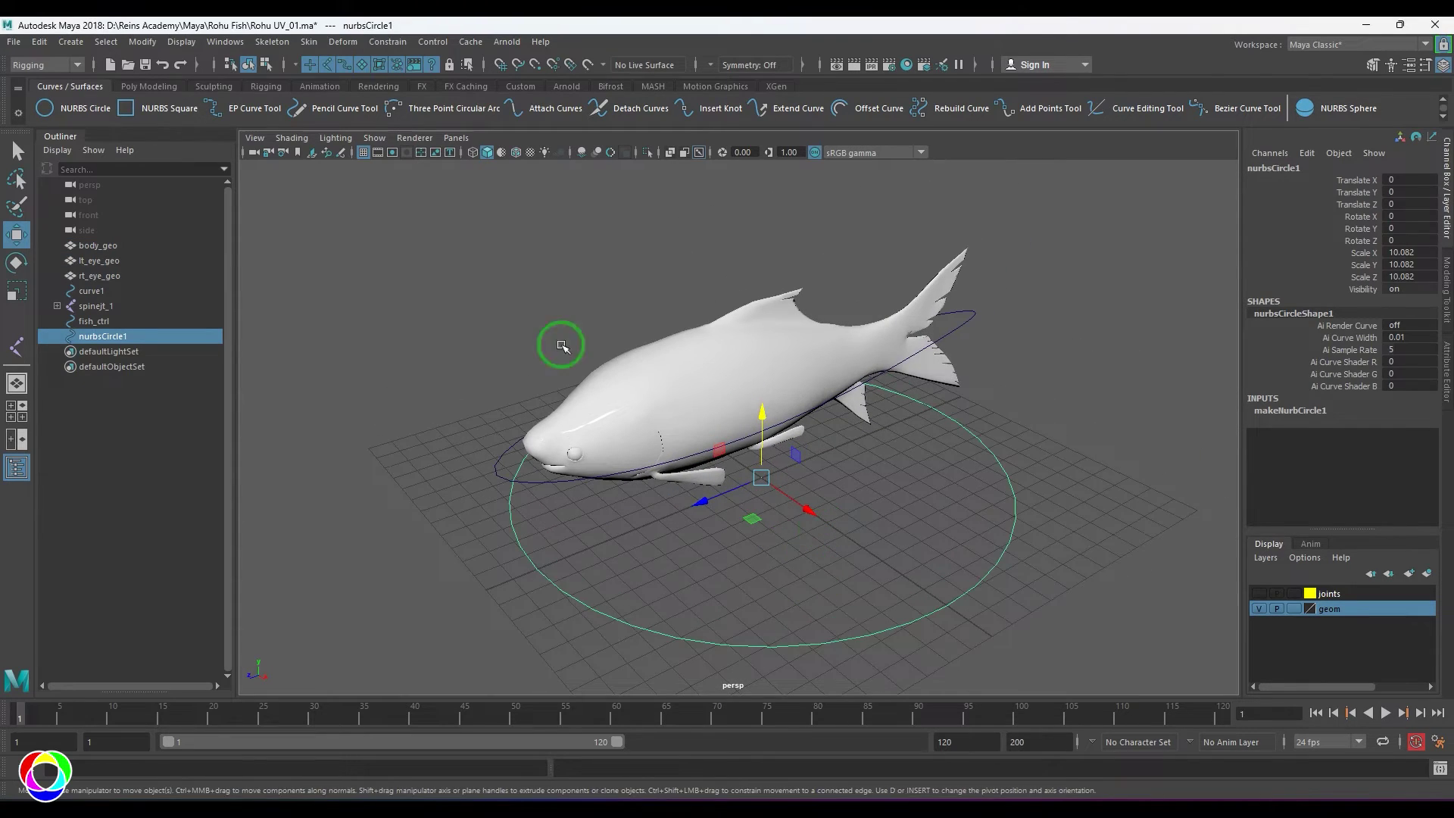
{"action": "left_click", "coordinate": [142, 41]}
{"action": "left_click", "coordinate": [199, 104]}
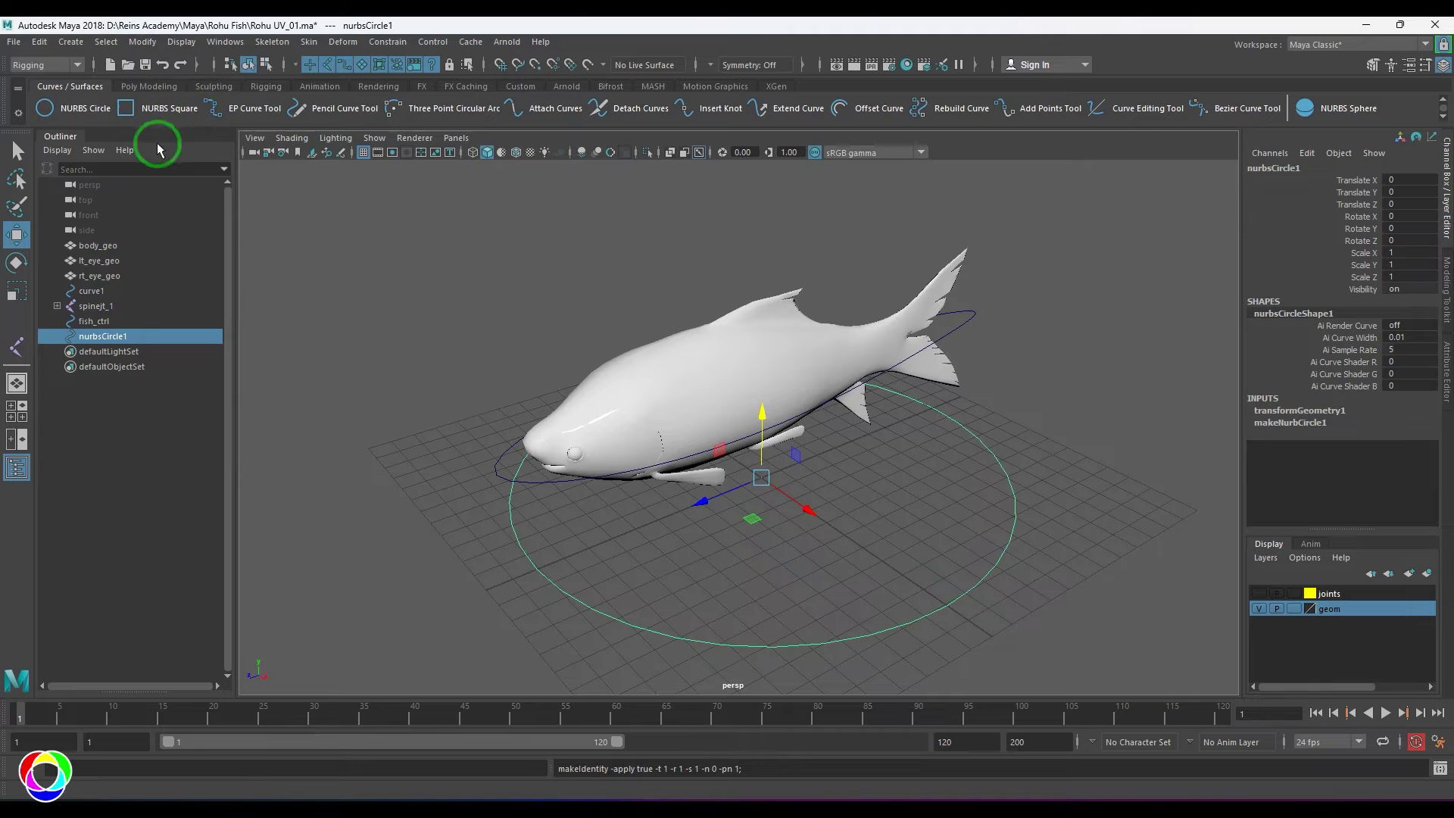
{"action": "left_click", "coordinate": [38, 42]}
{"action": "mouse_move", "coordinate": [174, 220]}
{"action": "left_click", "coordinate": [334, 231]}
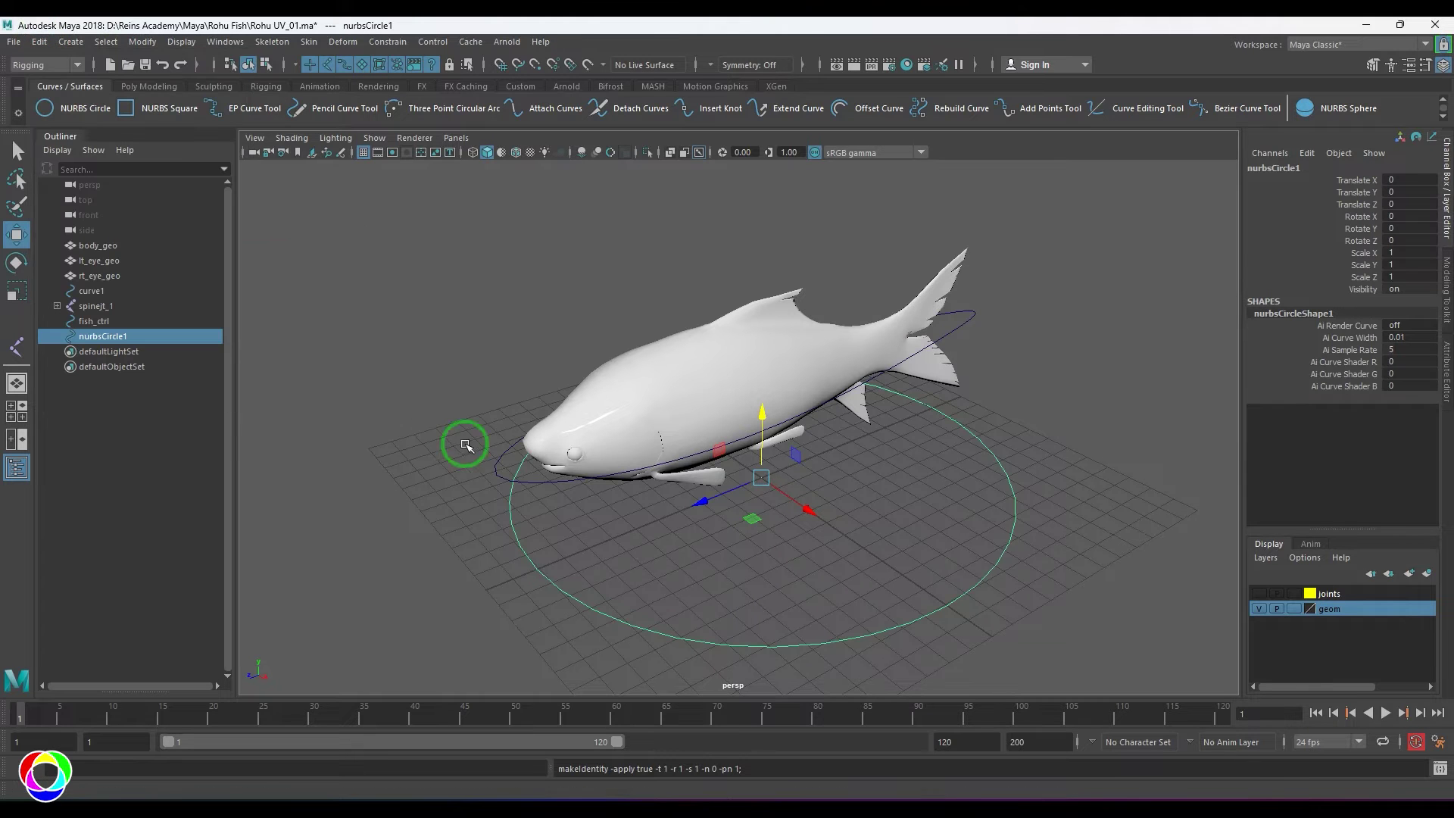
{"action": "mouse_move", "coordinate": [466, 445]}
{"action": "left_mouse_down", "text": "alt"}
{"action": "mouse_move", "coordinate": [412, 455]}
{"action": "mouse_move", "coordinate": [443, 467]}
{"action": "mouse_move", "coordinate": [424, 462]}
{"action": "left_mouse_up", "text": "alt"}
Turn on textured display and the joints layer, and select spine joints and the body mesh to check their transform values.
{"action": "left_click", "coordinate": [393, 448]}
{"action": "key", "text": "6"}
{"action": "left_click", "coordinate": [114, 306]}
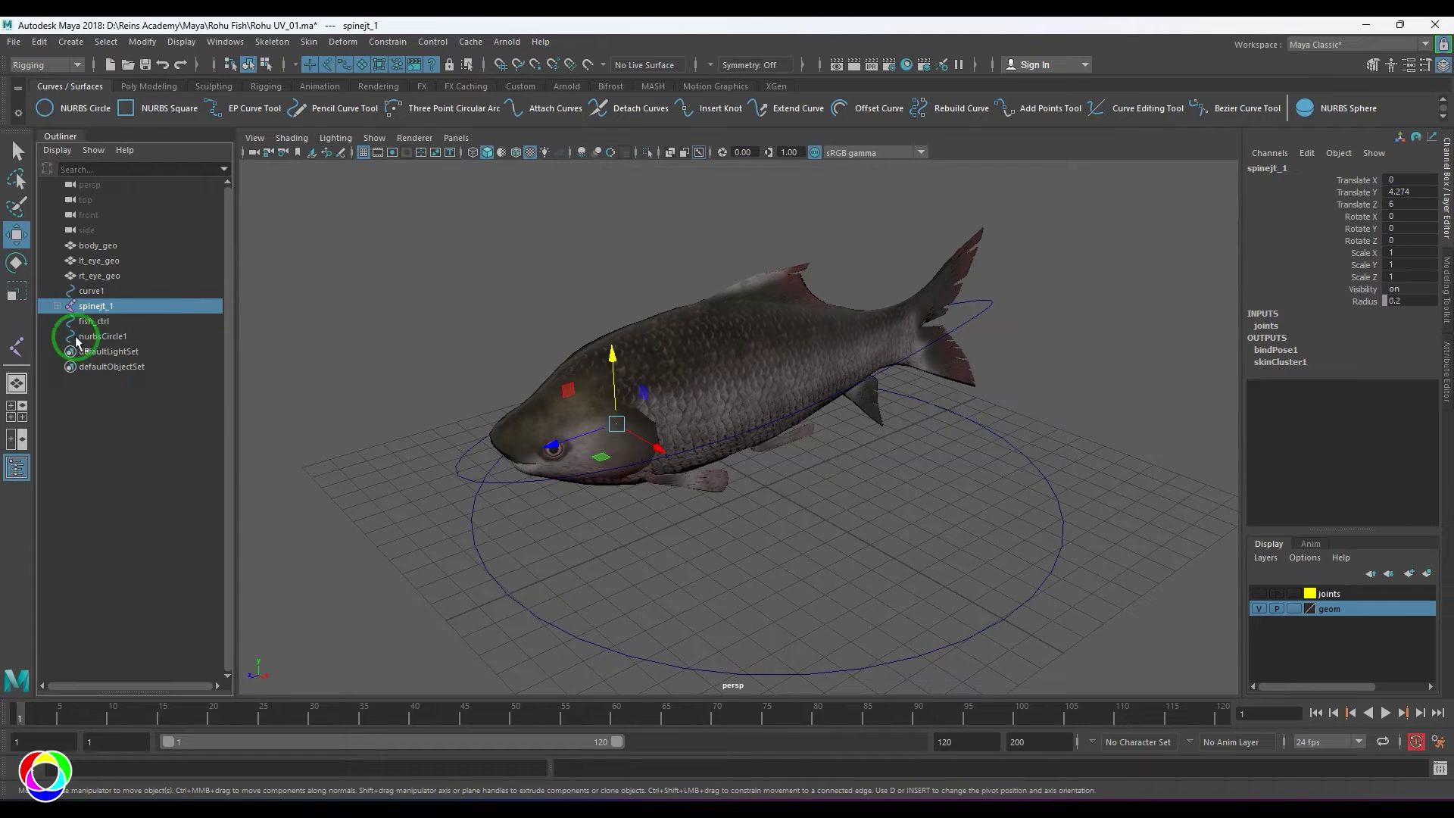
{"action": "left_click", "coordinate": [1259, 593]}
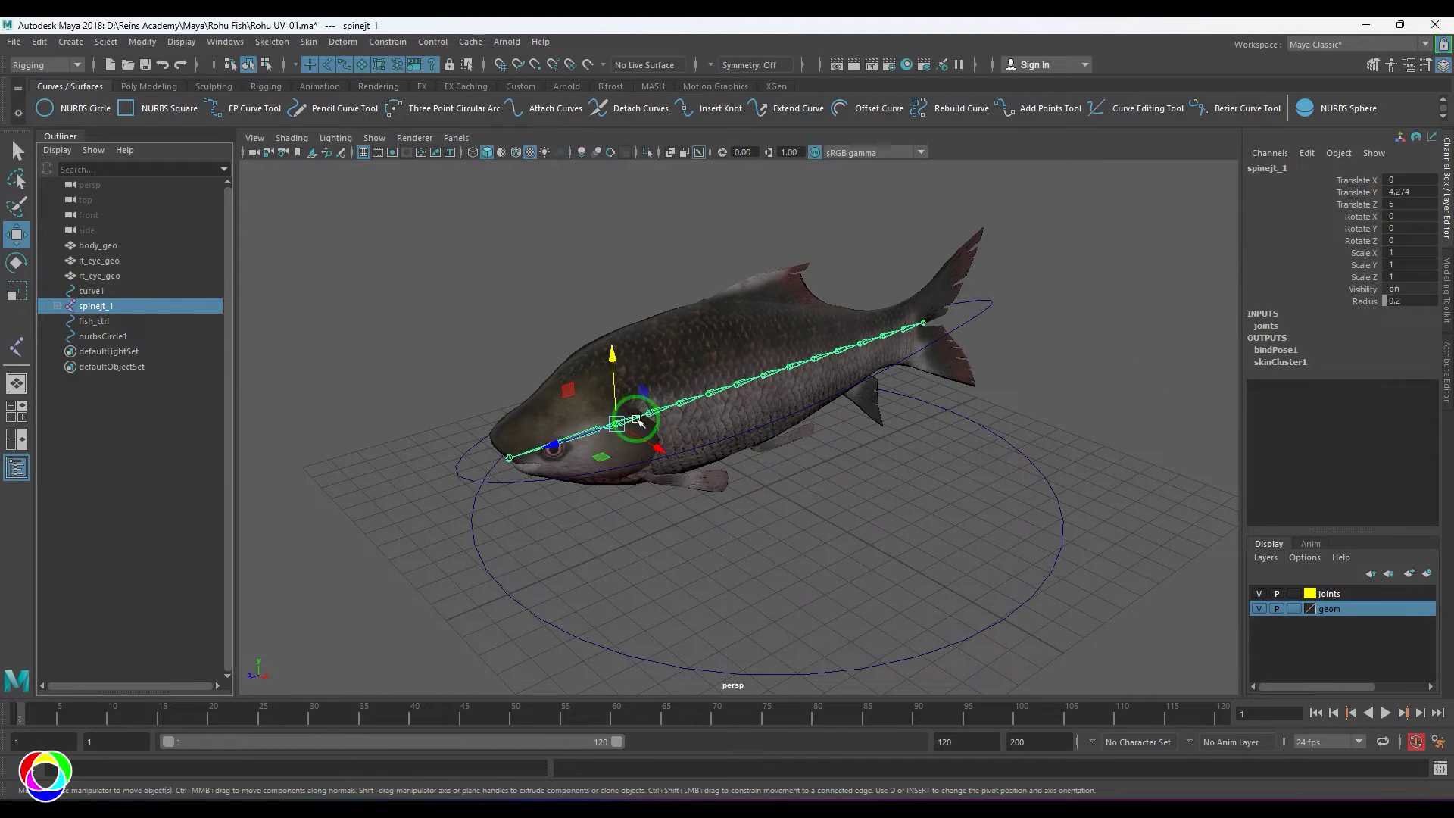
{"action": "left_click", "coordinate": [680, 422]}
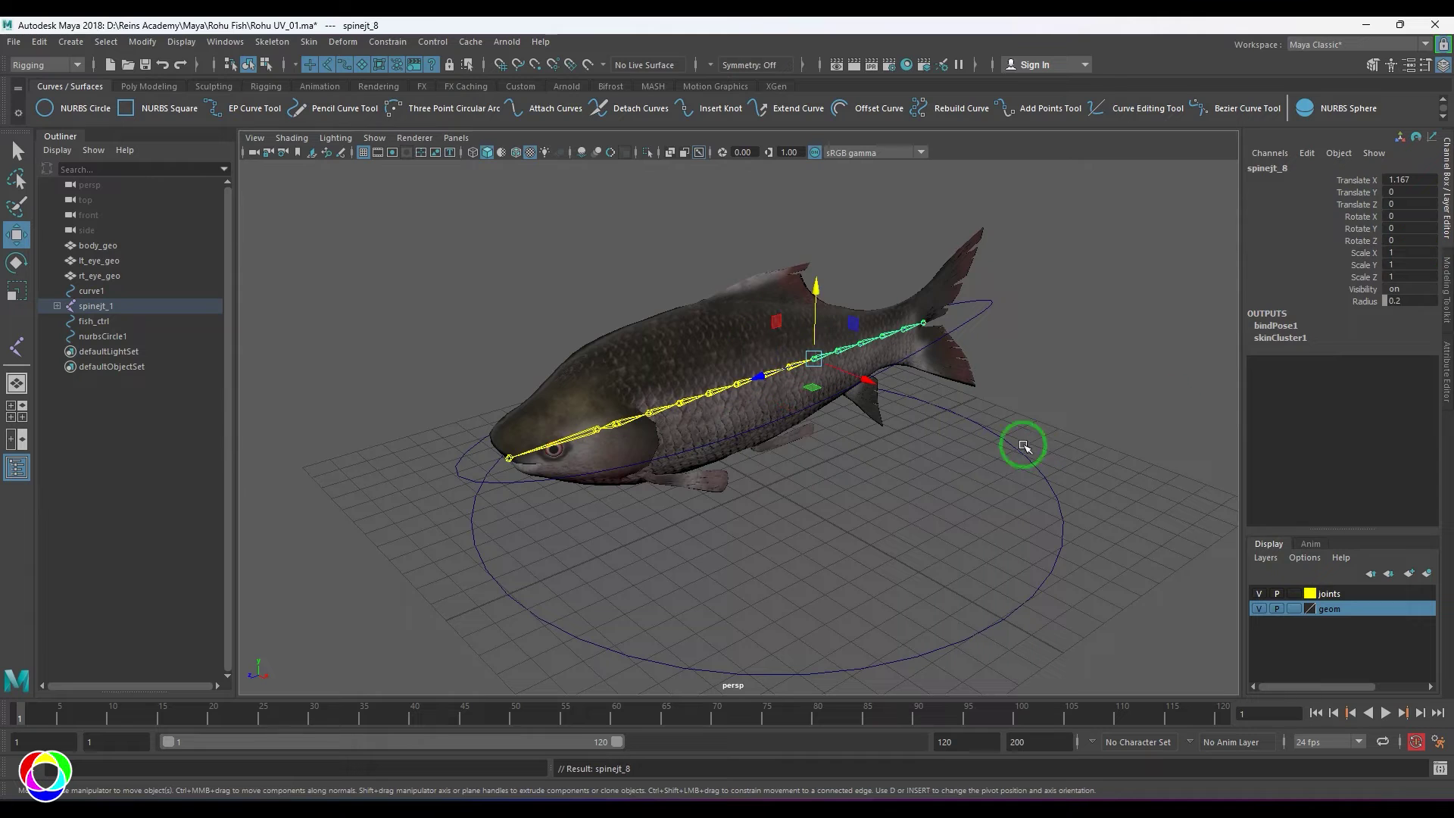
{"action": "left_click", "coordinate": [589, 493]}
{"action": "left_click", "coordinate": [701, 333]}
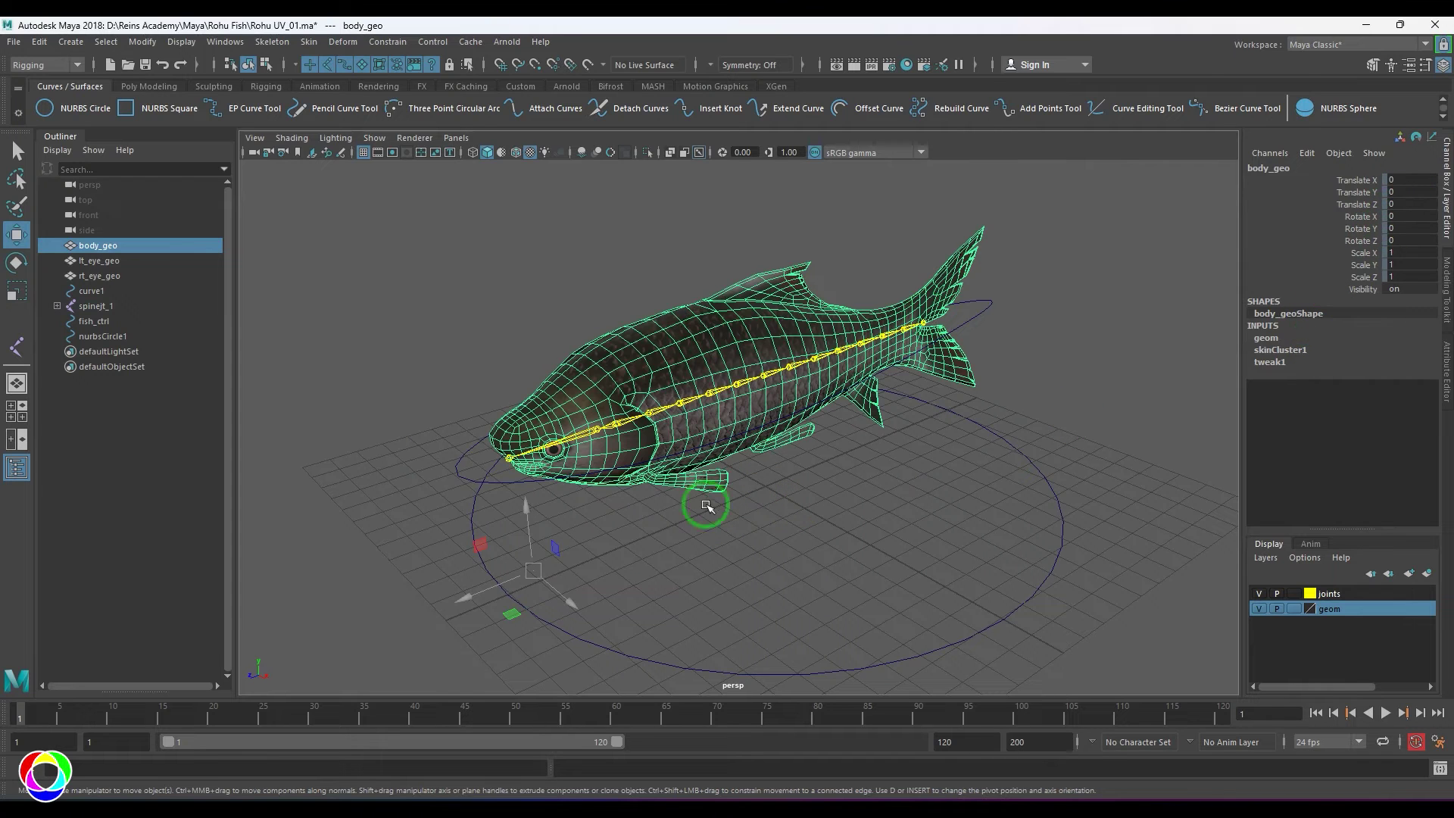
{"action": "left_click", "coordinate": [620, 424]}
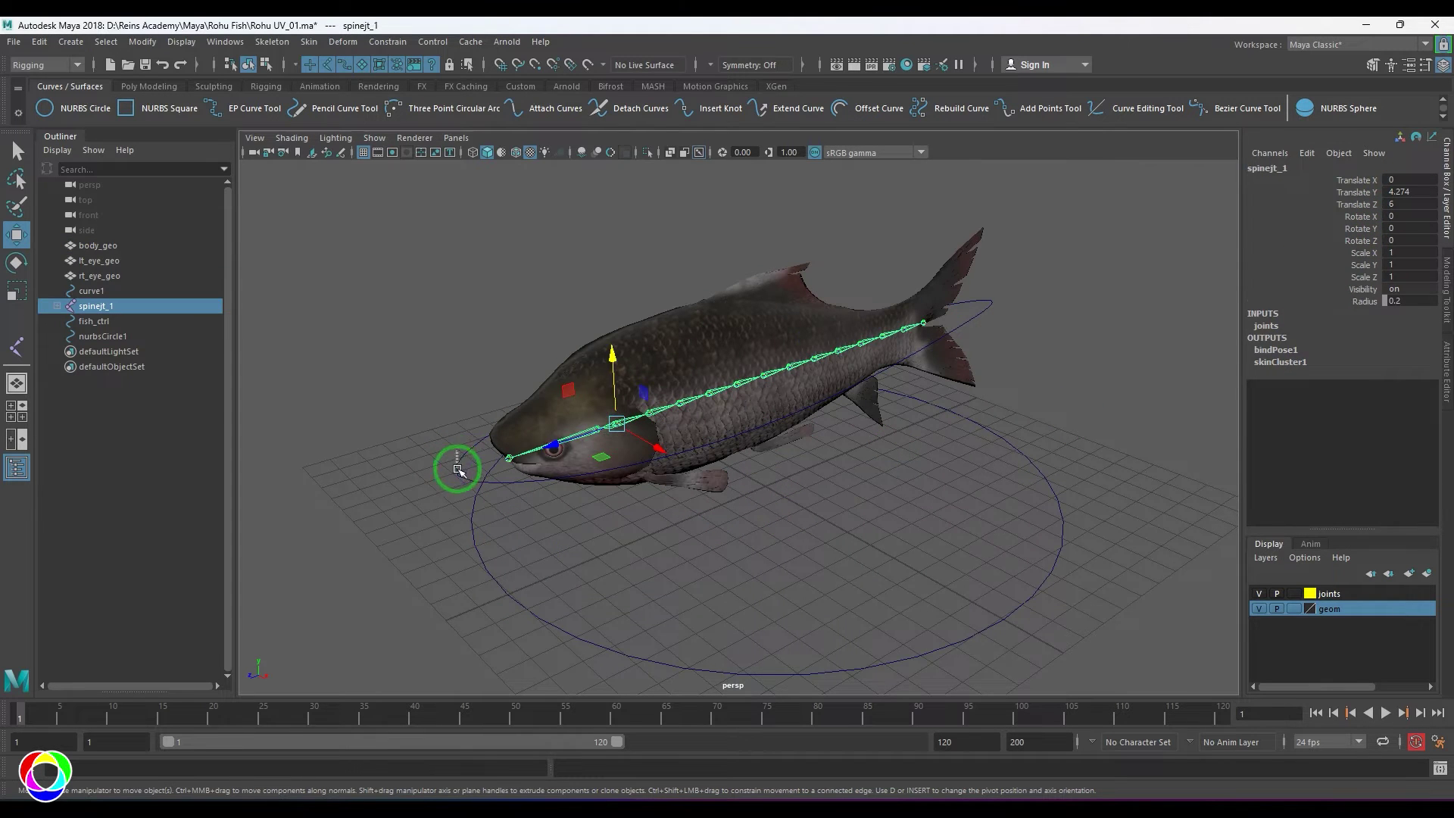
Delete the history of the raised fish_ctrl curve and freeze its transformations at the new height.
{"action": "left_click", "coordinate": [458, 470]}
{"action": "left_click", "coordinate": [39, 42]}
{"action": "mouse_move", "coordinate": [139, 225]}
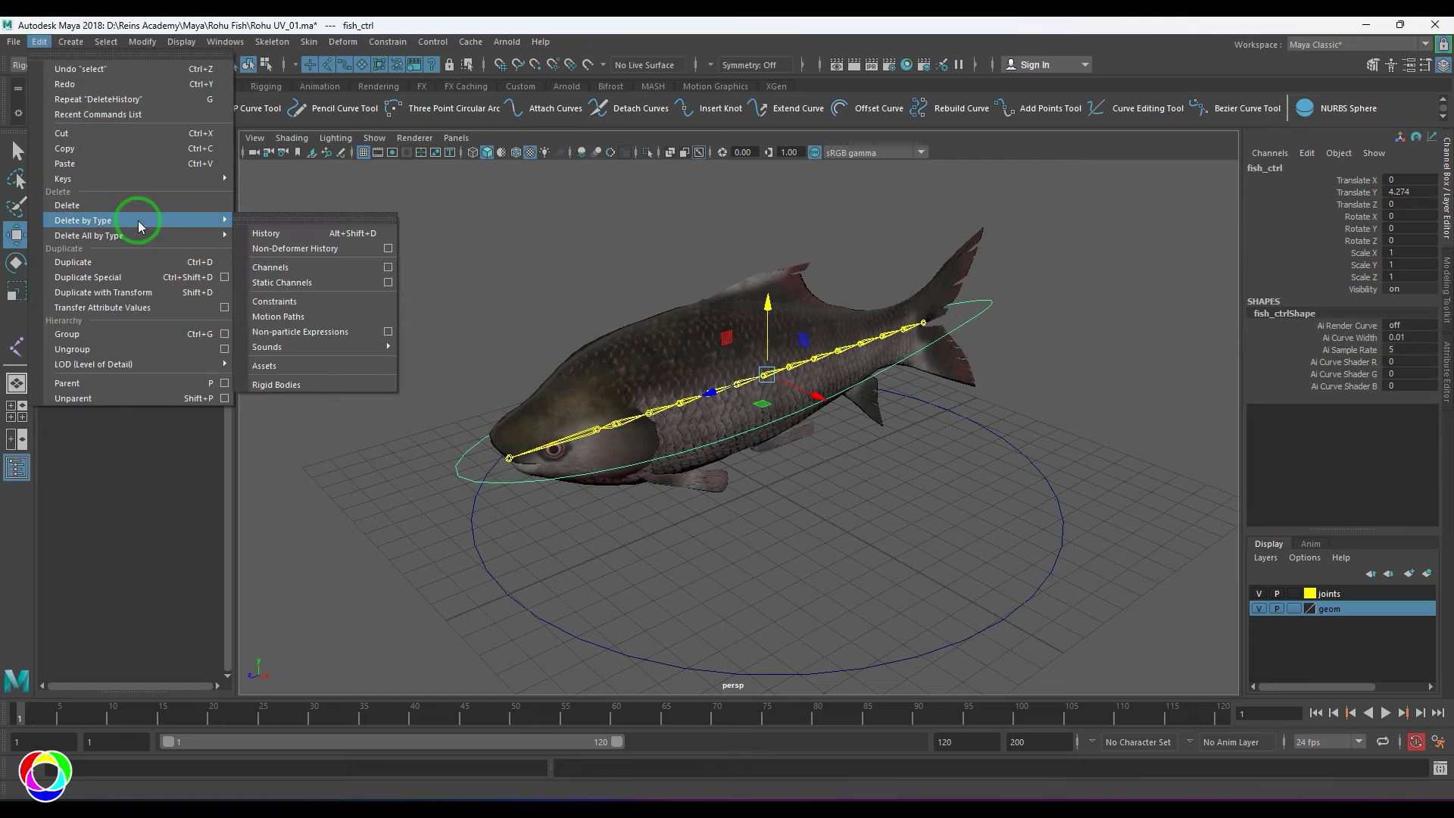
{"action": "left_click", "coordinate": [301, 234]}
{"action": "left_click", "coordinate": [141, 42]}
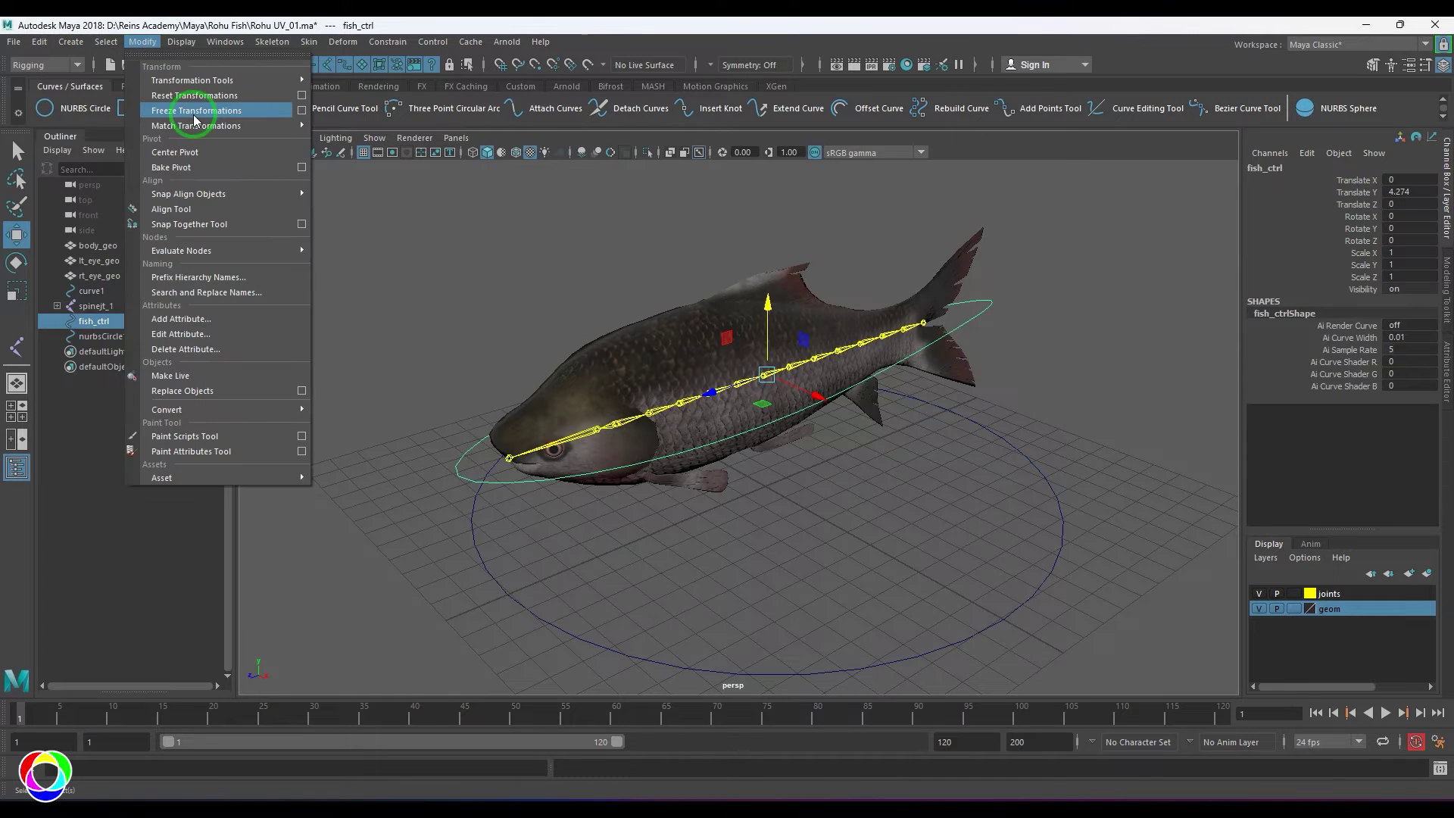
{"action": "left_click", "coordinate": [198, 113]}
{"action": "left_click", "coordinate": [1176, 290]}
{"action": "left_click_drag", "start_coordinate": [1176, 290], "coordinate": [922, 410], "text": "alt"}
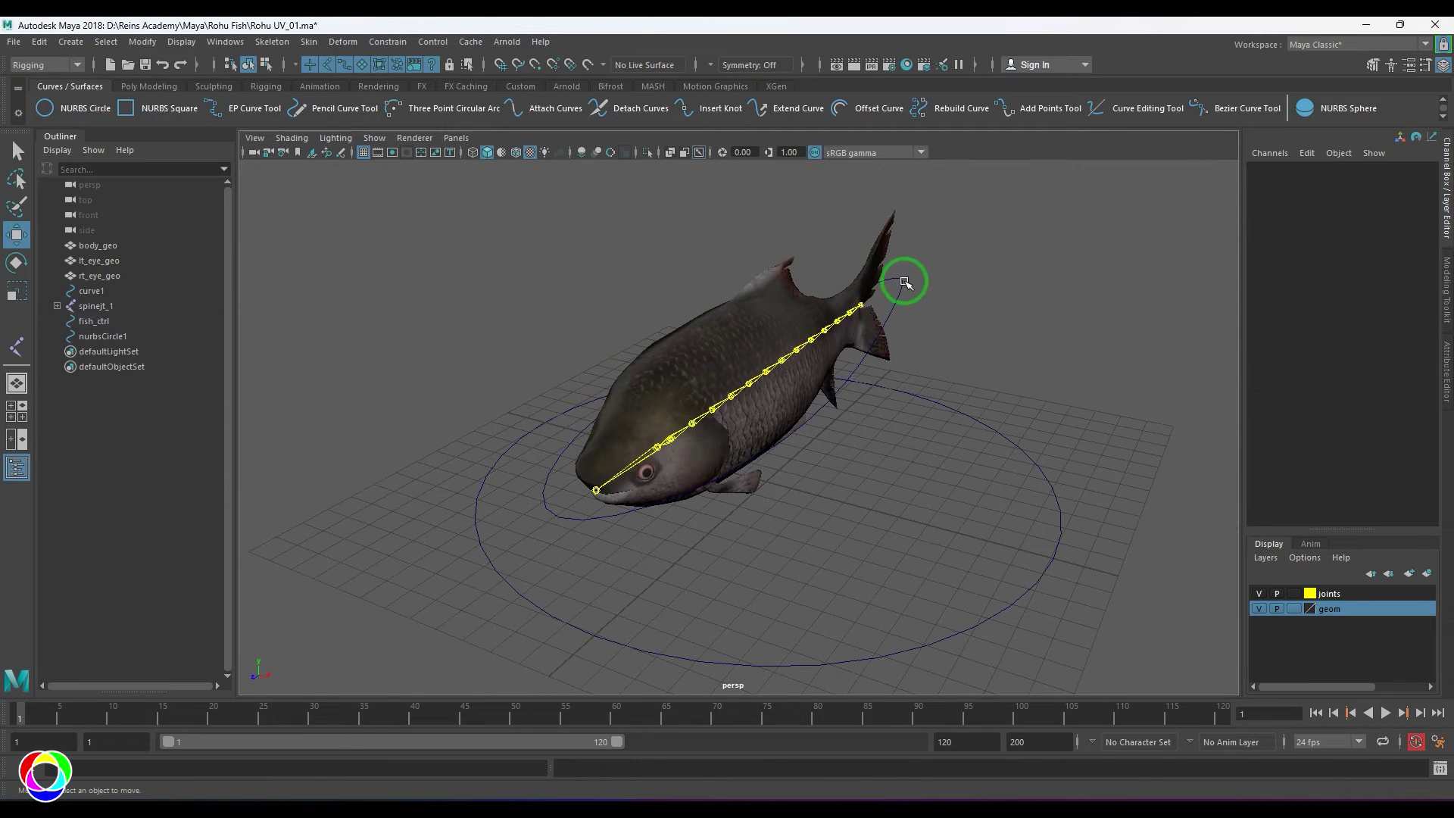
Clear the fish_ctrl selection and hide the geom and joints layers so only the curves are displayed.
{"action": "left_click", "coordinate": [905, 283]}
{"action": "left_click_drag", "start_coordinate": [905, 283], "coordinate": [852, 452], "text": "alt"}
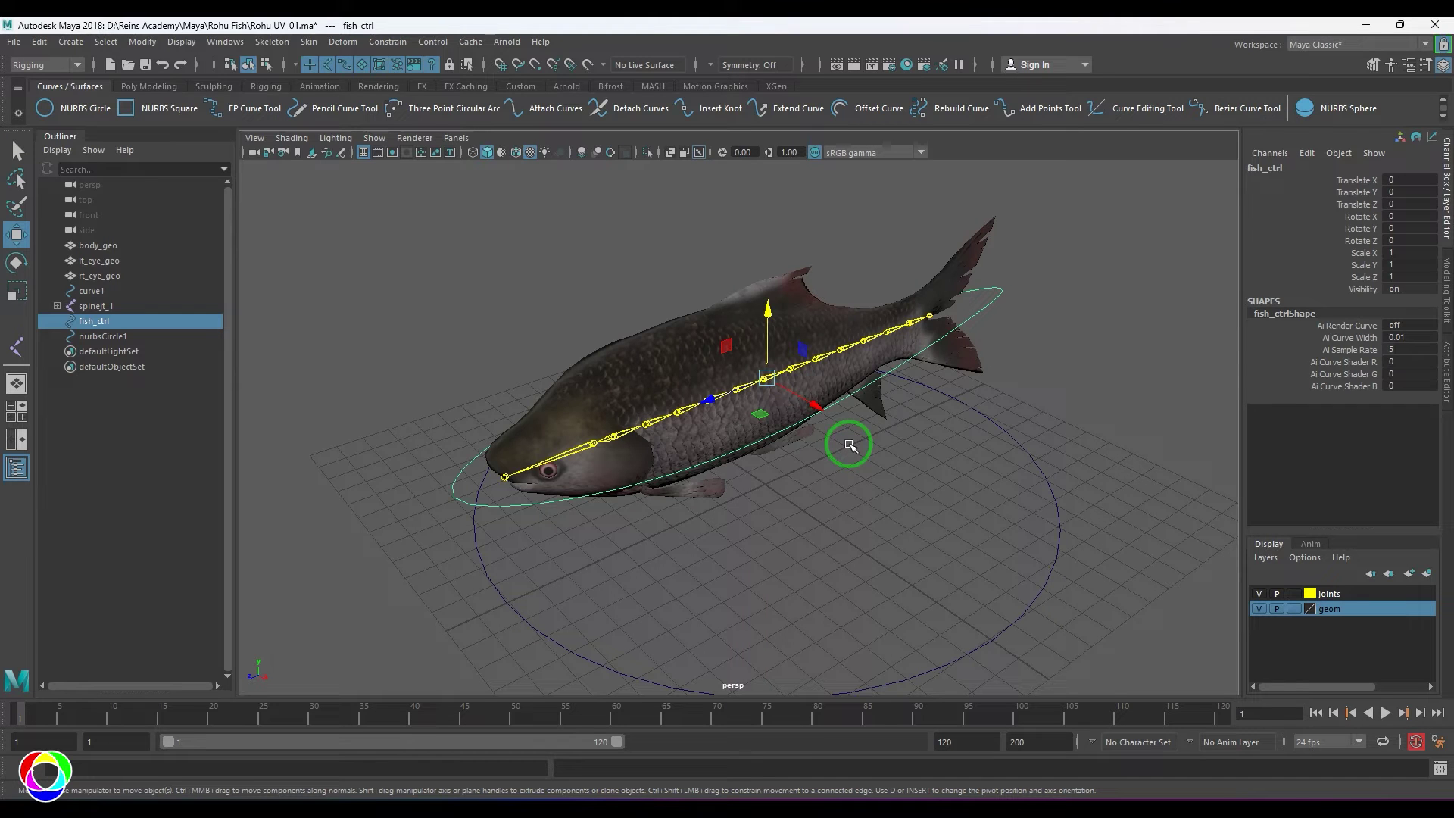
{"action": "left_click", "coordinate": [1071, 432]}
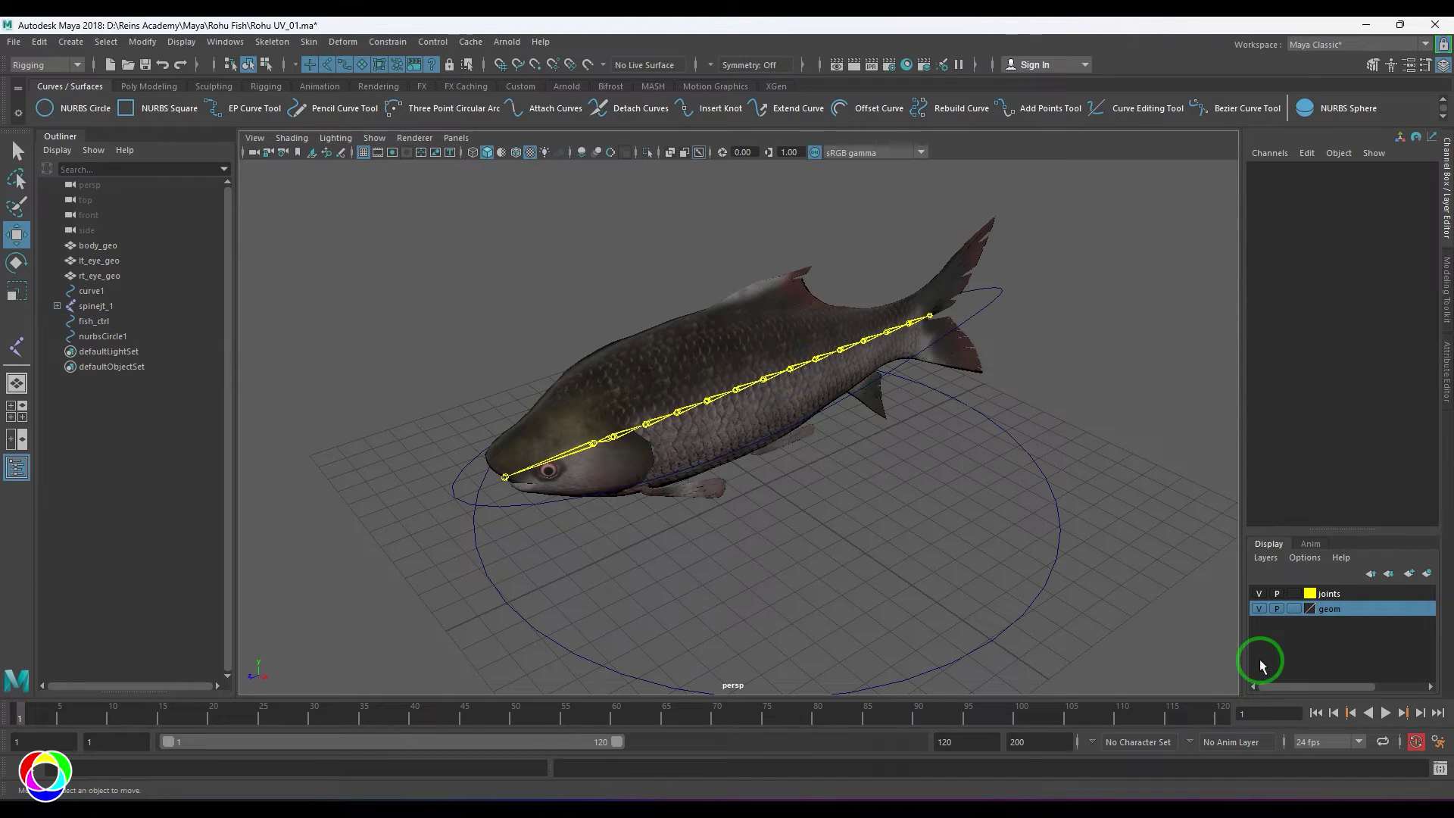
{"action": "left_click", "coordinate": [1259, 609]}
{"action": "left_click", "coordinate": [1260, 593]}
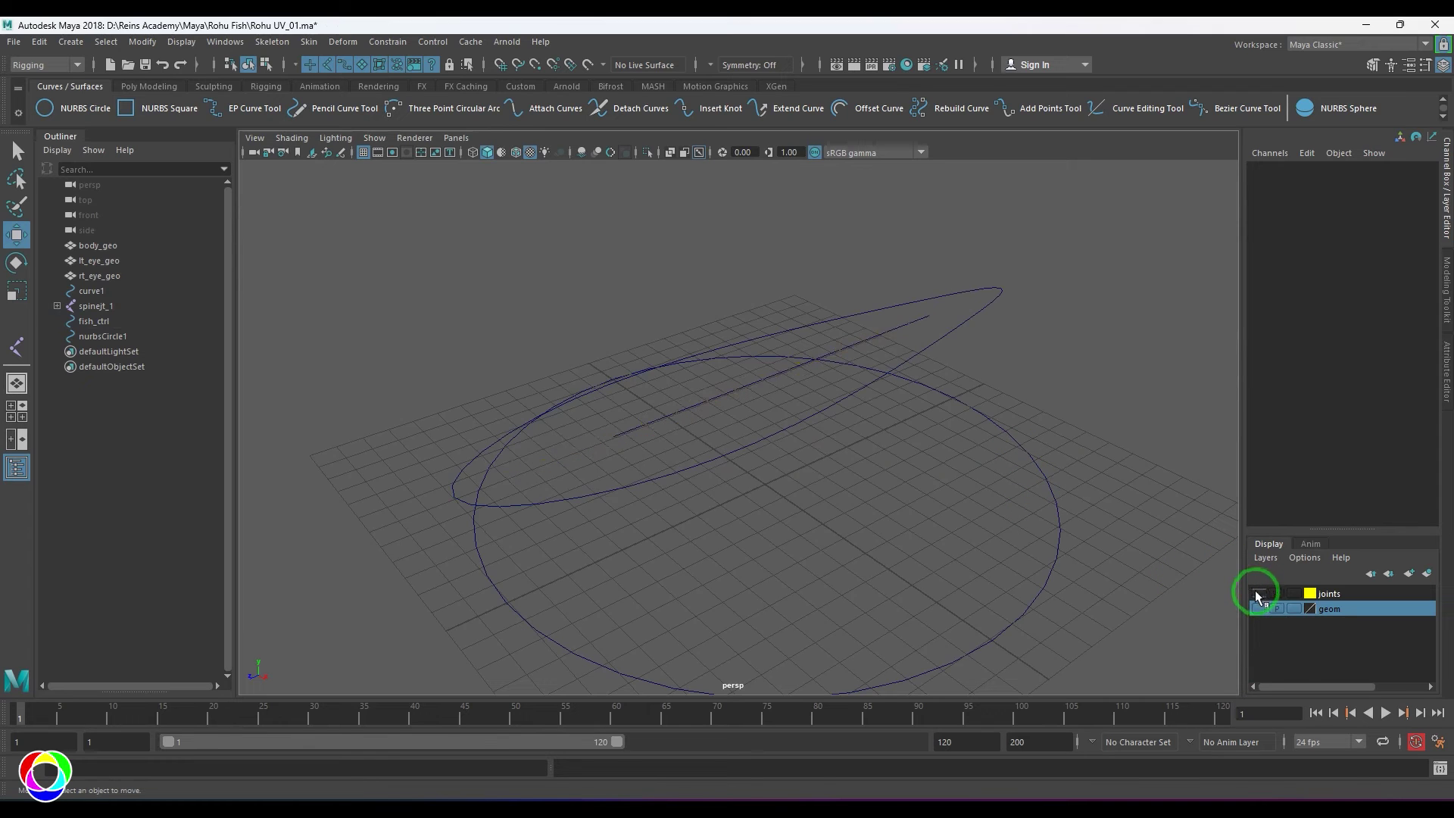
Rename the spine curve curve1 as IK_spine_curve.
{"action": "left_click", "coordinate": [645, 424]}
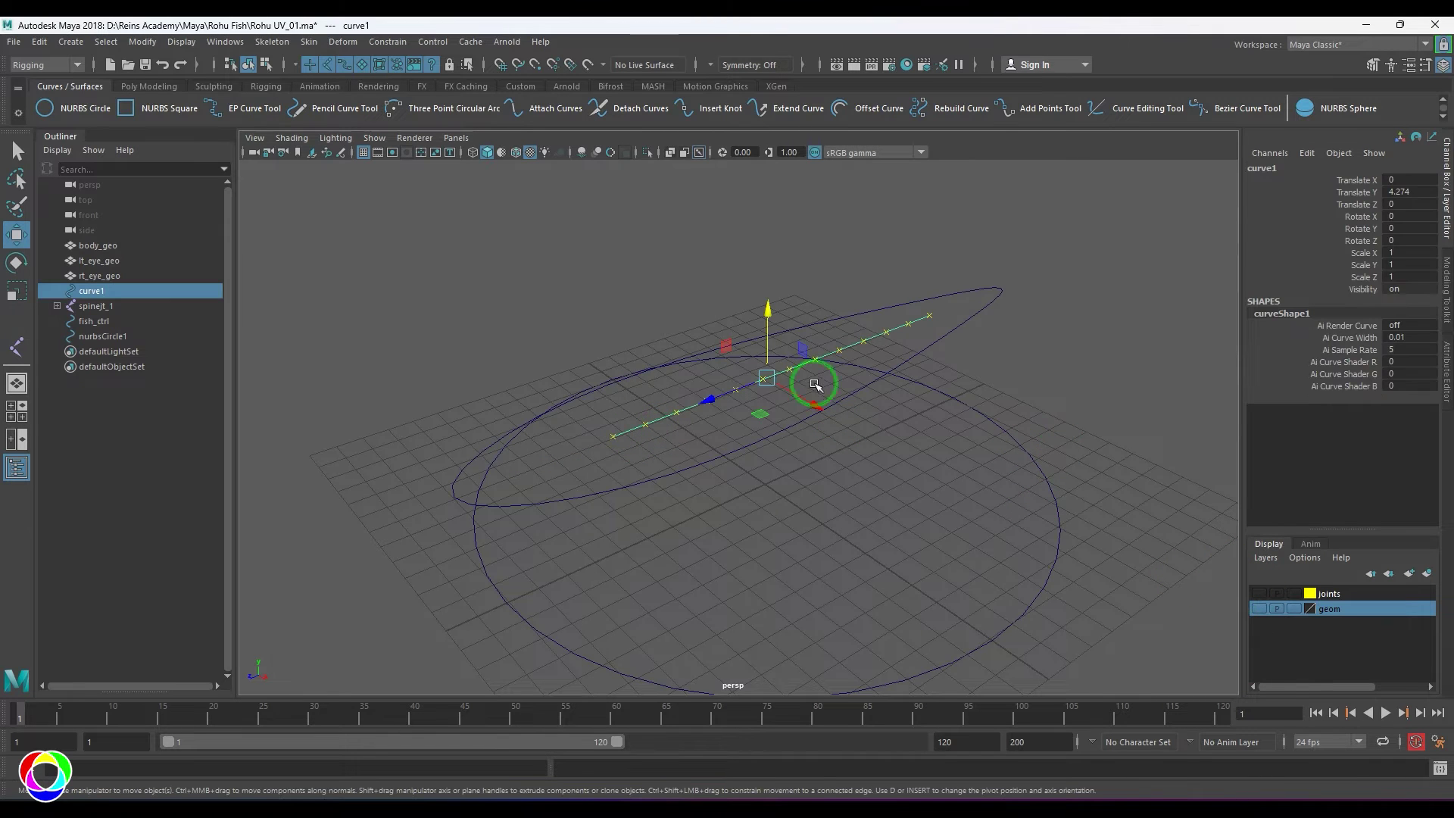
{"action": "left_click", "coordinate": [1297, 168]}
{"action": "type", "text": "IK_spine_ccur"}
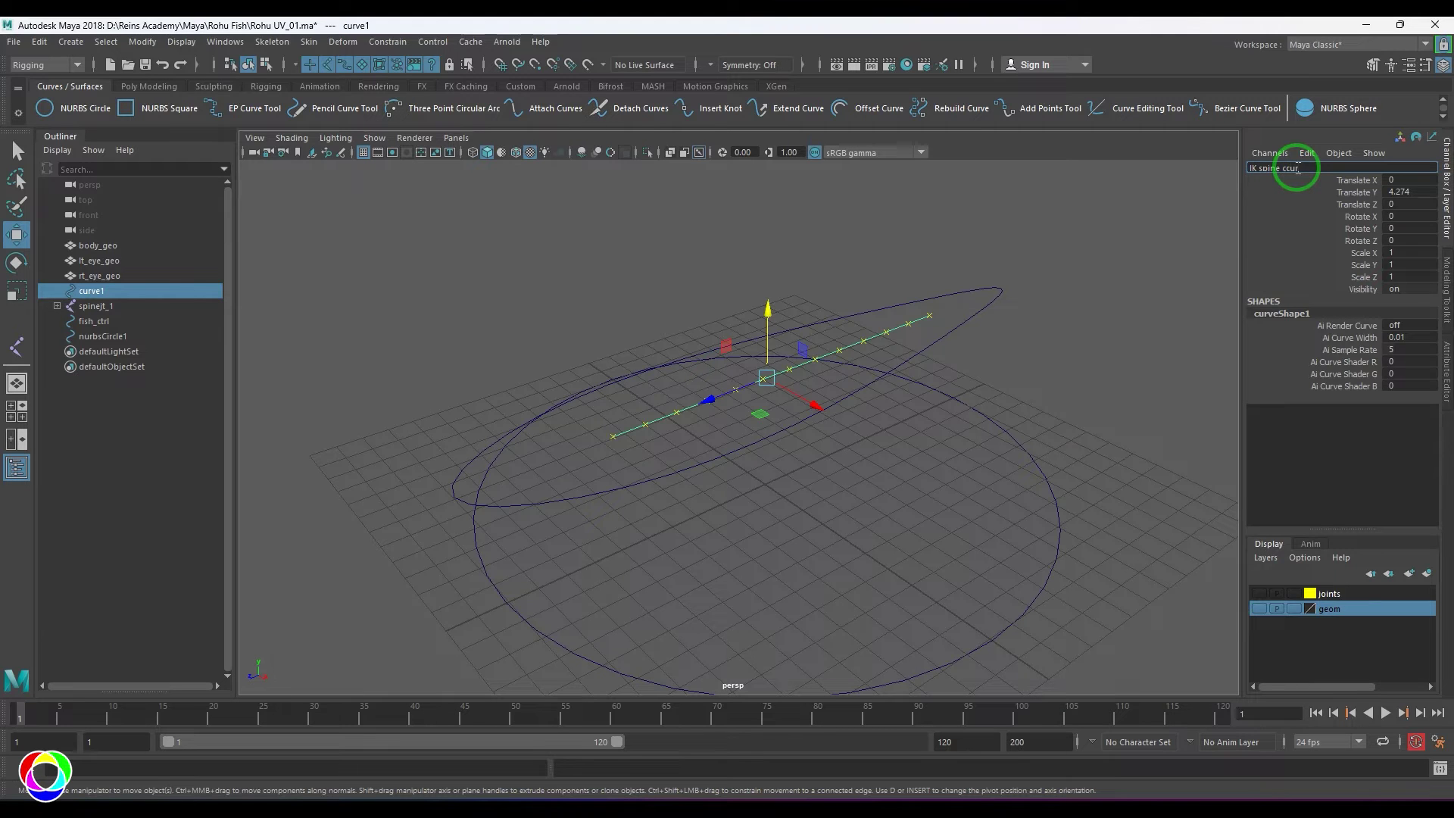
{"action": "type", "text": "ve"}
{"action": "key", "text": "Return"}
{"action": "left_click", "coordinate": [1295, 175]}
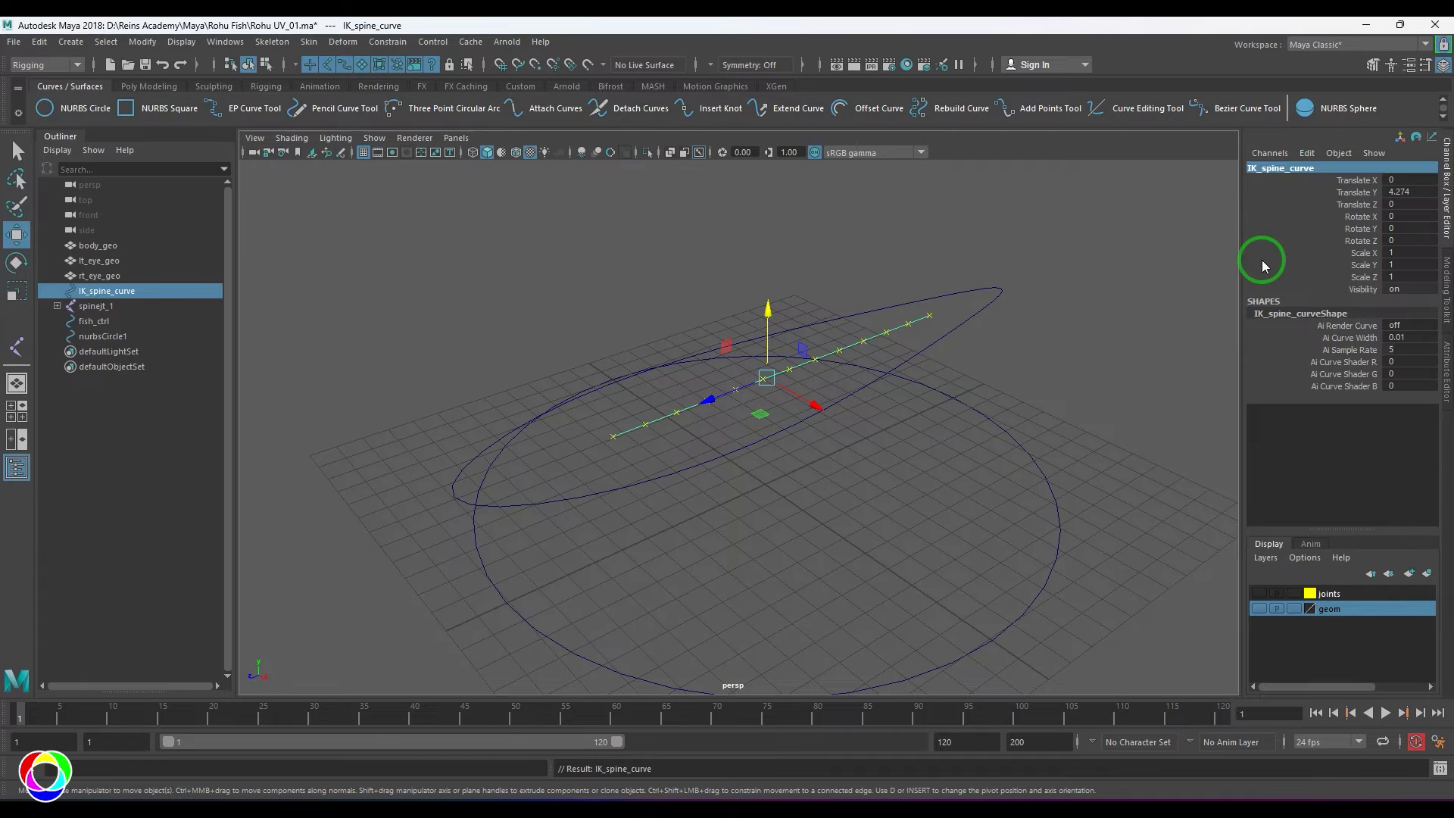
{"action": "left_click", "coordinate": [1077, 455]}
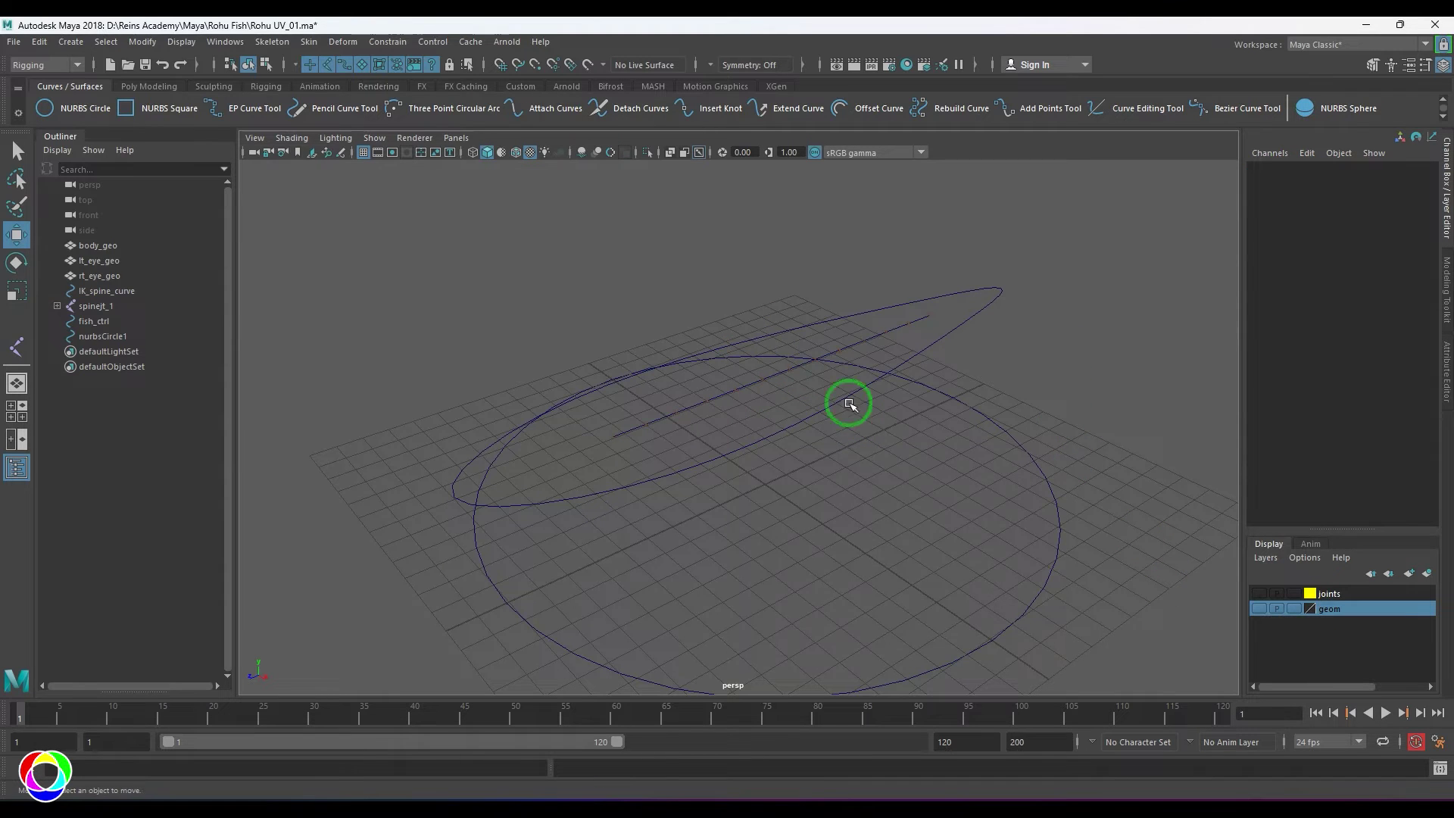
Create an IK spline handle from spinejt_1 to the last tail joint using IK_spine_curve, with Auto create curve off.
{"action": "left_click", "coordinate": [272, 42]}
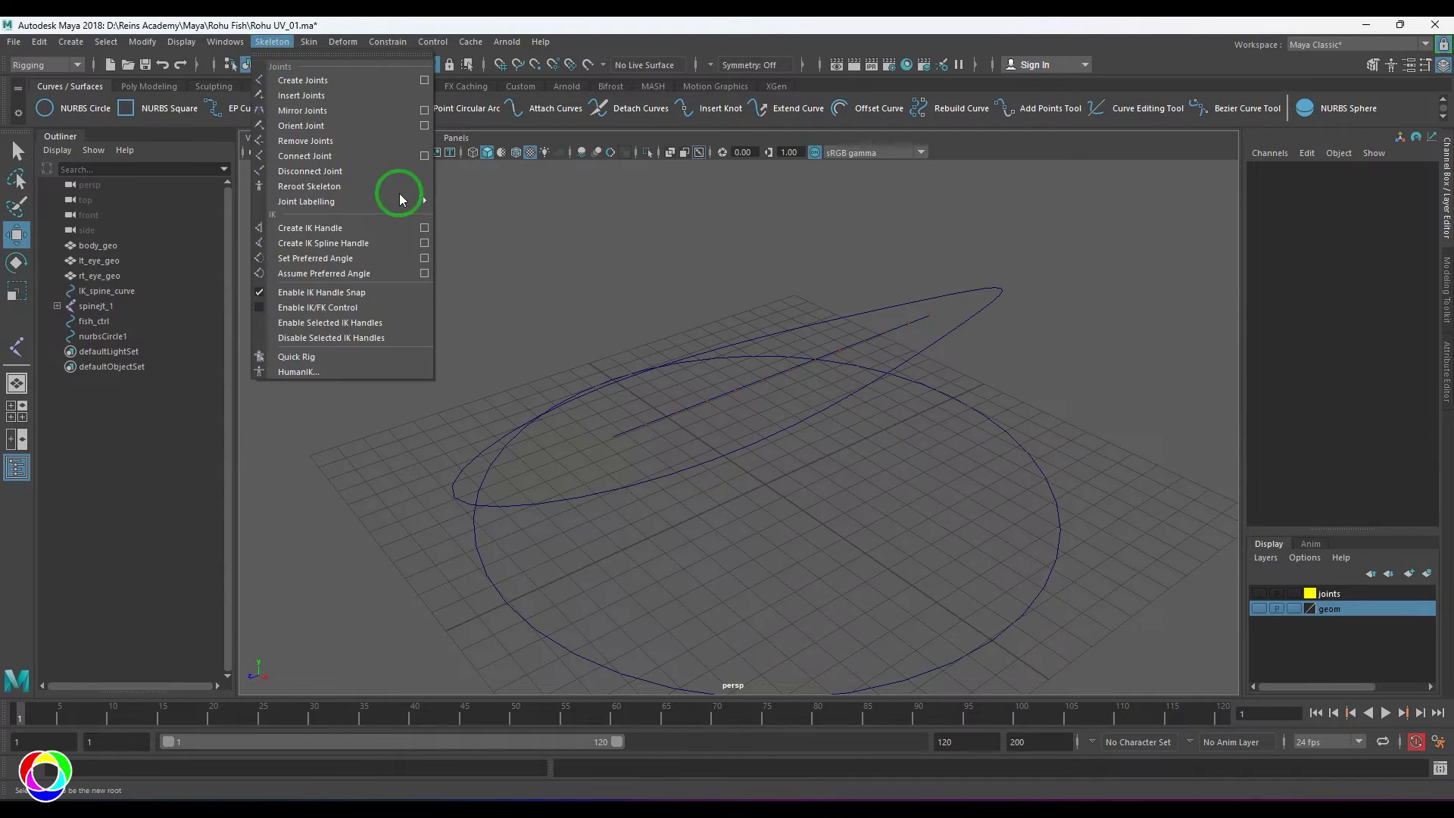
{"action": "left_click", "coordinate": [425, 243]}
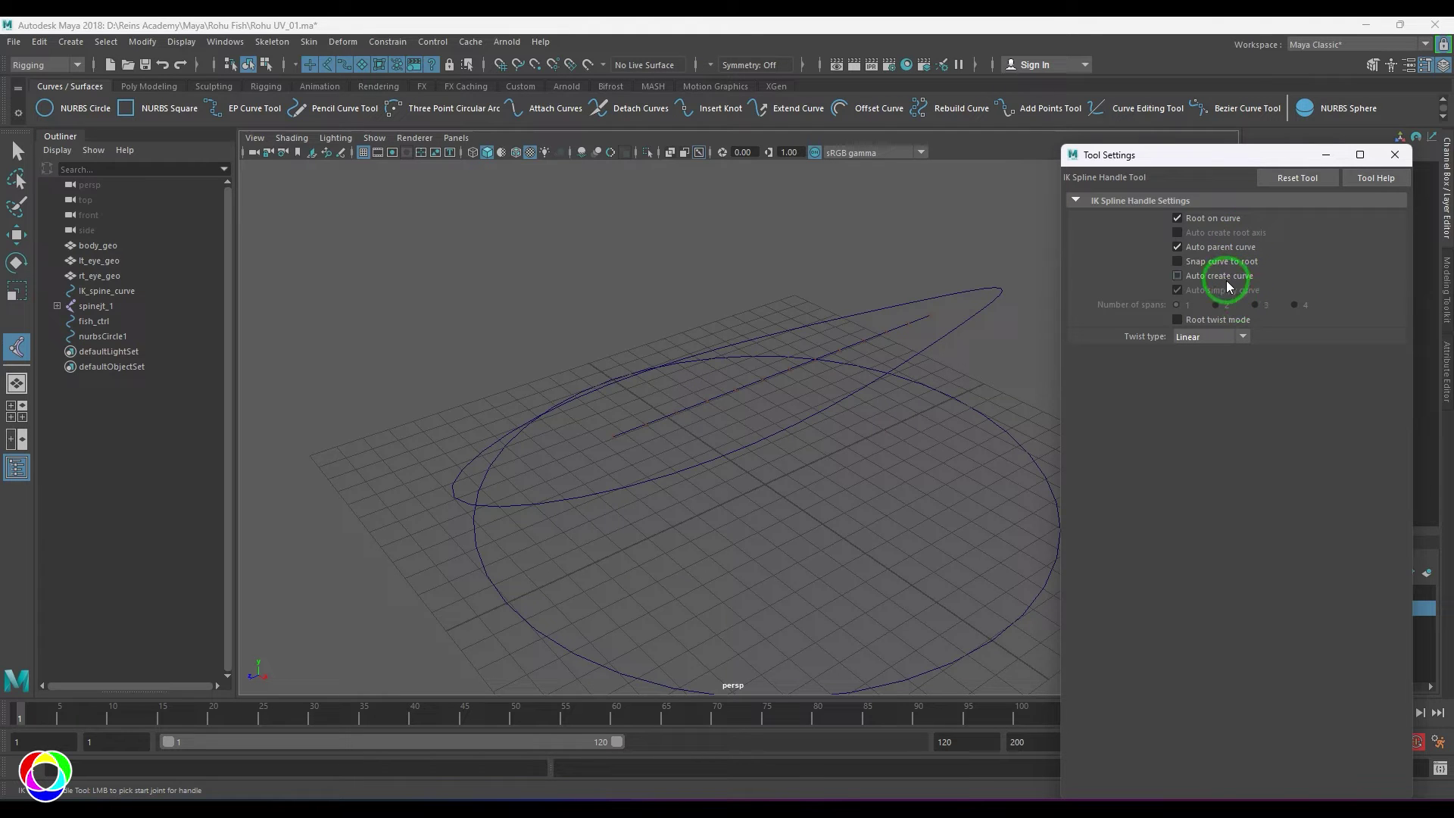
{"action": "left_click_drag", "start_coordinate": [1273, 155], "coordinate": [969, 665]}
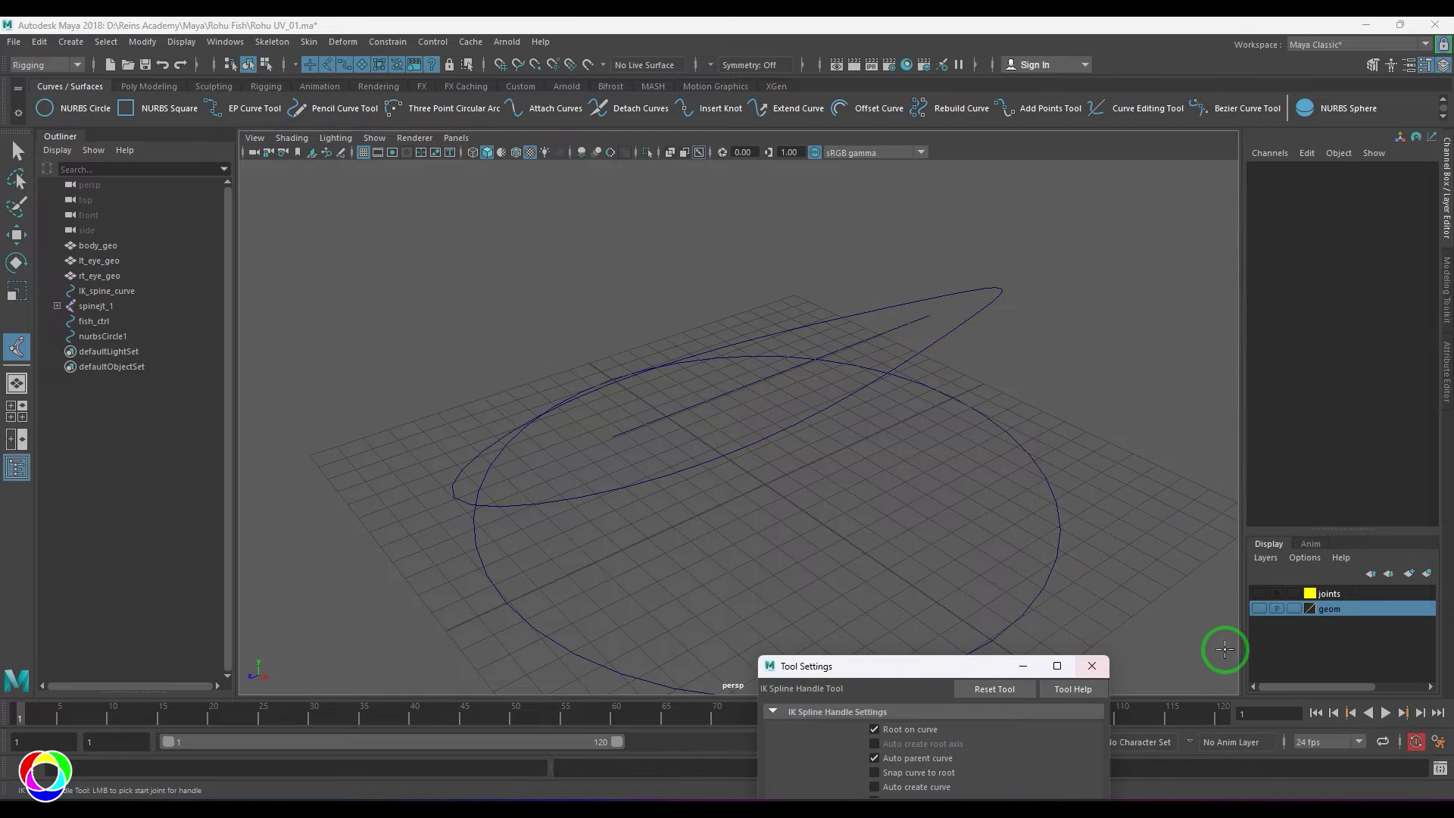
{"action": "left_click", "coordinate": [1259, 593]}
{"action": "scroll", "coordinate": [613, 453], "scroll_direction": "up", "scroll_amount": 3}
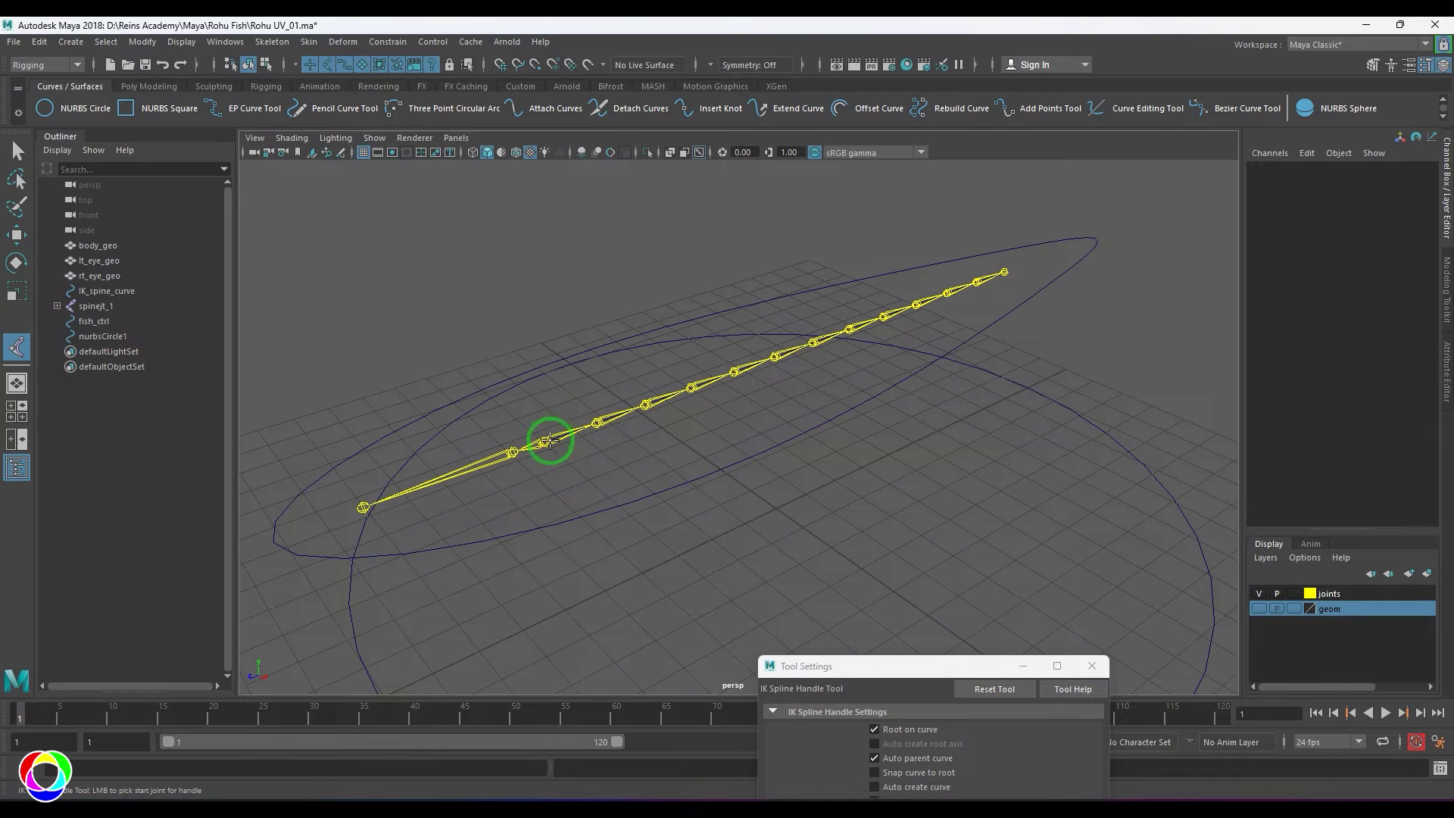
{"action": "left_click", "coordinate": [546, 443]}
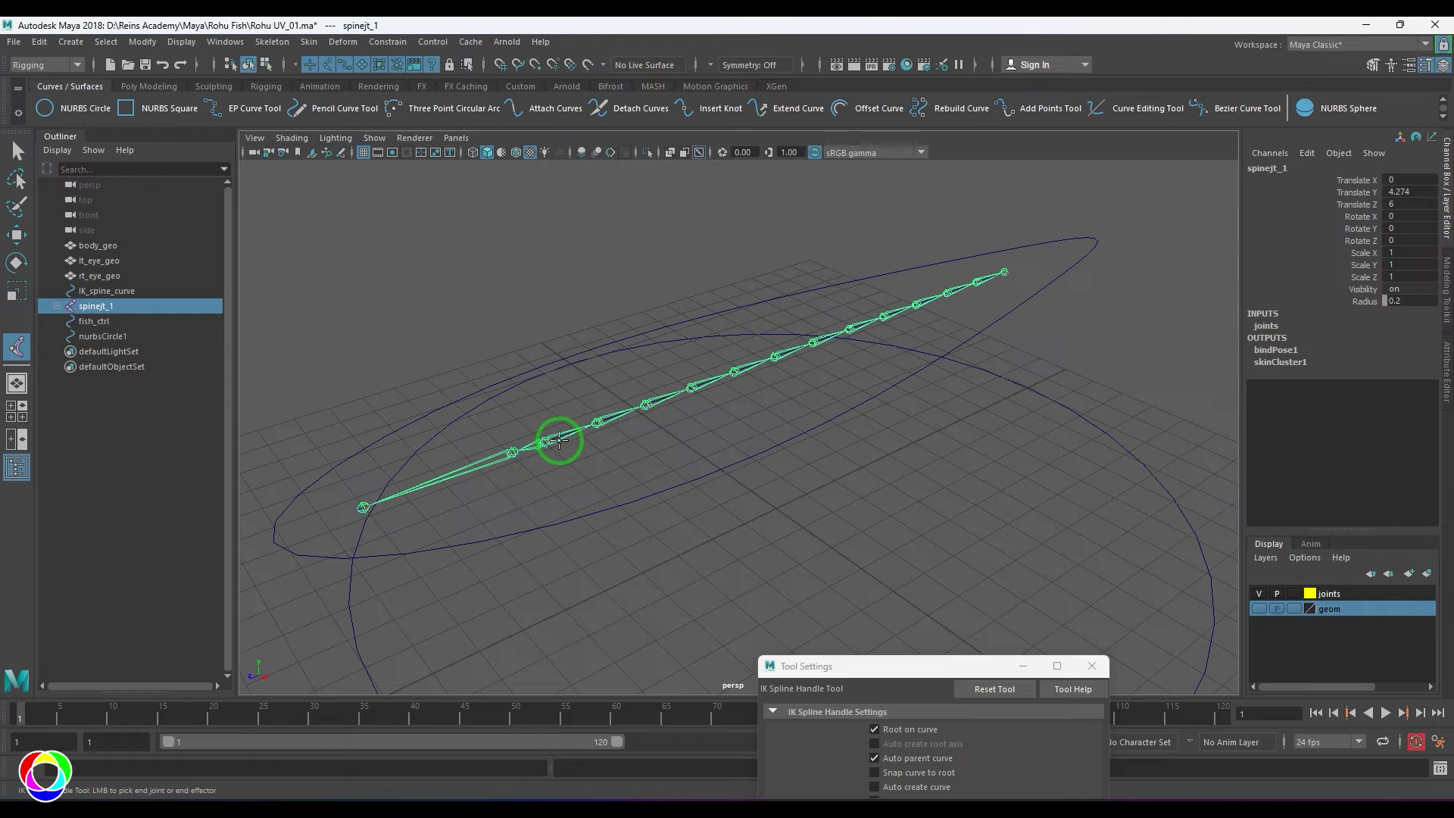
{"action": "left_click", "coordinate": [1005, 273]}
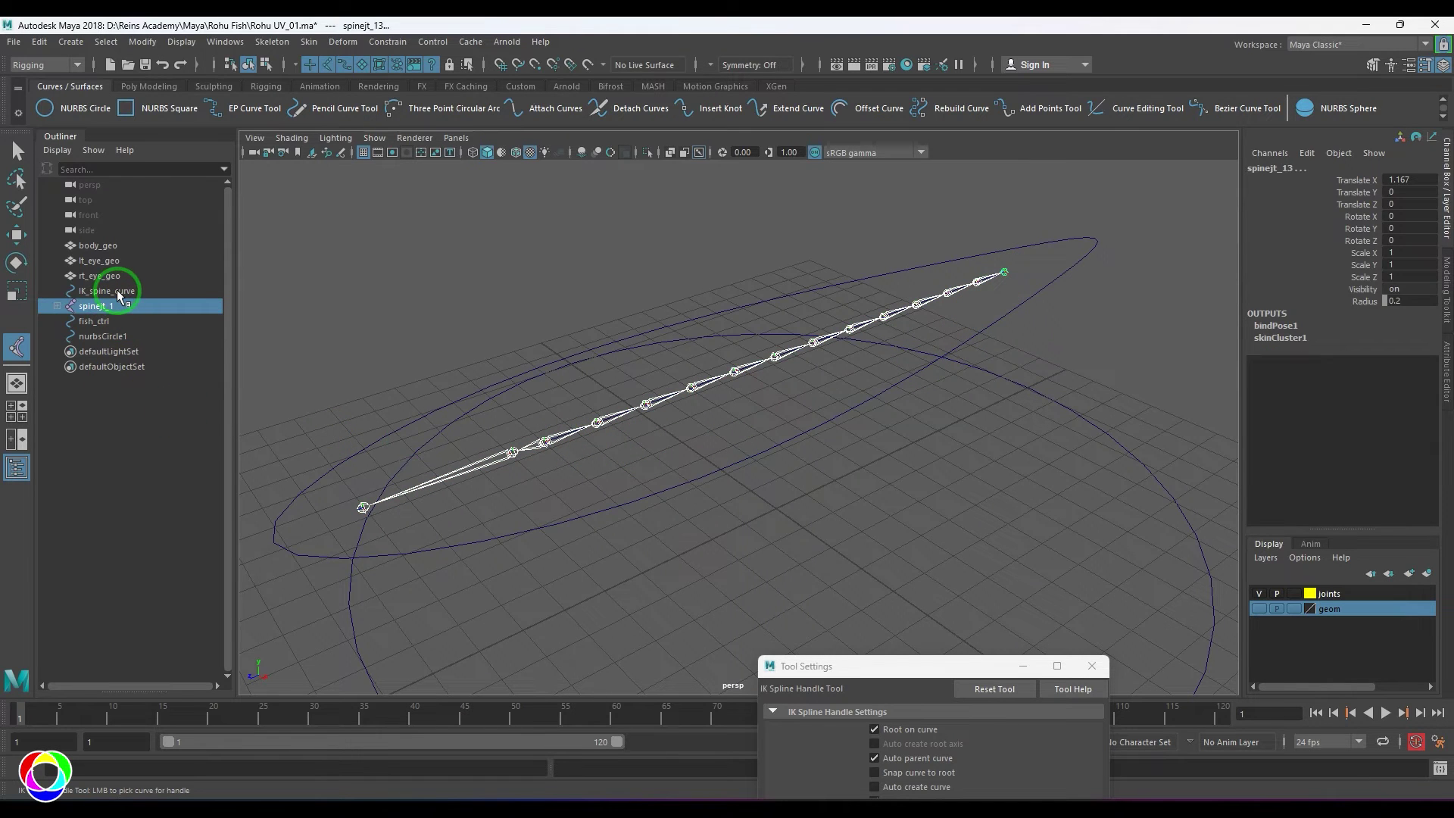
{"action": "left_click", "coordinate": [1259, 594]}
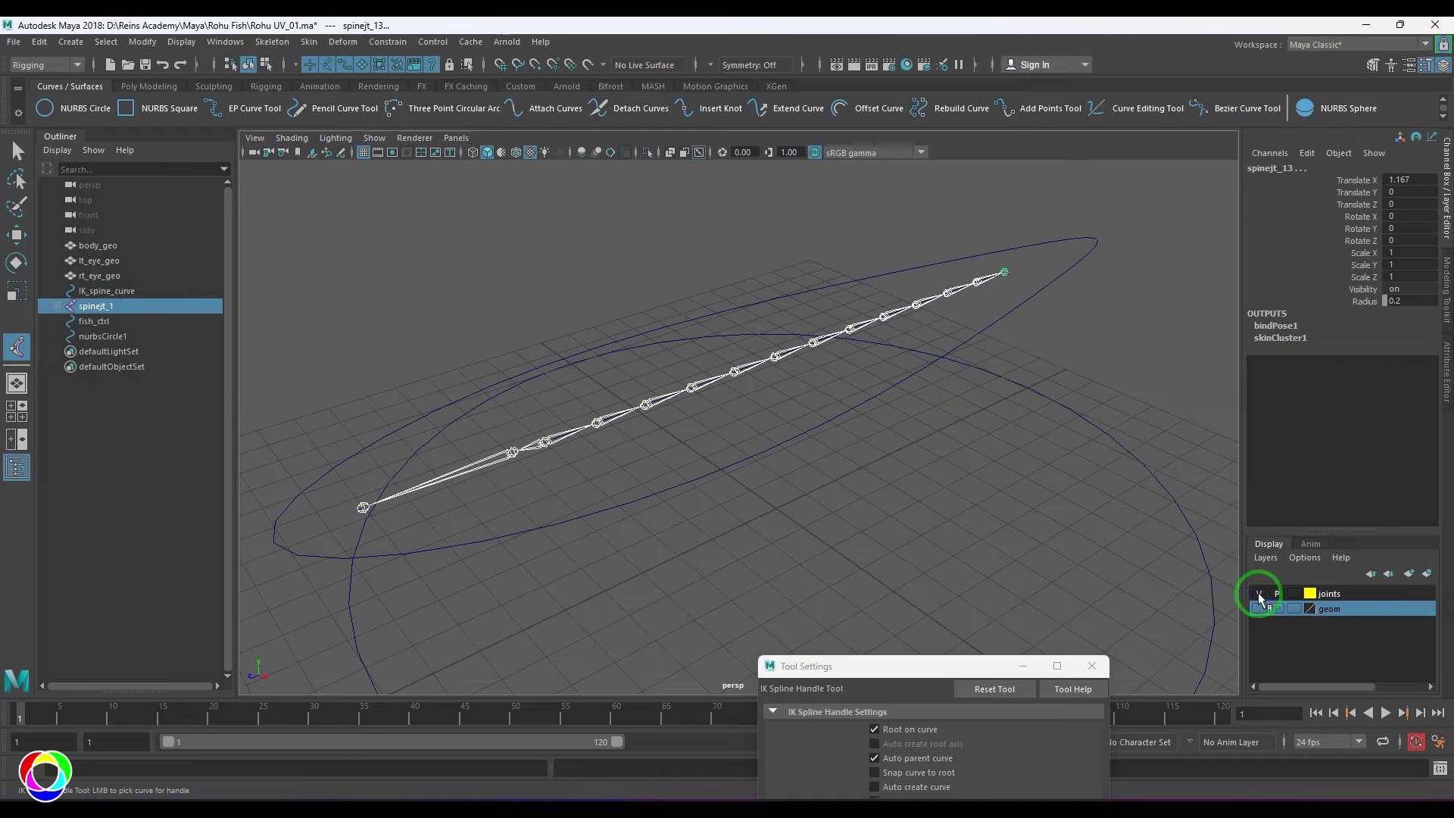
{"action": "left_click", "coordinate": [119, 289]}
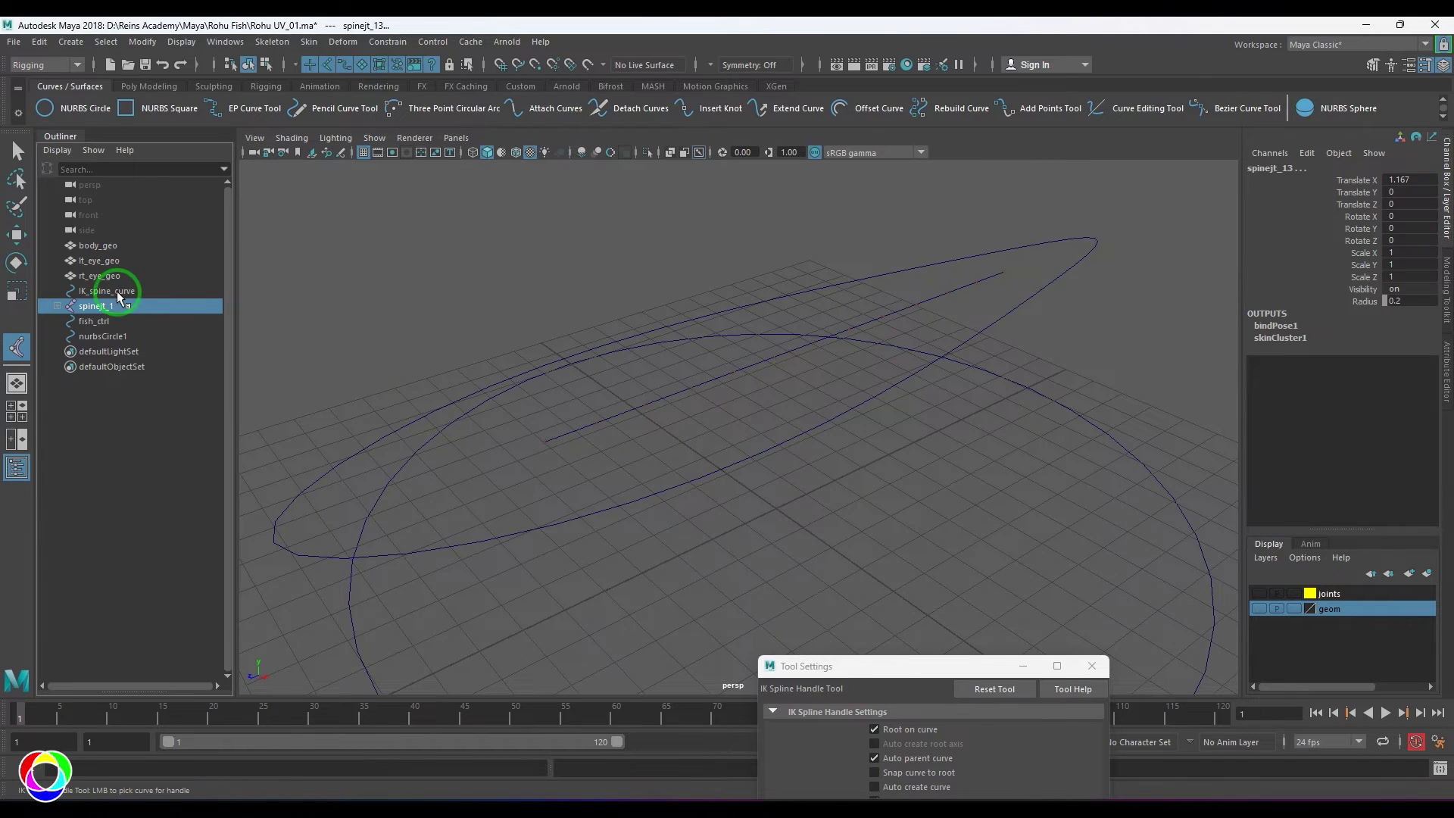
With the fish mesh shown, test ikHandle1's Twist at about 71 and reset it to 0.
{"action": "left_click", "coordinate": [1259, 608]}
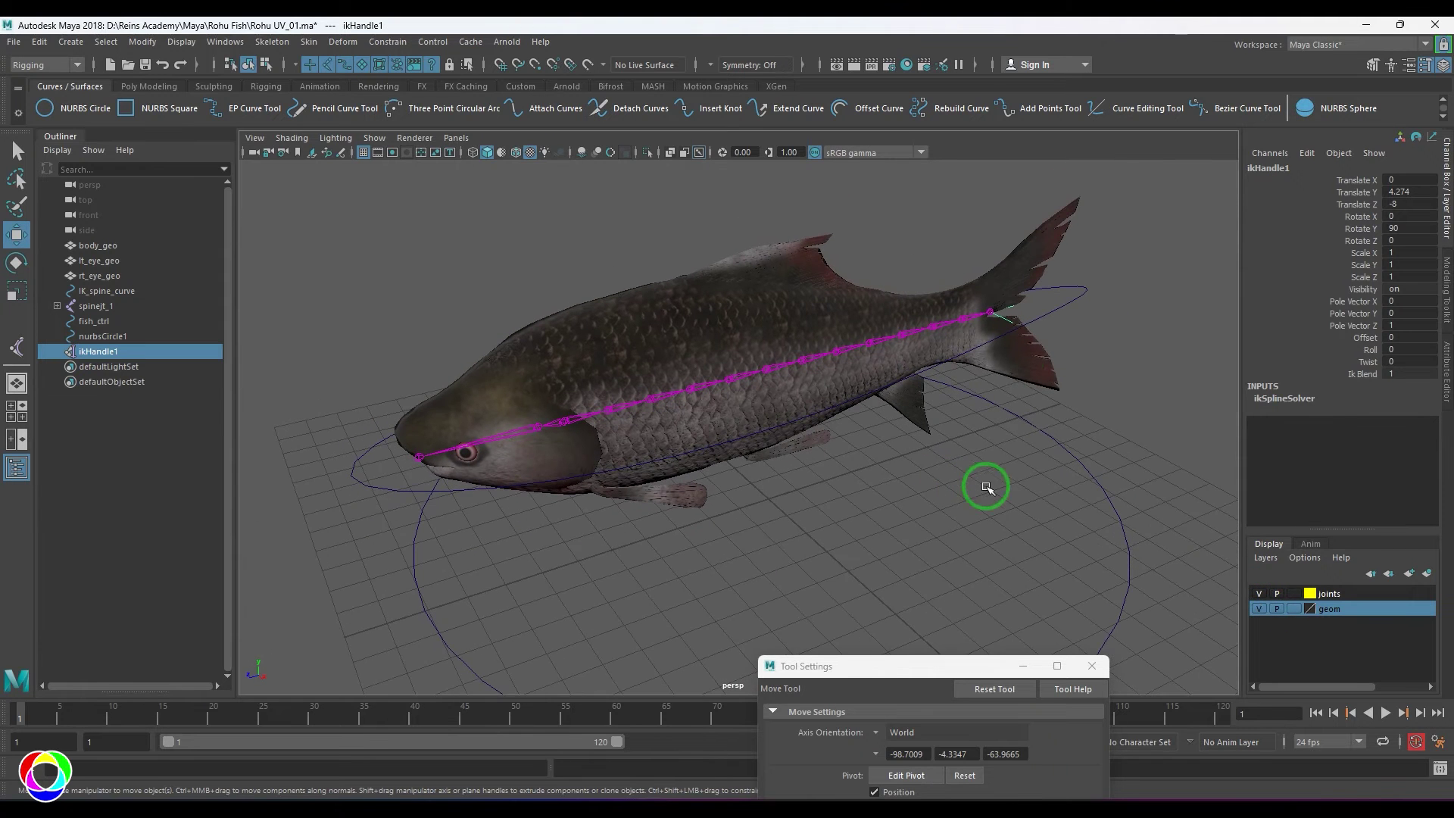
{"action": "left_click", "coordinate": [1146, 393]}
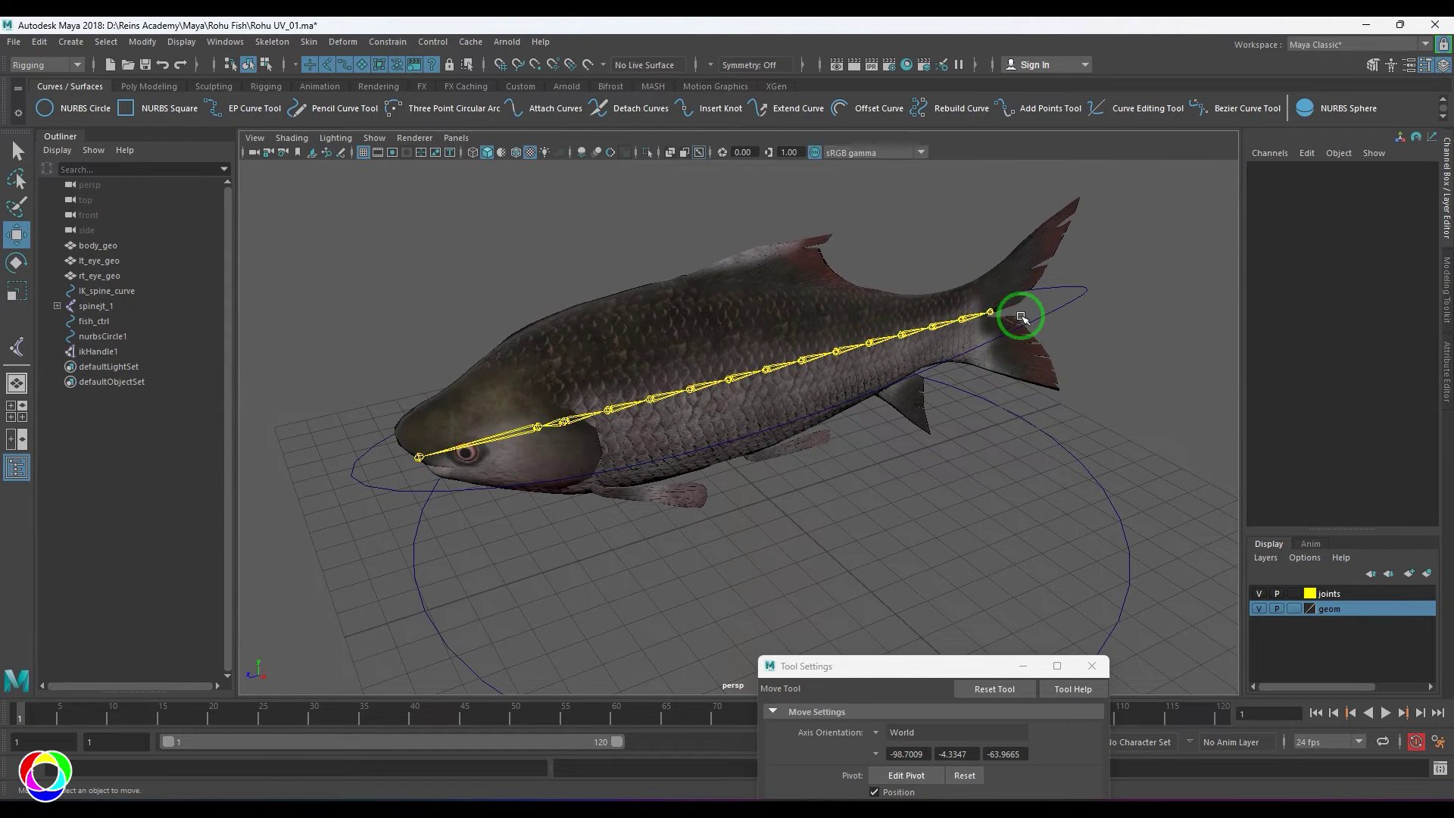
{"action": "left_click", "coordinate": [1038, 325]}
{"action": "left_click", "coordinate": [1368, 362]}
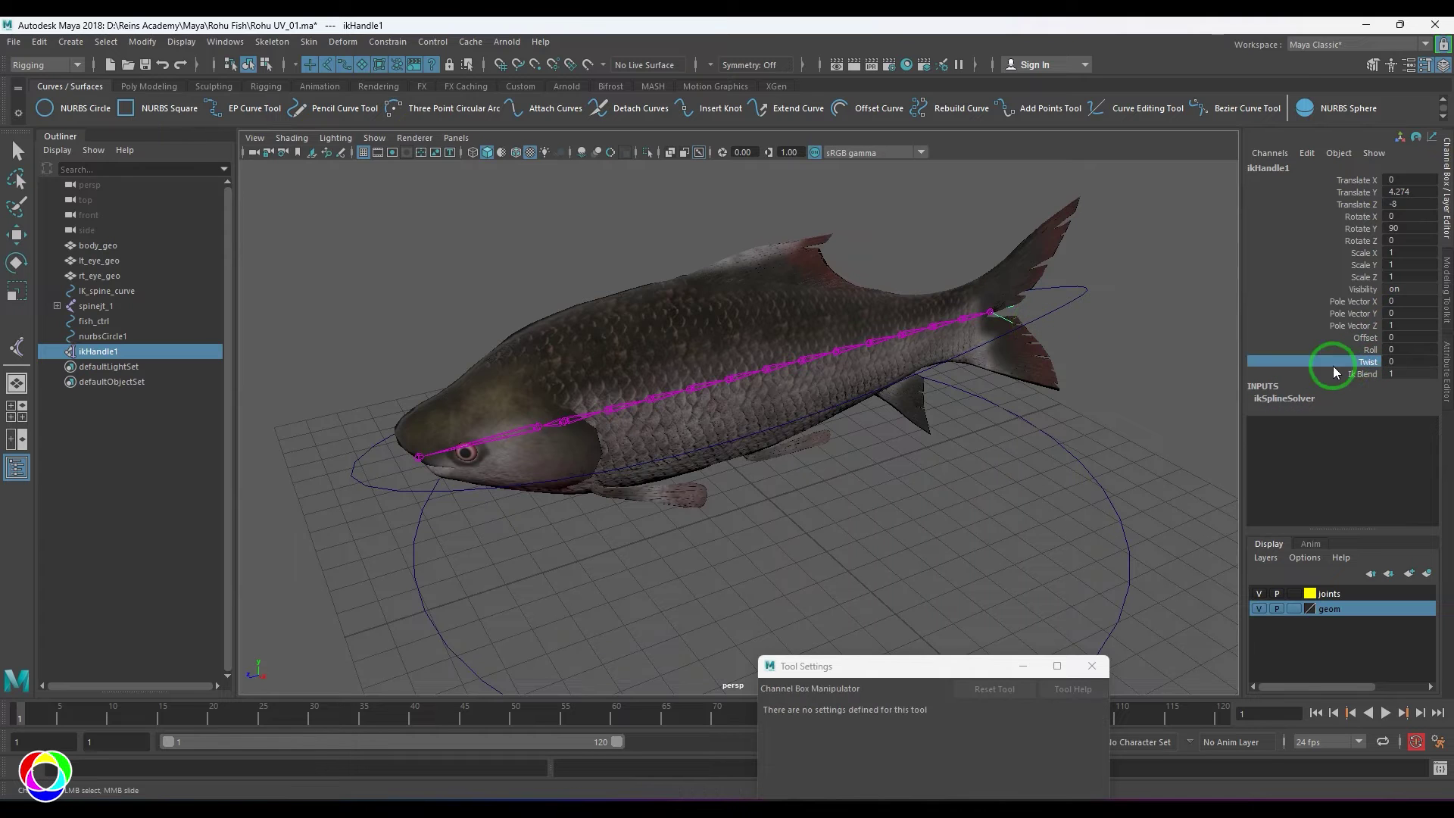
{"action": "middle_click_drag", "start_coordinate": [877, 355], "coordinate": [925, 351]}
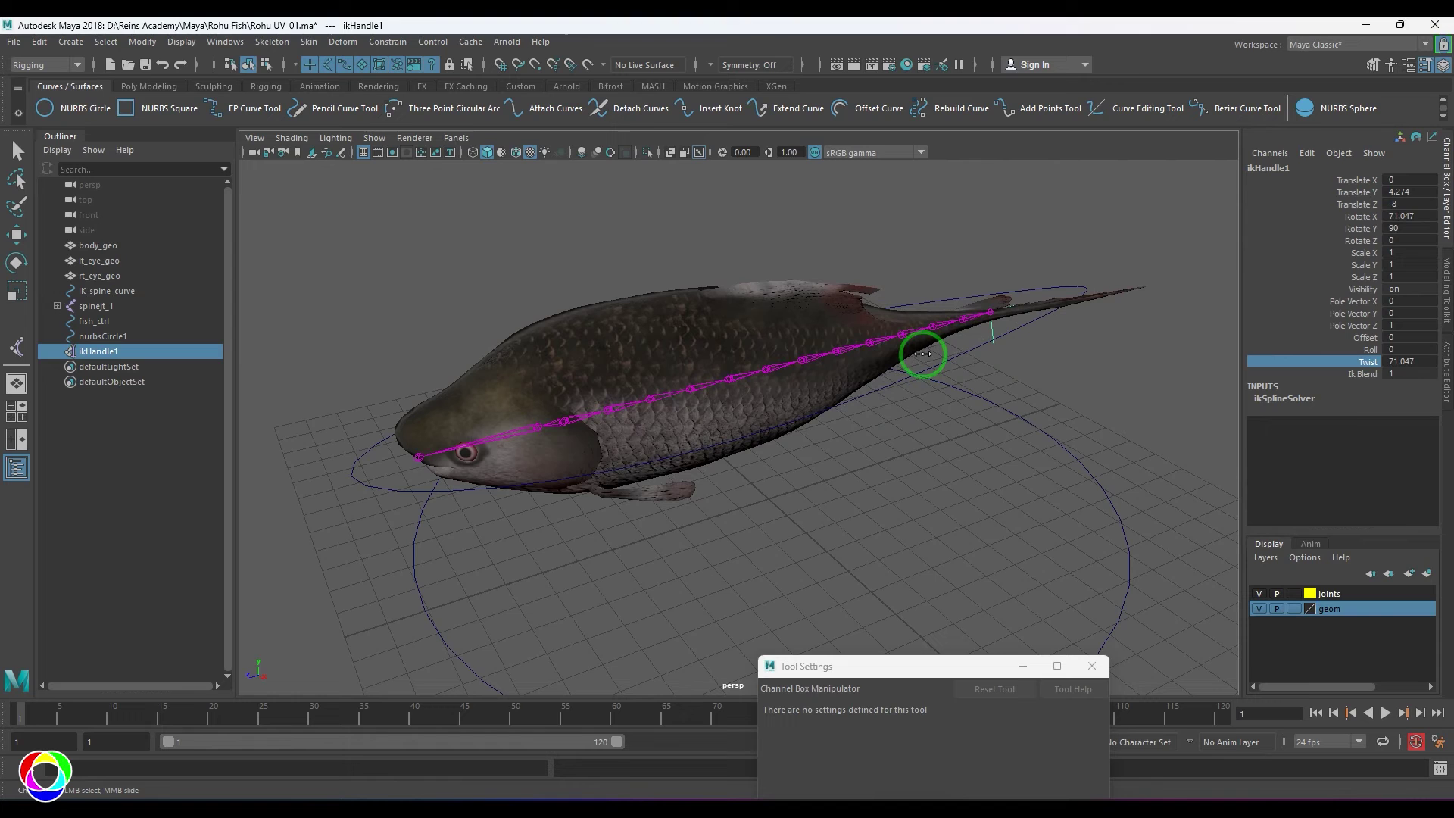
{"action": "double_click", "coordinate": [1402, 362]}
{"action": "type", "text": "0"}
{"action": "key", "text": "Return"}
Try out the Roll and Offset attributes of ikHandle1 and undo the changes.
{"action": "left_click", "coordinate": [1370, 349]}
{"action": "middle_click_drag", "start_coordinate": [833, 371], "coordinate": [1185, 394]}
{"action": "key", "text": "ctrl+z"}
{"action": "left_click", "coordinate": [1370, 339]}
{"action": "middle_click_drag", "start_coordinate": [834, 384], "coordinate": [883, 400]}
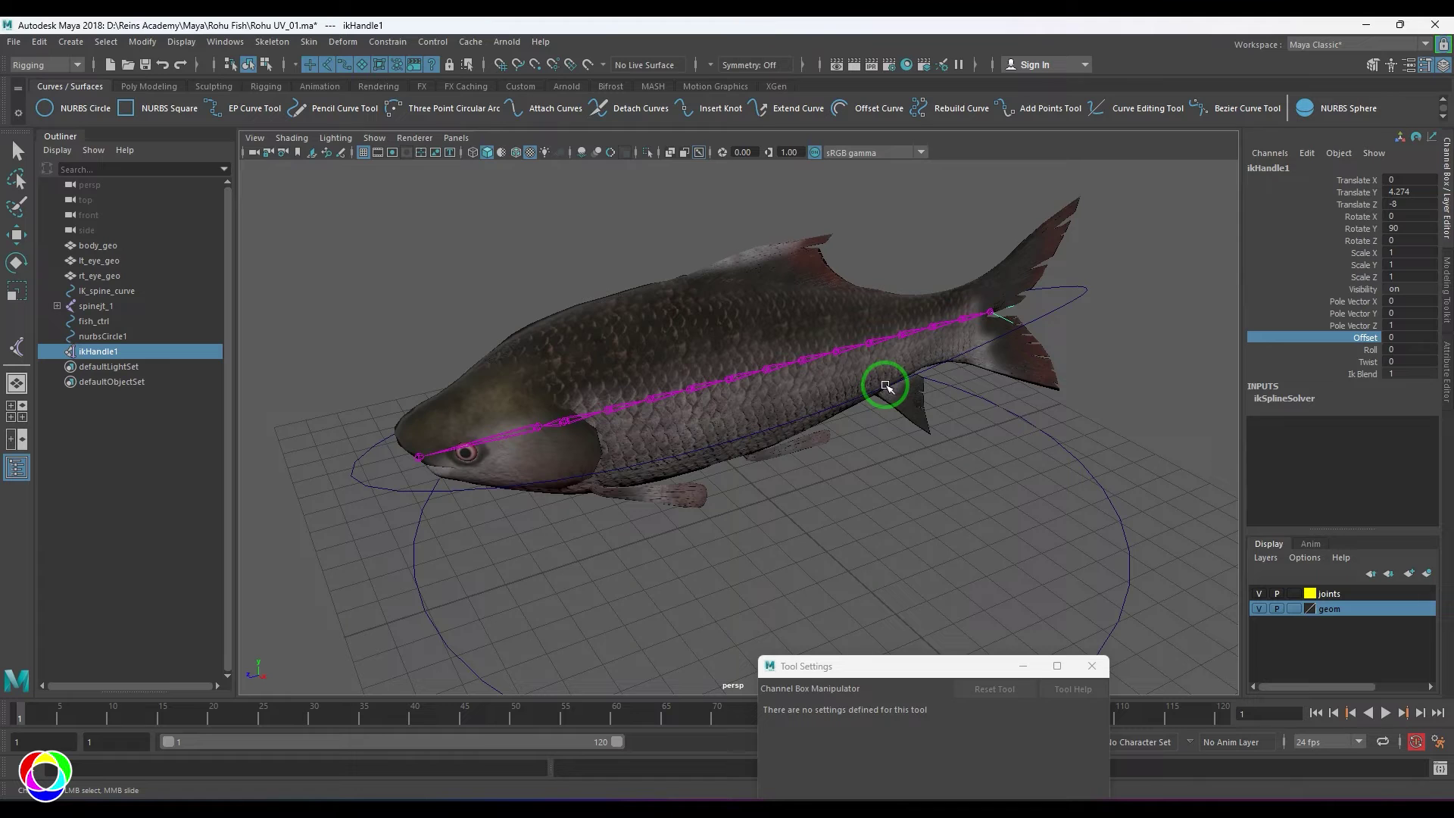
Close the tool settings and hide the geom and joints layers.
{"action": "left_click_drag", "start_coordinate": [960, 666], "coordinate": [1073, 268]}
{"action": "left_click", "coordinate": [1205, 268]}
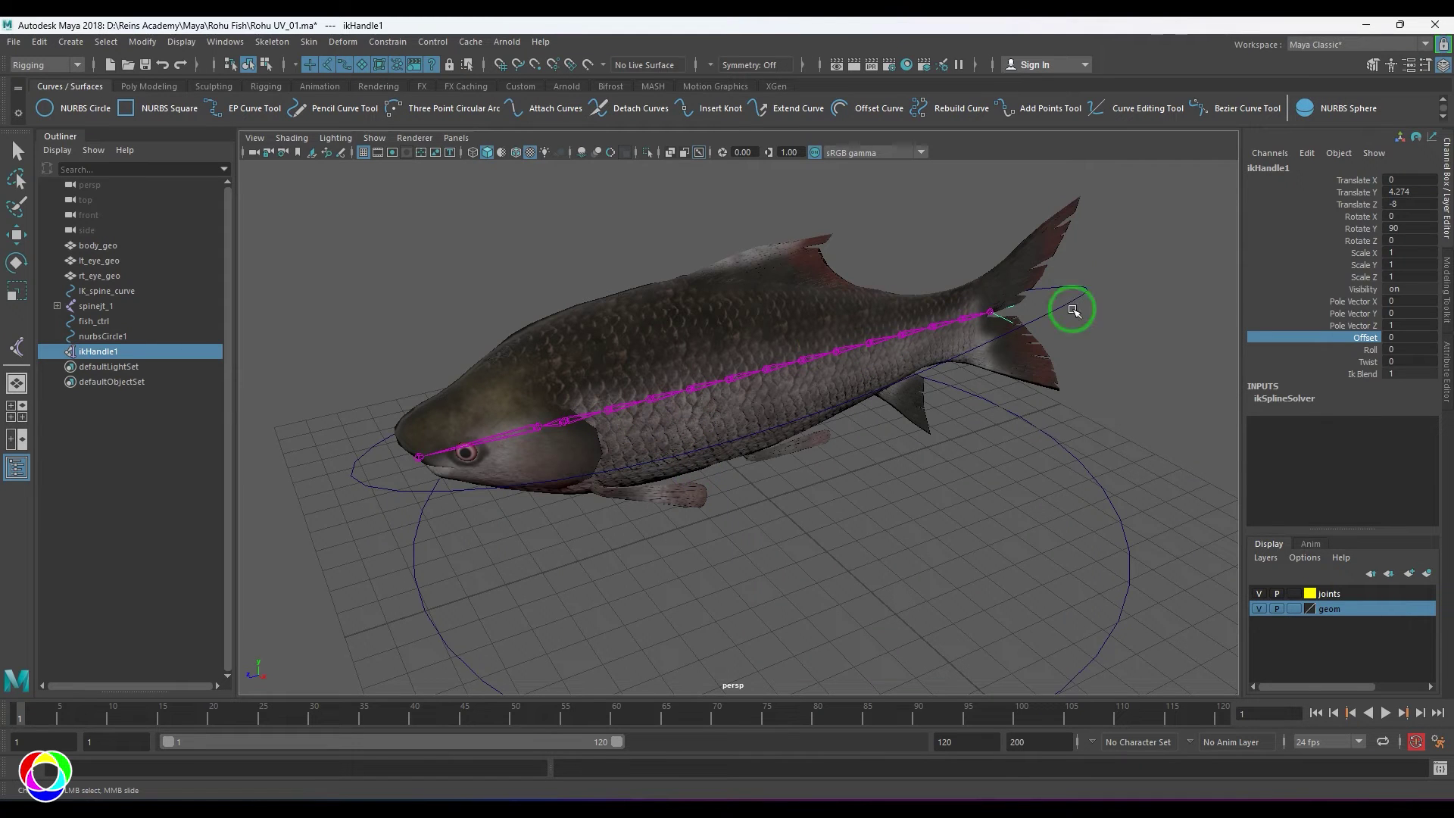
{"action": "left_click", "coordinate": [1259, 609]}
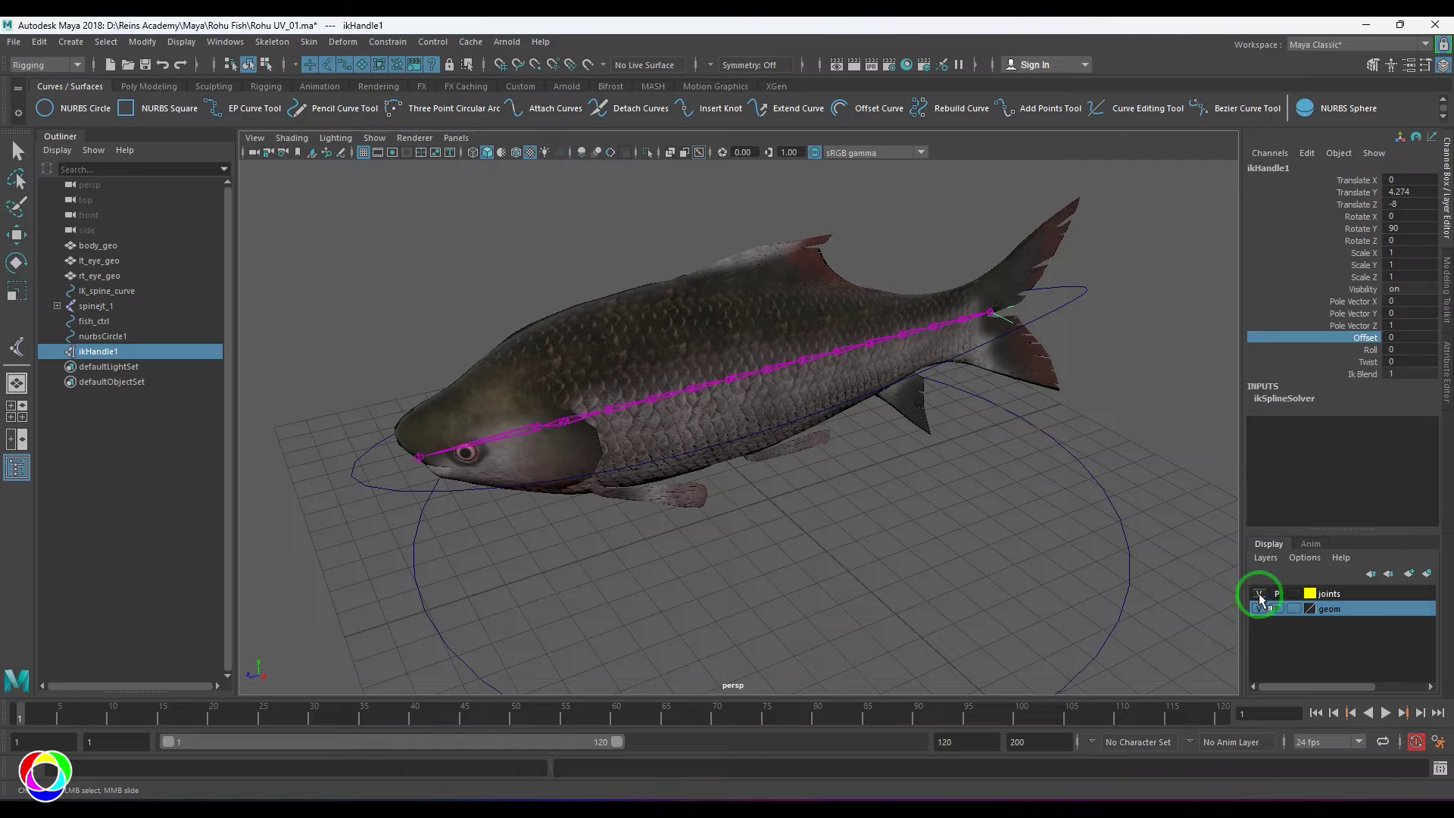
{"action": "left_click", "coordinate": [1259, 594]}
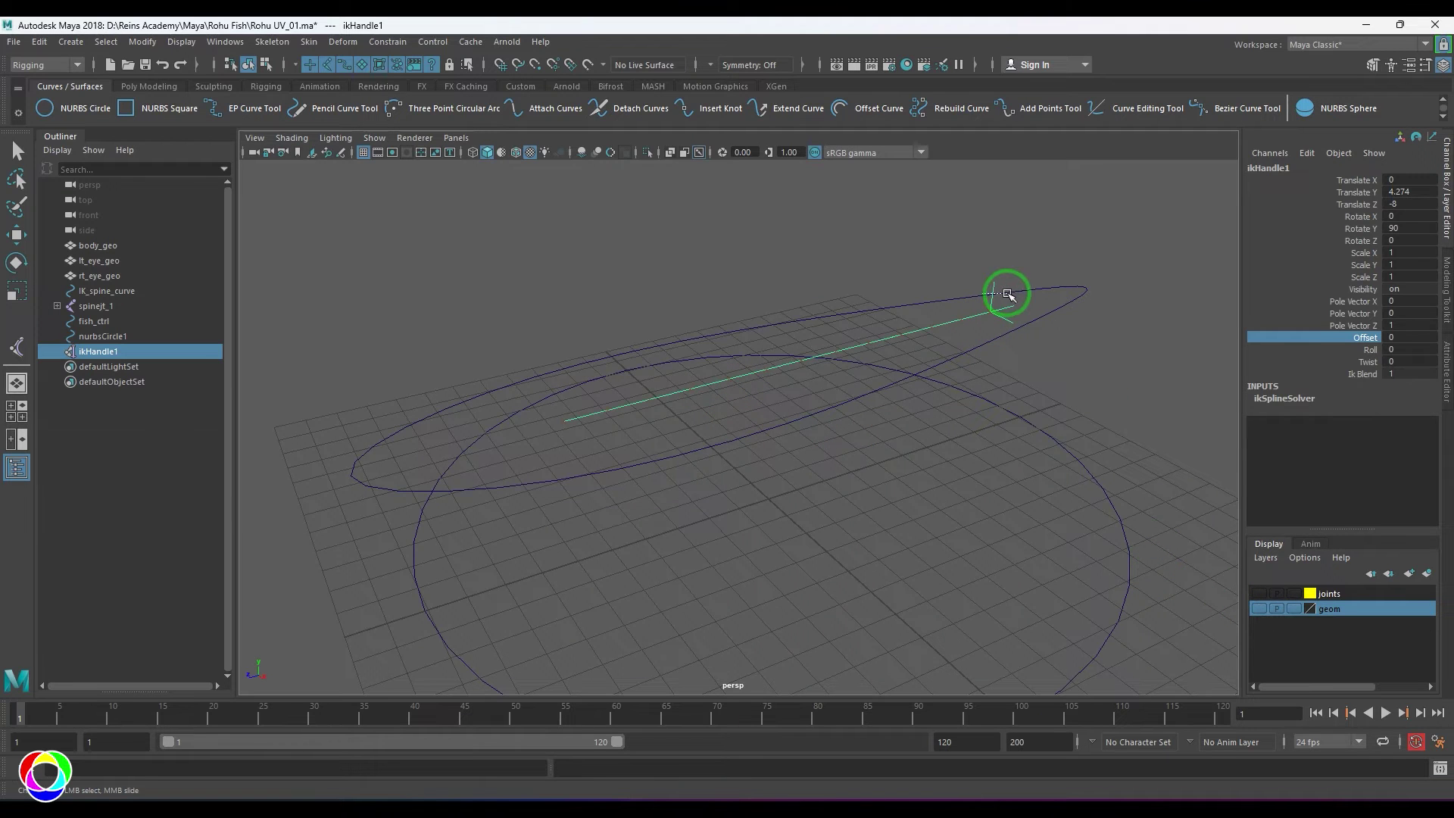
Add the selected ikHandle1 to the joints layer.
{"action": "right_click", "coordinate": [1328, 594]}
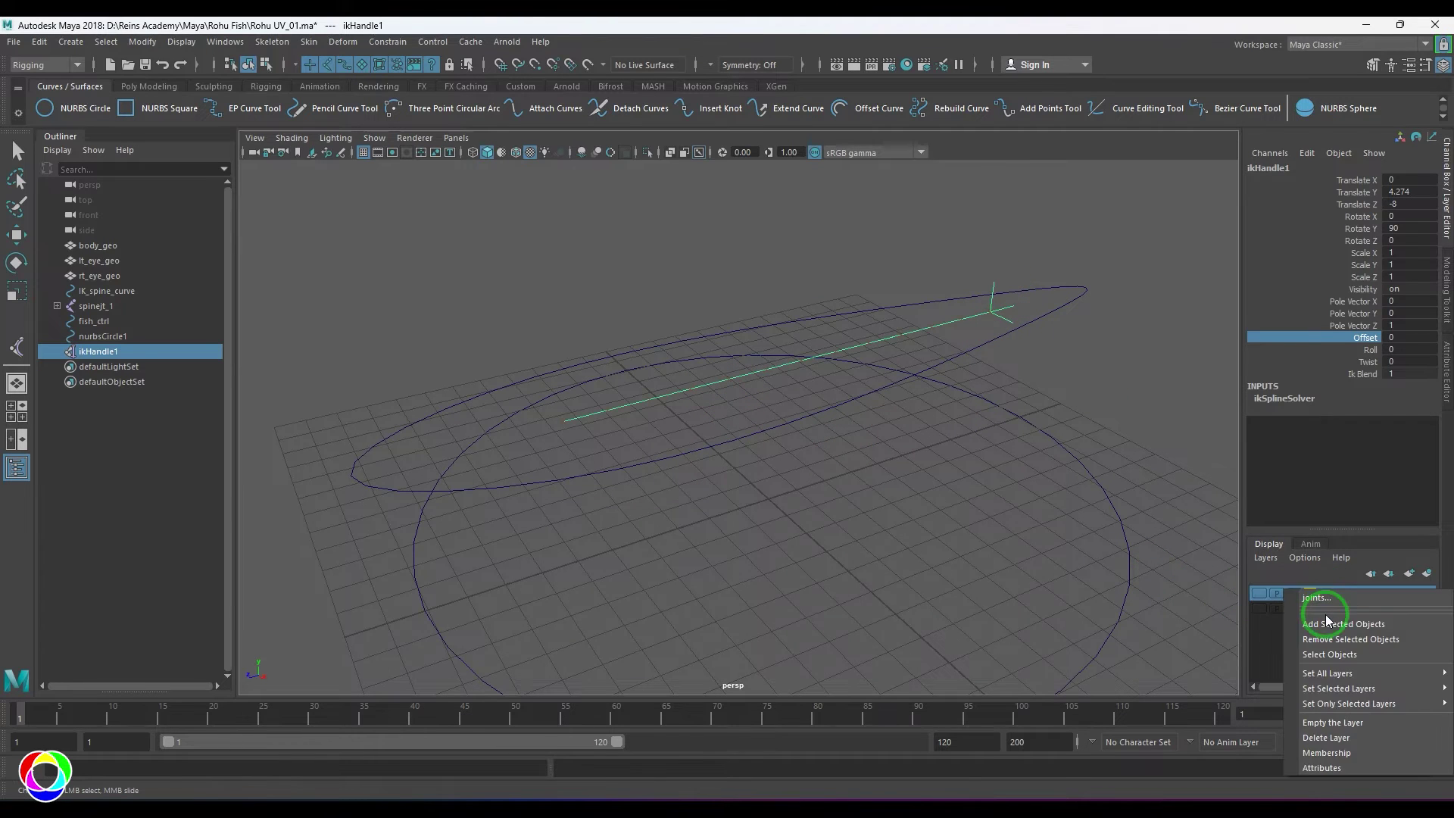
{"action": "left_click", "coordinate": [1330, 621]}
{"action": "left_click", "coordinate": [1111, 389]}
Create a display layer containing IK_spine_curve and give the layer a green color.
{"action": "key", "text": "w"}
{"action": "left_click_drag", "start_coordinate": [945, 314], "coordinate": [869, 400]}
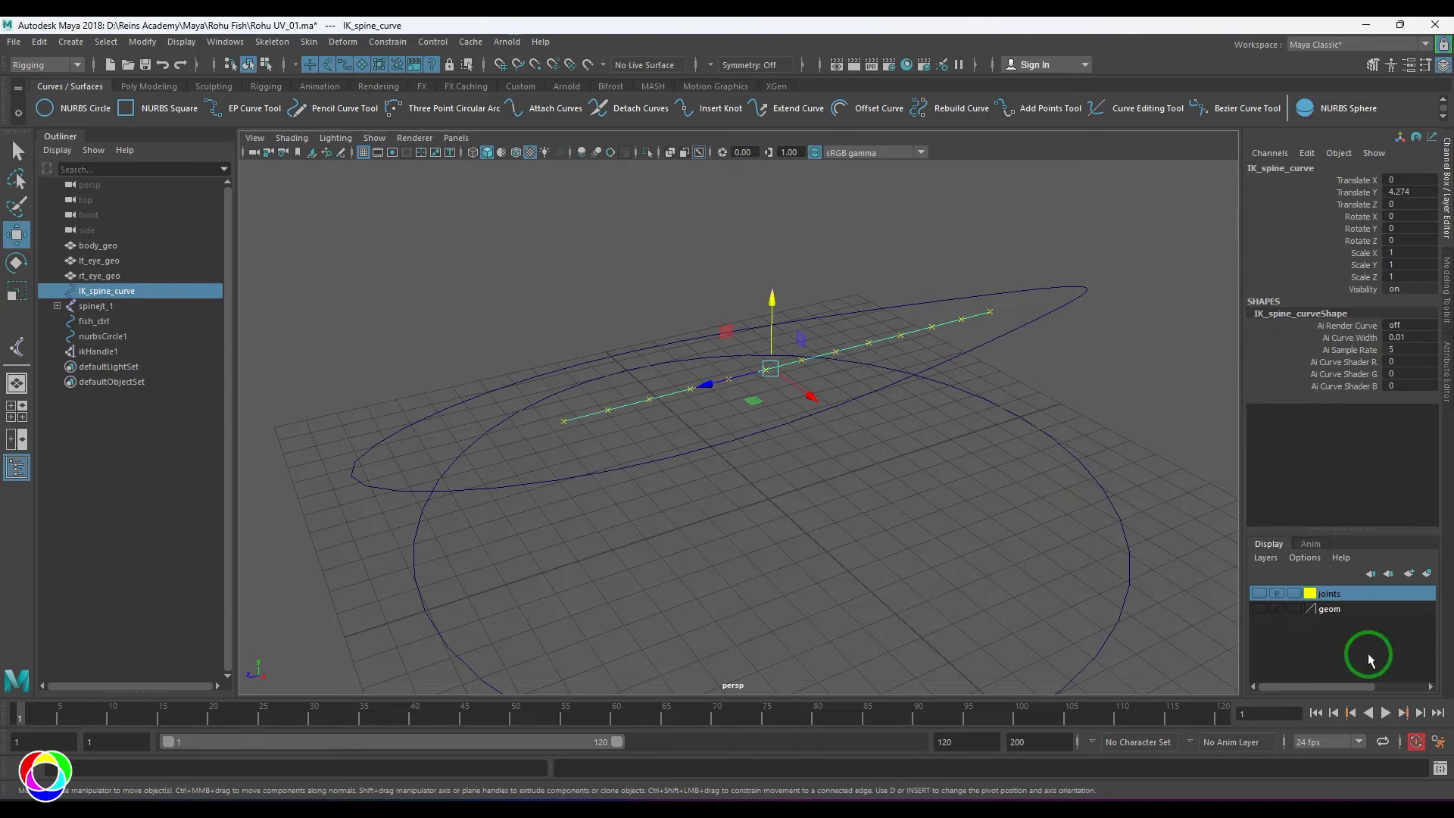
{"action": "left_click", "coordinate": [1427, 573]}
{"action": "double_click", "coordinate": [1297, 594]}
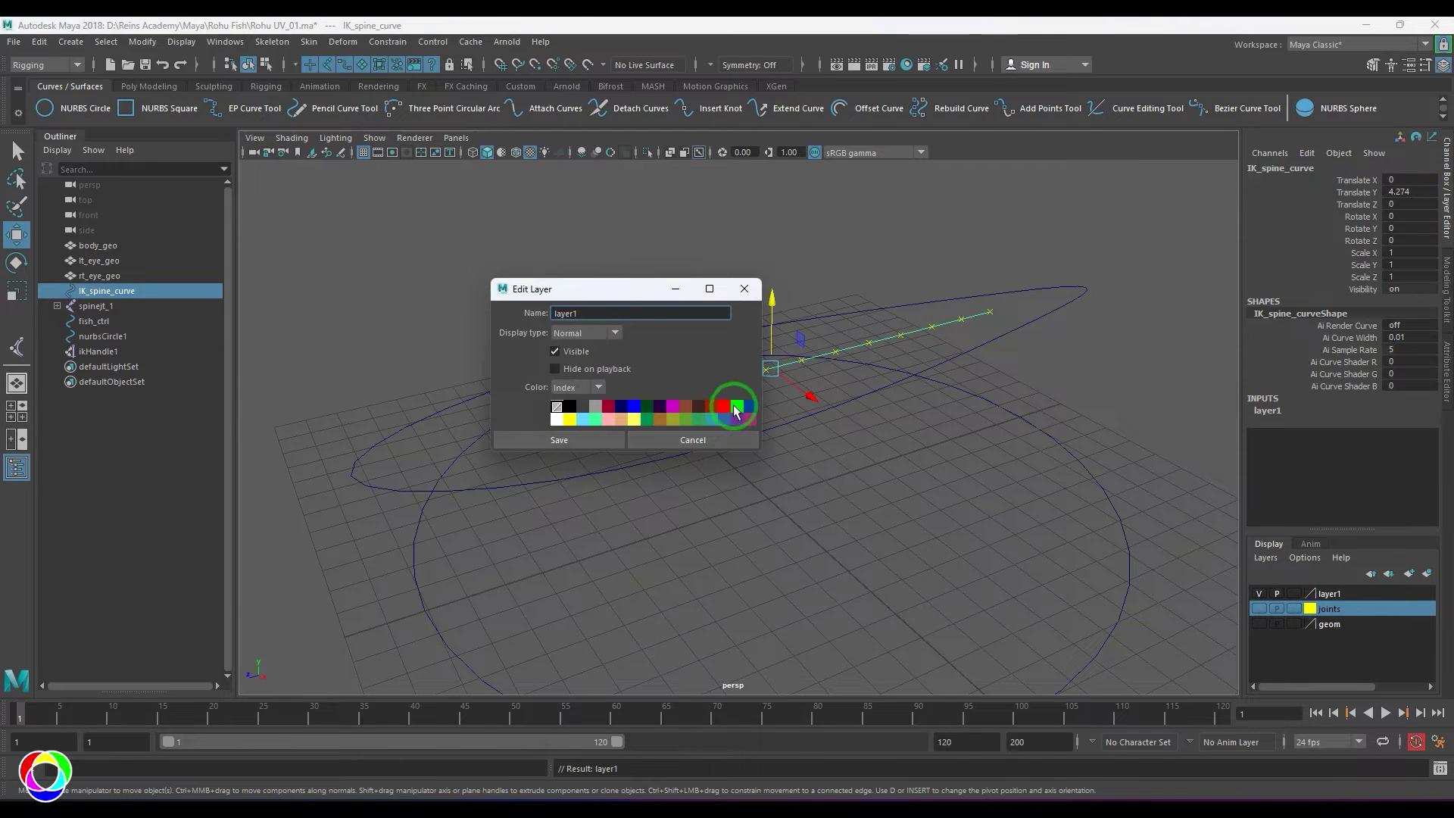
{"action": "left_click", "coordinate": [736, 411]}
{"action": "left_click", "coordinate": [601, 438]}
{"action": "left_click", "coordinate": [1081, 432]}
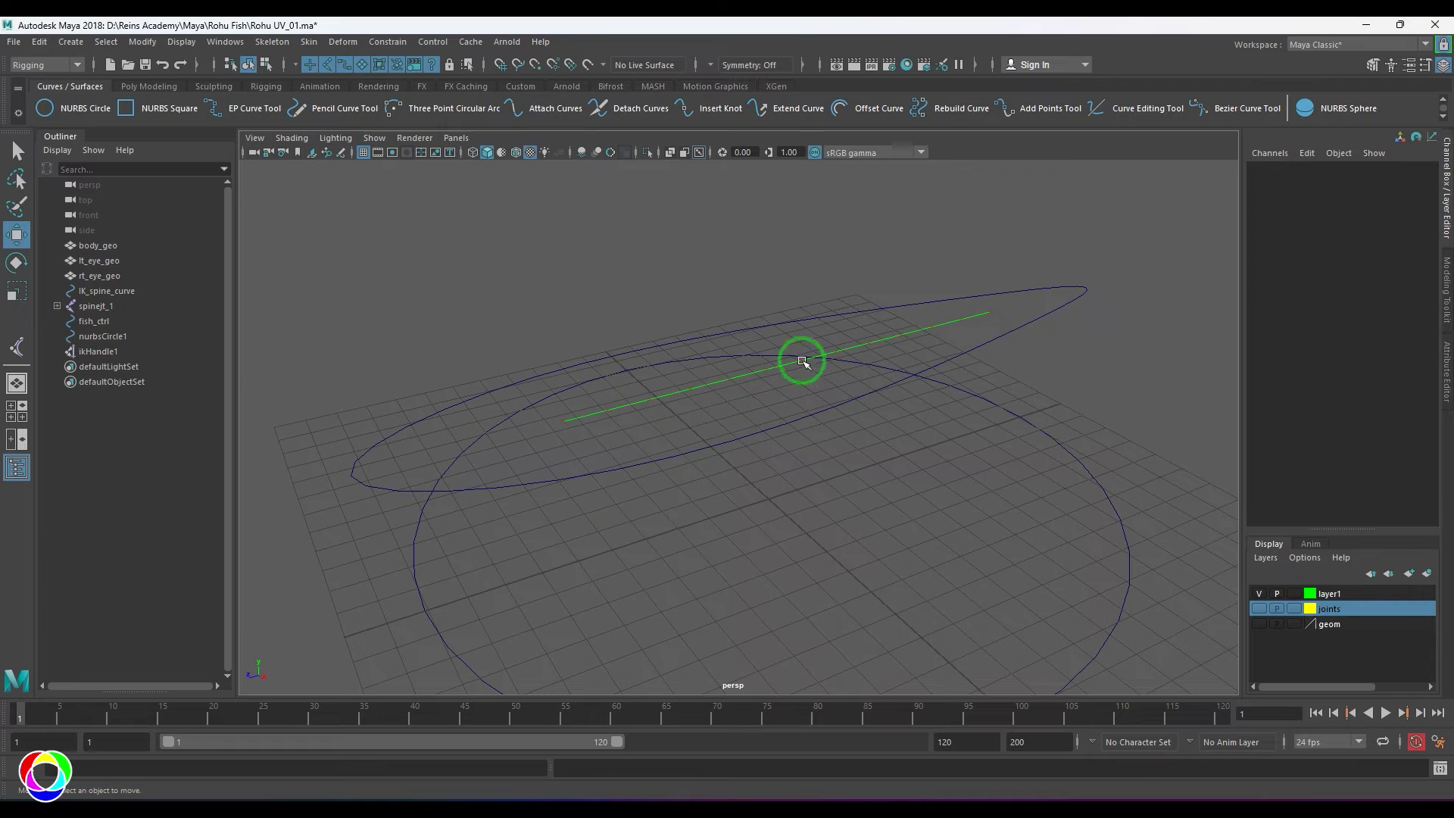
Apply a nonlinear Sine deformer to IK_spine_curve.
{"action": "left_click", "coordinate": [947, 325]}
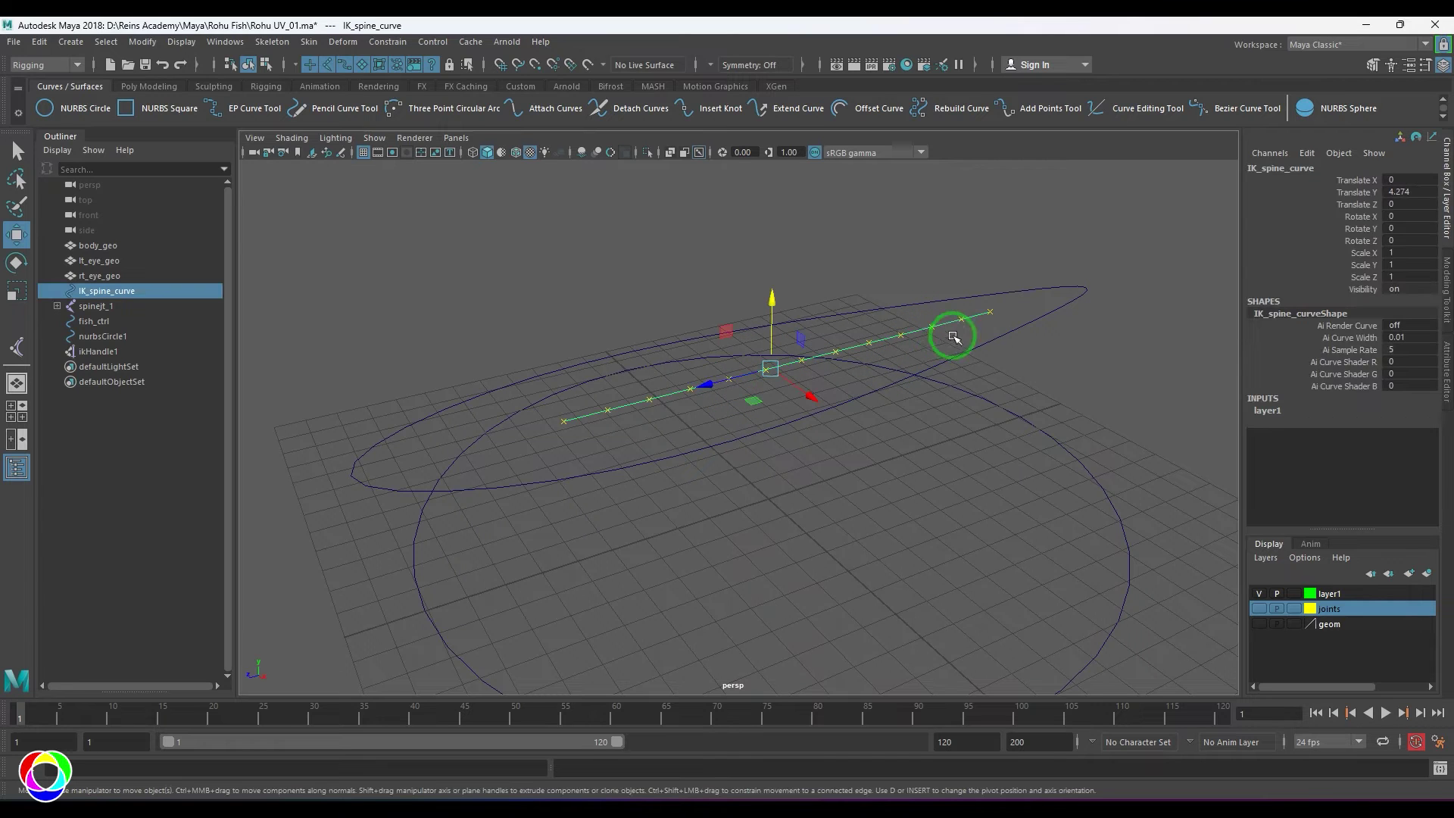
{"action": "left_click", "coordinate": [341, 43]}
{"action": "mouse_move", "coordinate": [452, 269]}
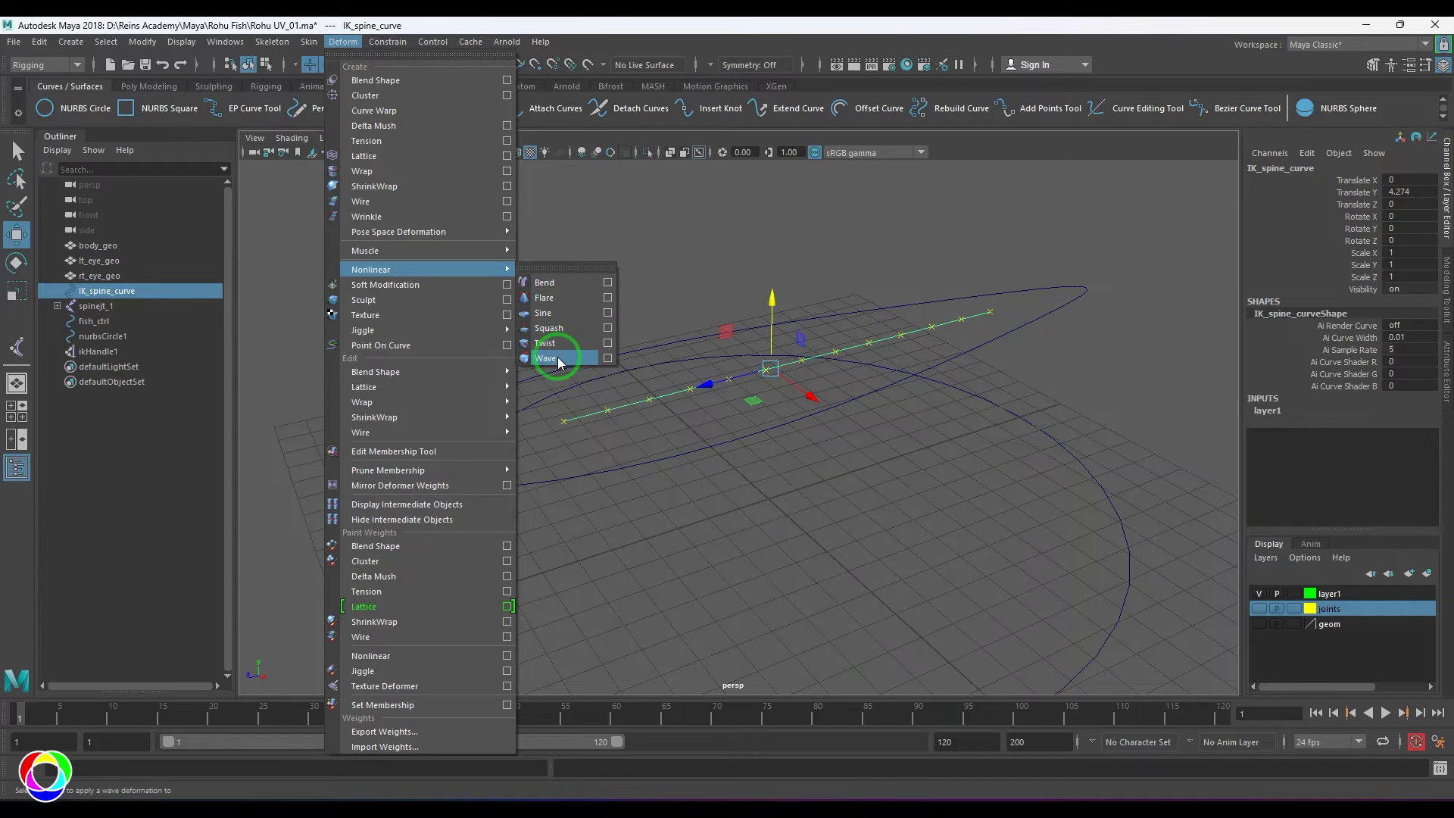
{"action": "left_click", "coordinate": [561, 319]}
{"action": "key", "text": "f"}
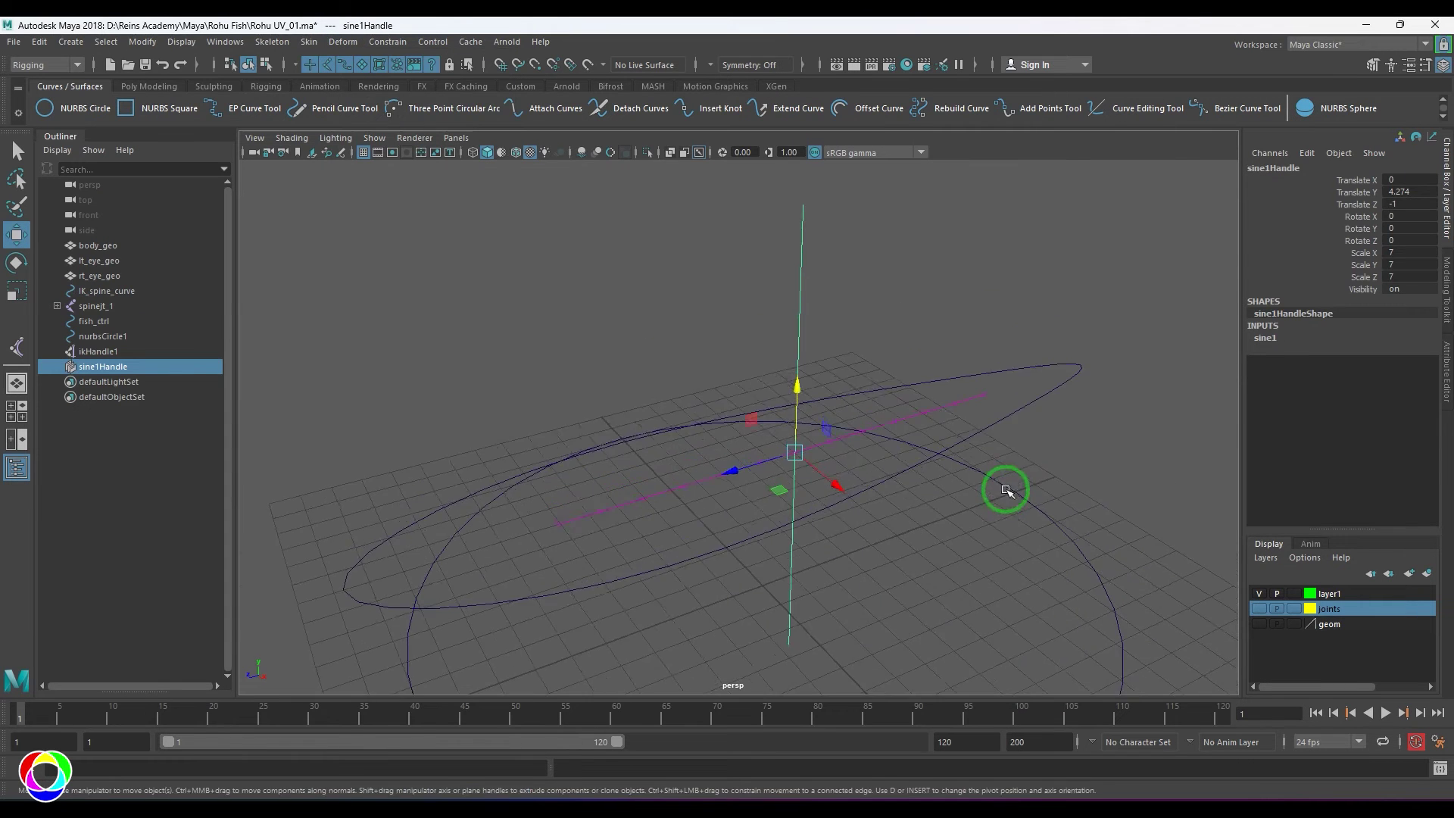
Set the sine deformer's Amplitude to 0.2 and rotate its handle to -90 degrees on X along the spine.
{"action": "left_click", "coordinate": [1267, 340]}
{"action": "left_click", "coordinate": [1414, 372]}
{"action": "left_click", "coordinate": [1414, 363]}
{"action": "type", "text": "0.2"}
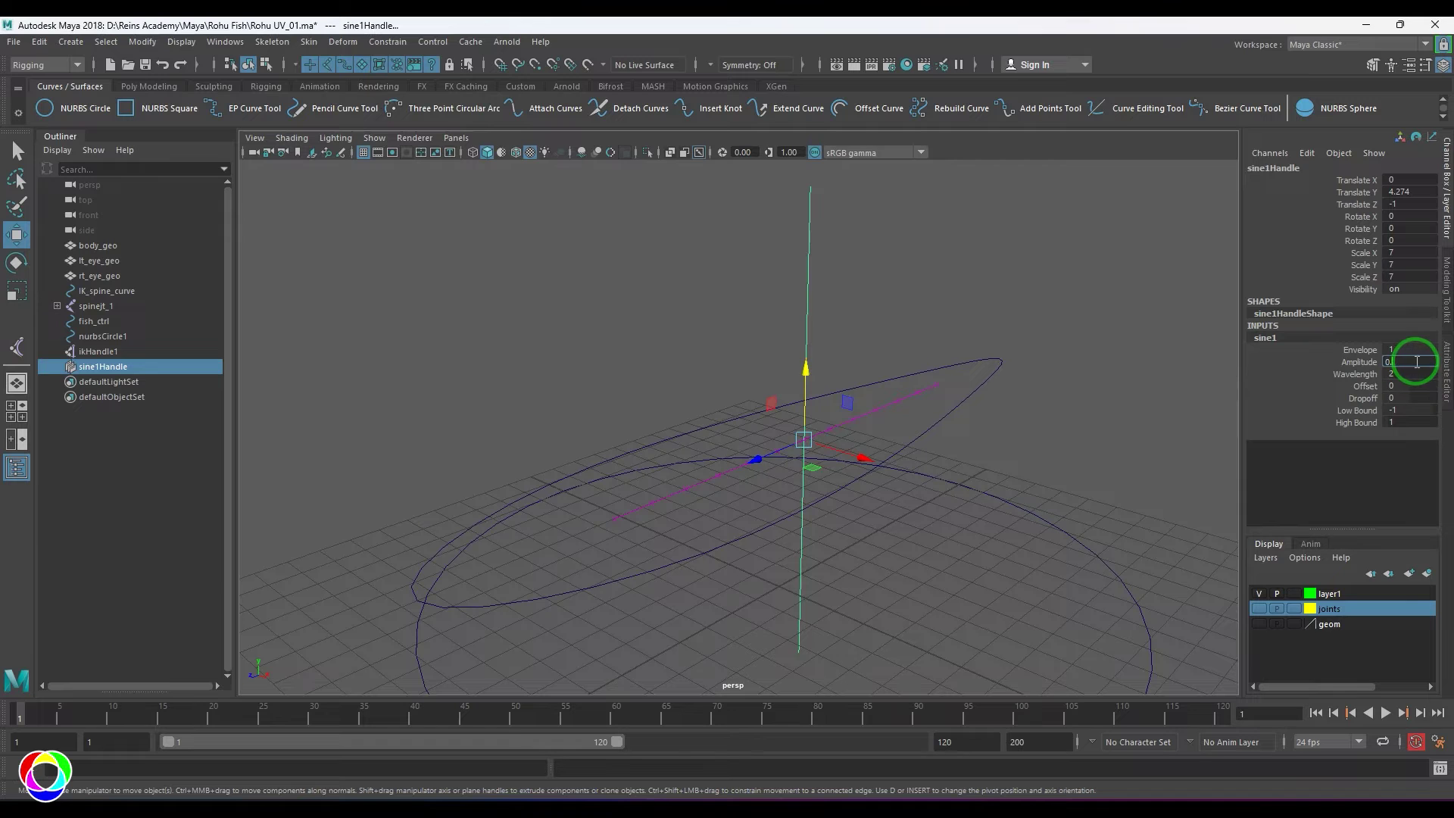
{"action": "key", "text": "Return"}
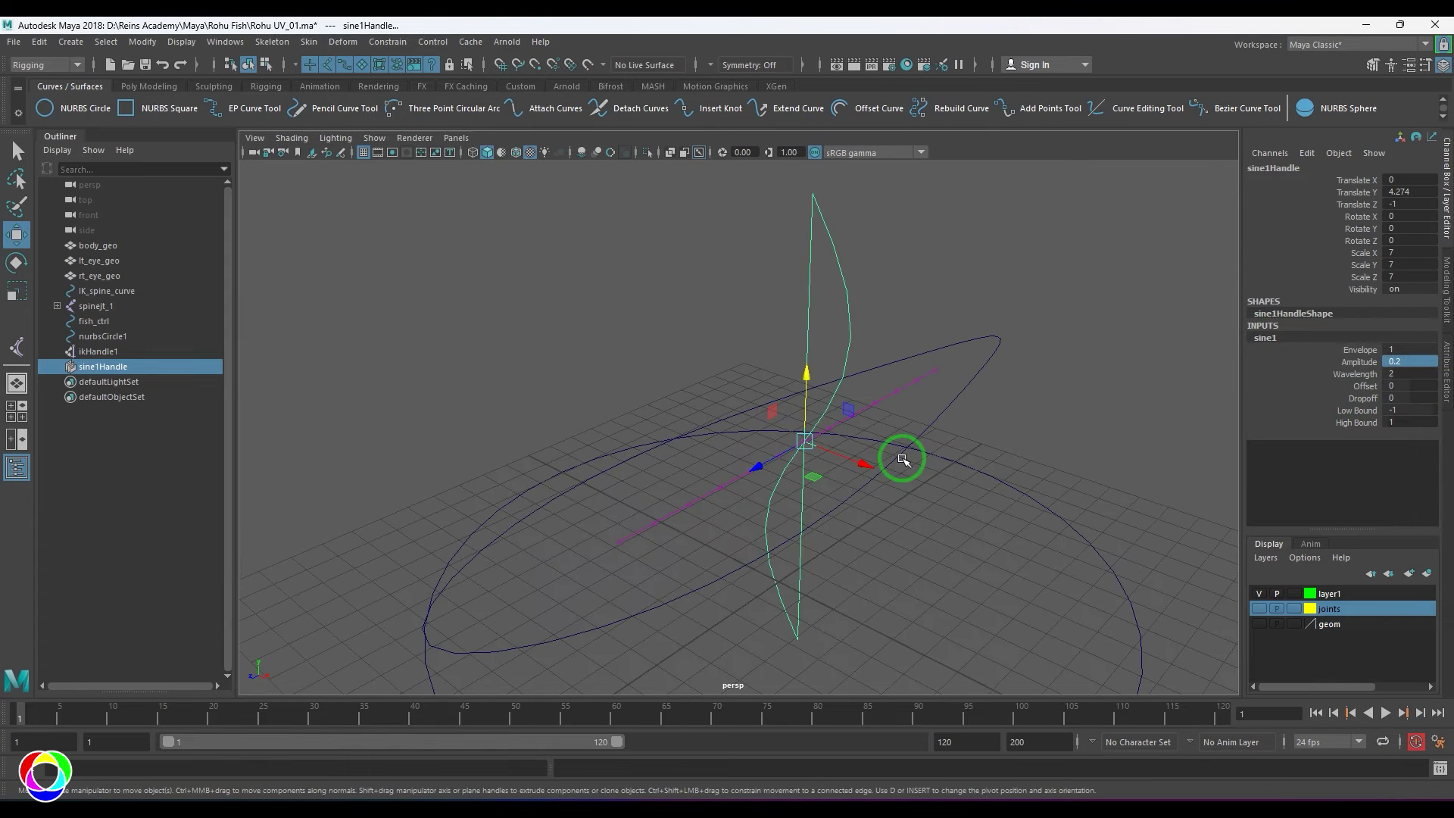
{"action": "key", "text": "e"}
{"action": "left_click_drag", "start_coordinate": [849, 444], "coordinate": [772, 504]}
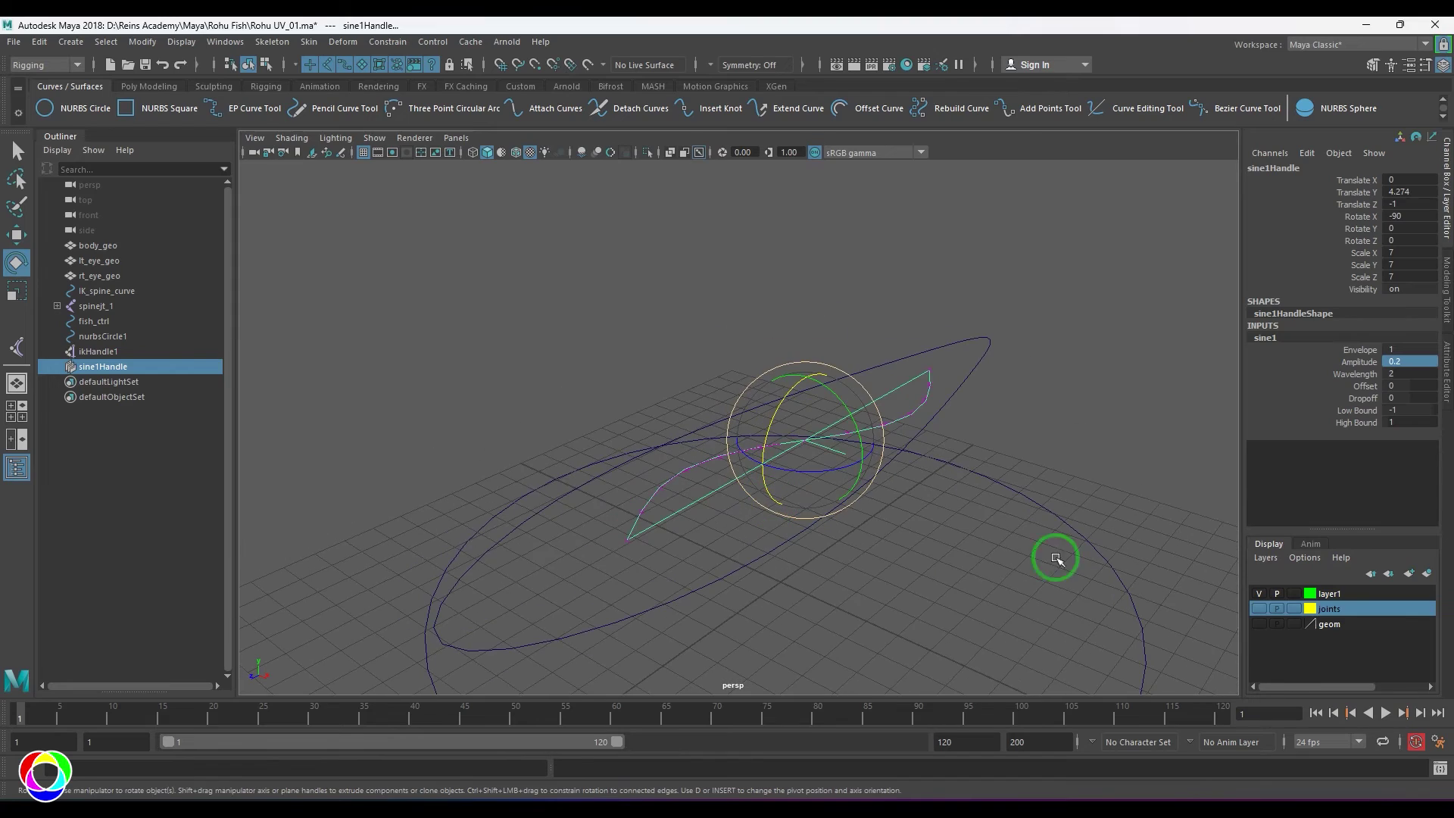
Show the geom layer and change the sine deformer's Offset to about -5.1 to test the swimming motion.
{"action": "left_click", "coordinate": [1260, 623]}
{"action": "left_click", "coordinate": [1260, 624]}
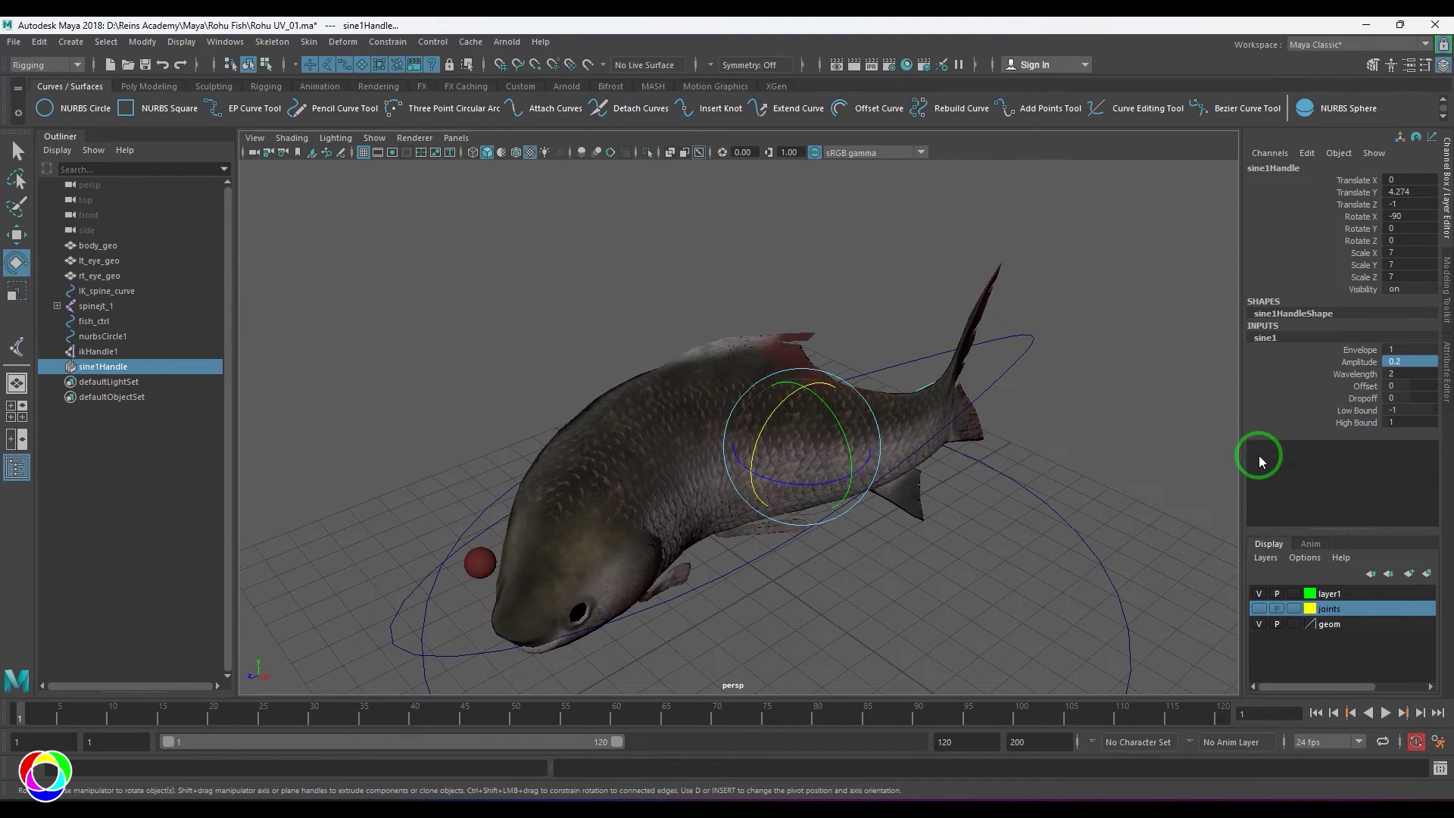
{"action": "left_click", "coordinate": [1366, 386]}
{"action": "middle_click_drag", "start_coordinate": [1081, 413], "coordinate": [1021, 421]}
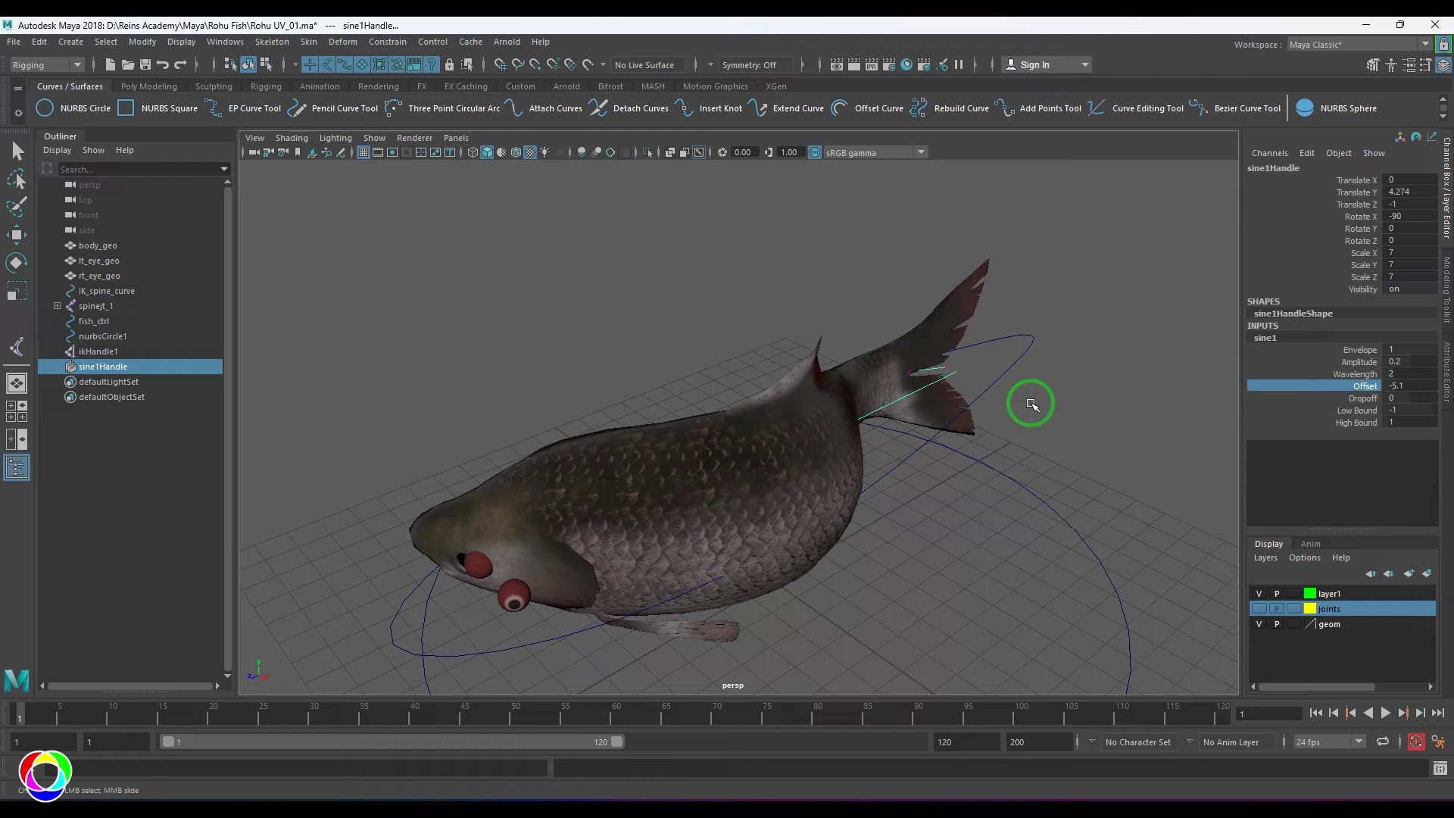
Reset the sine deformer's Amplitude, Wavelength and Offset by setting each of them to 0.
{"action": "left_click", "coordinate": [1100, 372]}
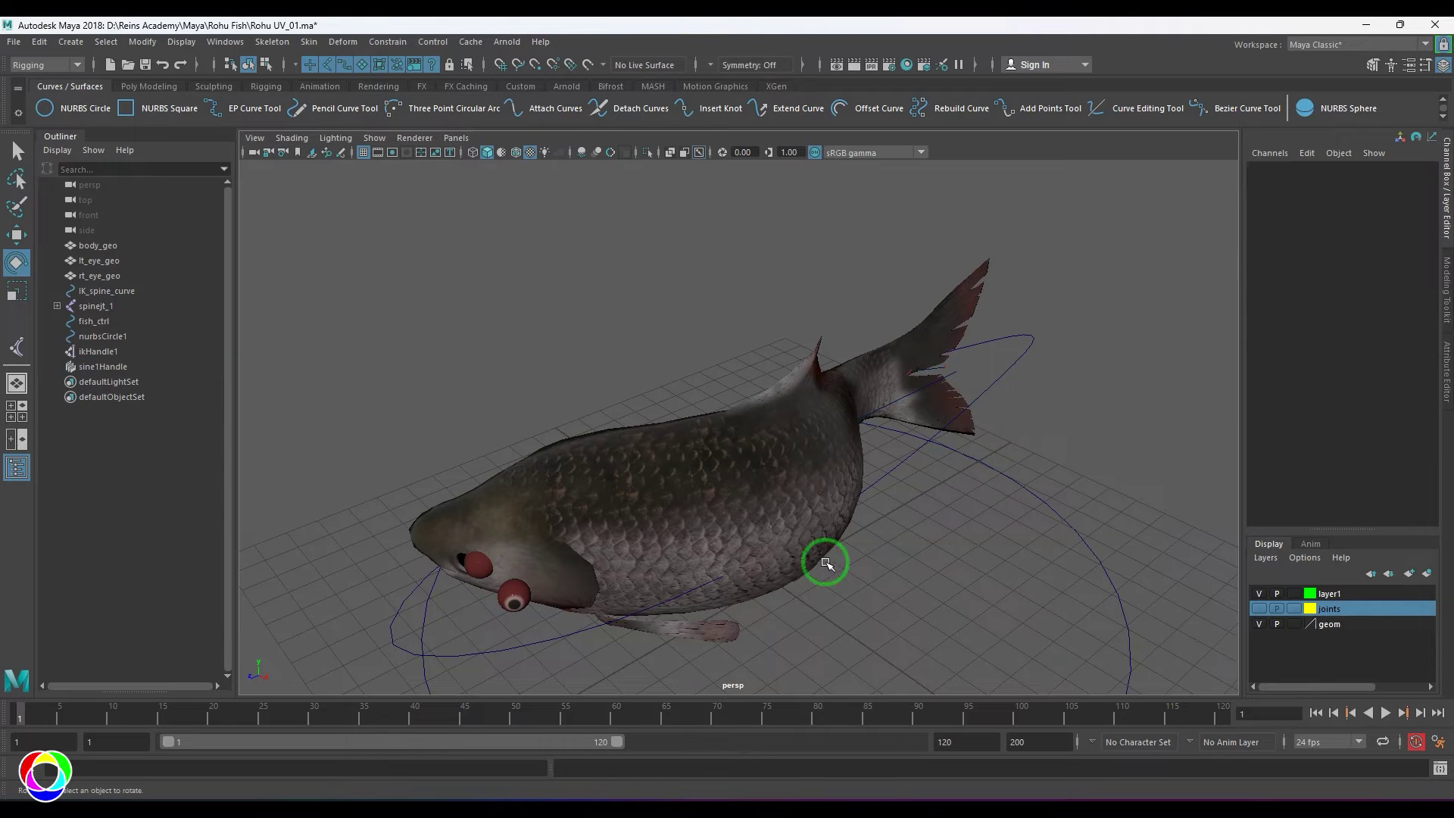
{"action": "left_click", "coordinate": [874, 411]}
{"action": "left_click", "coordinate": [1266, 338]}
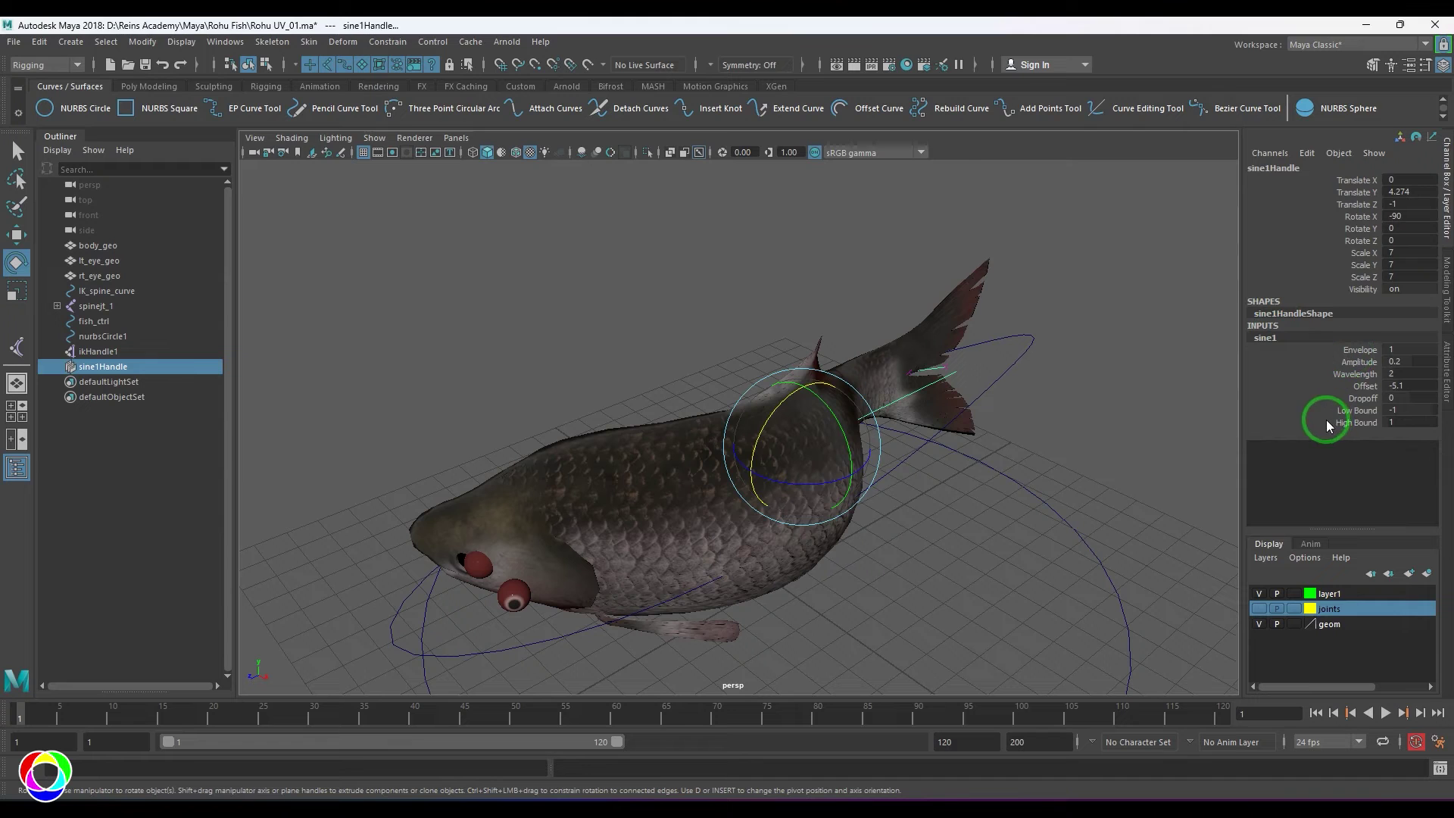
{"action": "type", "text": "0"}
{"action": "key", "text": "Return"}
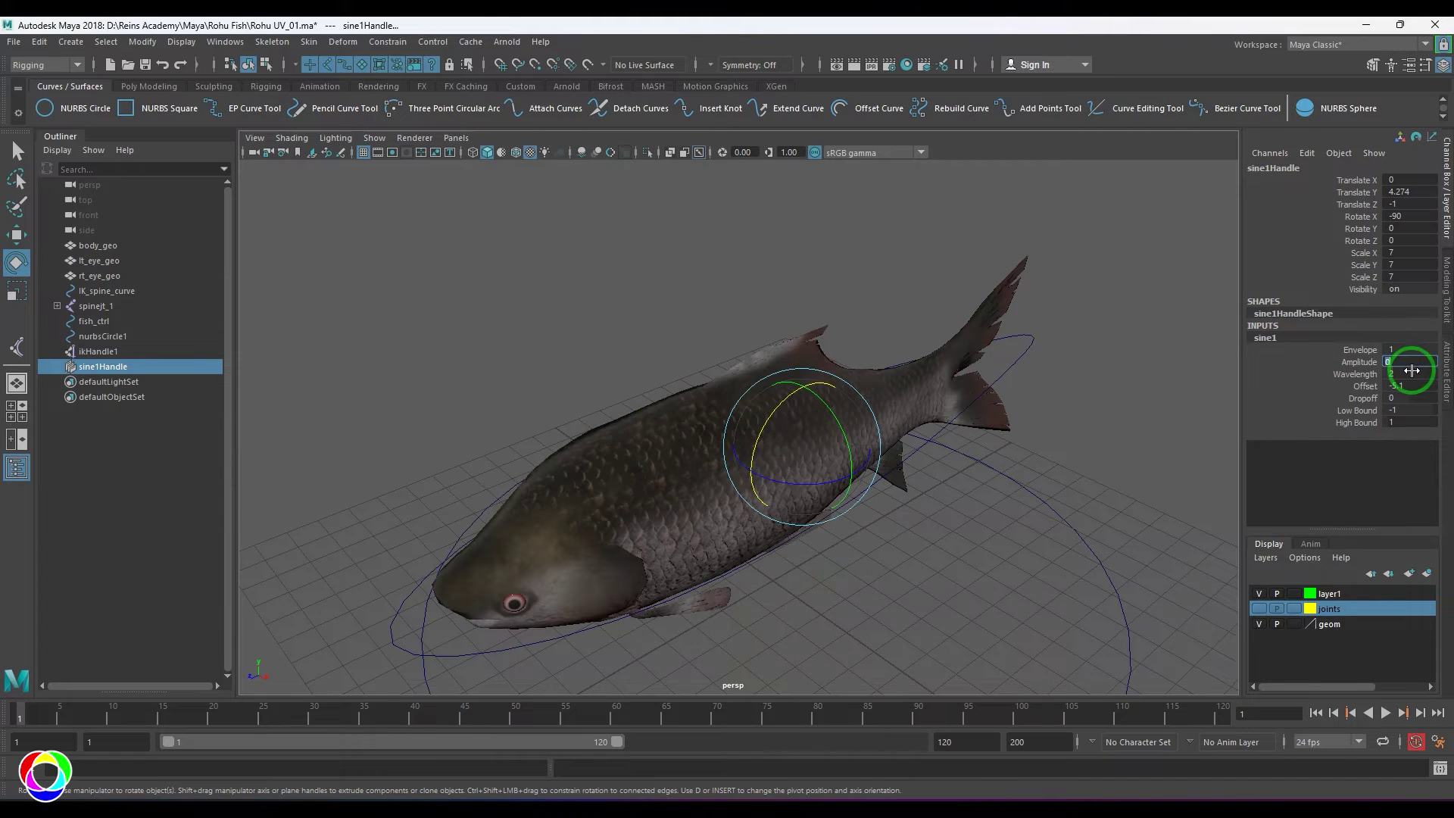
{"action": "key", "text": "Tab"}
{"action": "type", "text": "0"}
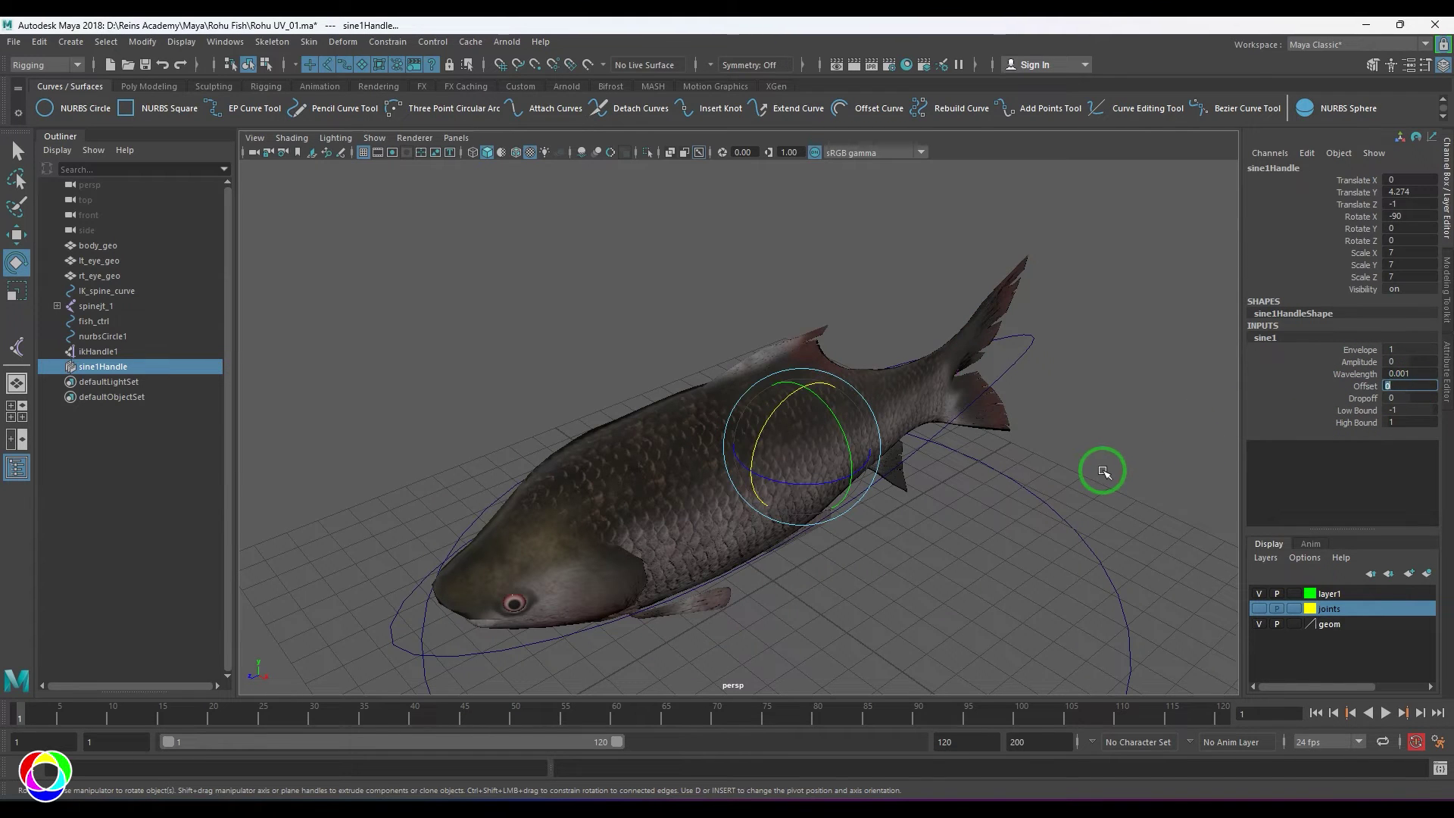
{"action": "left_click", "coordinate": [1103, 469]}
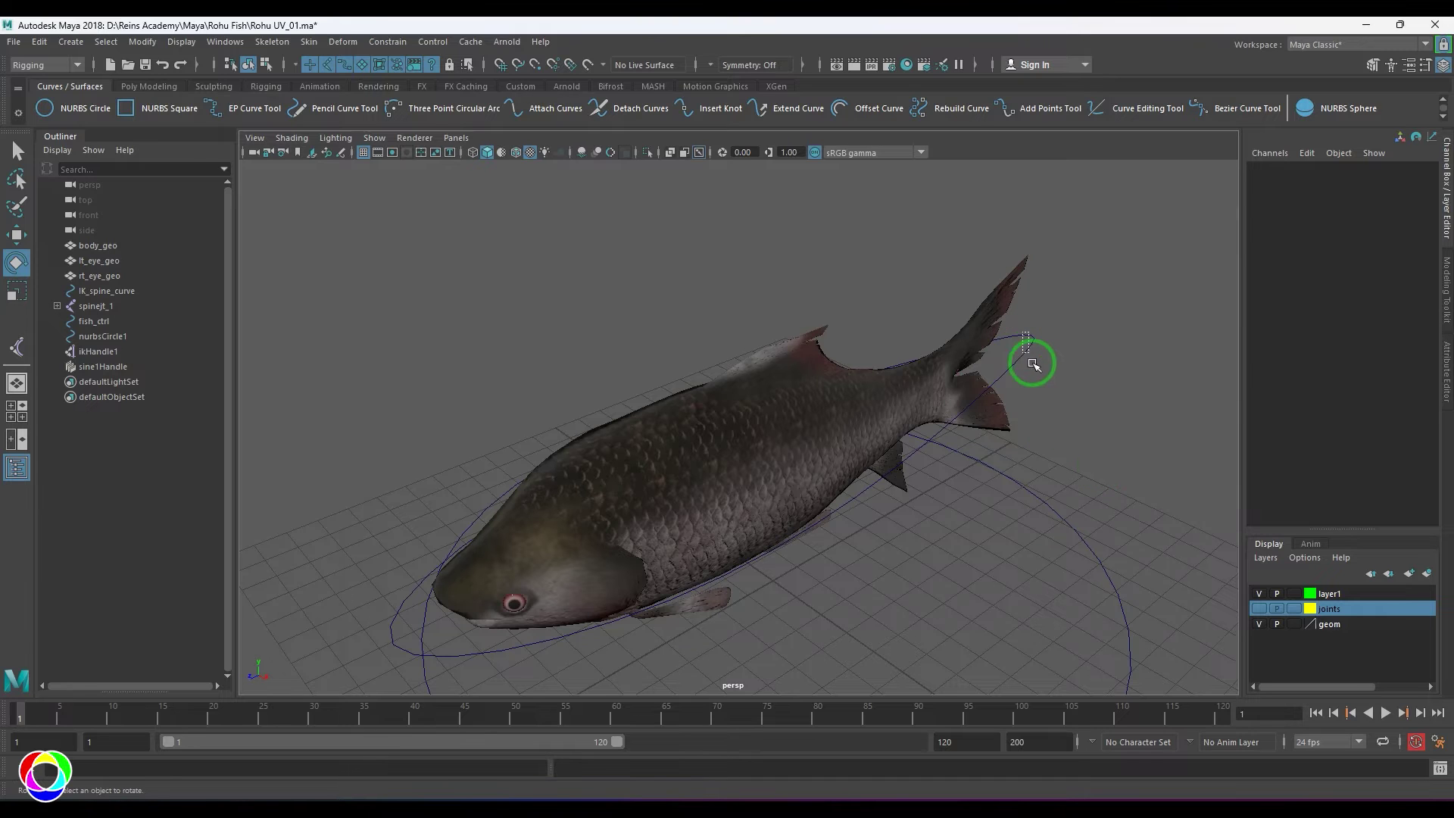
Review the Amplitude, Wavelength and Offset attributes of sine1Handle that drive the swimming motion.
{"action": "left_click", "coordinate": [1032, 362]}
{"action": "key", "text": "f"}
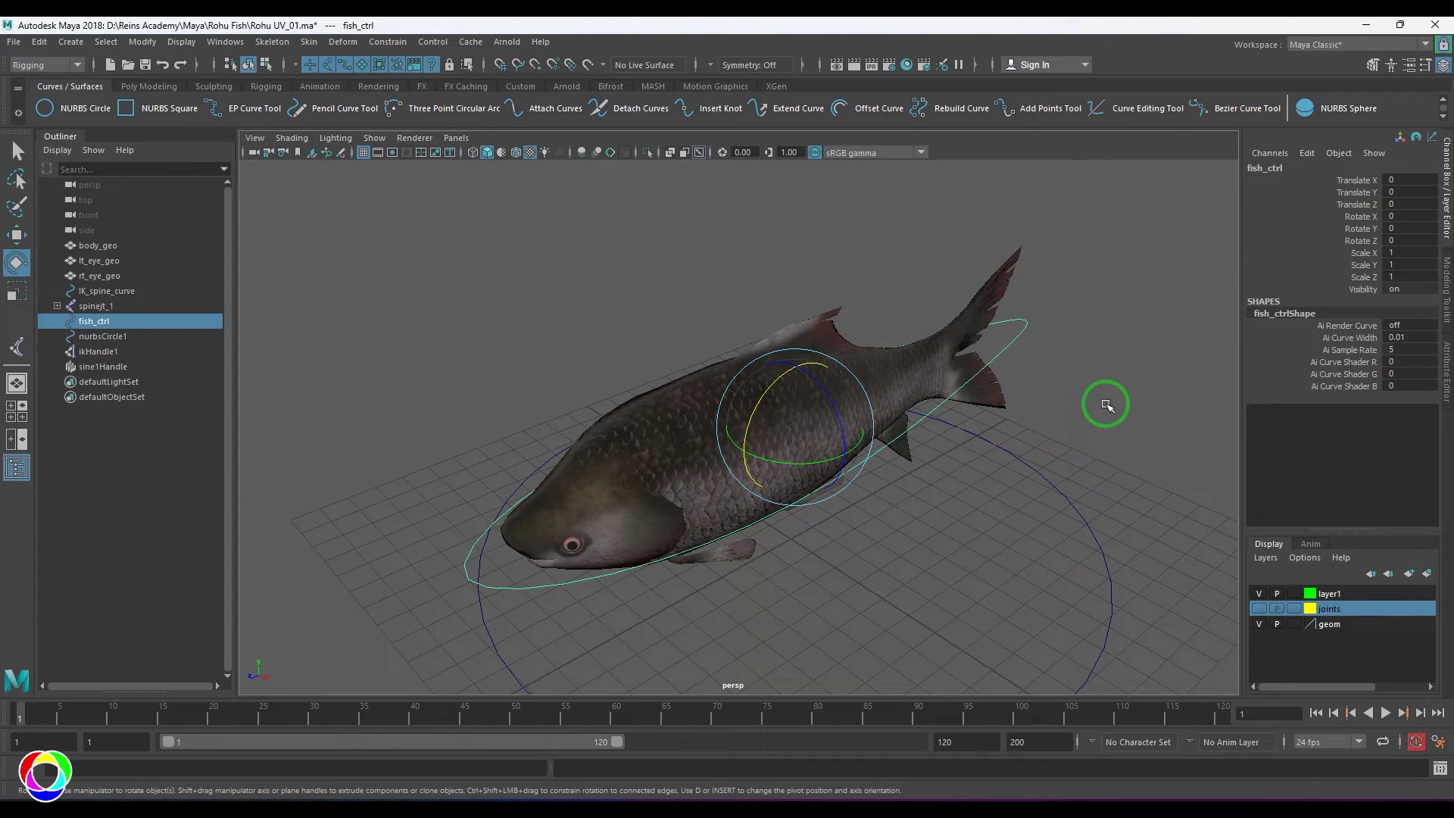
{"action": "left_click", "coordinate": [103, 367]}
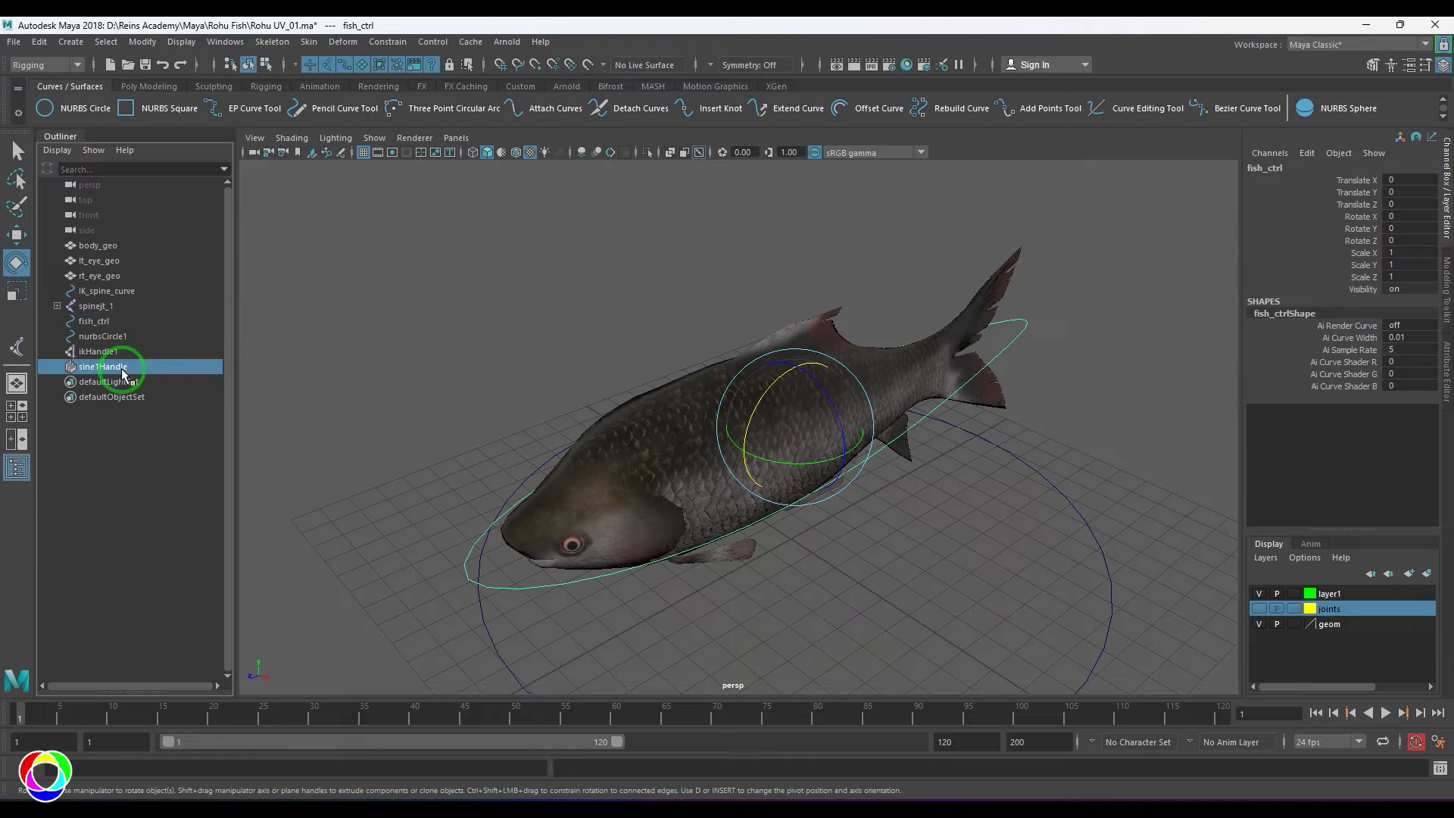
{"action": "left_click", "coordinate": [1291, 339]}
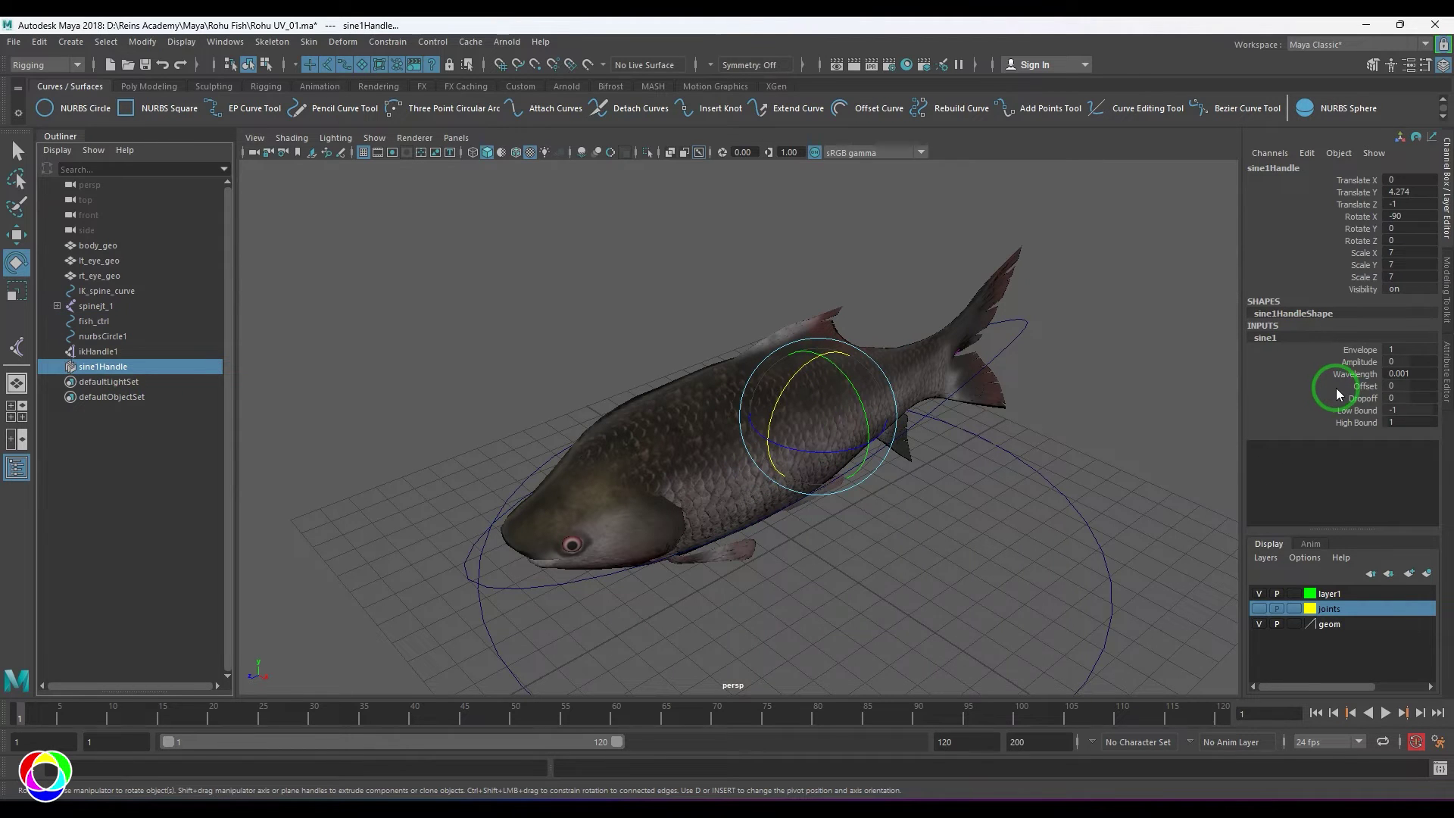
{"action": "left_click", "coordinate": [1357, 363]}
{"action": "left_click", "coordinate": [1359, 374]}
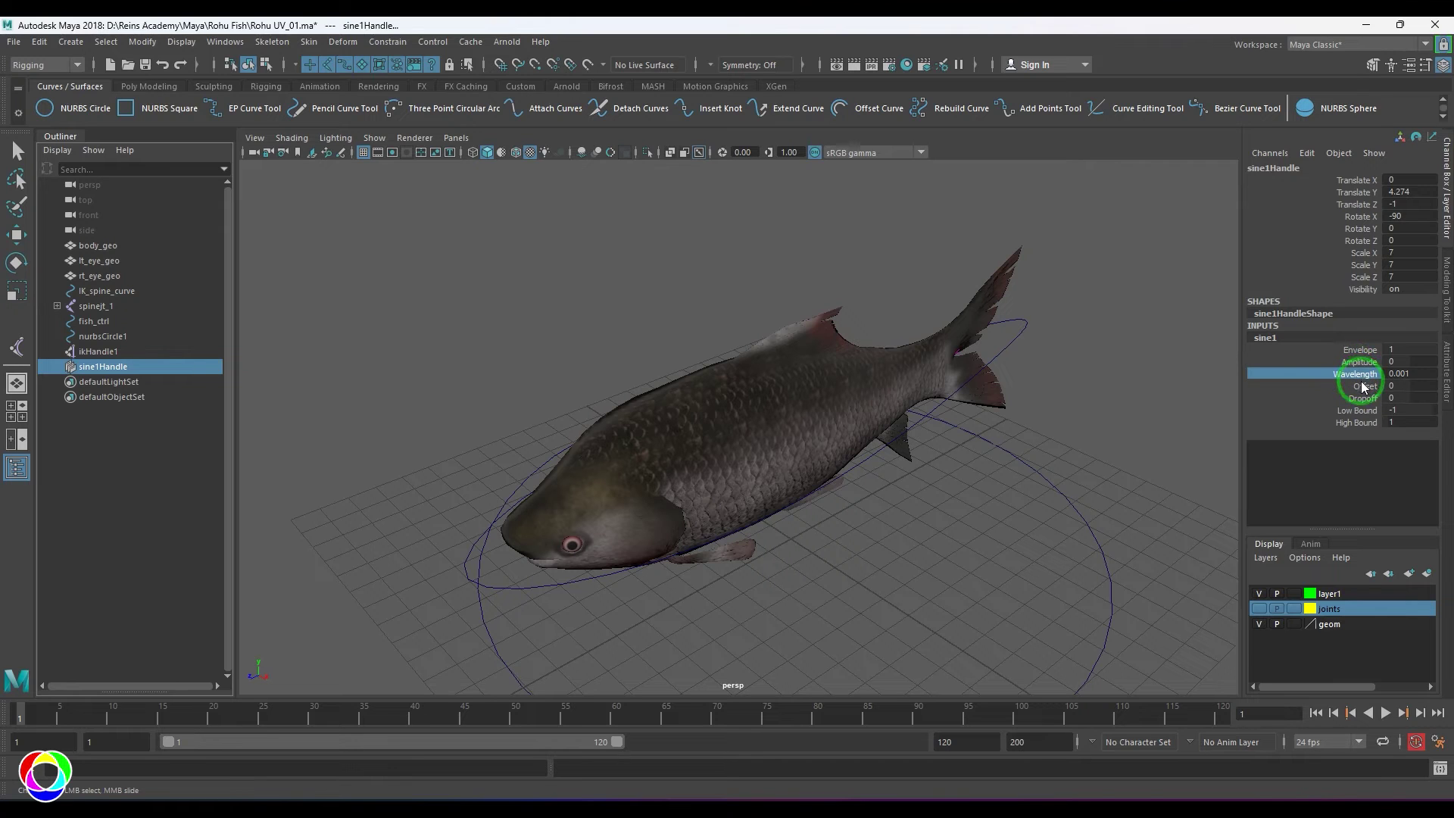
{"action": "left_click", "coordinate": [1361, 386]}
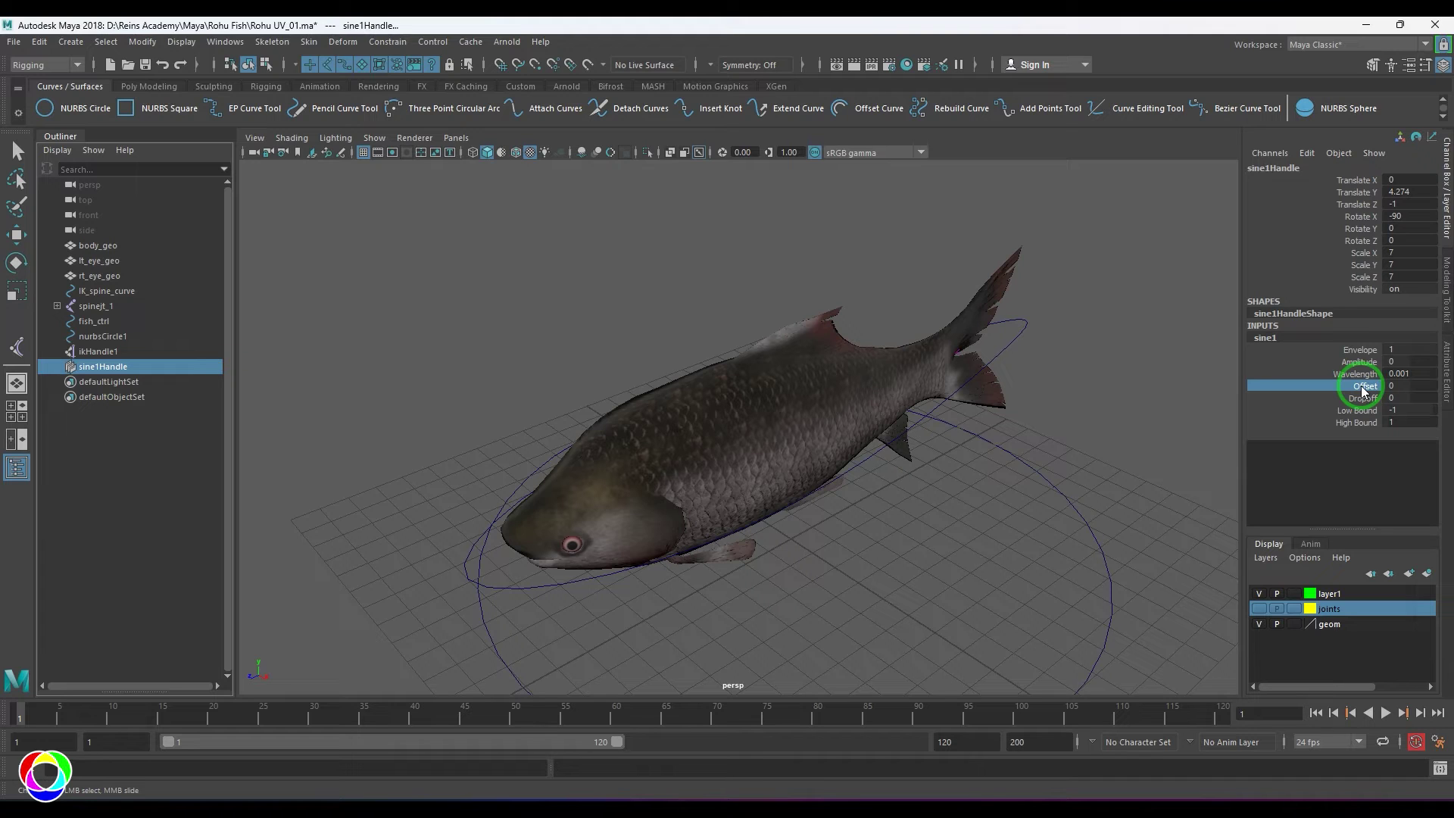
Add a keyable enum attribute named SWIMCTRLS to fish_ctrl as a dashed divider.
{"action": "left_click", "coordinate": [516, 581]}
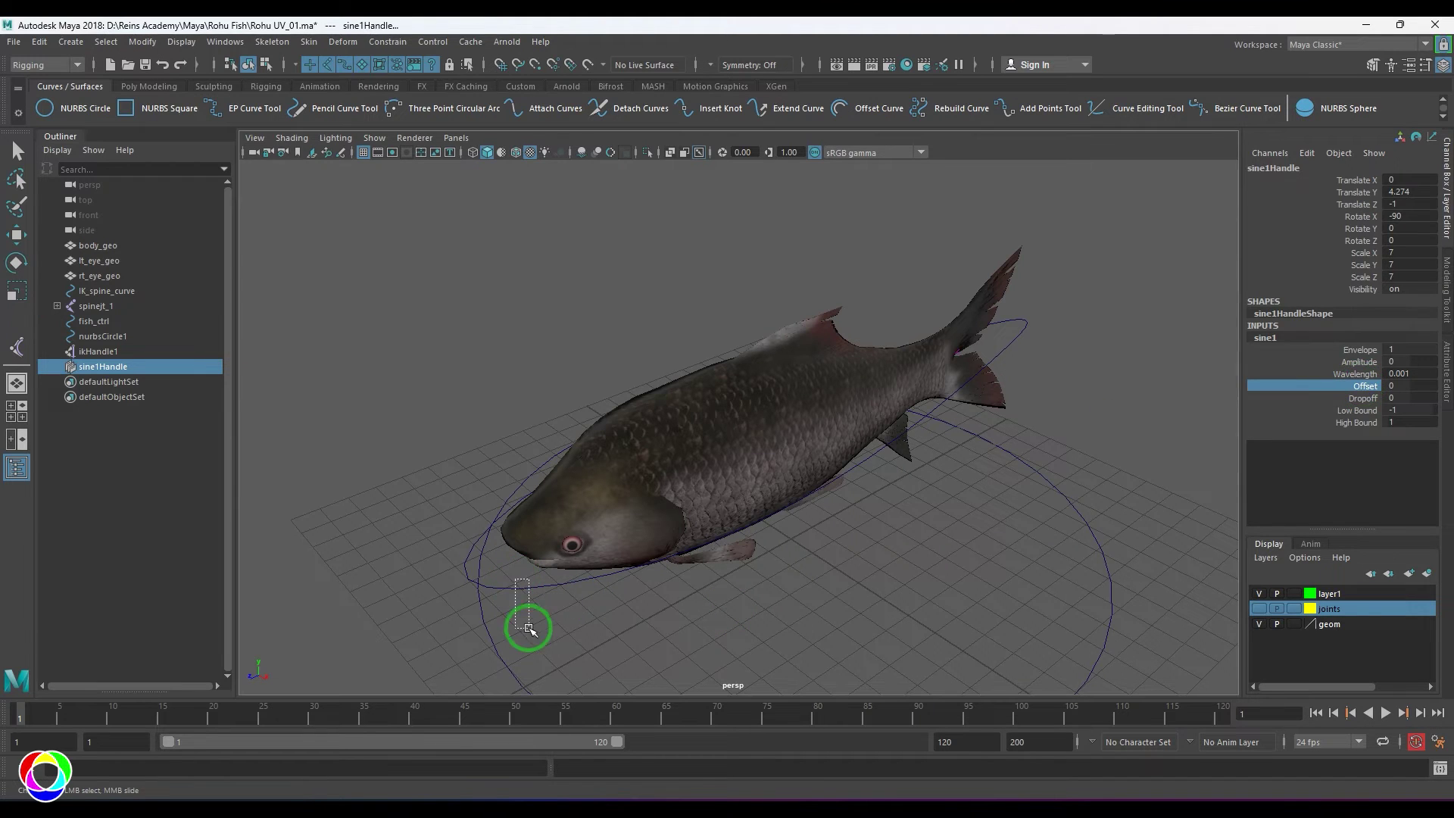
{"action": "key", "text": "e"}
{"action": "left_click", "coordinate": [143, 42]}
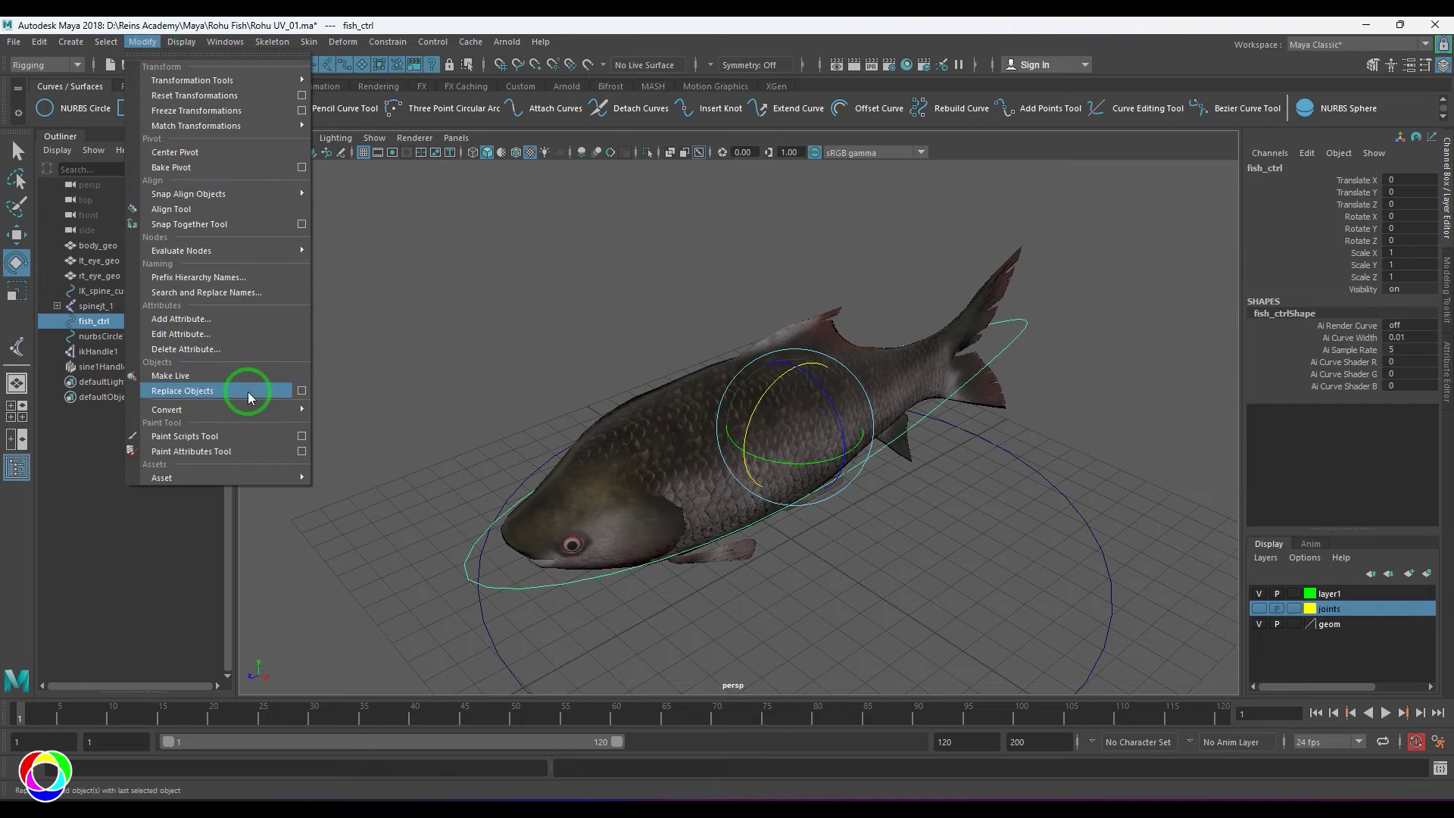
{"action": "left_click", "coordinate": [258, 318]}
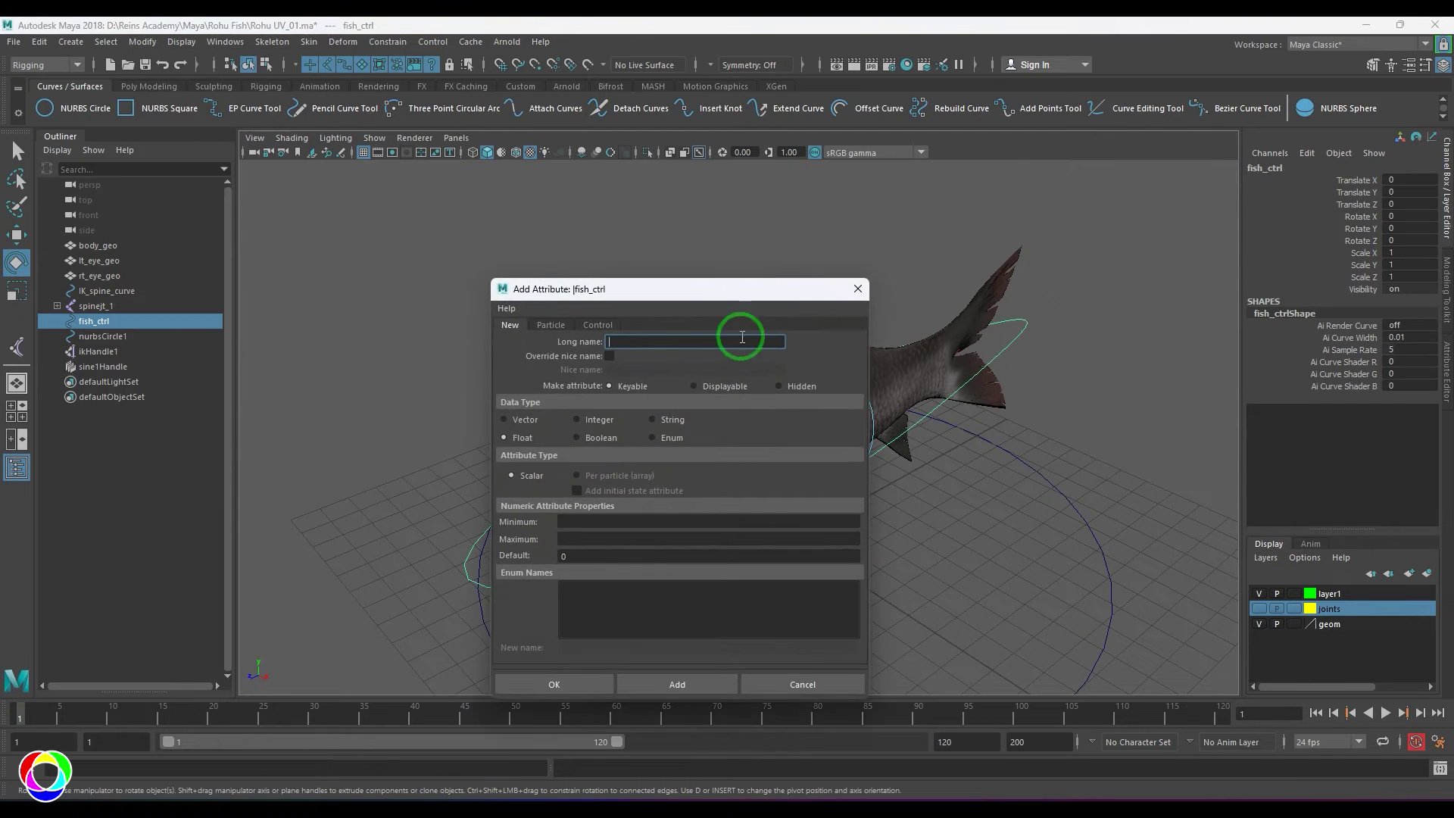
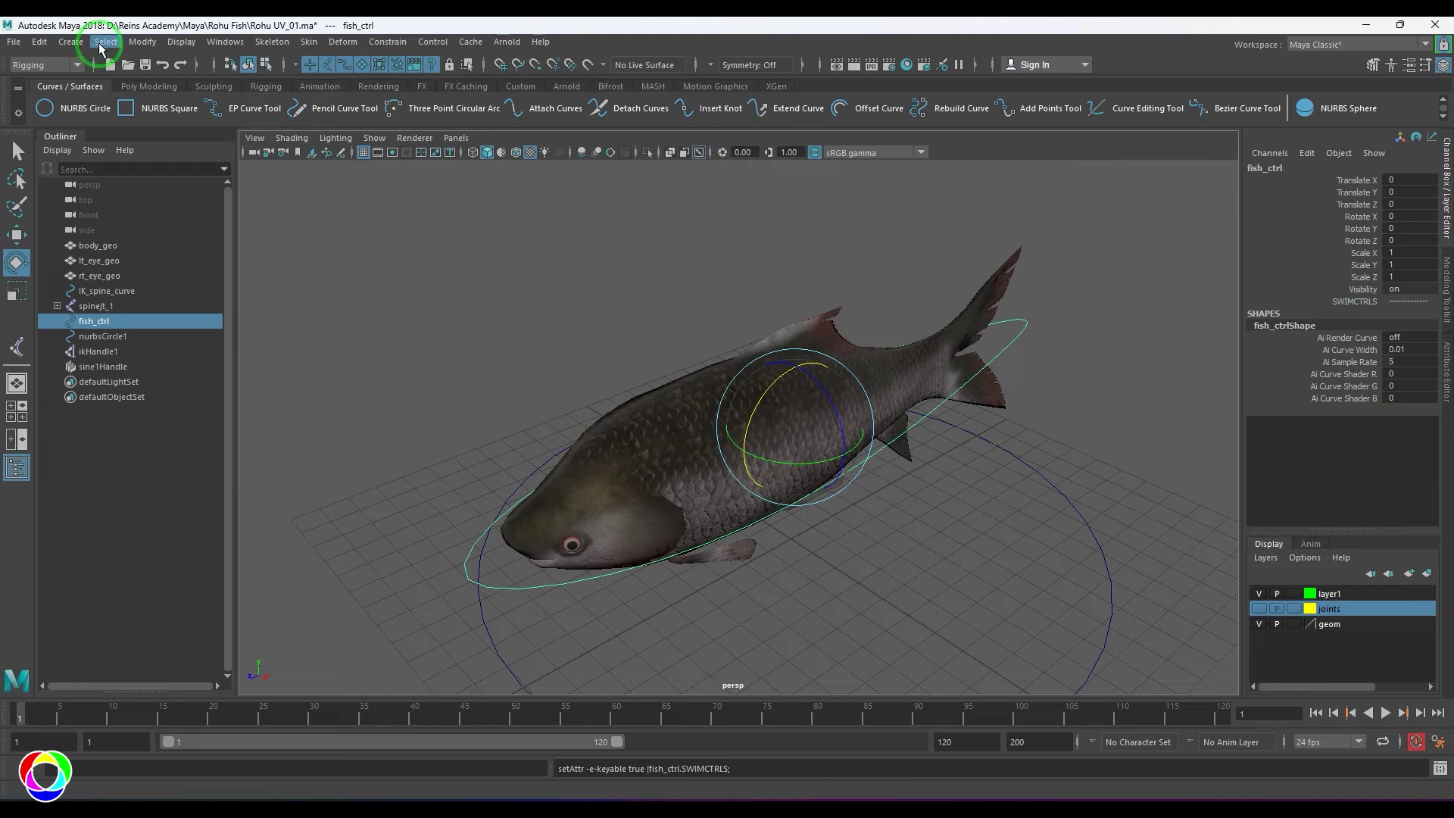
Add a keyable Boolean attribute named SWIM to fish_ctrl.
{"action": "left_click", "coordinate": [142, 42]}
{"action": "left_click", "coordinate": [229, 323]}
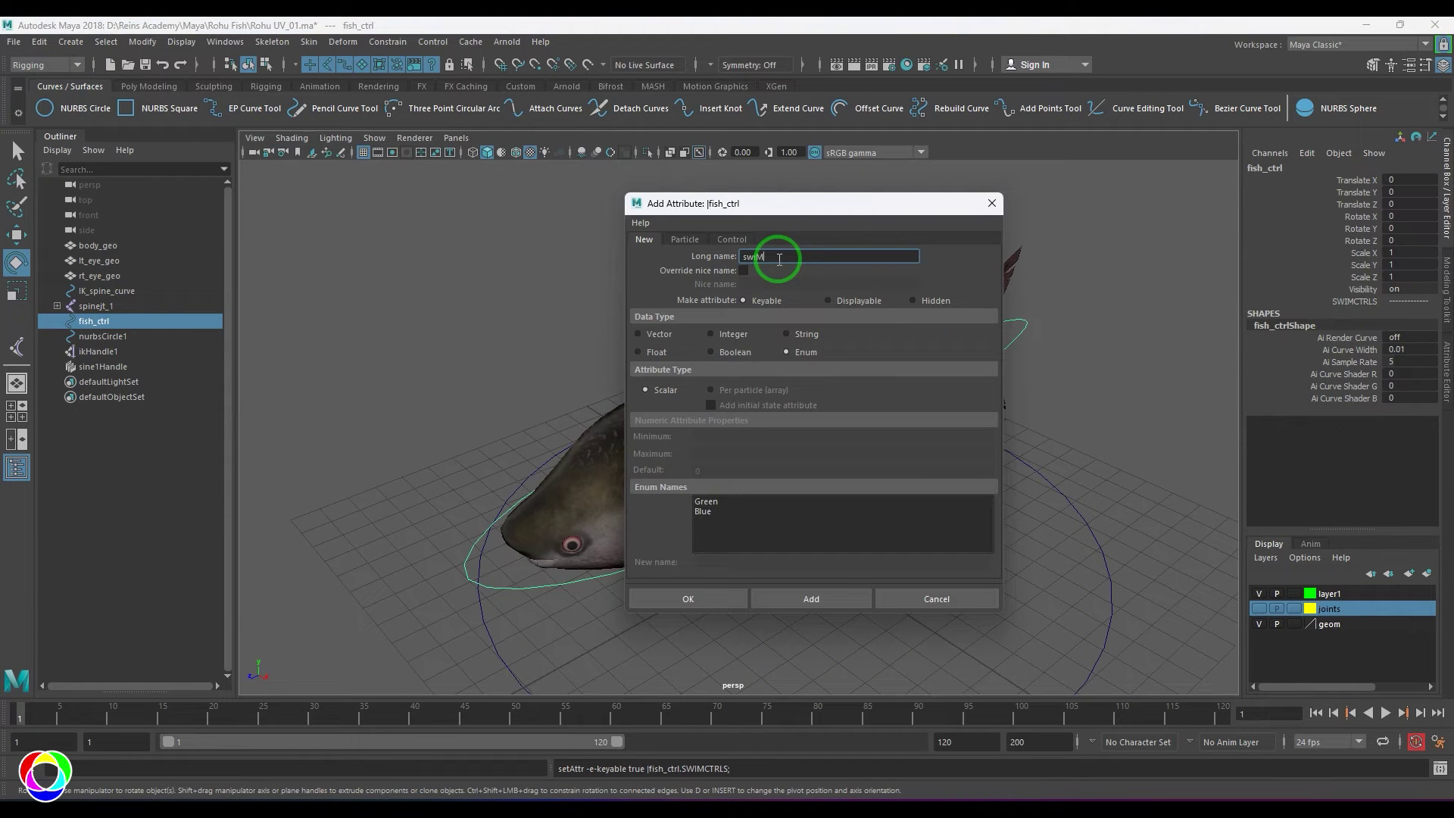
{"action": "double_click", "coordinate": [780, 258]}
{"action": "key", "text": "Return"}
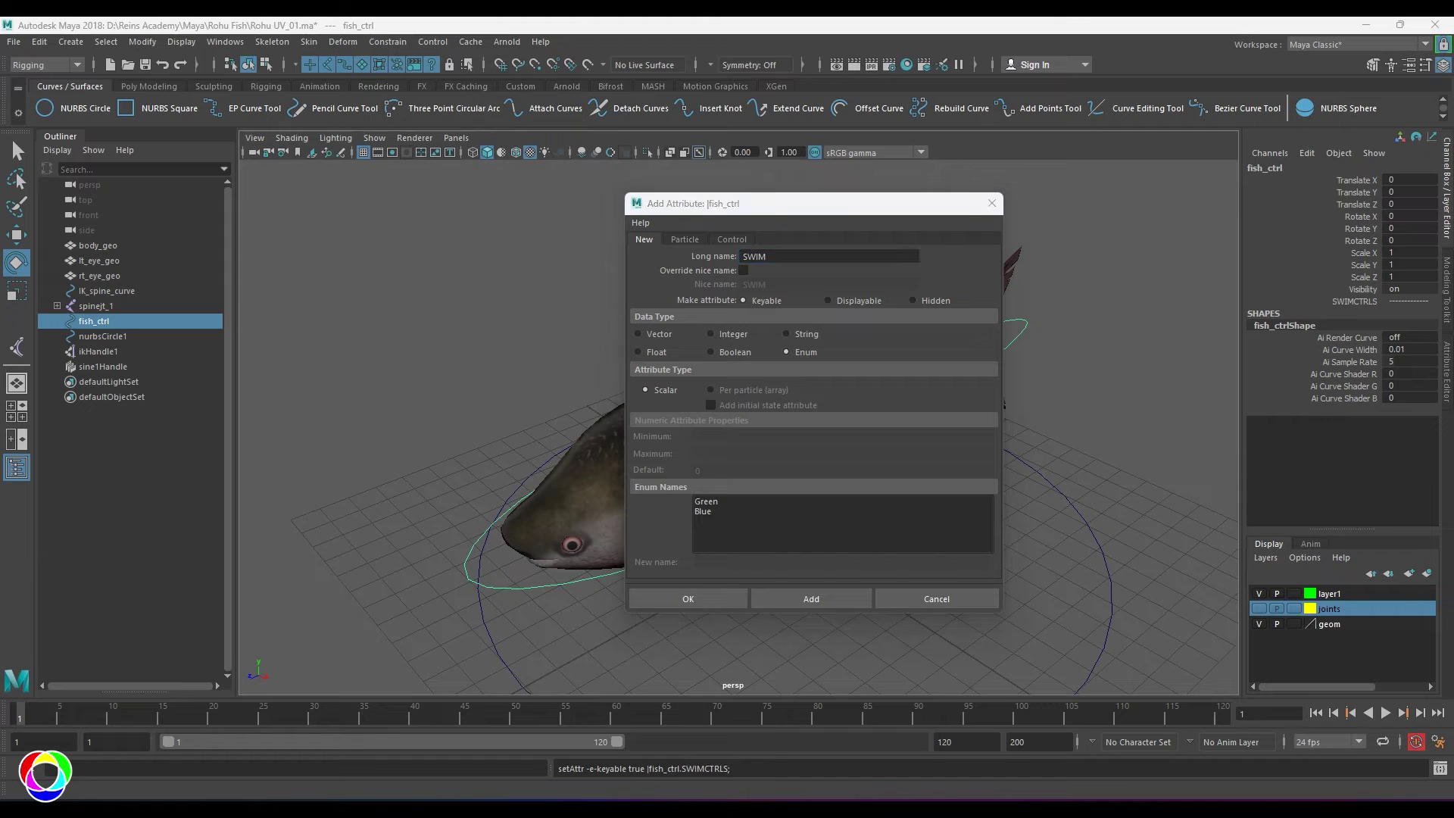
{"action": "left_click", "coordinate": [738, 354]}
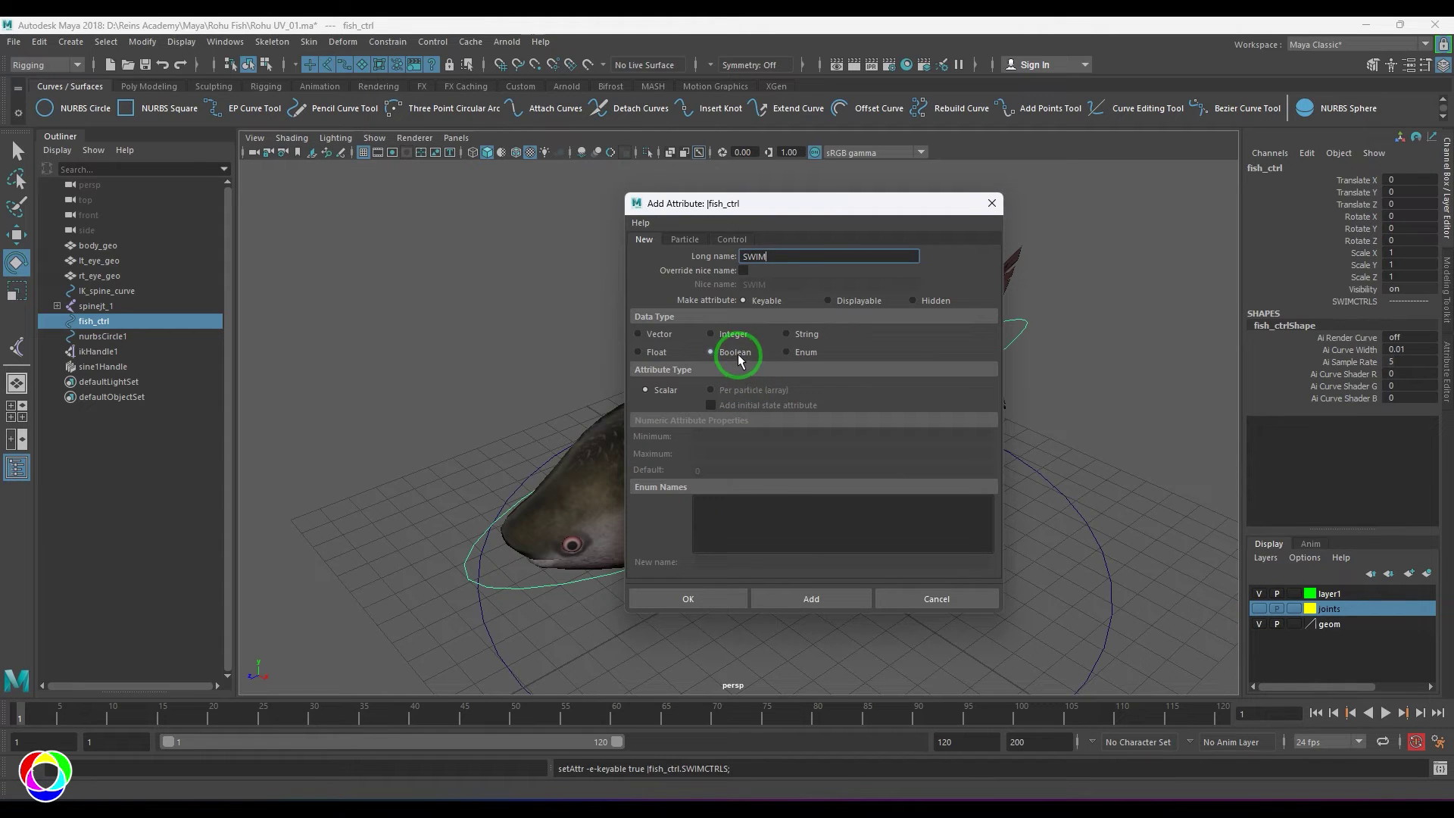
{"action": "left_click", "coordinate": [703, 597]}
{"action": "key", "text": "Return"}
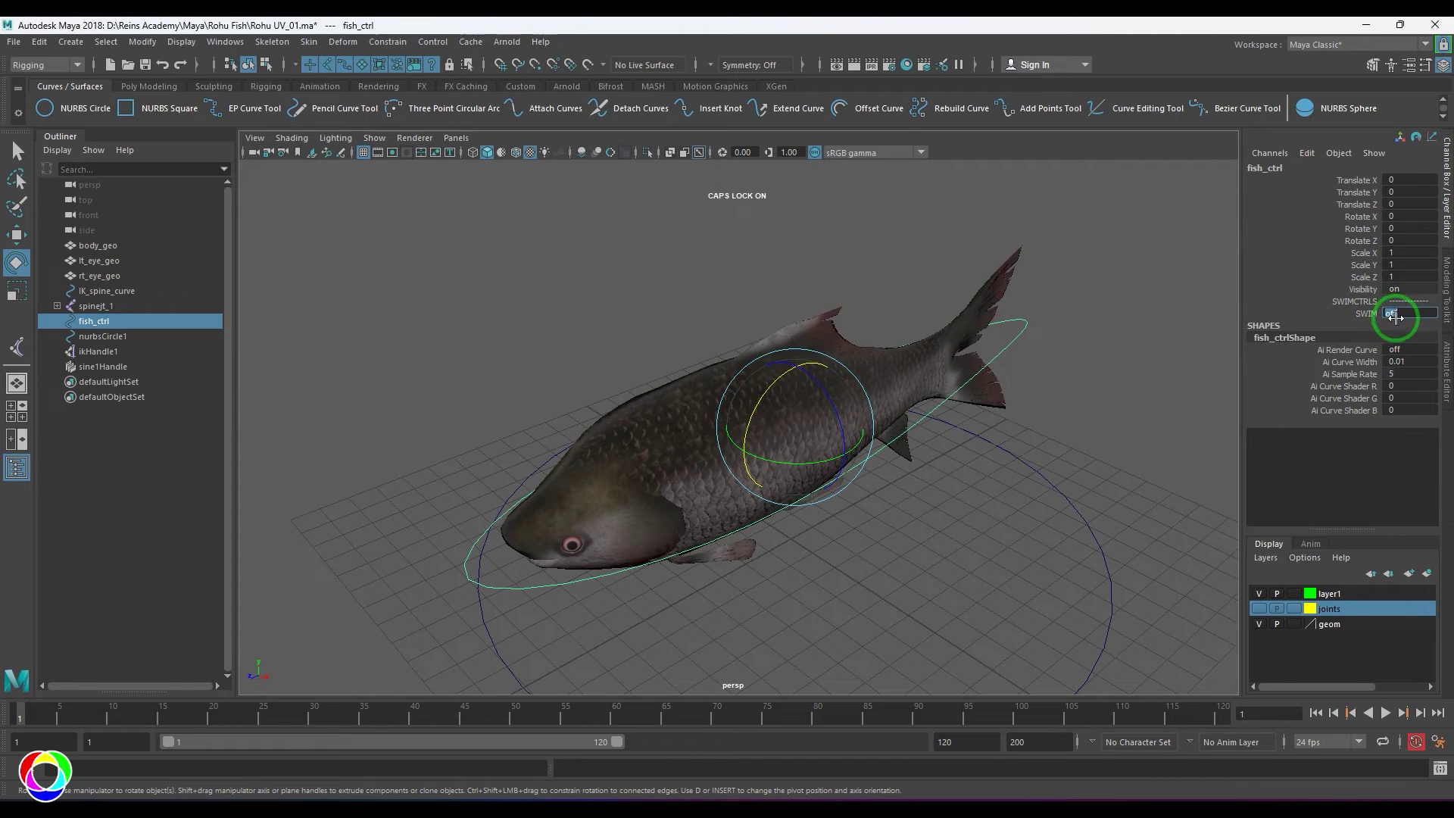
Start a new attribute on fish_ctrl with the long name Speed.
{"action": "left_click", "coordinate": [521, 588]}
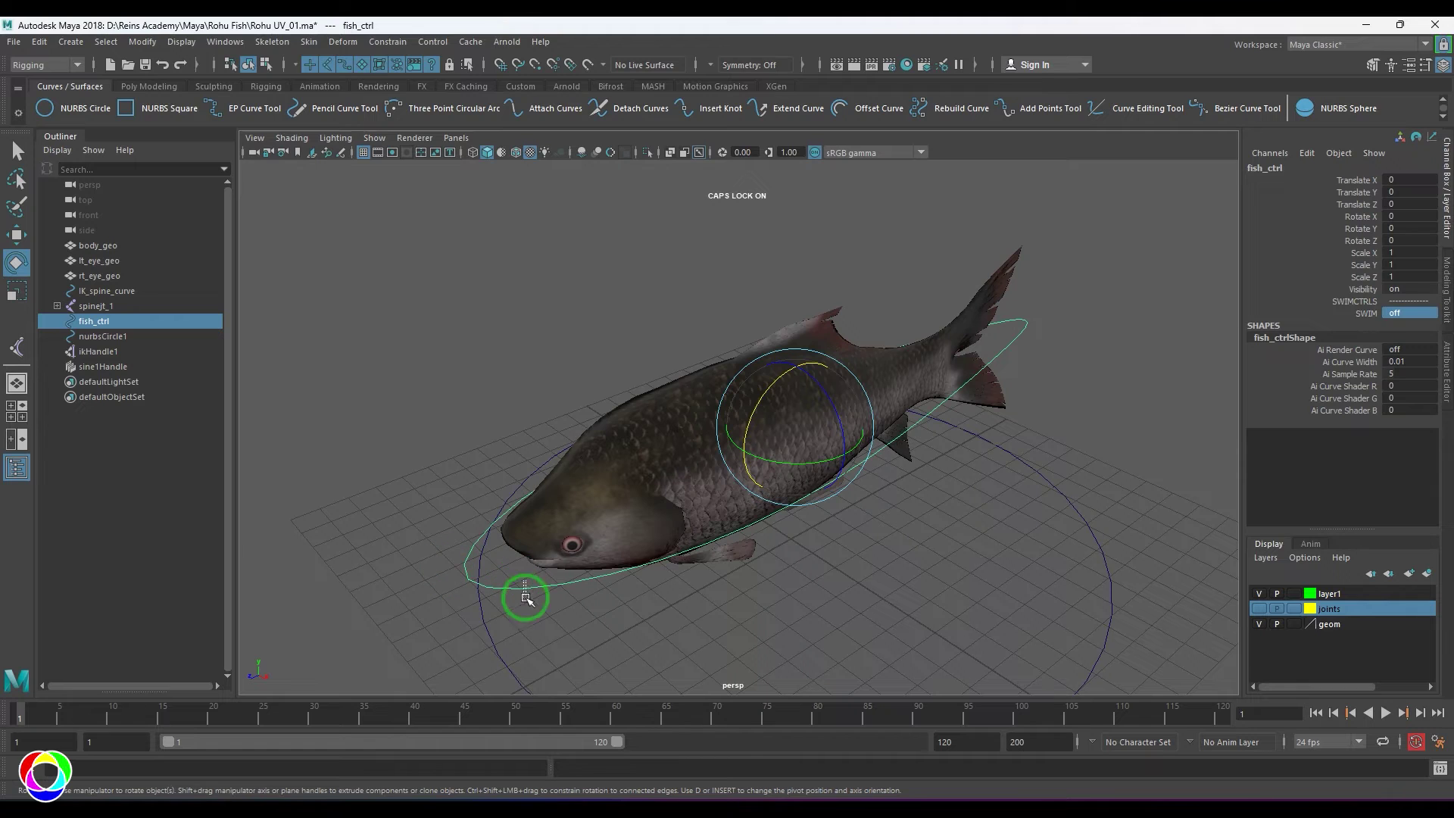
{"action": "left_click", "coordinate": [142, 42]}
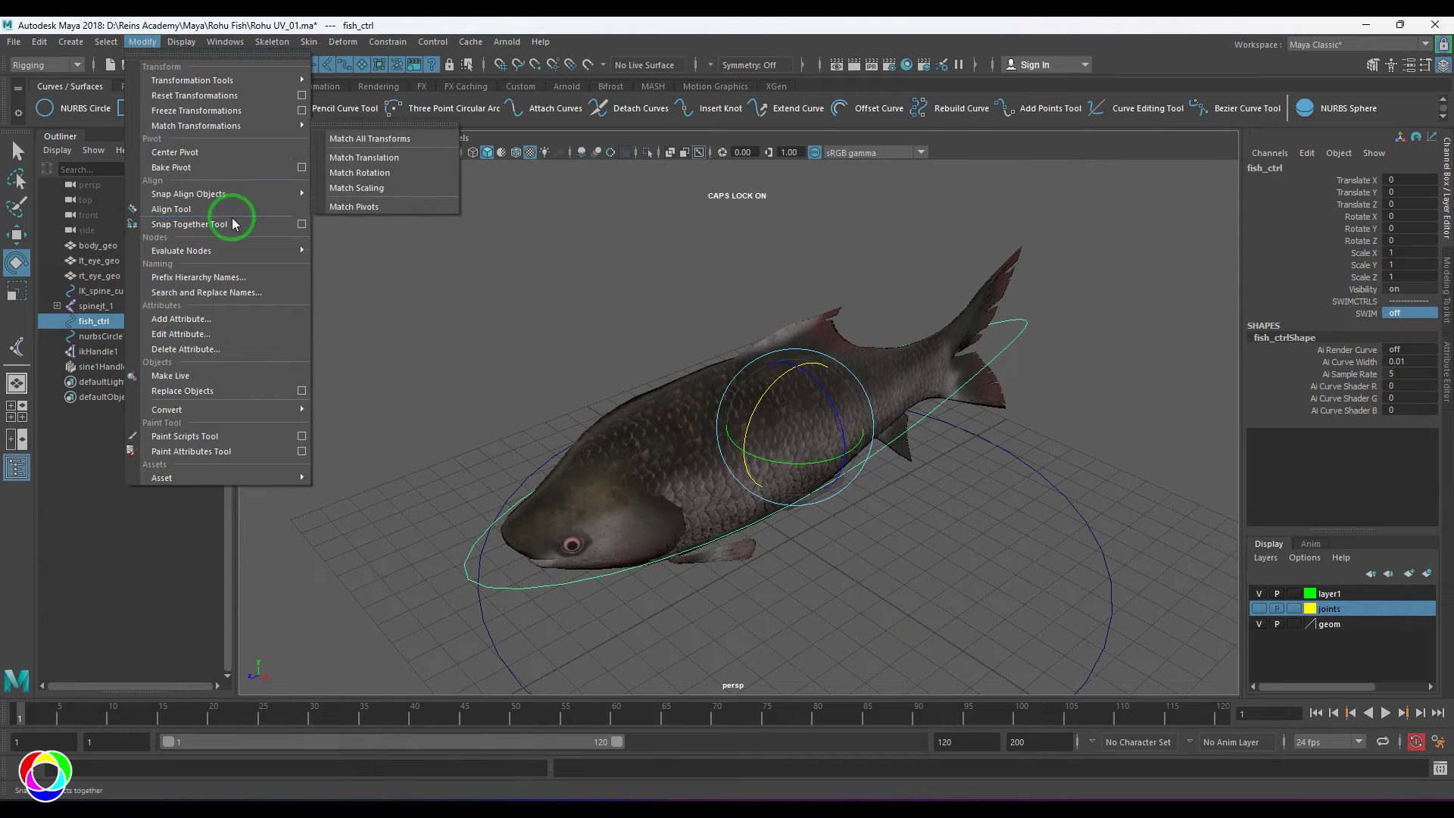
{"action": "left_click", "coordinate": [219, 316]}
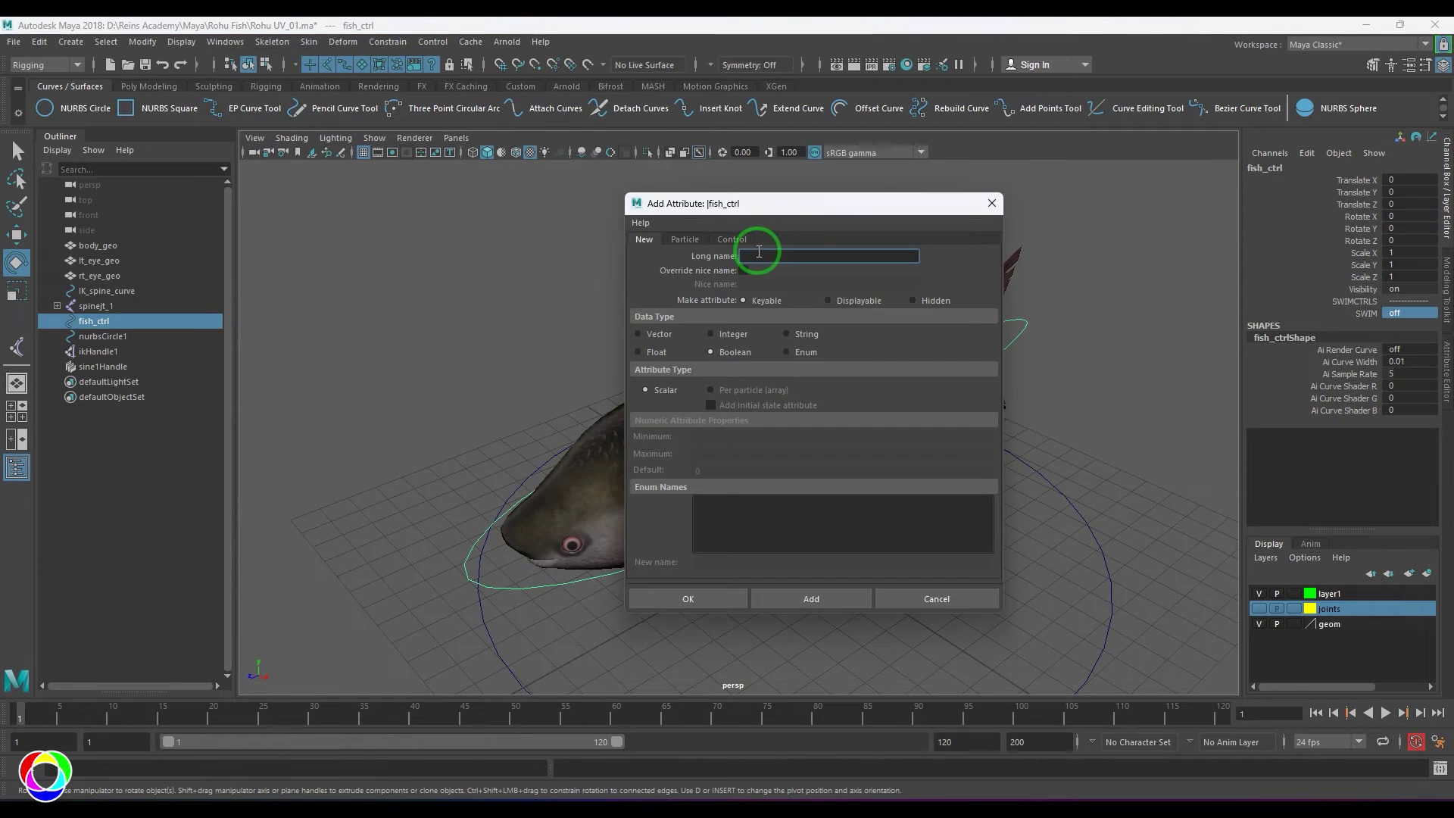
{"action": "type", "text": "sPEE"}
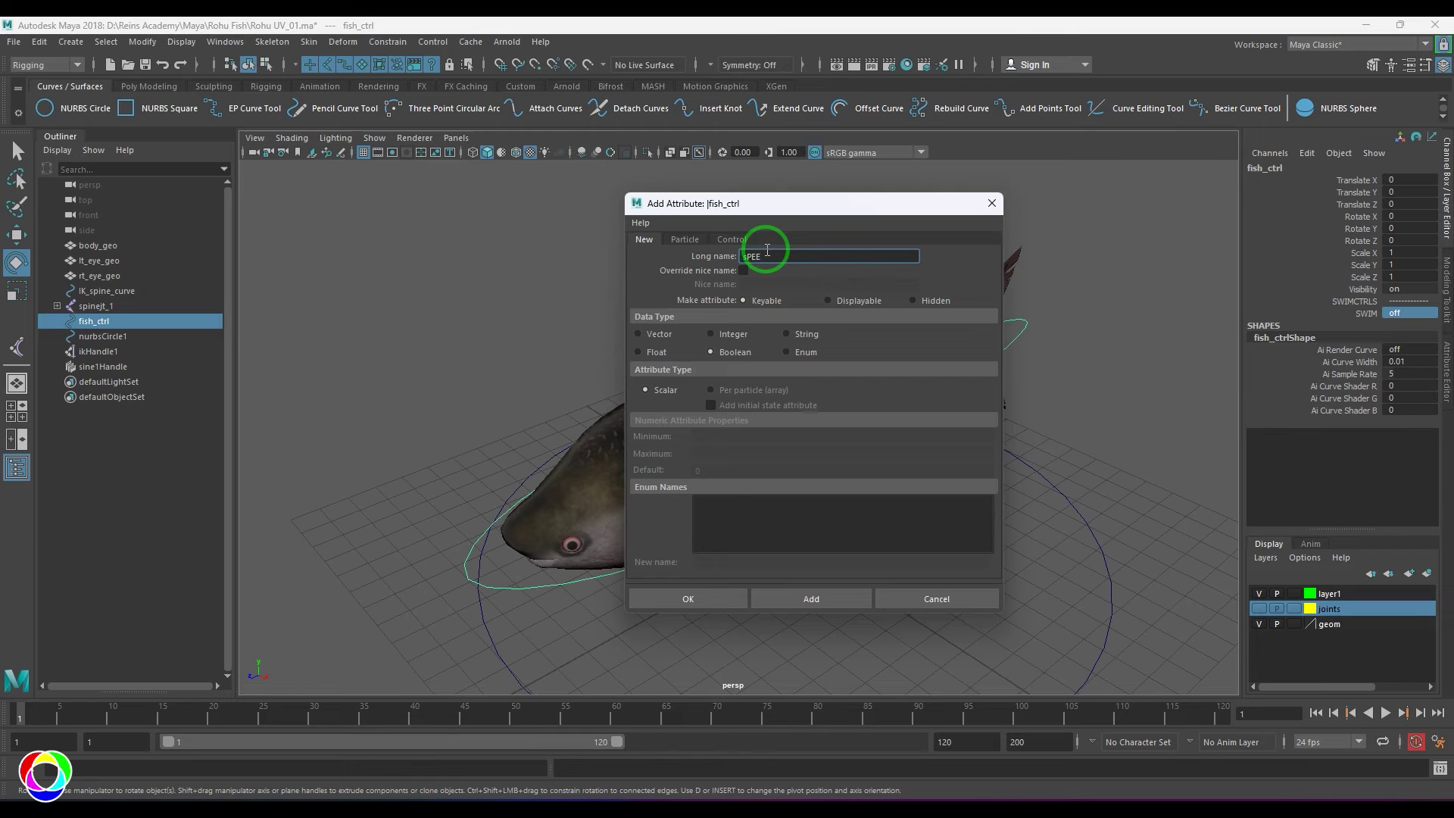
{"action": "left_click_drag", "start_coordinate": [783, 260], "coordinate": [642, 266]}
{"action": "type", "text": "A"}
{"action": "type", "text": "Speed"}
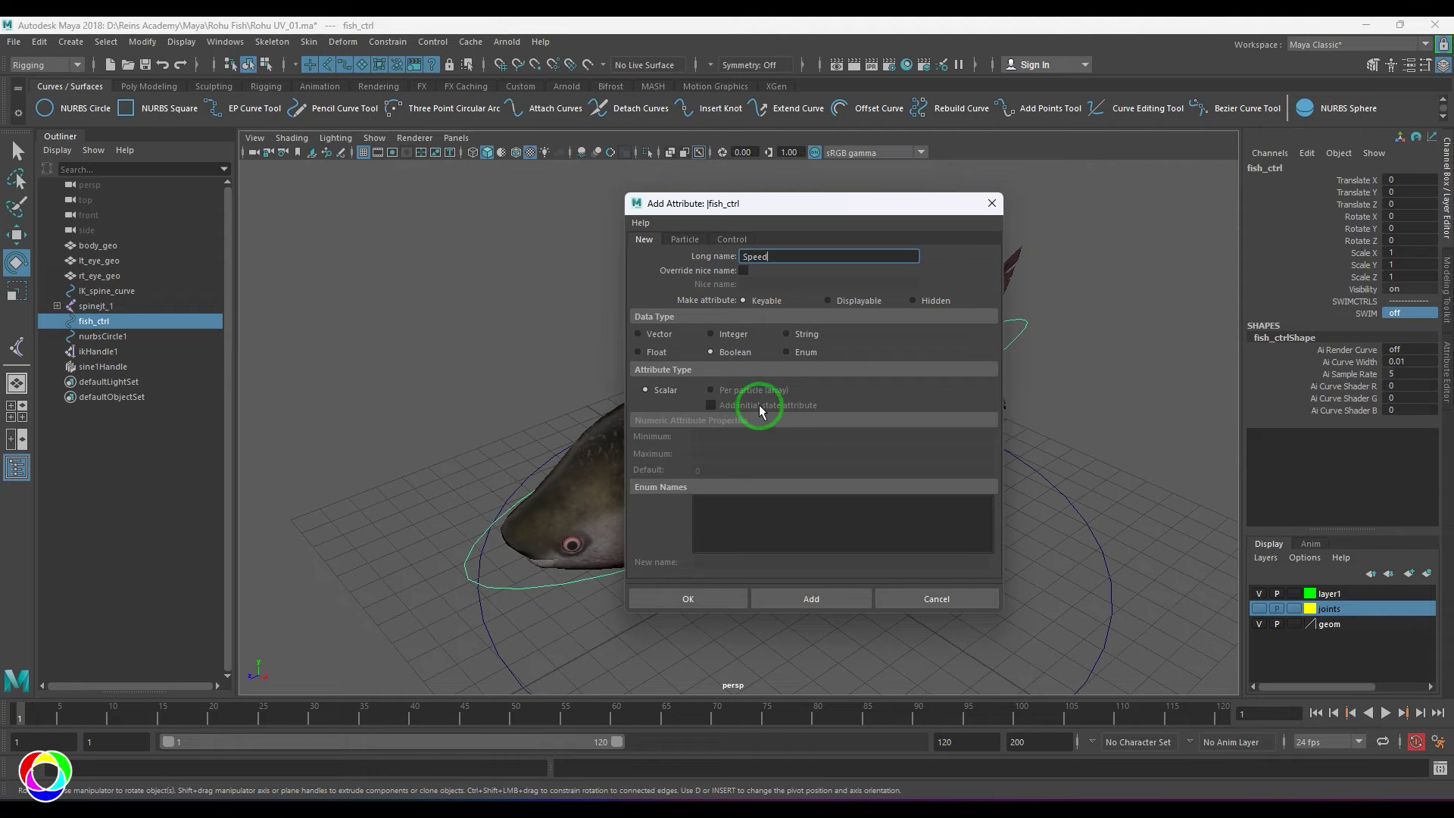
Make the Speed attribute an integer with minimum 1 and maximum 10, and add it to fish_ctrl.
{"action": "left_click", "coordinate": [728, 334]}
{"action": "left_click", "coordinate": [714, 437]}
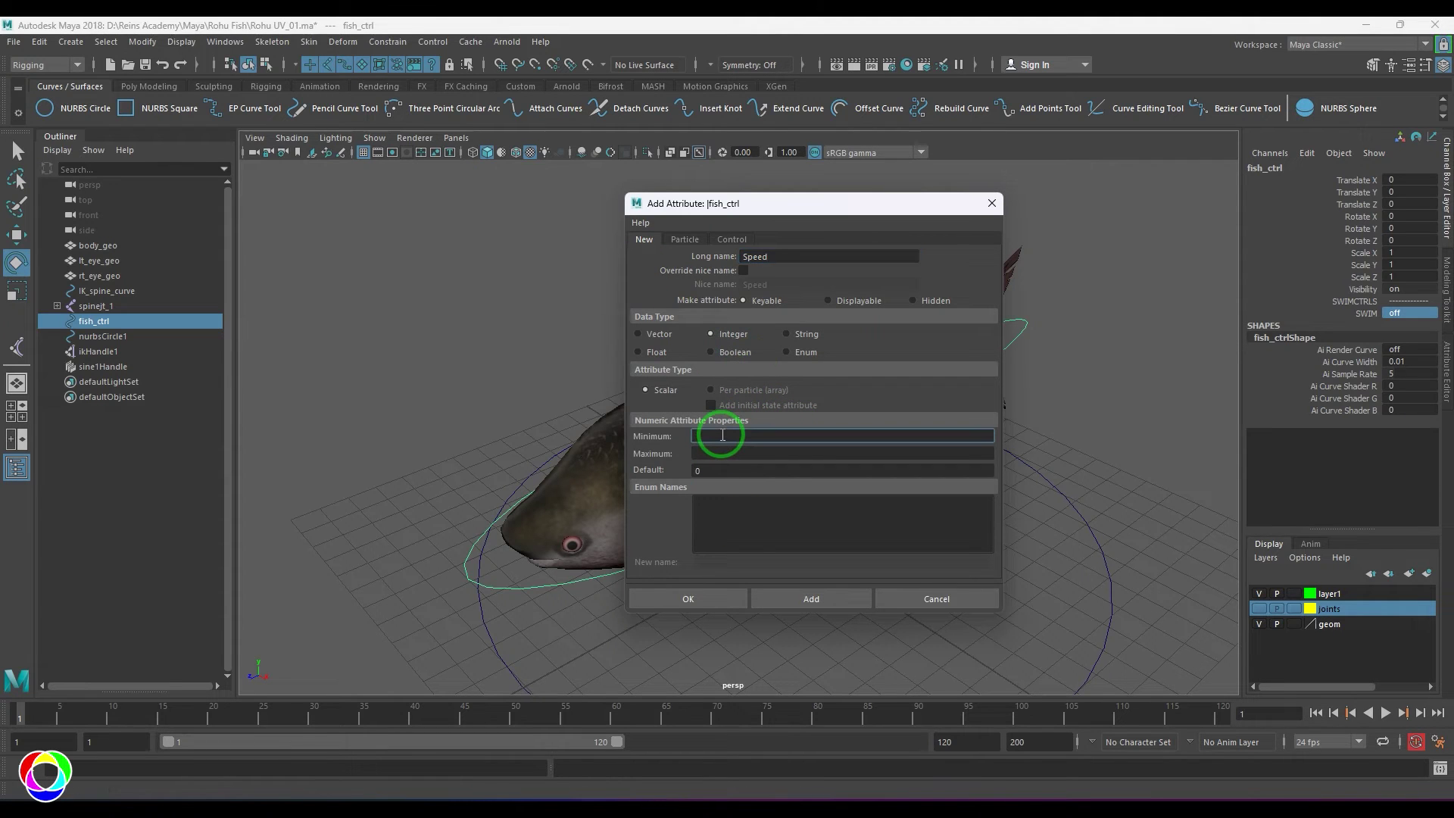
{"action": "type", "text": "1"}
{"action": "left_click", "coordinate": [720, 453]}
{"action": "type", "text": "1"}
{"action": "left_click_drag", "start_coordinate": [708, 456], "coordinate": [667, 470]}
{"action": "type", "text": "510"}
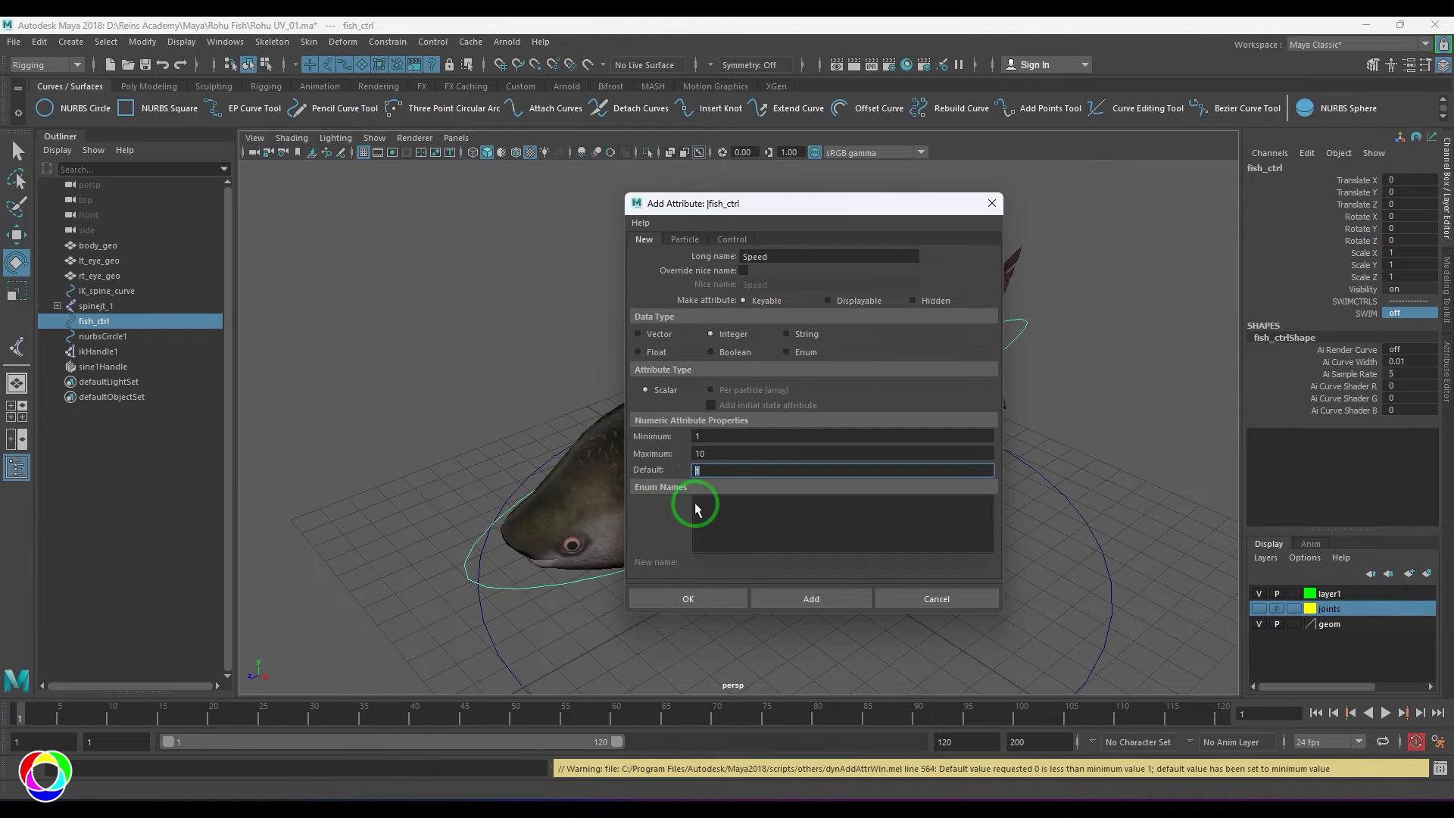
{"action": "left_click", "coordinate": [688, 599]}
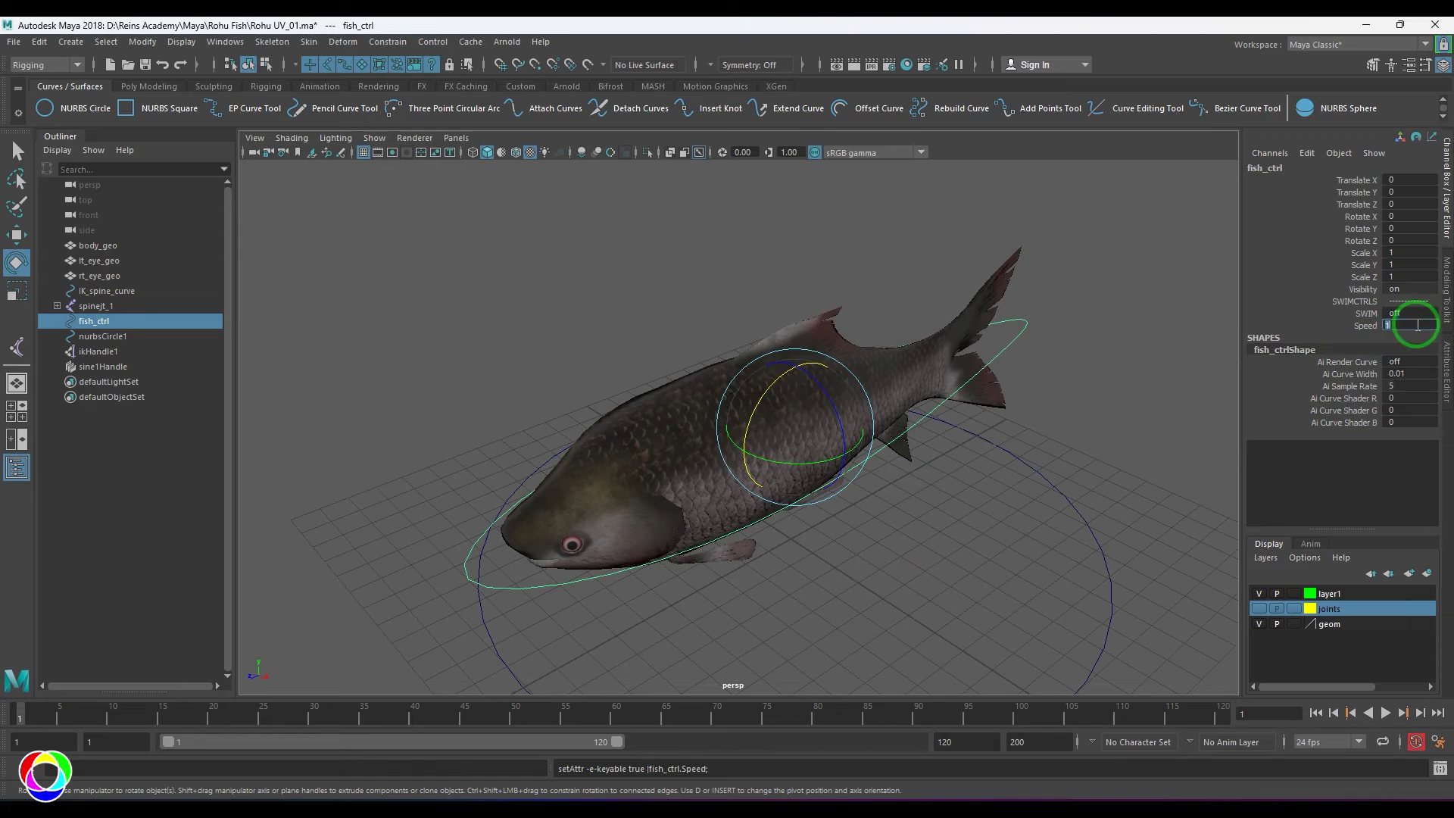
Test the range of fish_ctrl's Speed attribute and set Speed to 2.
{"action": "left_click", "coordinate": [1362, 325]}
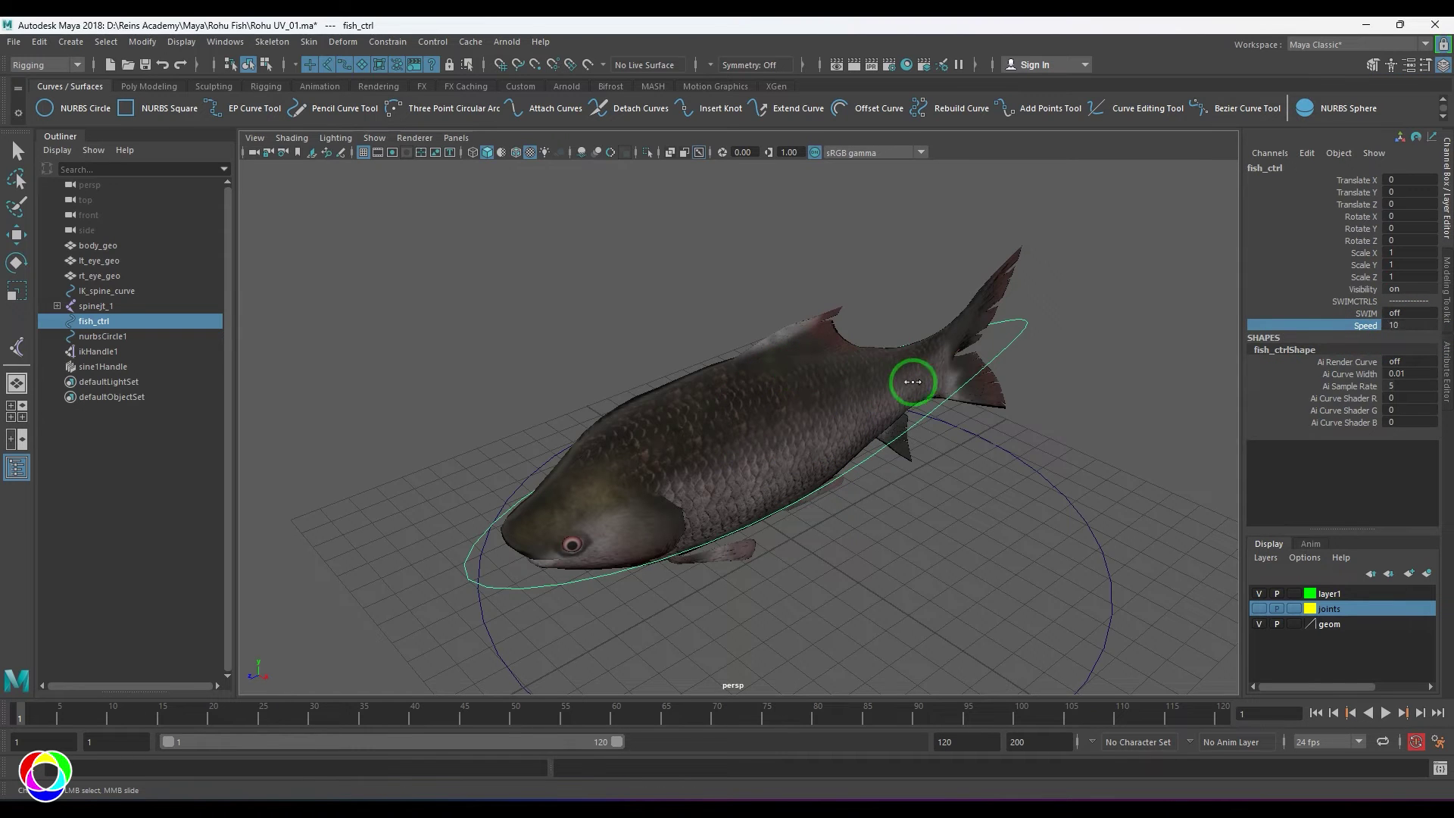
{"action": "middle_click_drag", "start_coordinate": [751, 385], "coordinate": [812, 388]}
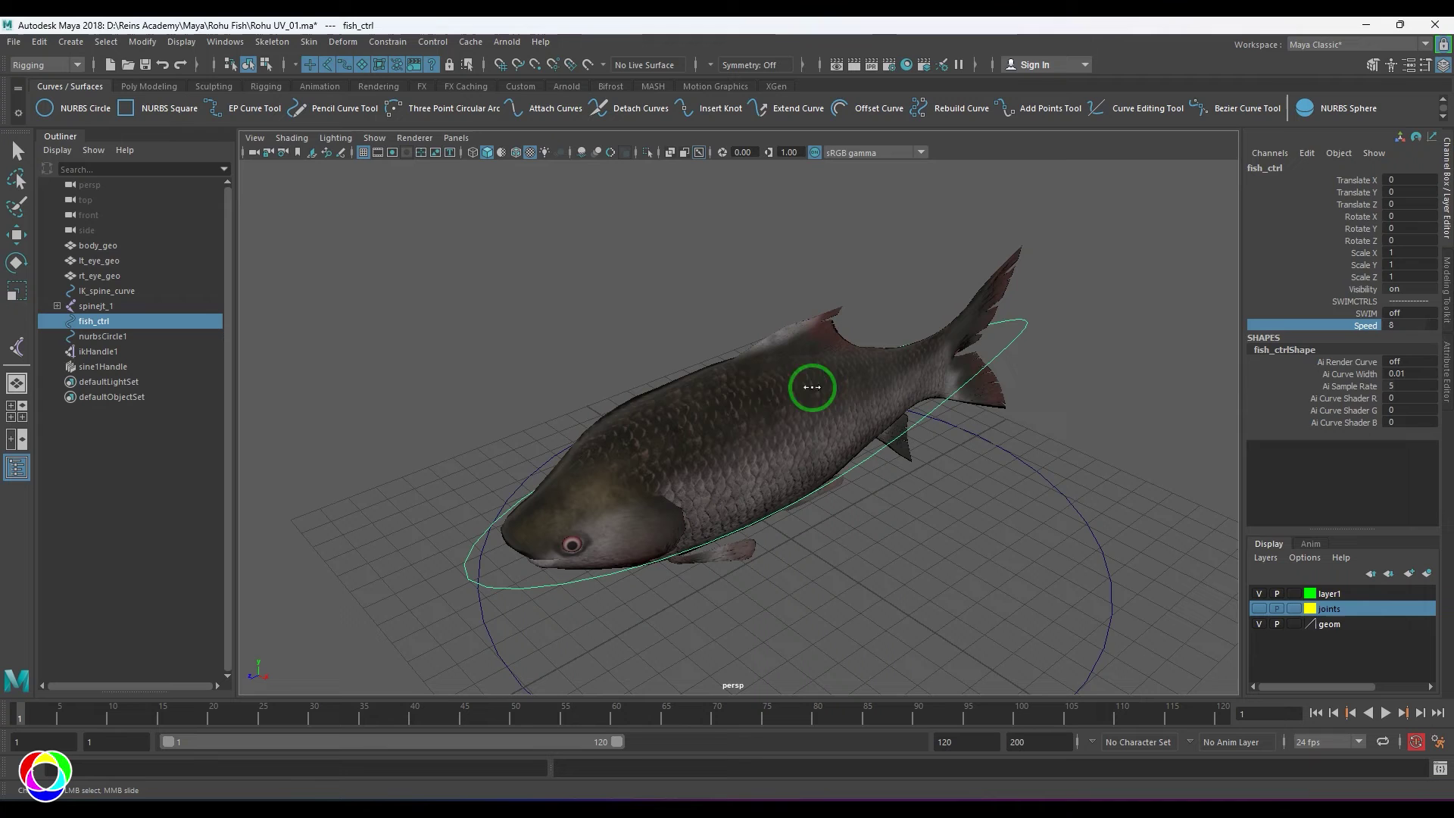
{"action": "left_click", "coordinate": [1414, 325]}
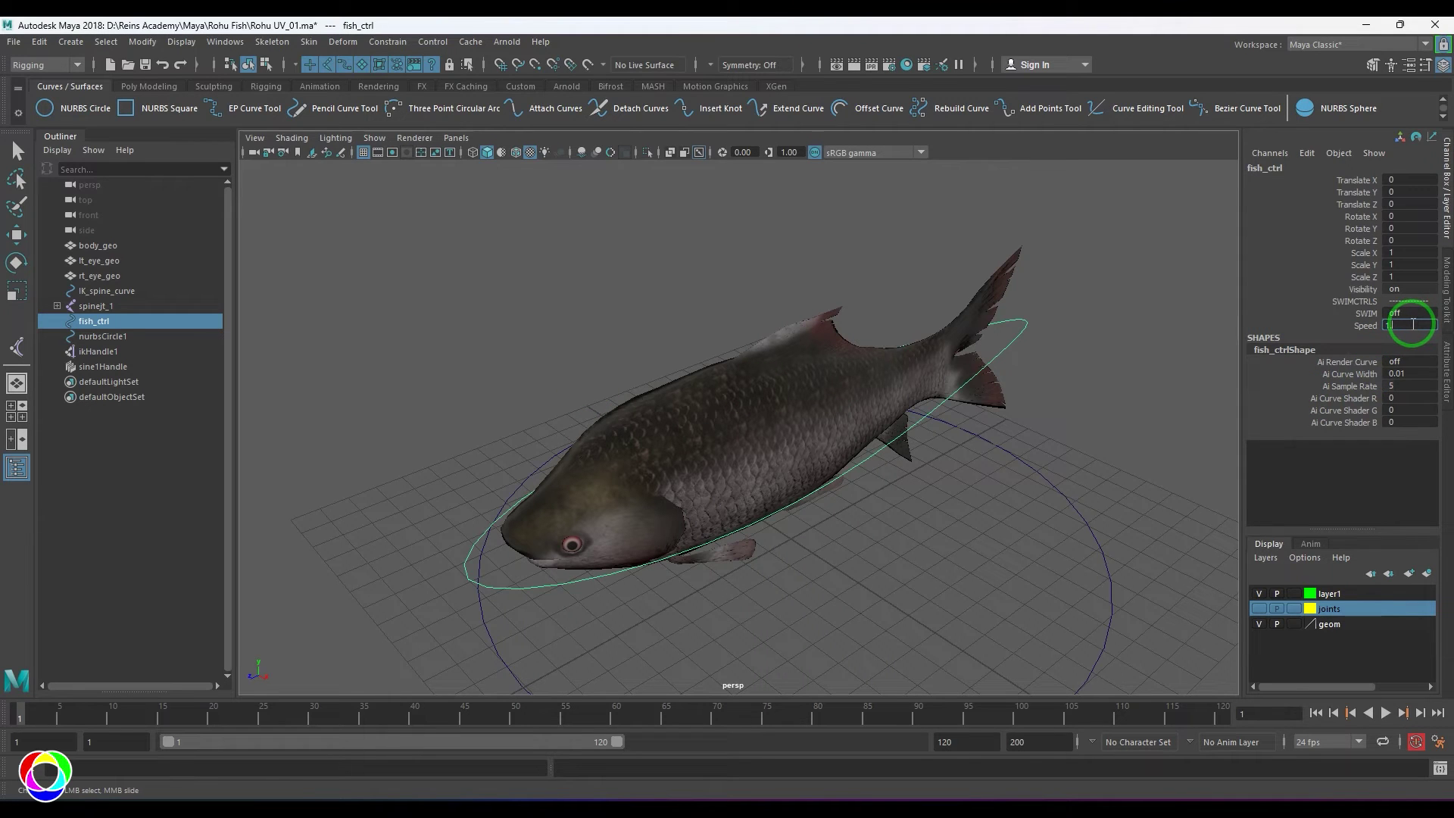
{"action": "key", "text": "Return"}
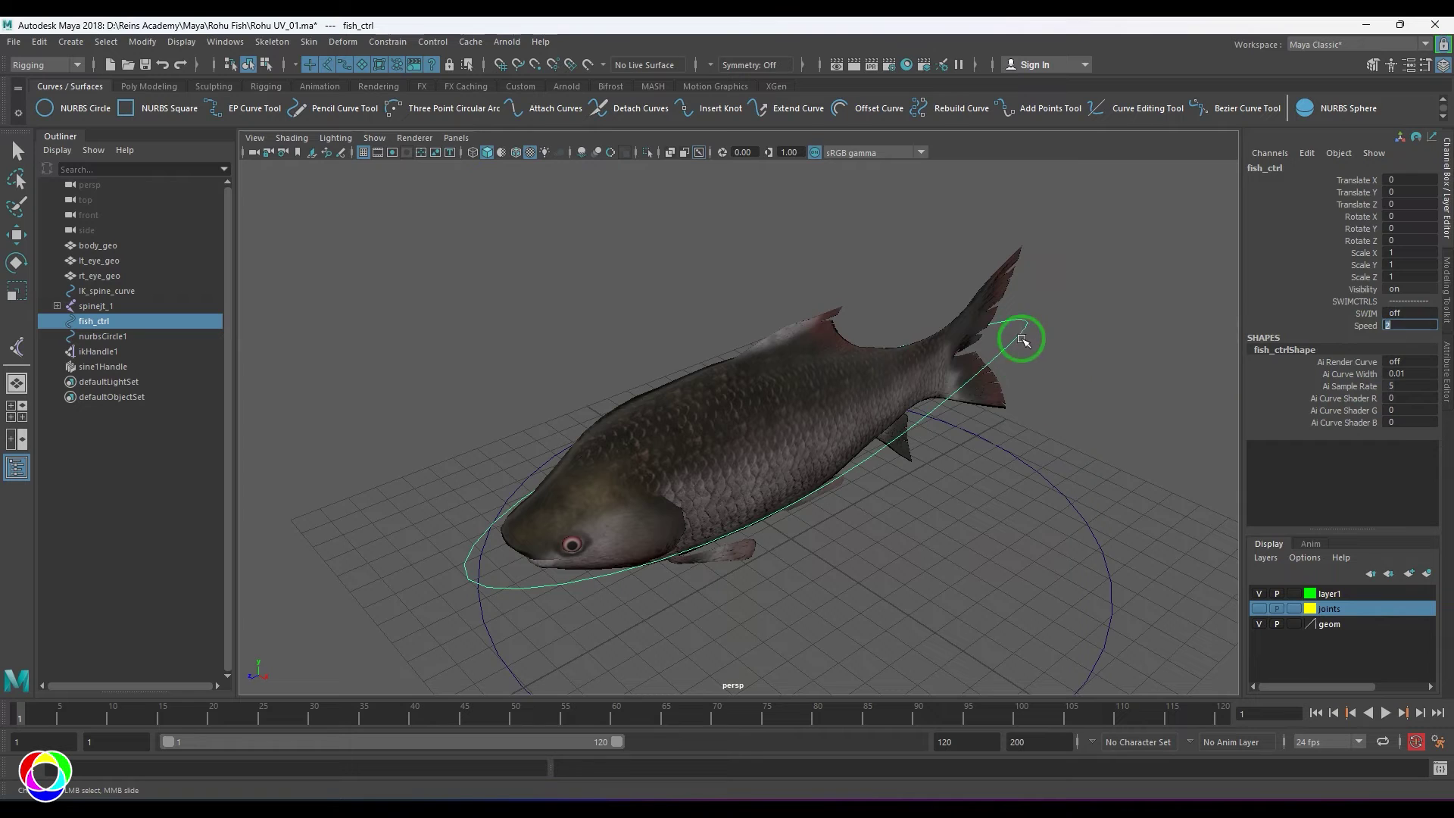
{"action": "key", "text": "e"}
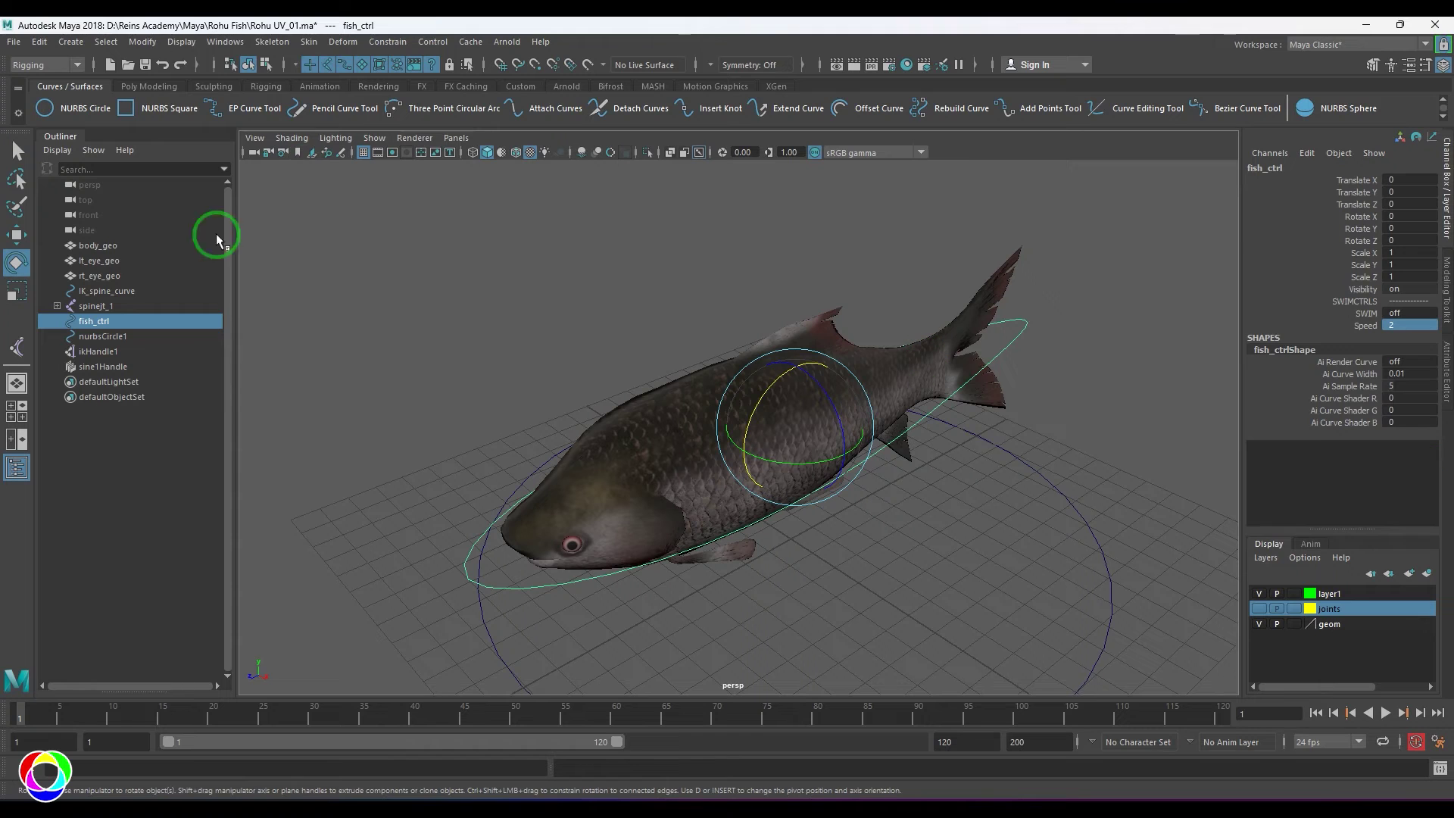
Add a keyable Float attribute with the long name Amplitude to fish_ctrl, without minimum or maximum.
{"action": "left_click", "coordinate": [169, 44]}
{"action": "mouse_move", "coordinate": [146, 45]}
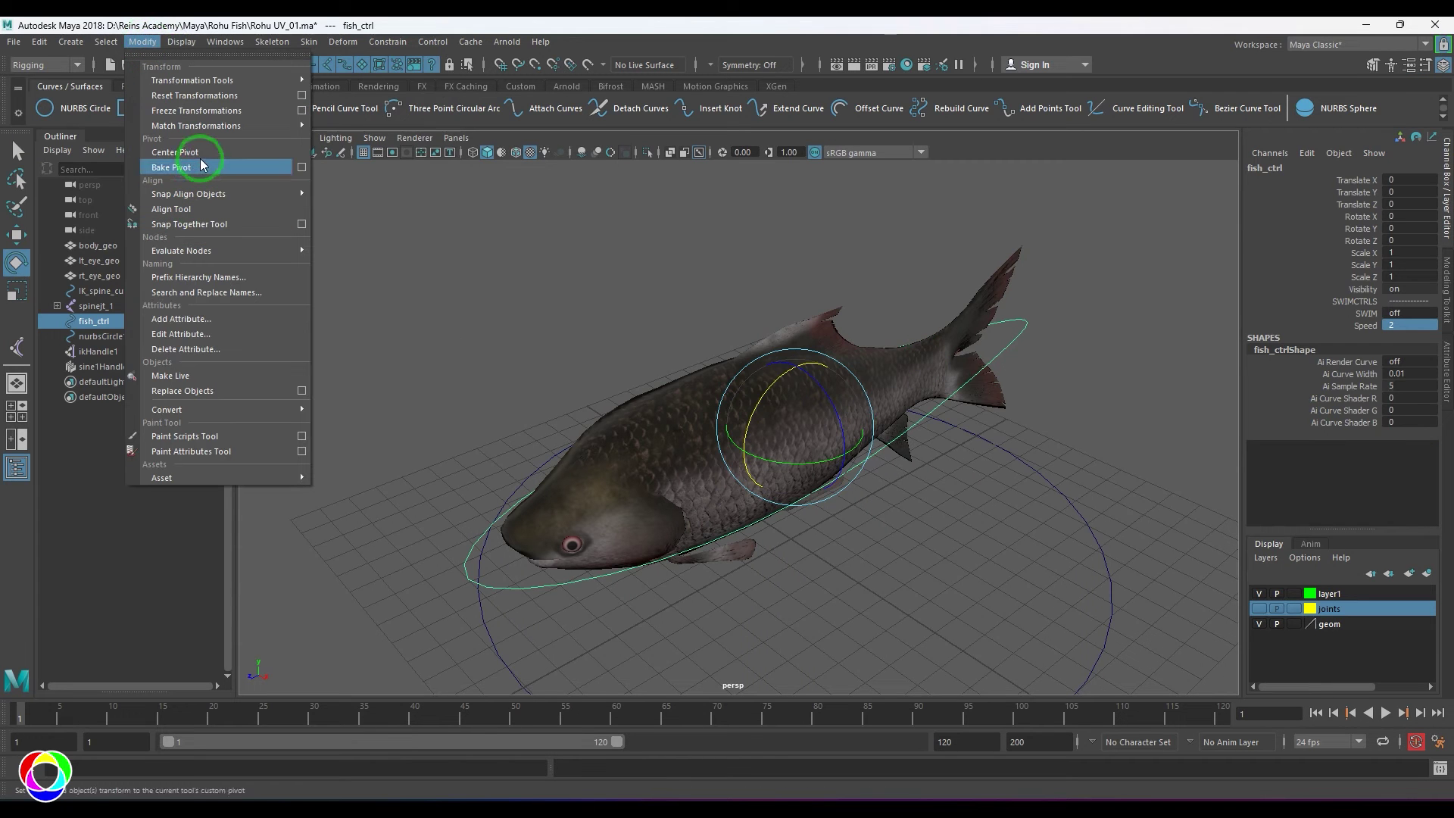
{"action": "left_click", "coordinate": [189, 318]}
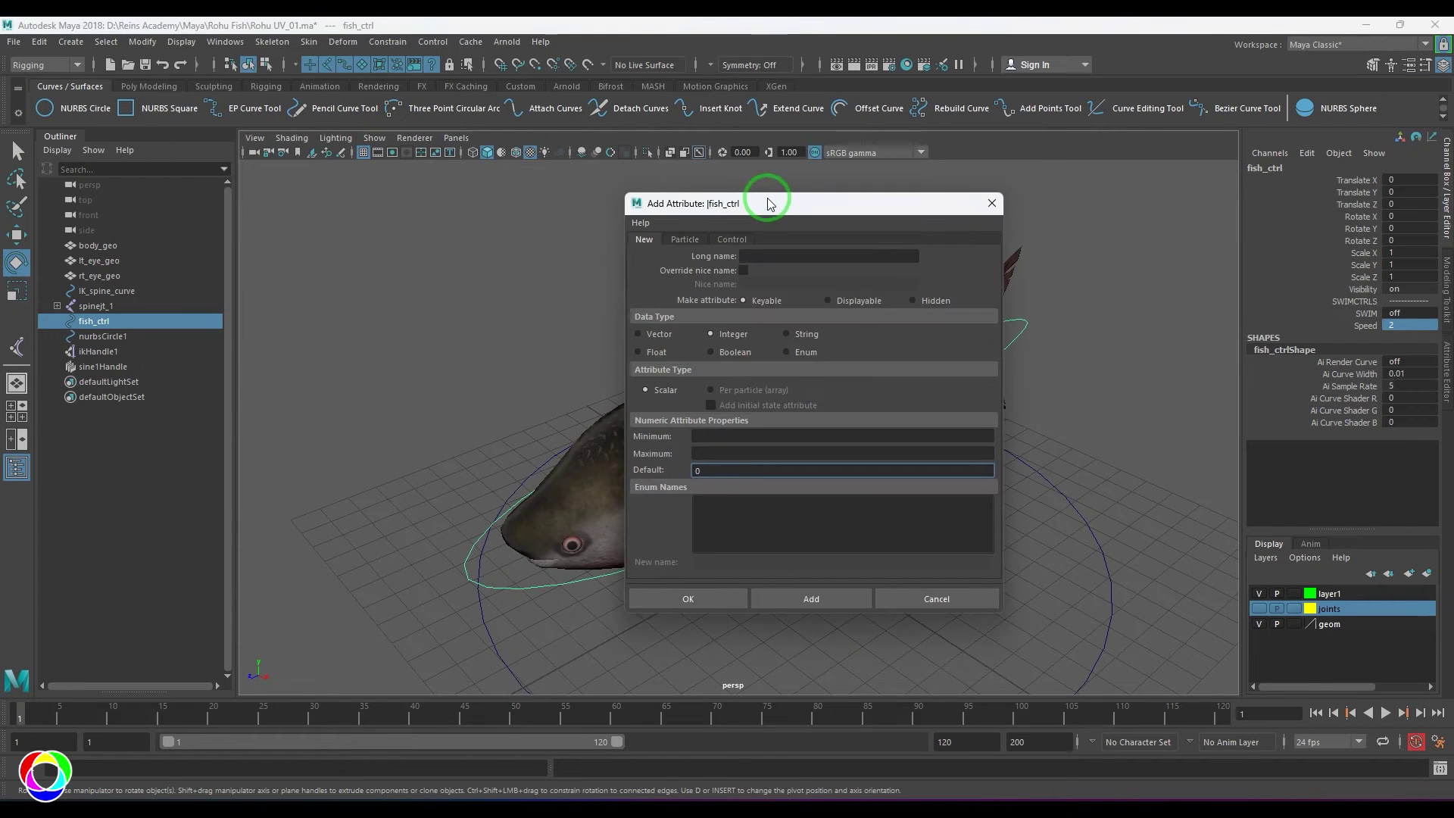
{"action": "left_click_drag", "start_coordinate": [769, 201], "coordinate": [806, 188]}
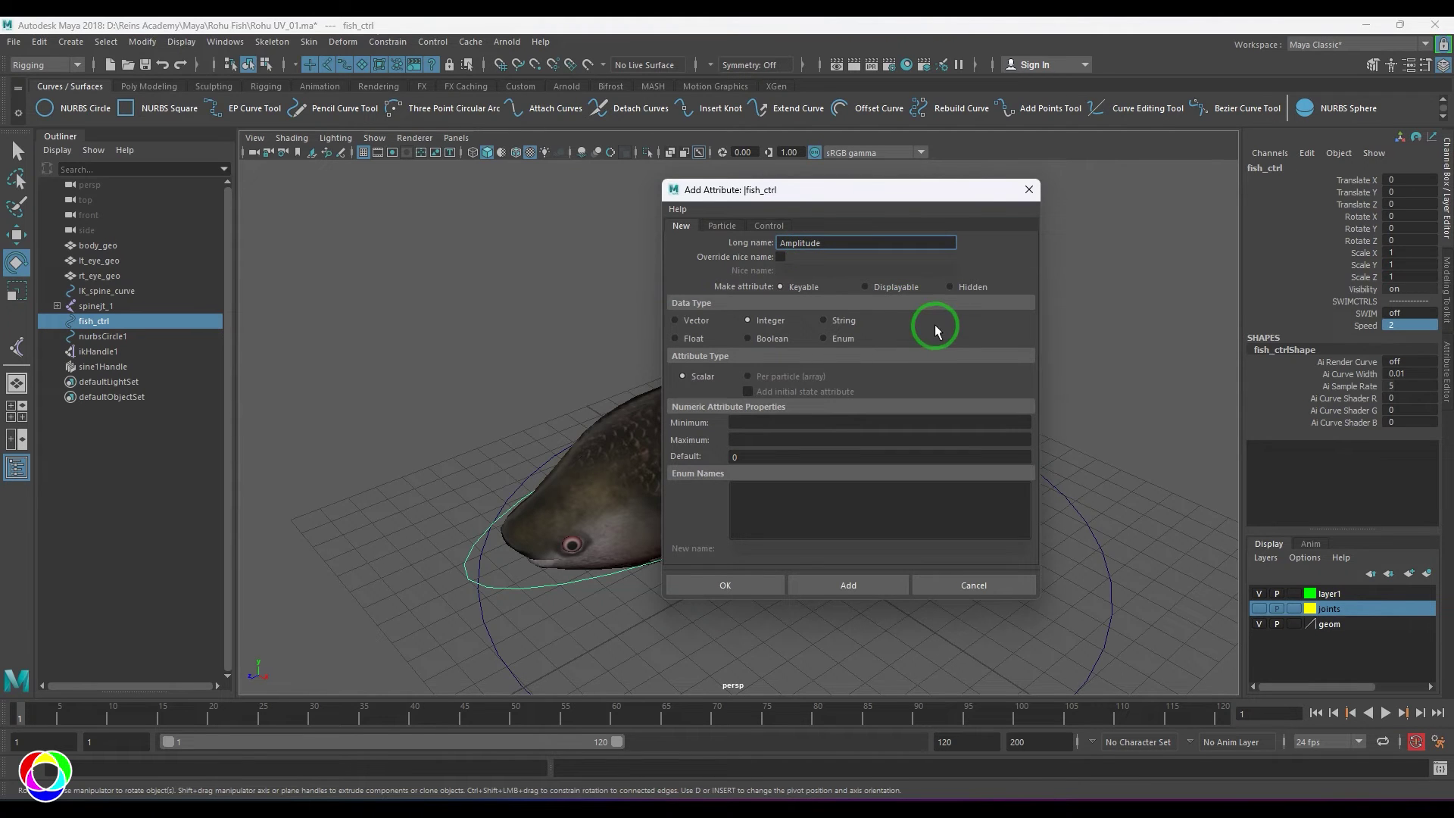
{"action": "left_click", "coordinate": [695, 340]}
{"action": "left_click", "coordinate": [761, 440]}
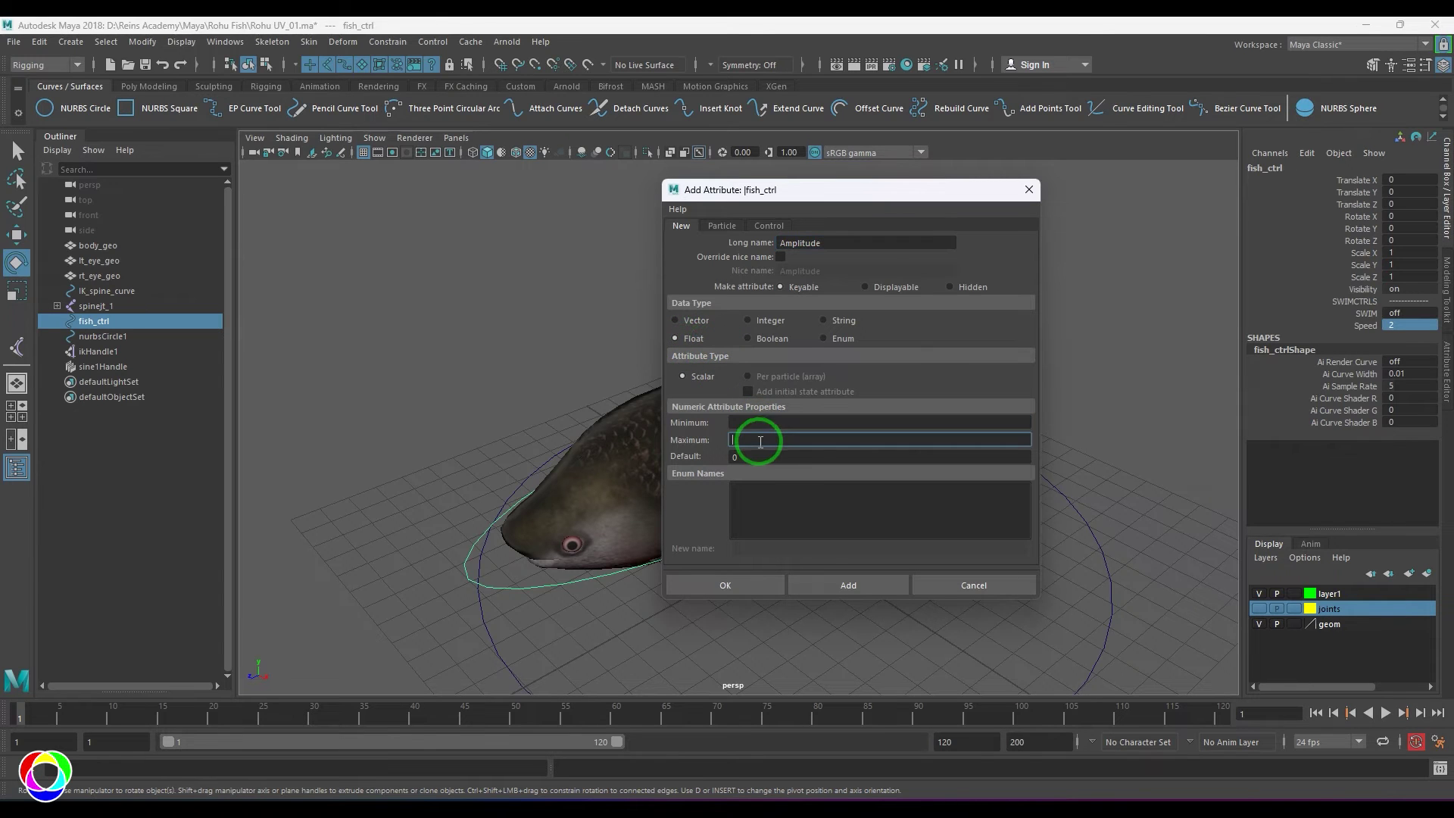
{"action": "left_click", "coordinate": [841, 584]}
Add two more keyable Float attributes named Wavelength and offset to fish_ctrl.
{"action": "left_click", "coordinate": [831, 241]}
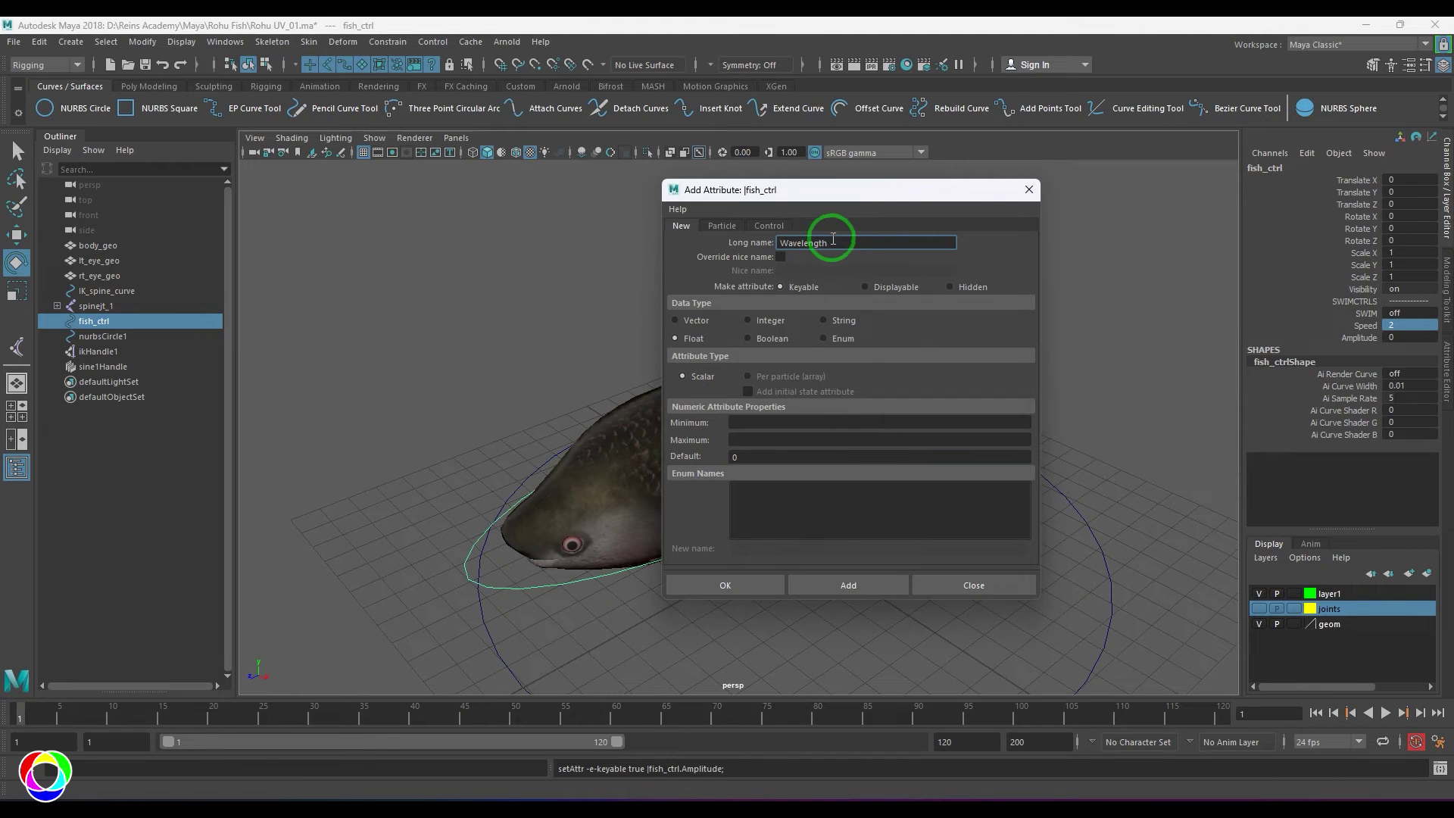
{"action": "left_click", "coordinate": [822, 585]}
{"action": "left_click", "coordinate": [826, 244]}
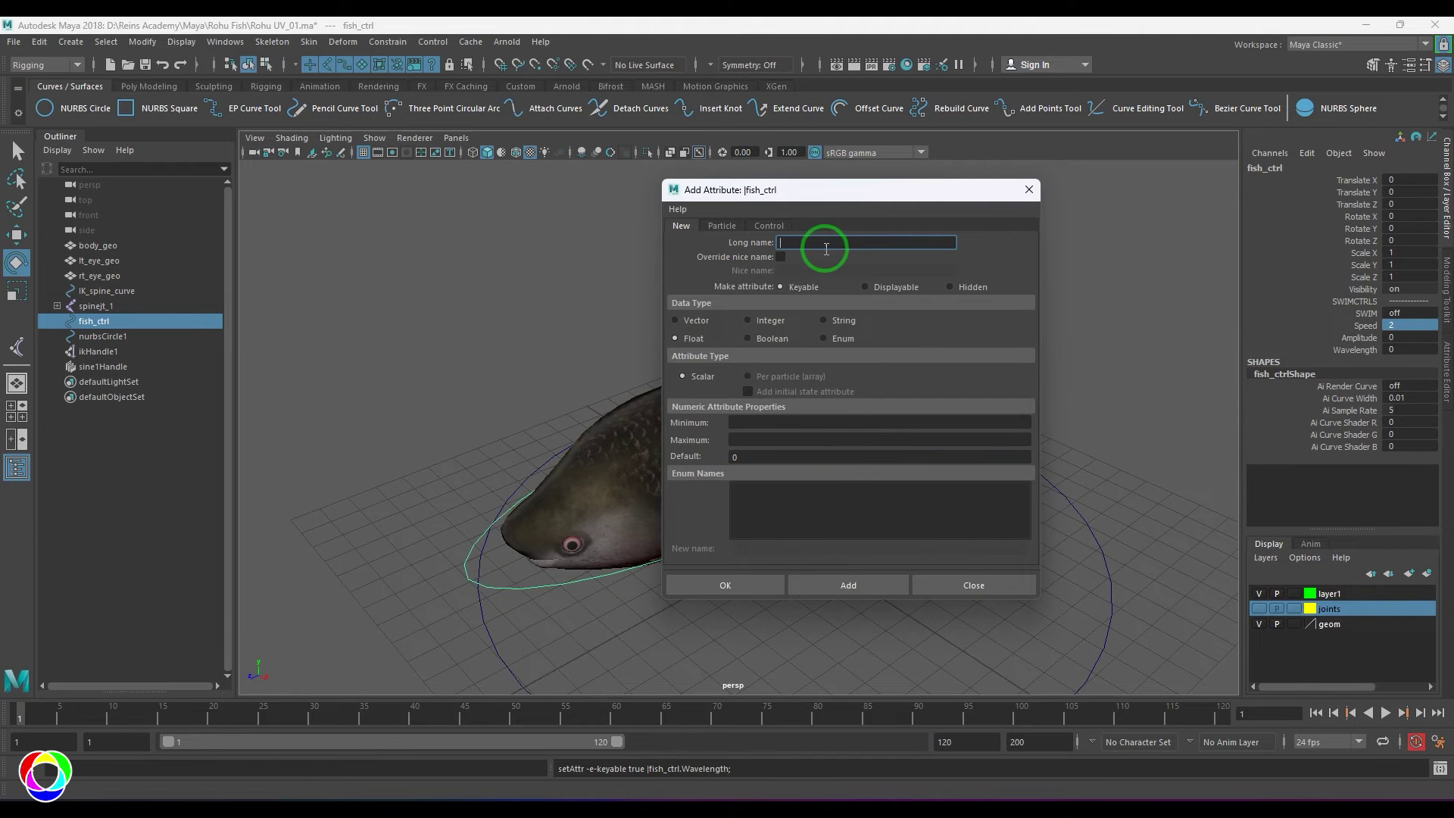
{"action": "left_click", "coordinate": [859, 585]}
{"action": "left_click", "coordinate": [962, 584]}
{"action": "left_click_drag", "start_coordinate": [1364, 313], "coordinate": [1367, 371]}
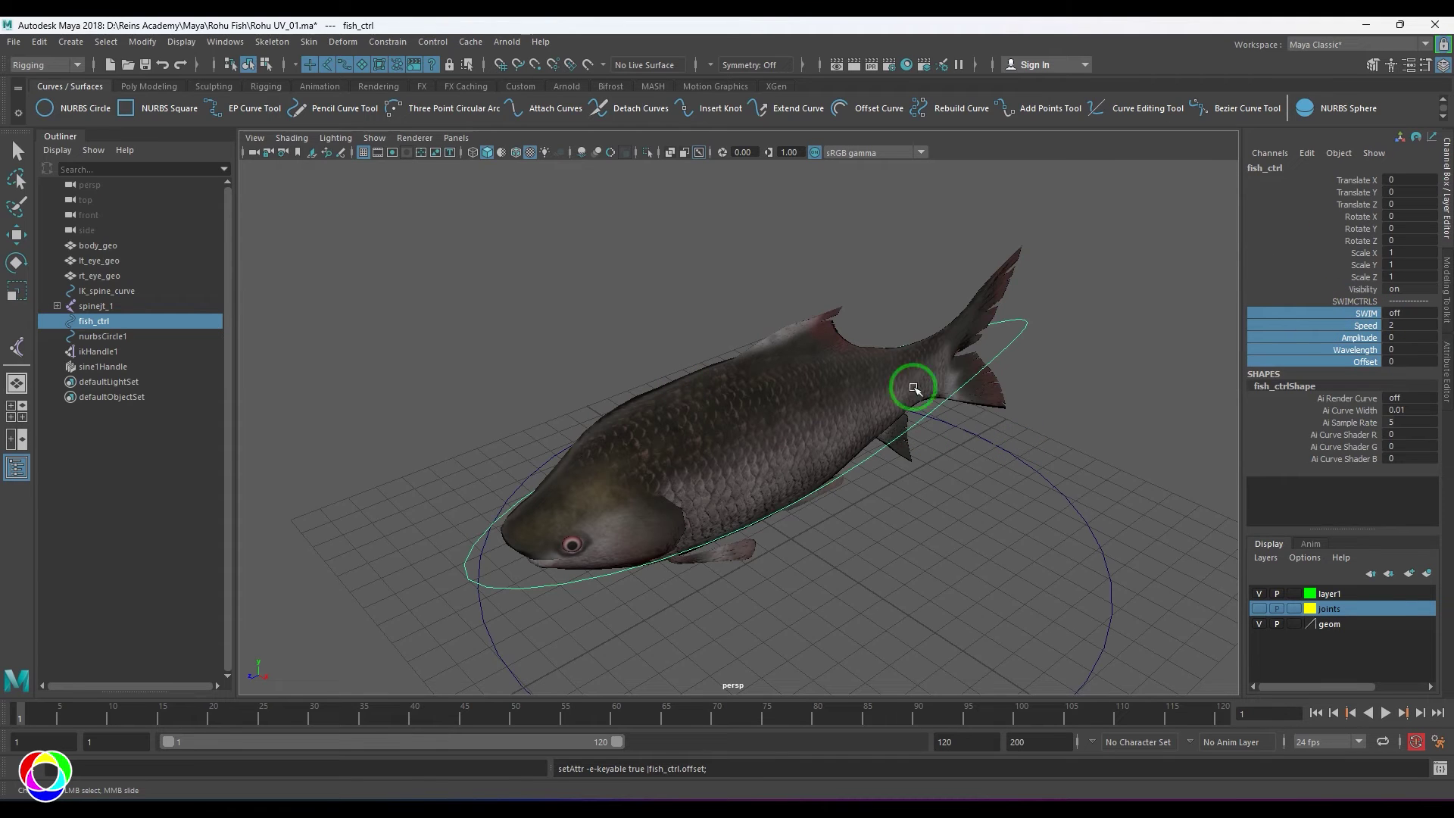
{"action": "key", "text": "e"}
{"action": "left_click", "coordinate": [1126, 375]}
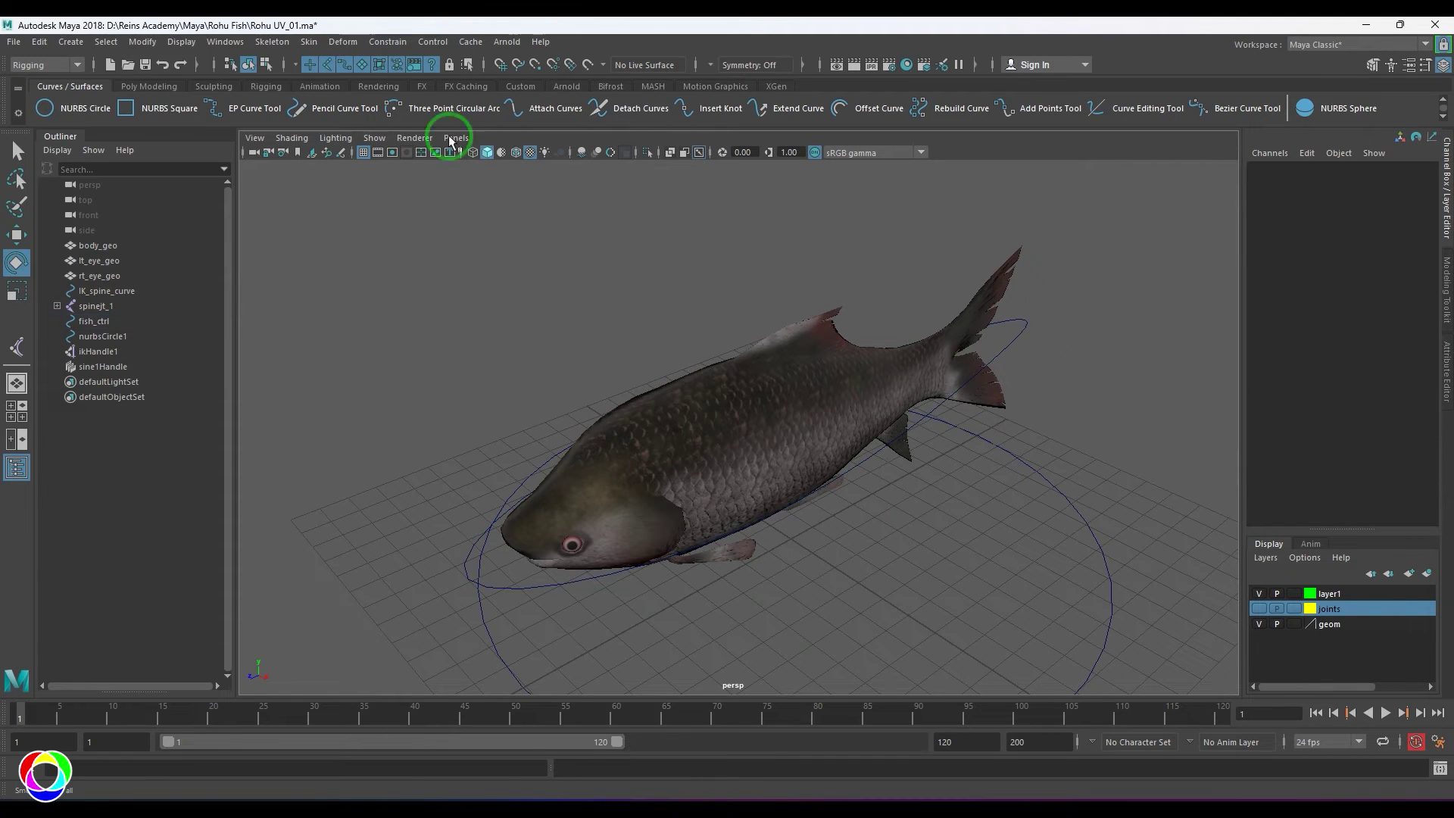
Open the Connection Editor and load fish_ctrl as the output object, showing its custom swim attributes.
{"action": "left_click", "coordinate": [225, 42]}
{"action": "mouse_move", "coordinate": [291, 96]}
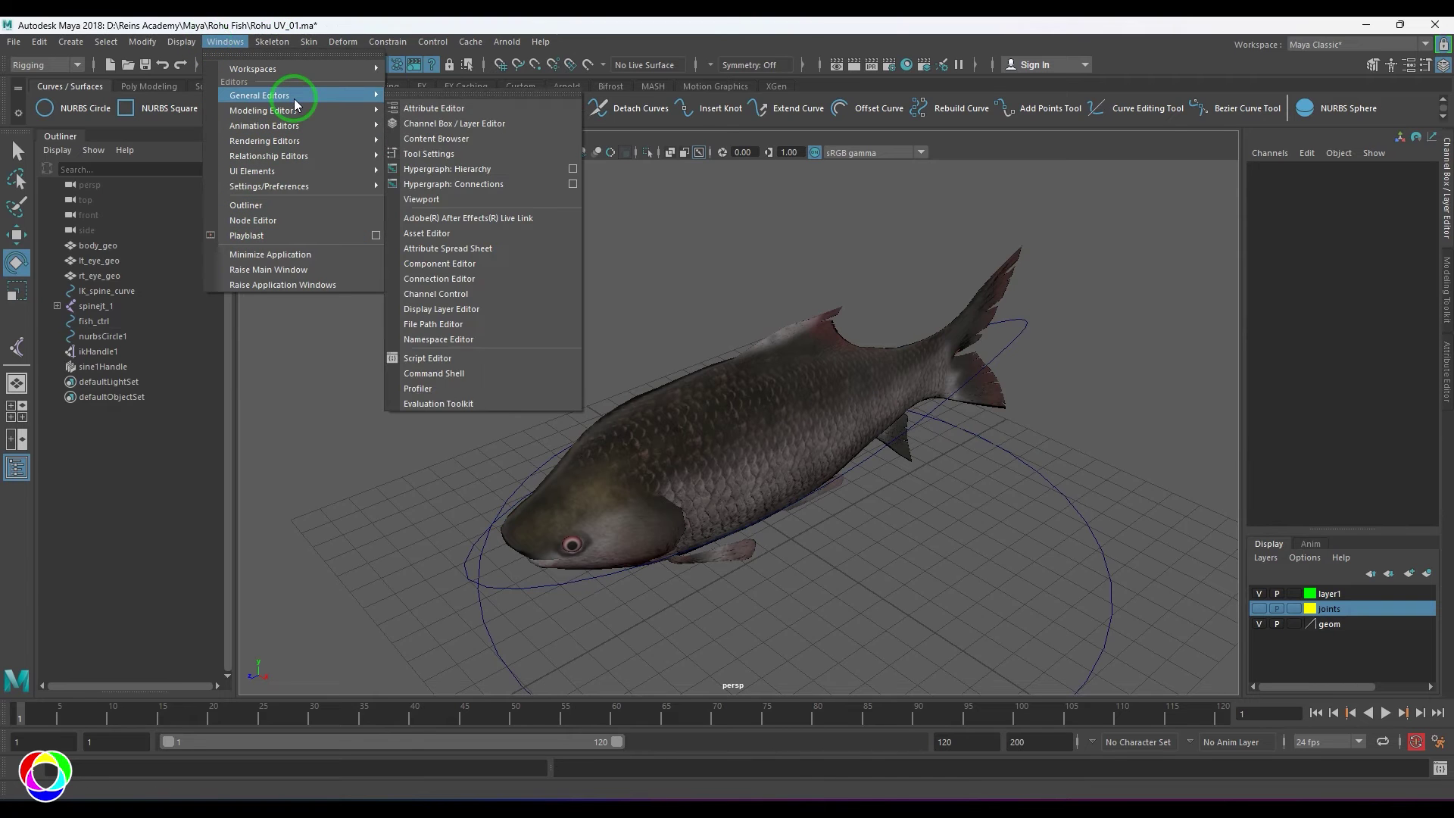
{"action": "left_click", "coordinate": [510, 280]}
{"action": "left_click_drag", "start_coordinate": [643, 287], "coordinate": [956, 202]}
{"action": "left_click", "coordinate": [542, 591]}
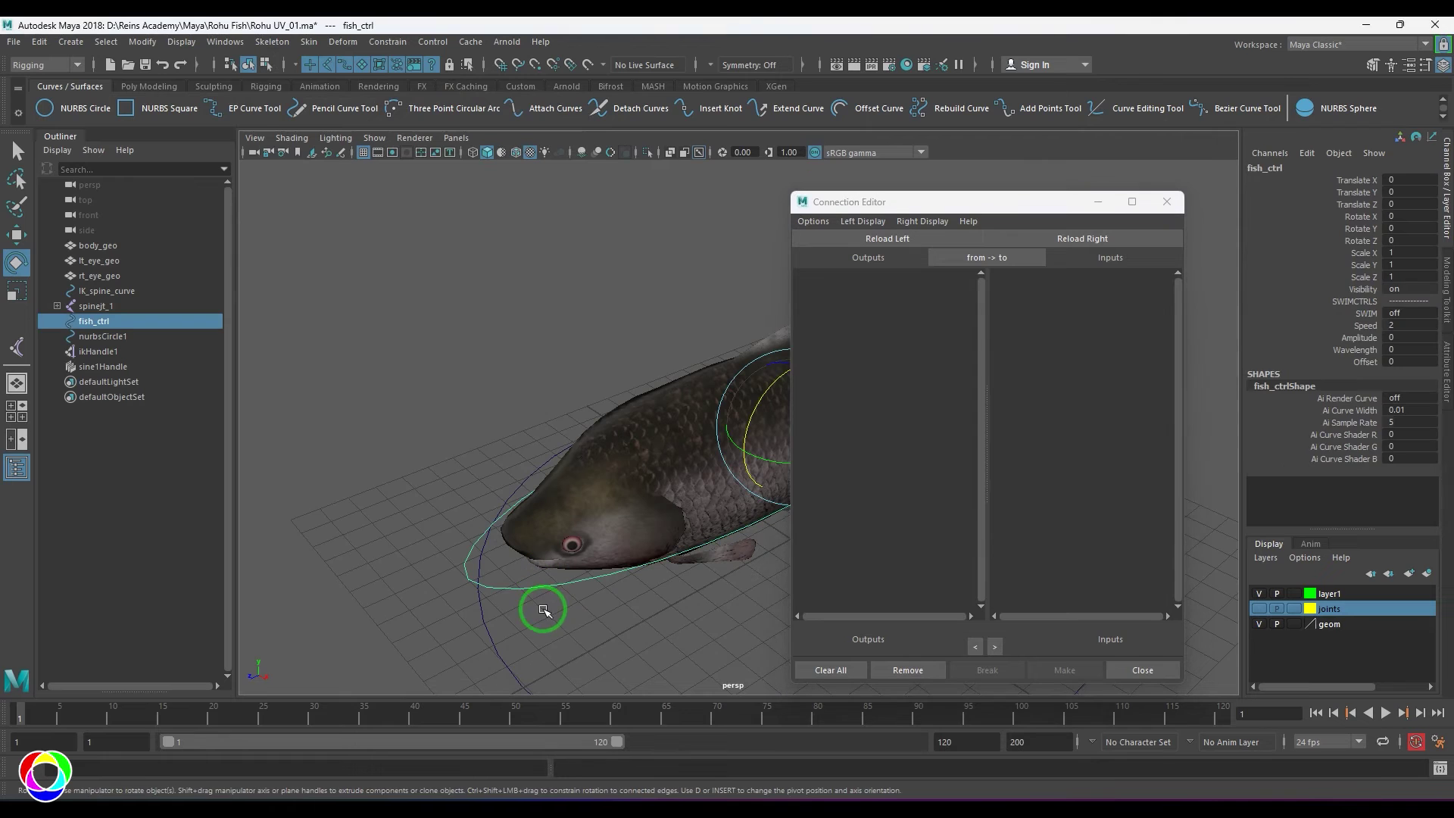
{"action": "left_click", "coordinate": [921, 239]}
{"action": "scroll", "coordinate": [918, 493], "scroll_direction": "down", "scroll_amount": 15}
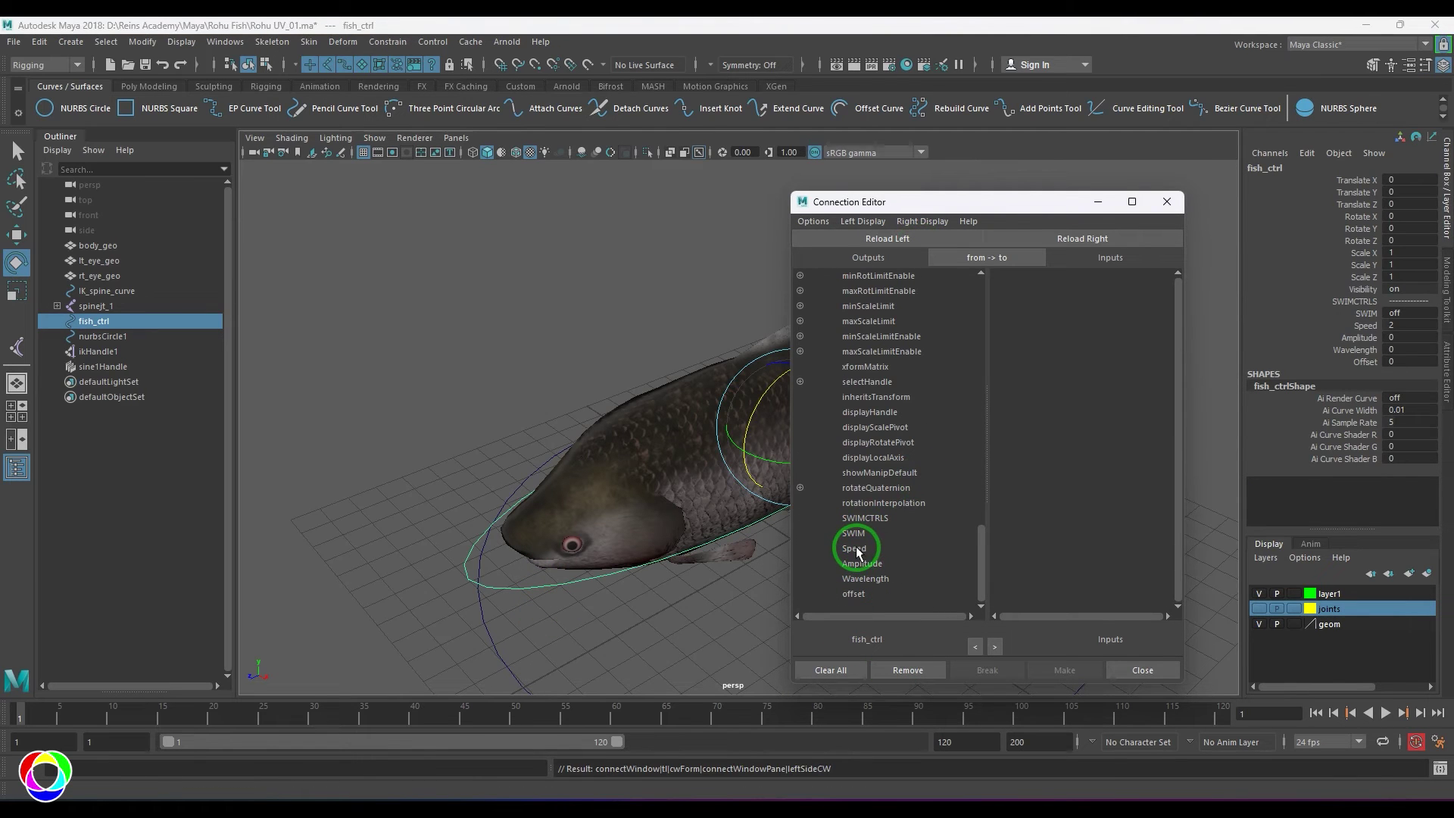
Load sine1HandleShape, the shape node of sine1Handle, as the input object in the Connection Editor.
{"action": "left_click", "coordinate": [106, 367]}
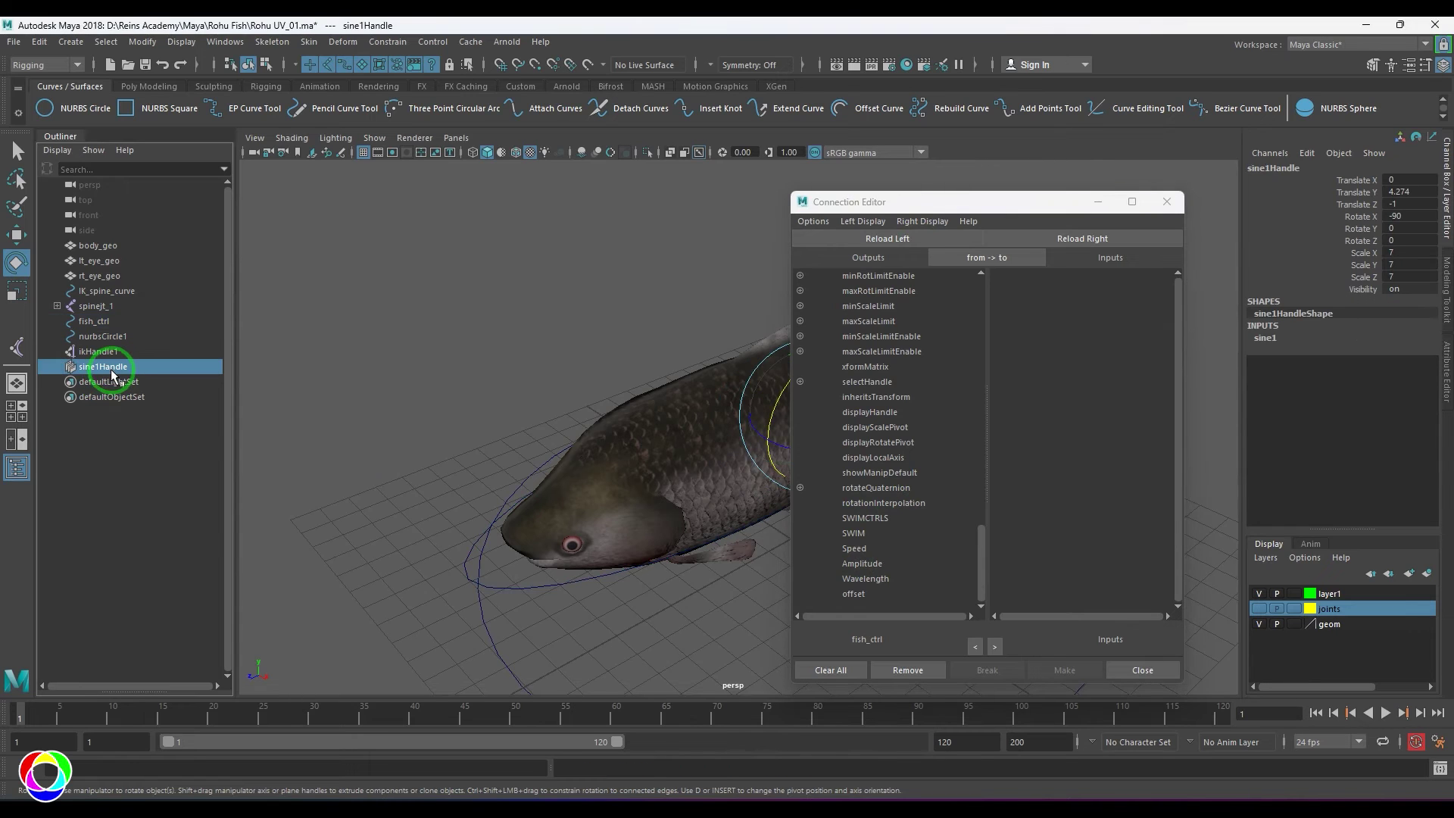
{"action": "key", "text": "Down"}
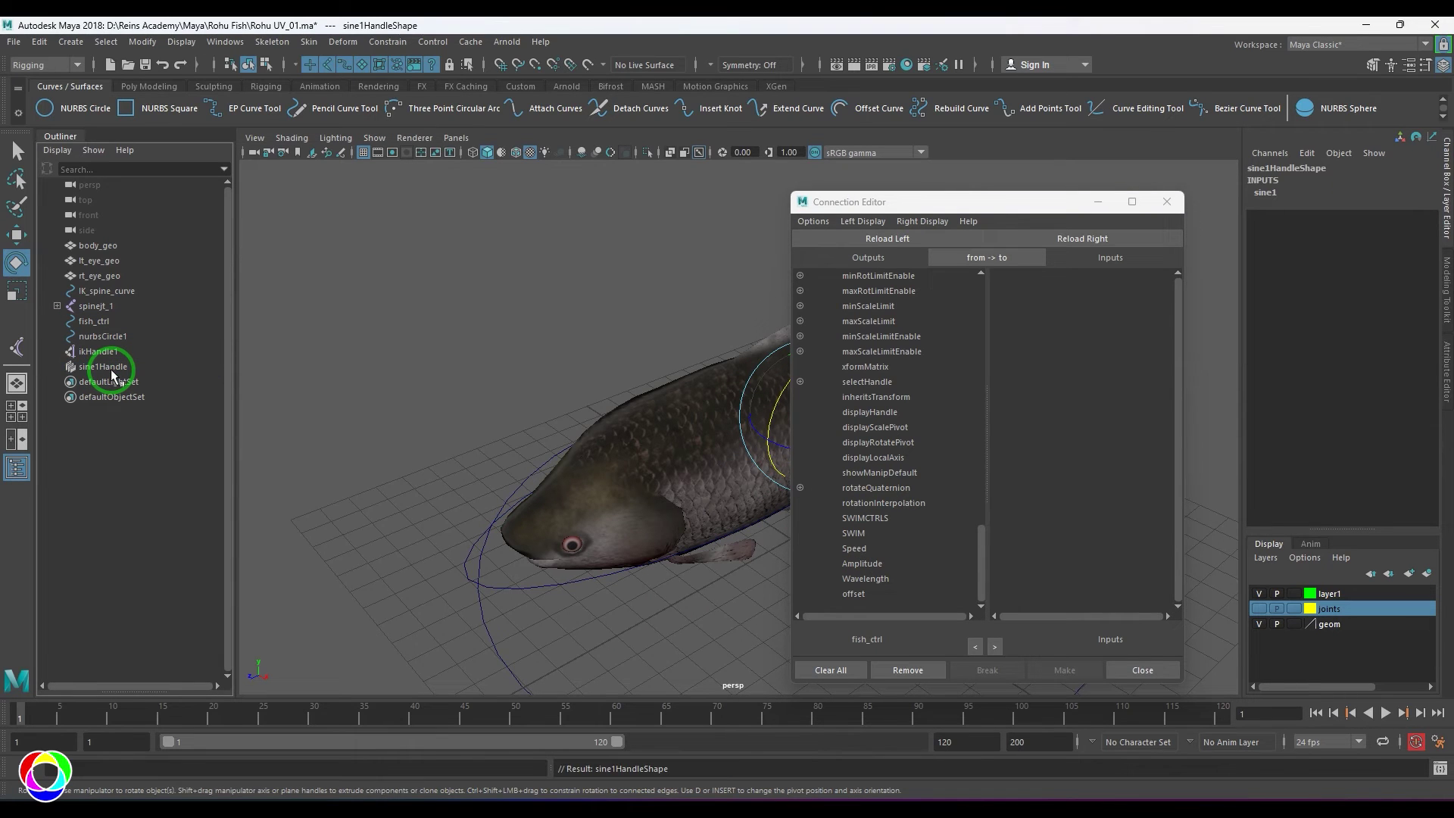
{"action": "left_click", "coordinate": [1030, 240]}
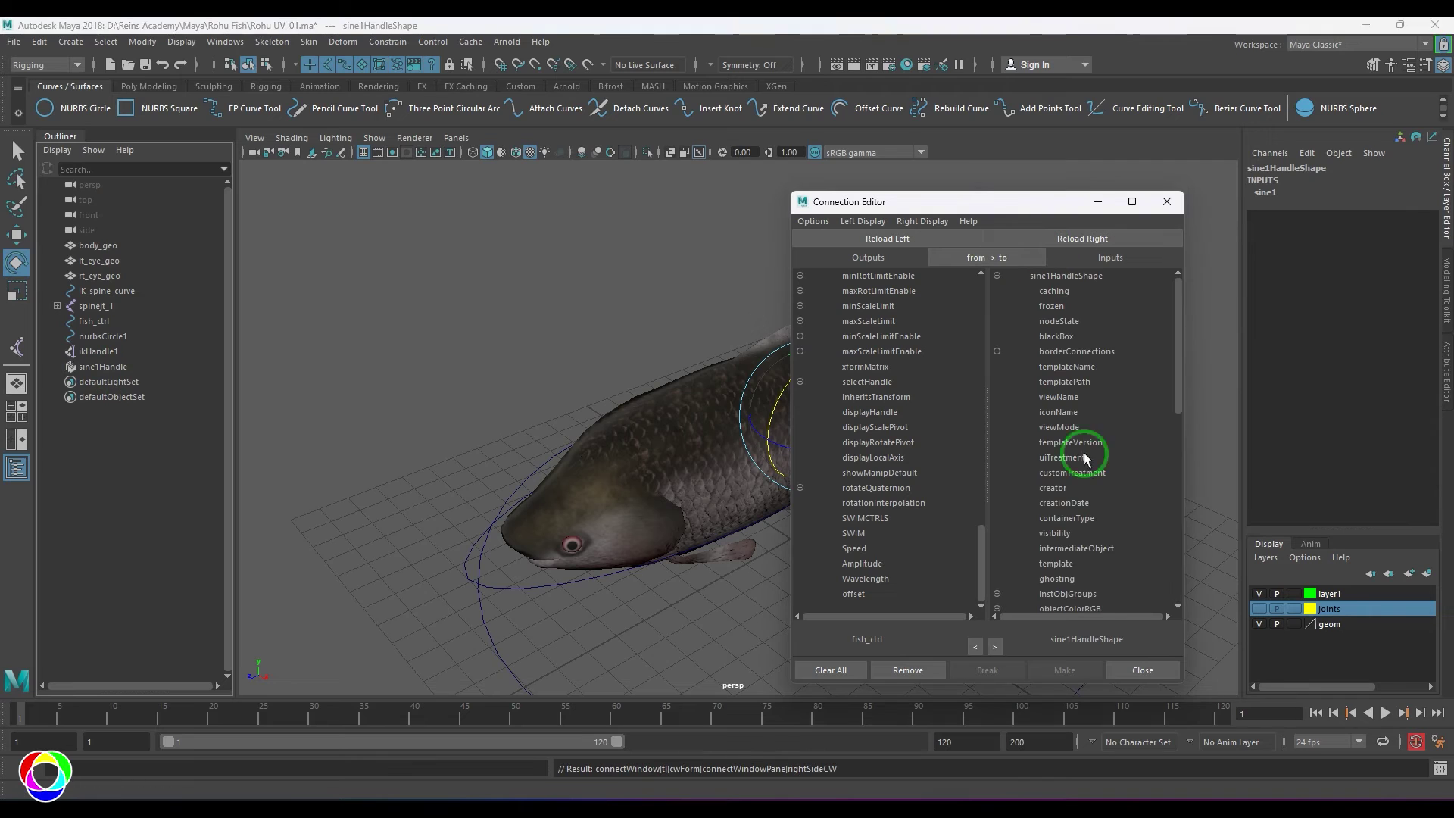
{"action": "scroll", "coordinate": [1091, 470], "scroll_direction": "down", "scroll_amount": 10}
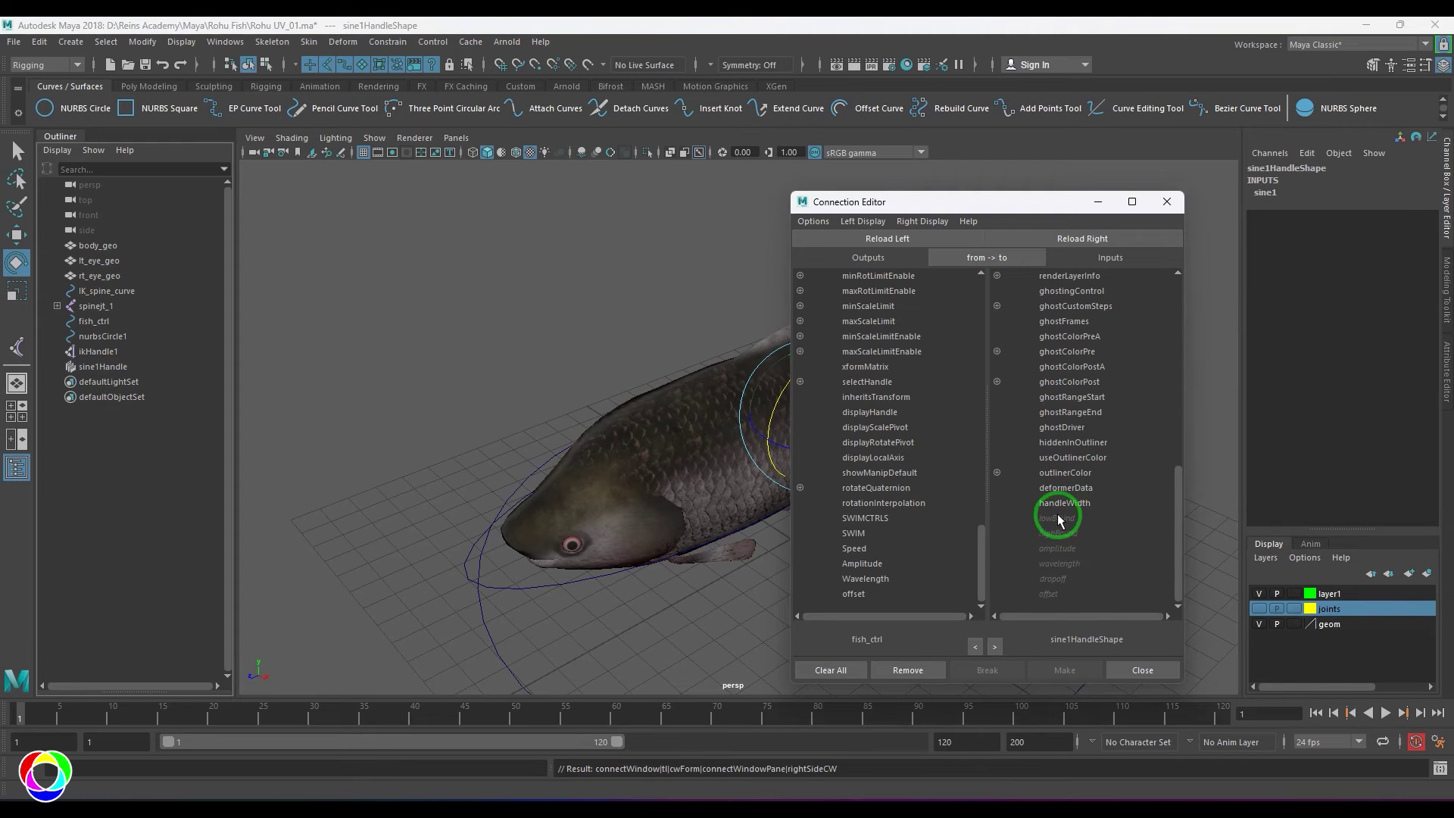
Display shape nodes in the Outliner and locate sine1HandleShape under sine1Handle.
{"action": "right_click", "coordinate": [123, 445]}
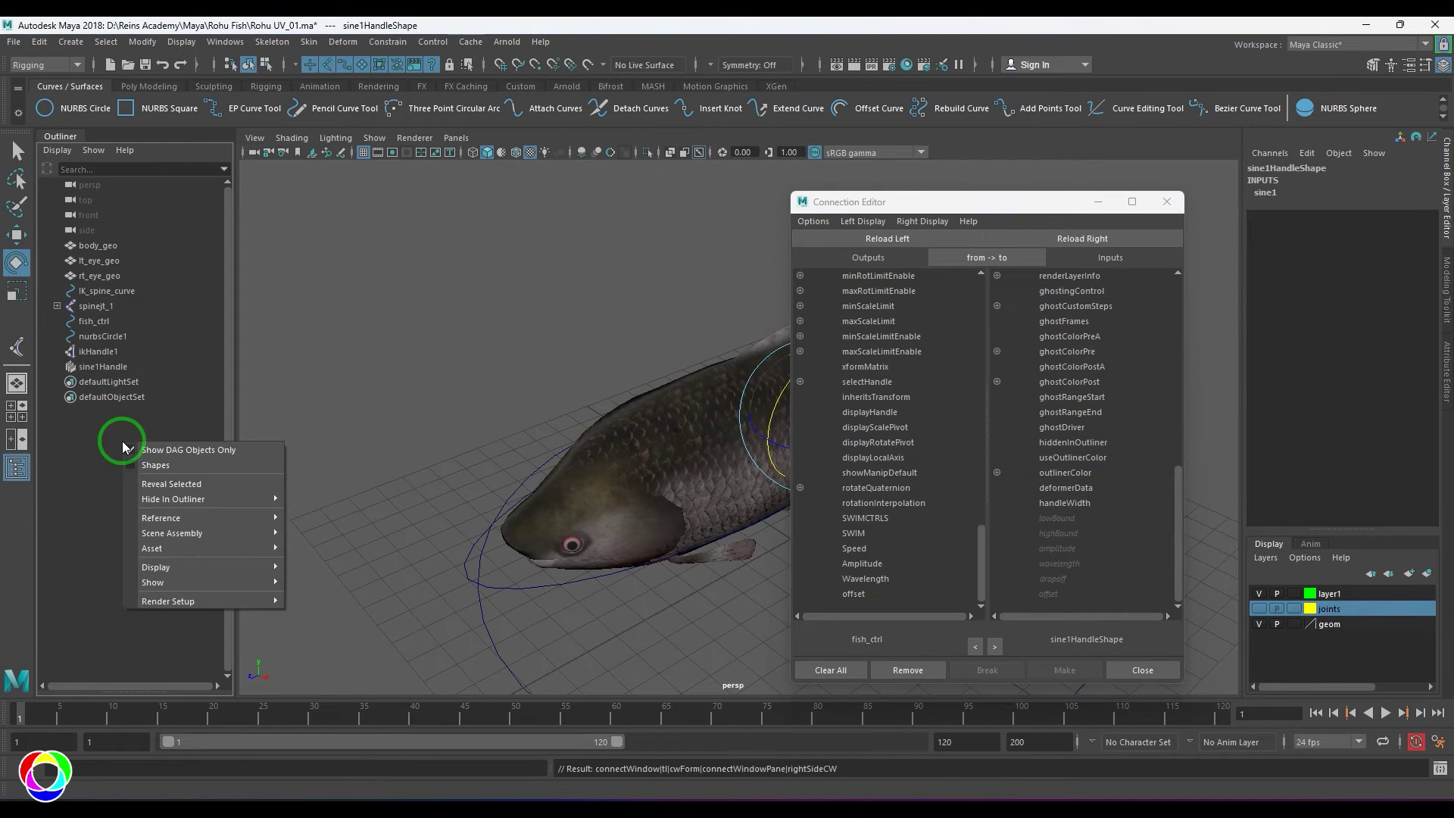
{"action": "left_click", "coordinate": [188, 471]}
{"action": "left_click", "coordinate": [57, 367]}
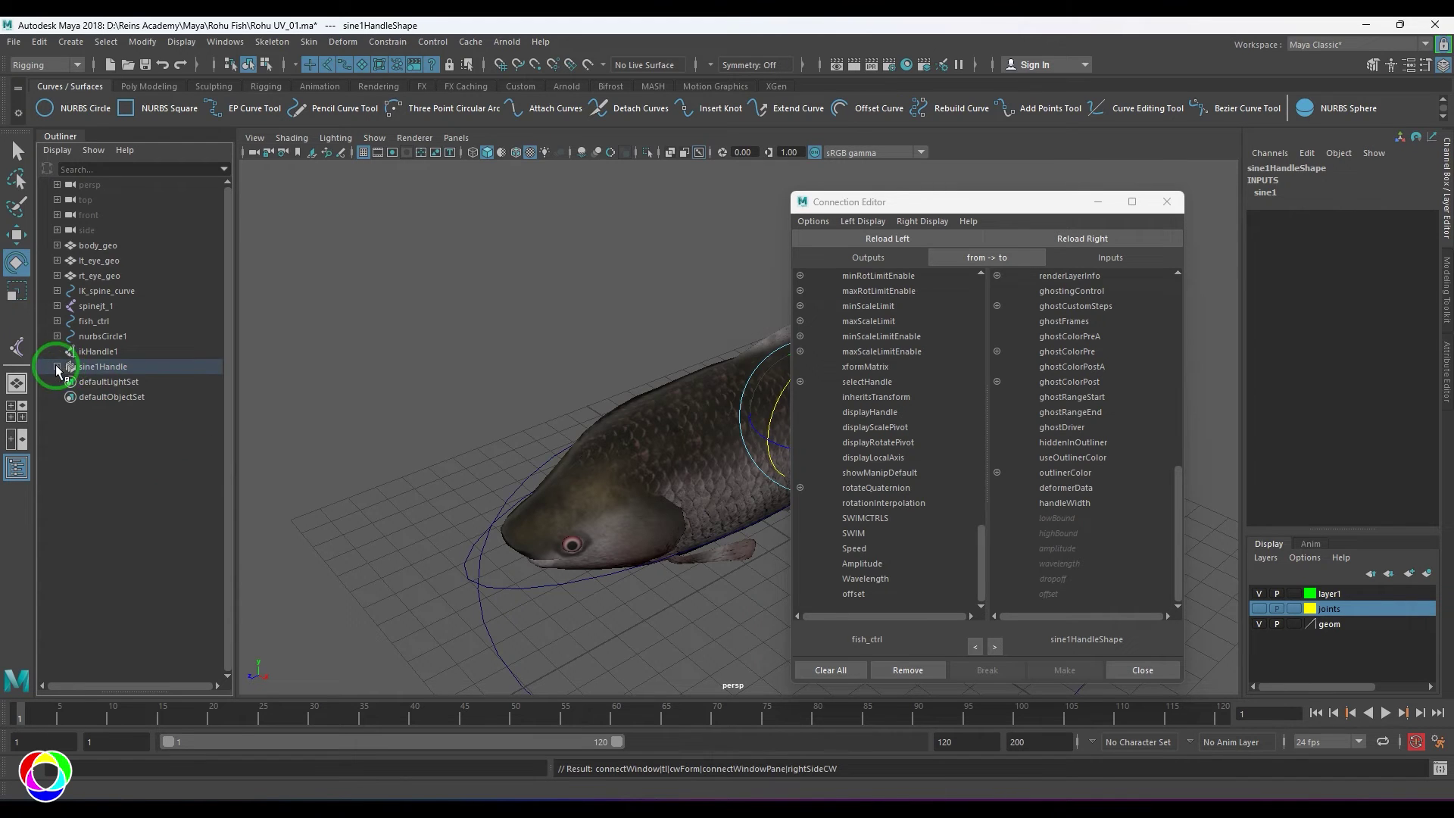
{"action": "left_click", "coordinate": [129, 470]}
{"action": "left_click", "coordinate": [111, 366]}
{"action": "left_click", "coordinate": [122, 382]}
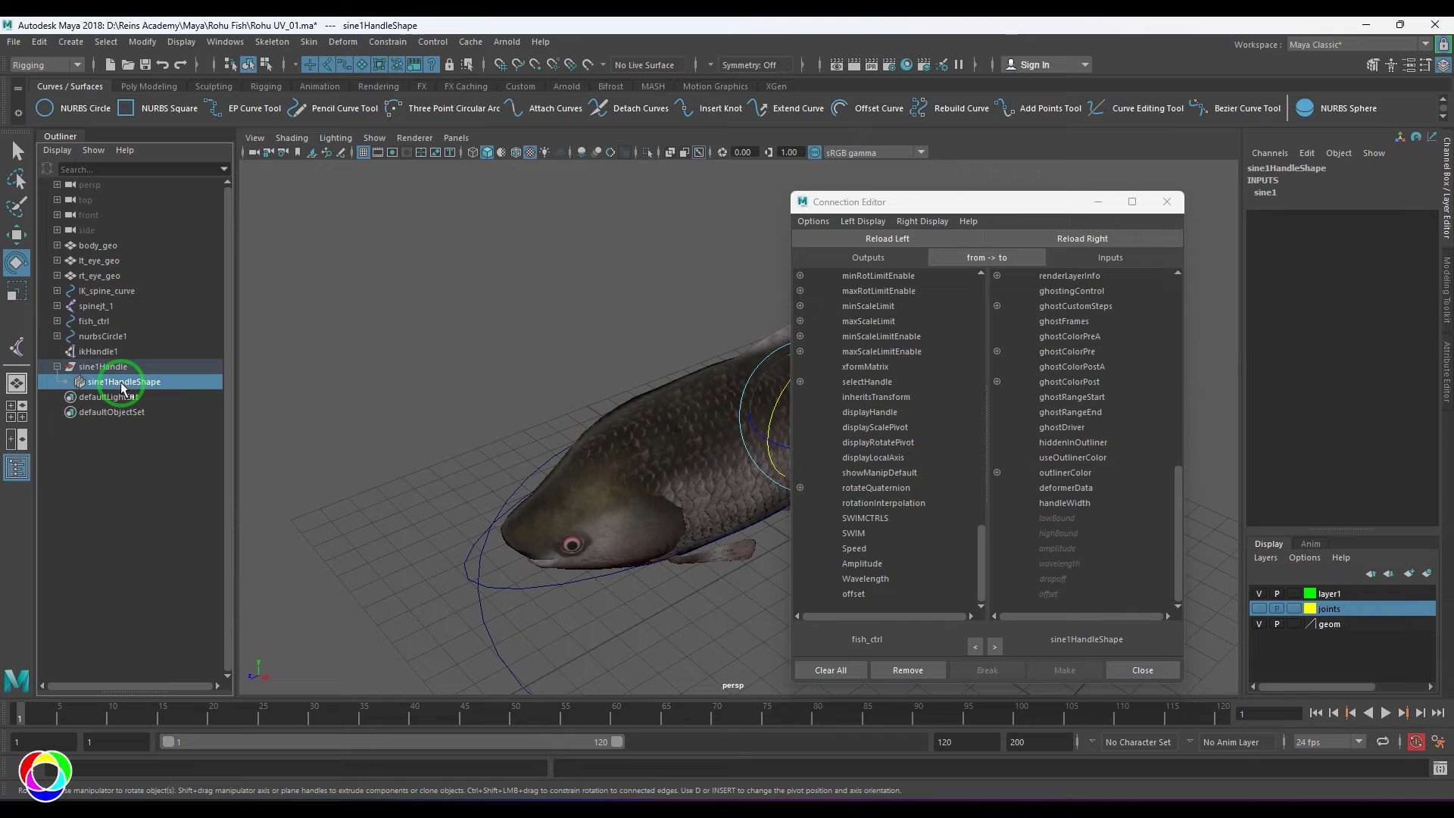
{"action": "left_click", "coordinate": [122, 370]}
{"action": "left_click", "coordinate": [510, 387]}
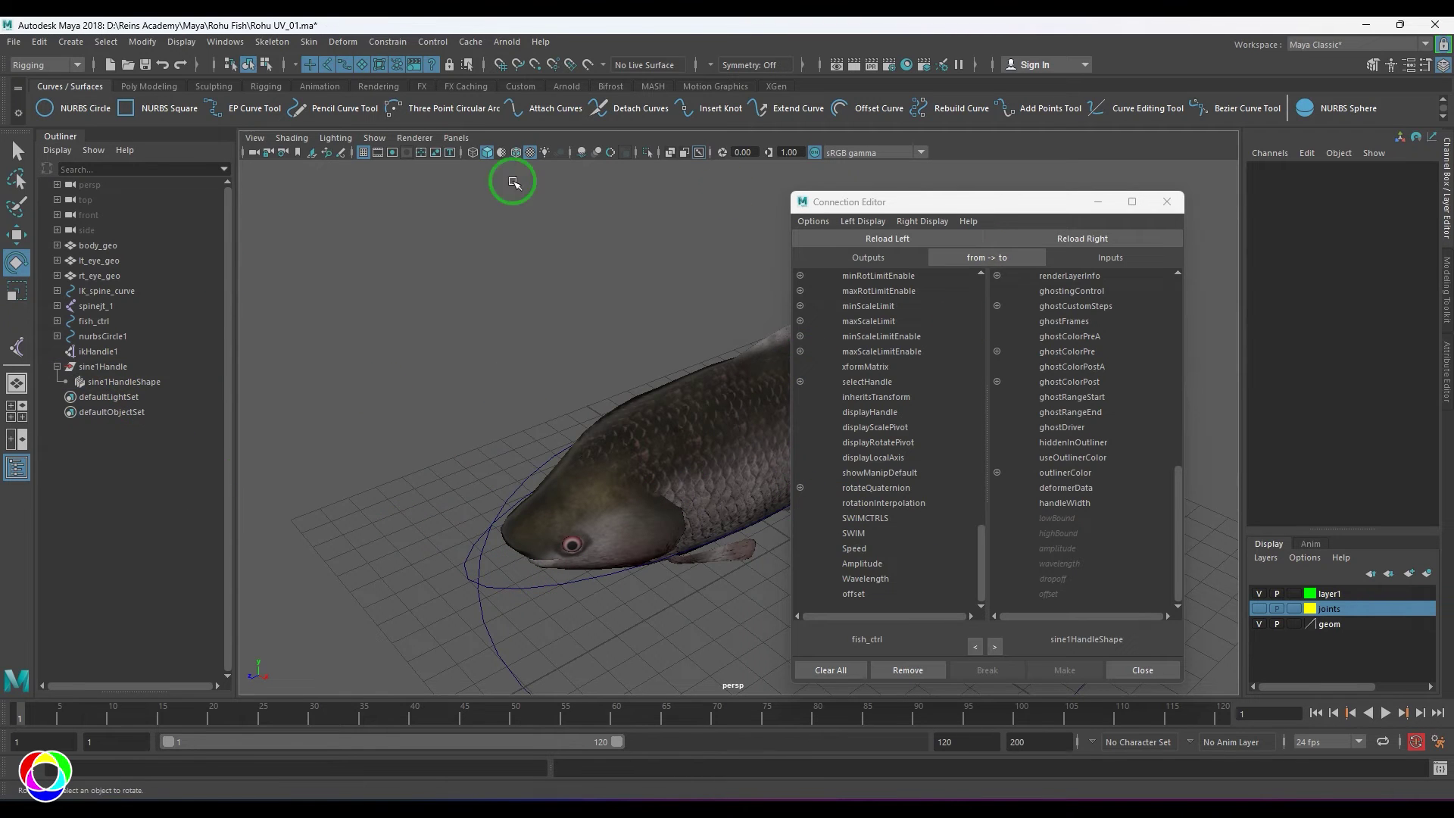
Hide the geom display layer and pick out the sine deformer handle and its shape node.
{"action": "left_click_drag", "start_coordinate": [883, 212], "coordinate": [800, 648]}
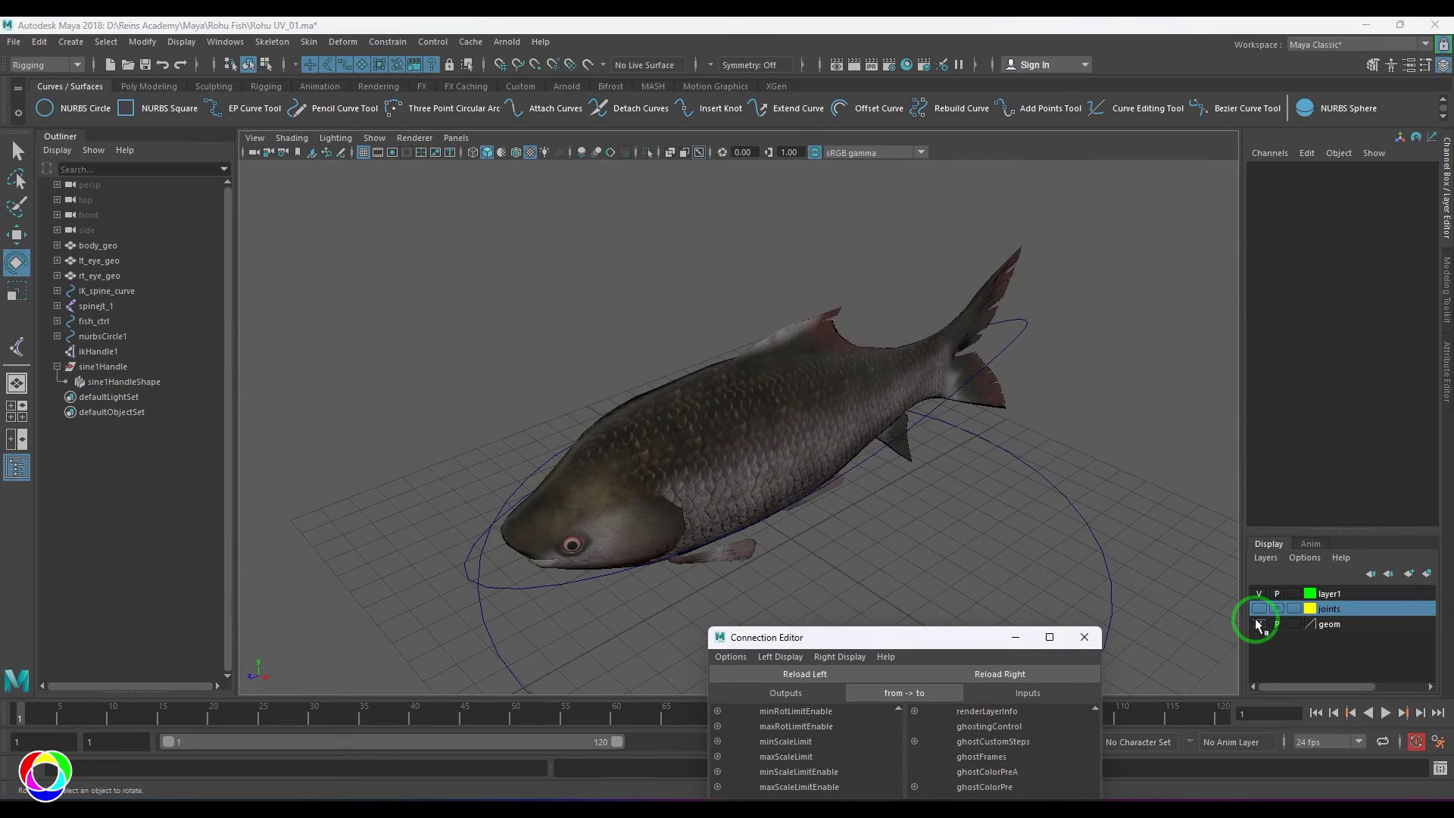
{"action": "left_click", "coordinate": [1259, 623]}
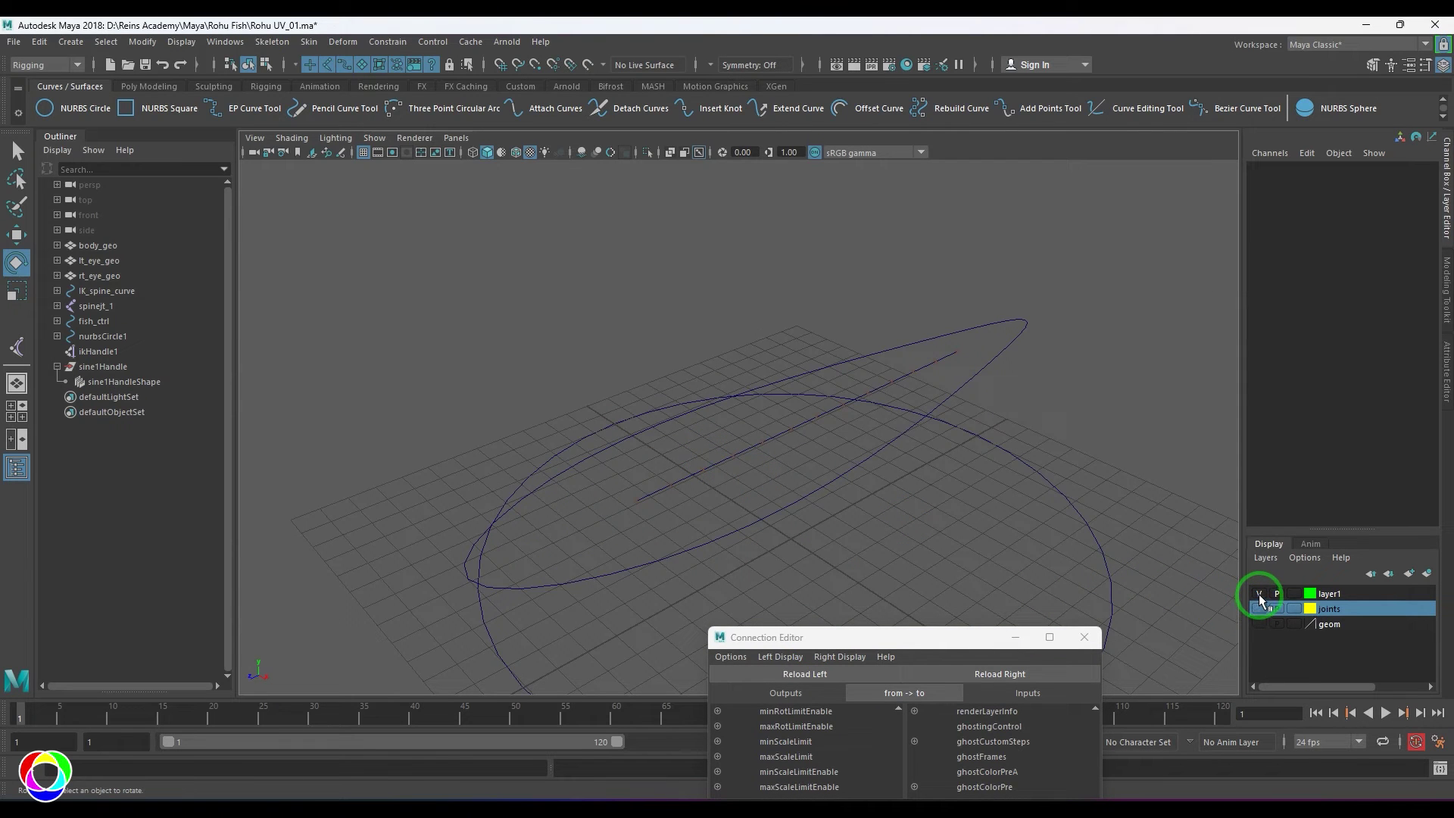
{"action": "left_click", "coordinate": [714, 477]}
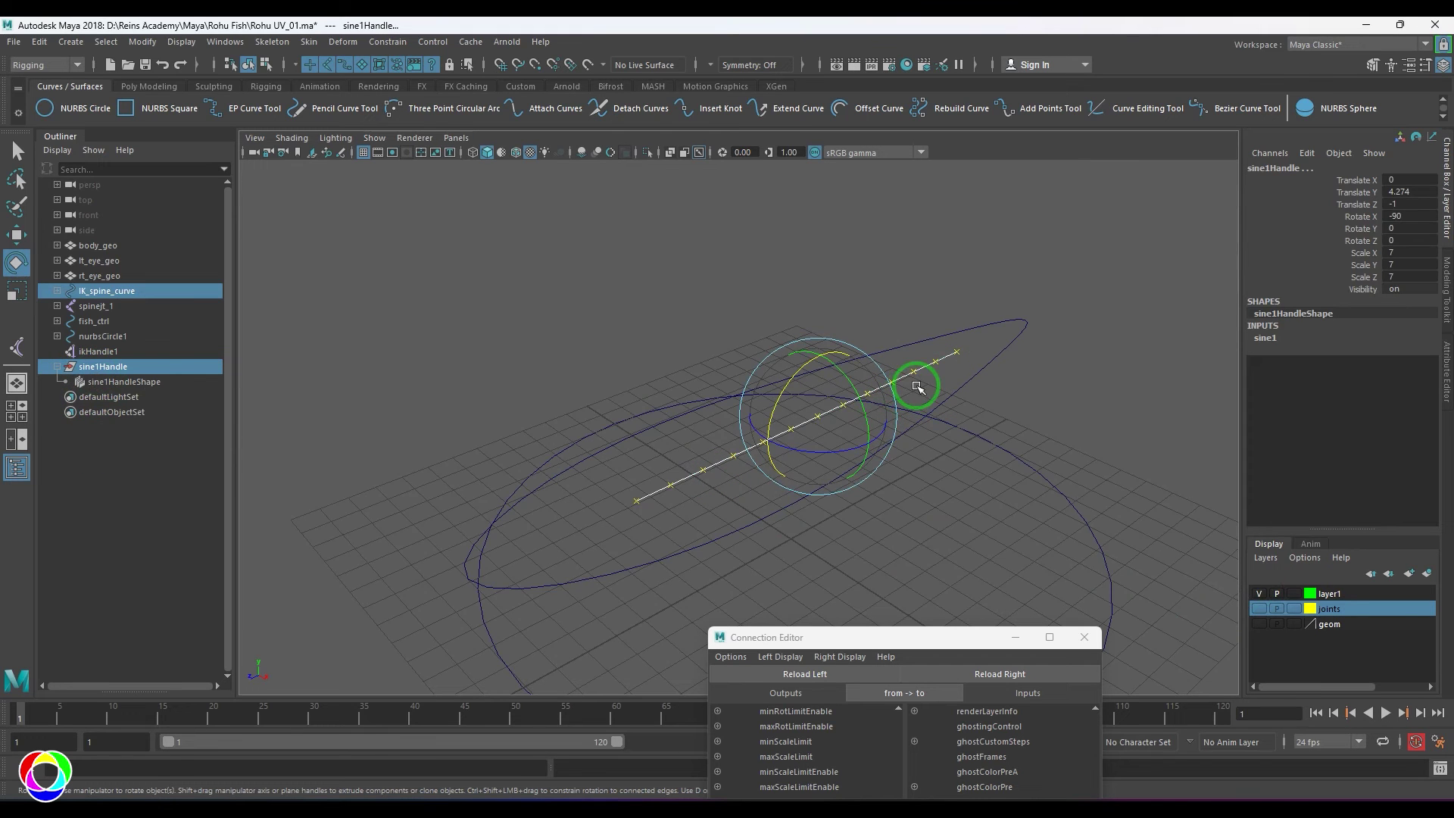
{"action": "left_click", "coordinate": [111, 369]}
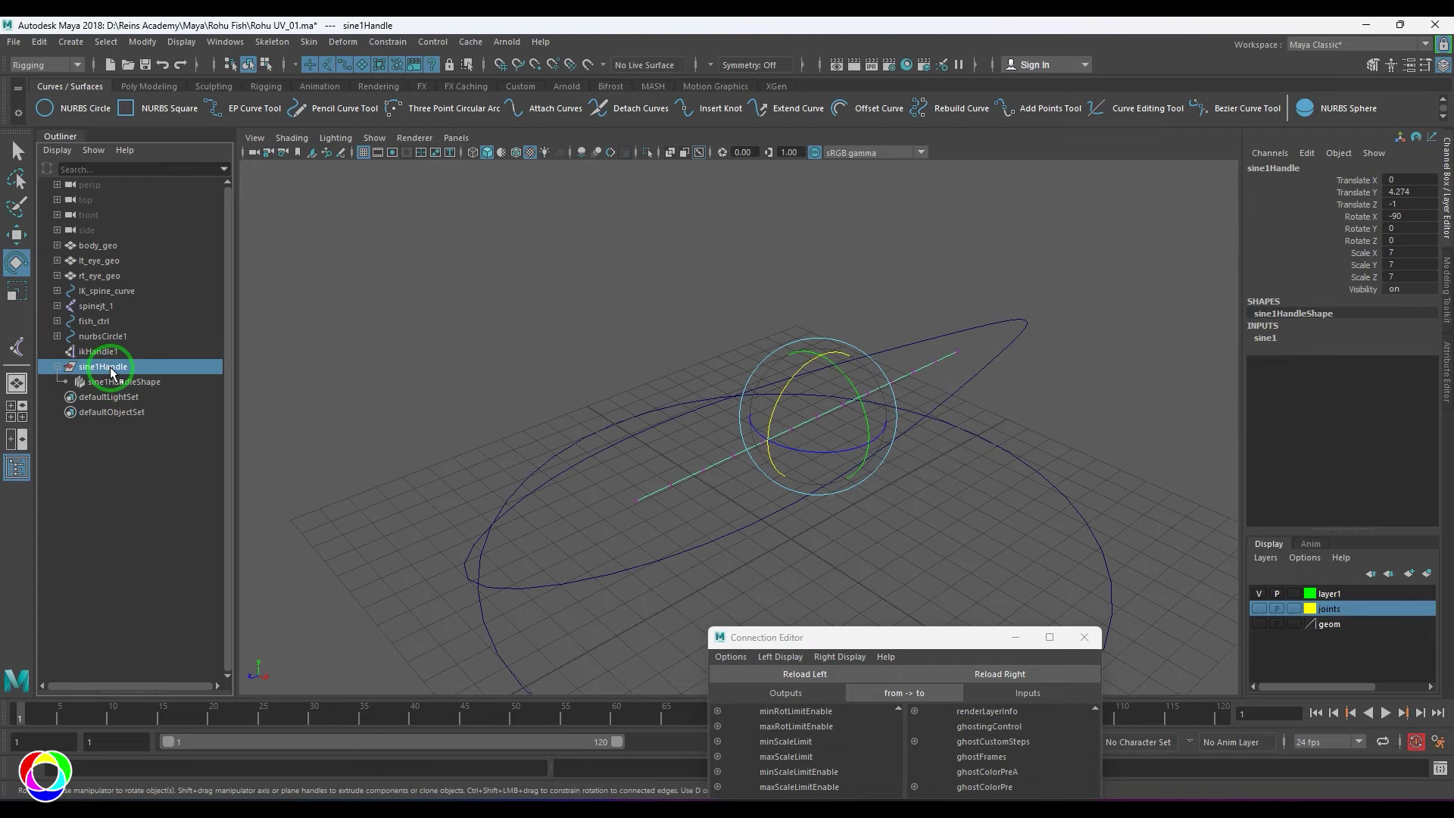
{"action": "left_click", "coordinate": [121, 382]}
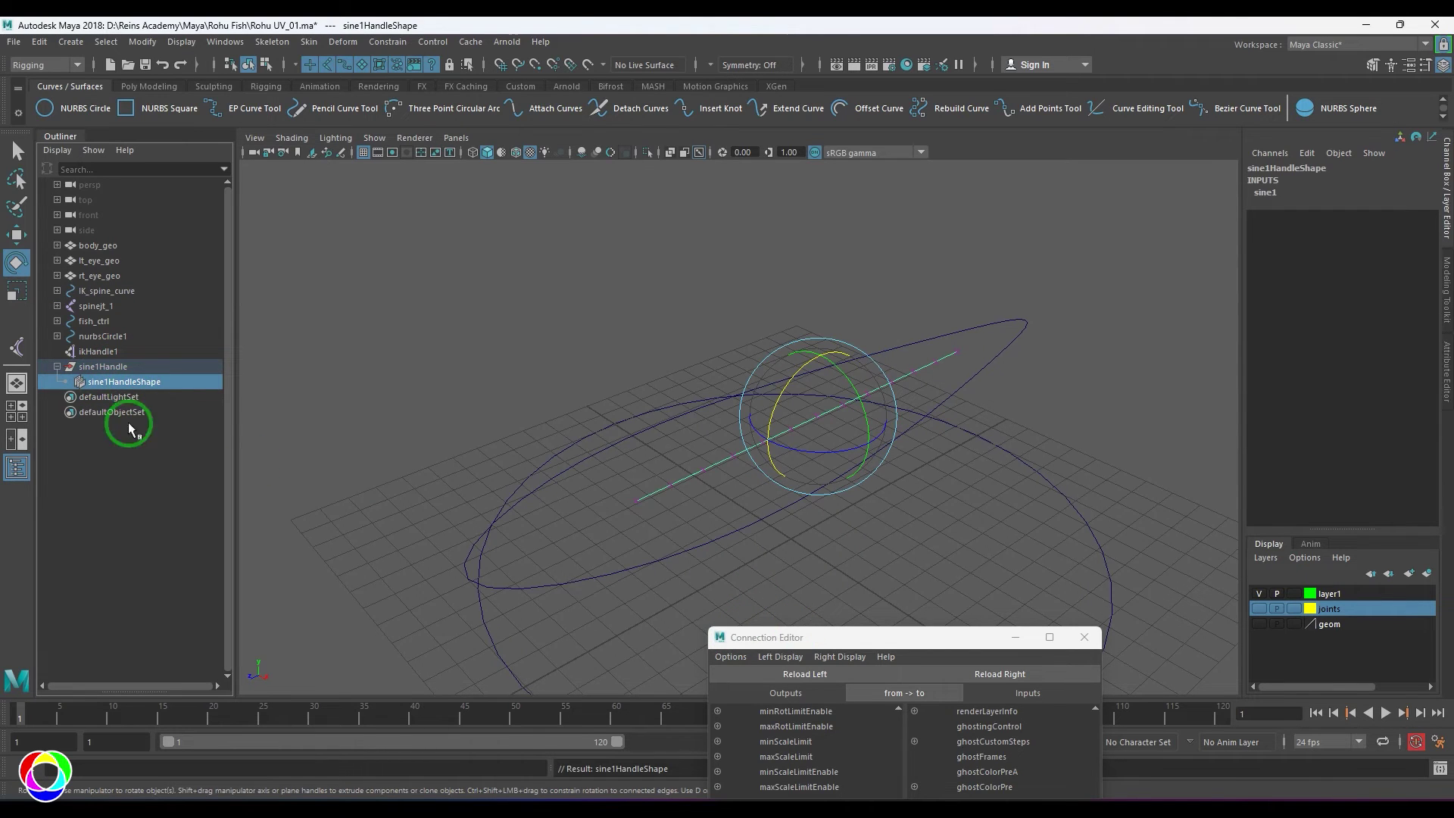
Turn off shape nodes in the Outliner, reselect sine1HandleShape and bring the Connection Editor back into view.
{"action": "right_click", "coordinate": [138, 499]}
{"action": "left_click", "coordinate": [170, 519]}
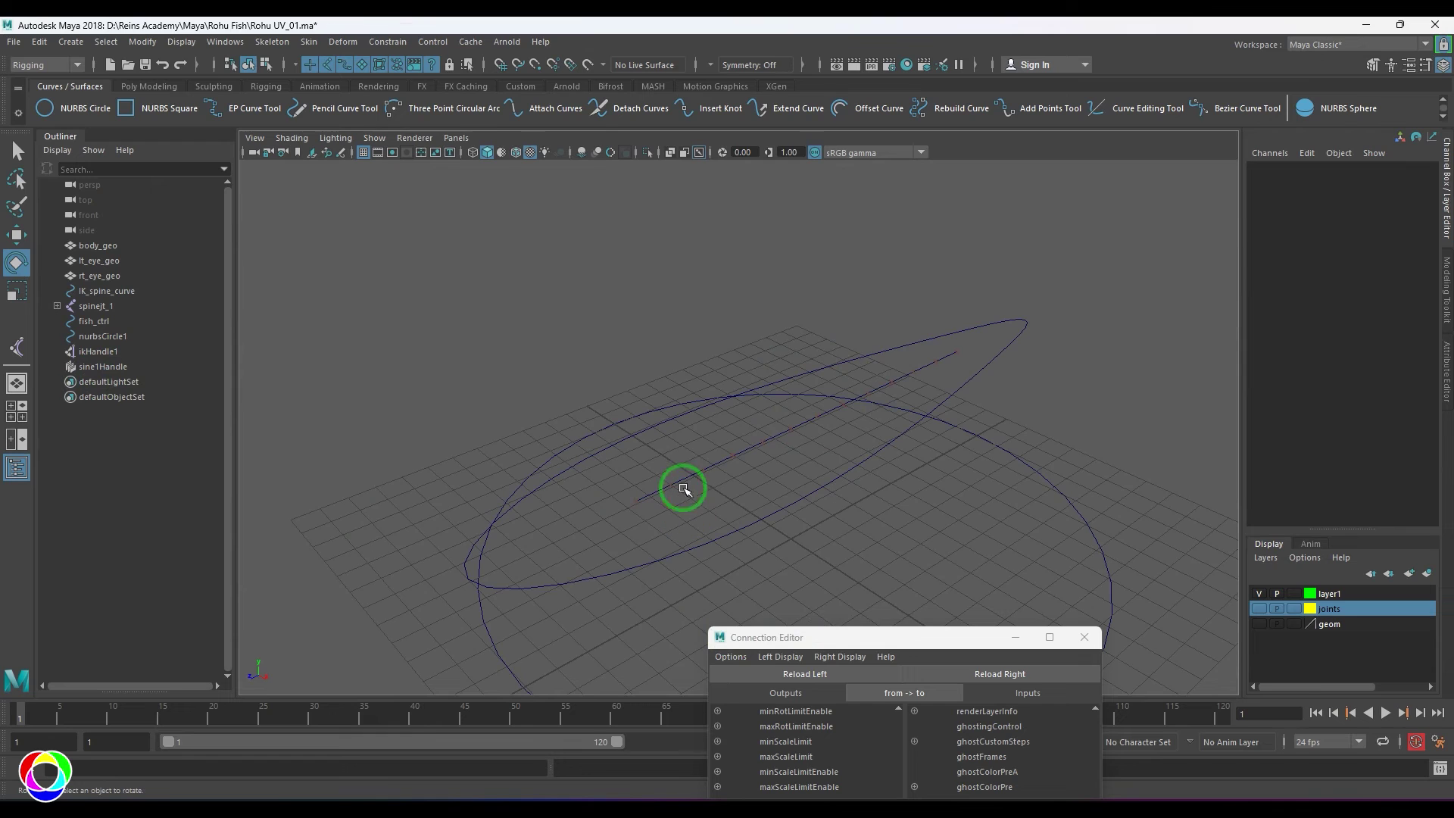
{"action": "left_click", "coordinate": [115, 368]}
{"action": "key", "text": "Down"}
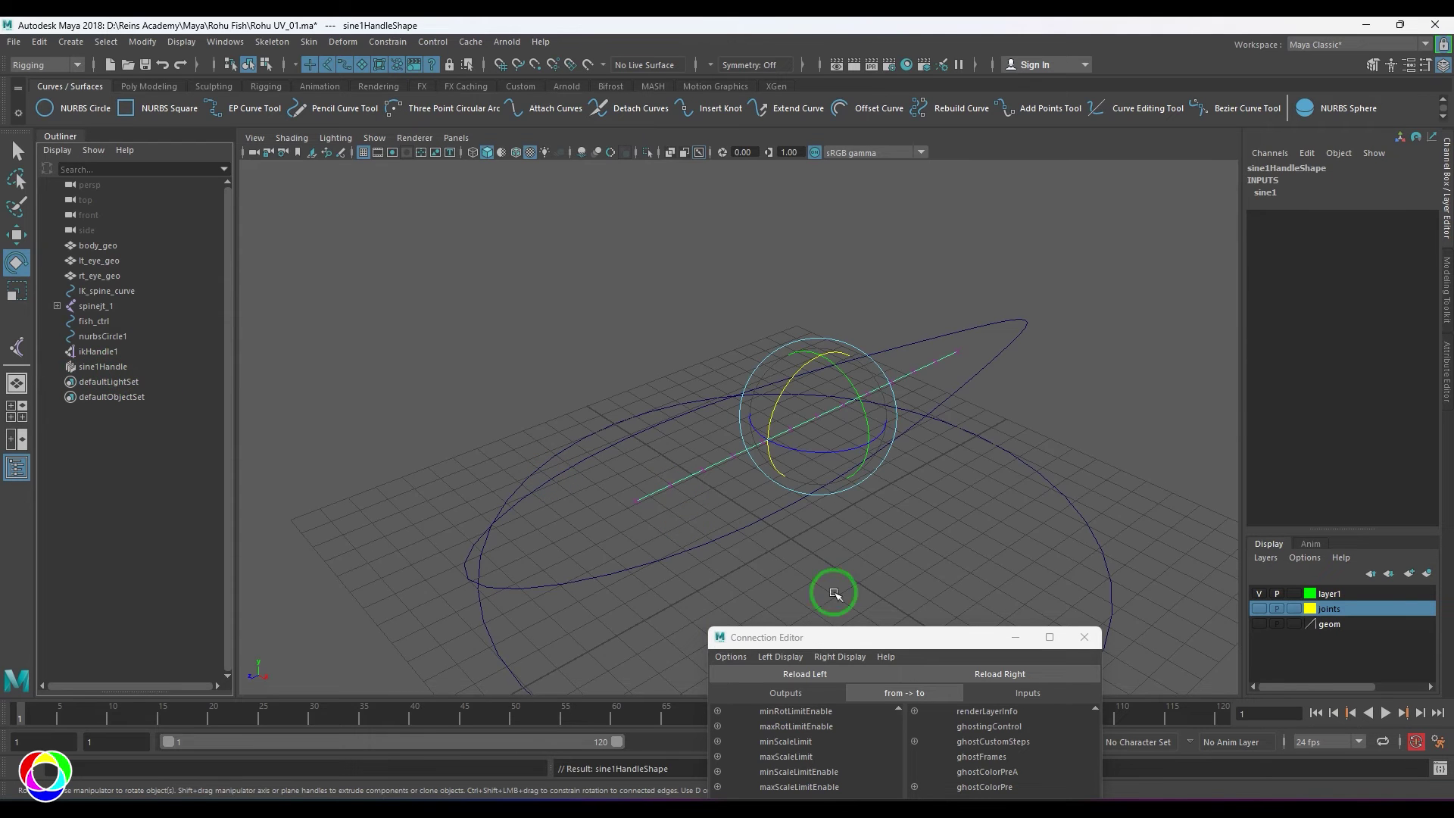
{"action": "left_click_drag", "start_coordinate": [862, 637], "coordinate": [816, 203]}
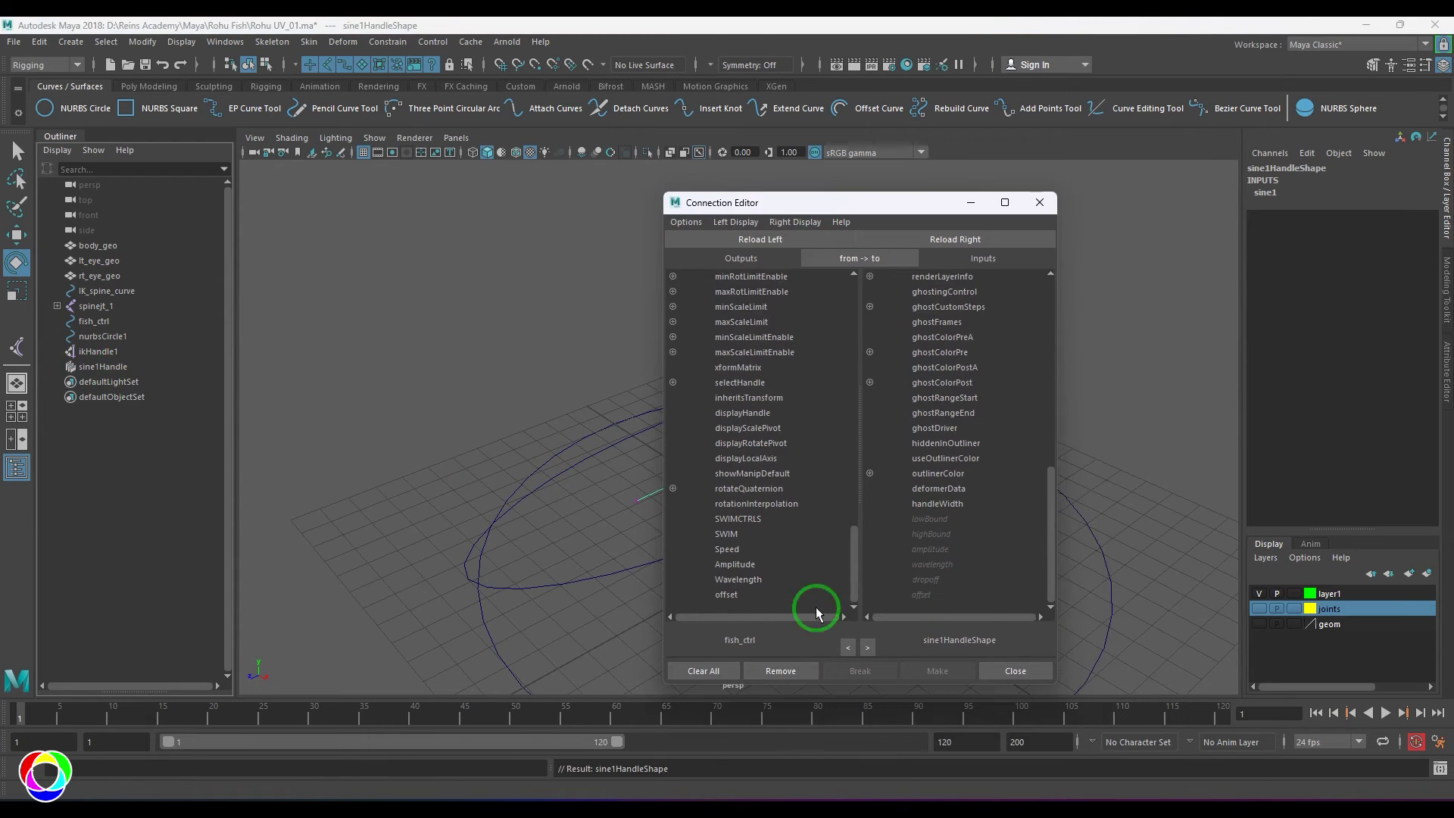
Connect fish_ctrl's Amplitude, Wavelength and offset to the matching sine1HandleShape attributes, check the links and close the Connection Editor.
{"action": "left_click", "coordinate": [739, 564]}
{"action": "left_click", "coordinate": [930, 549]}
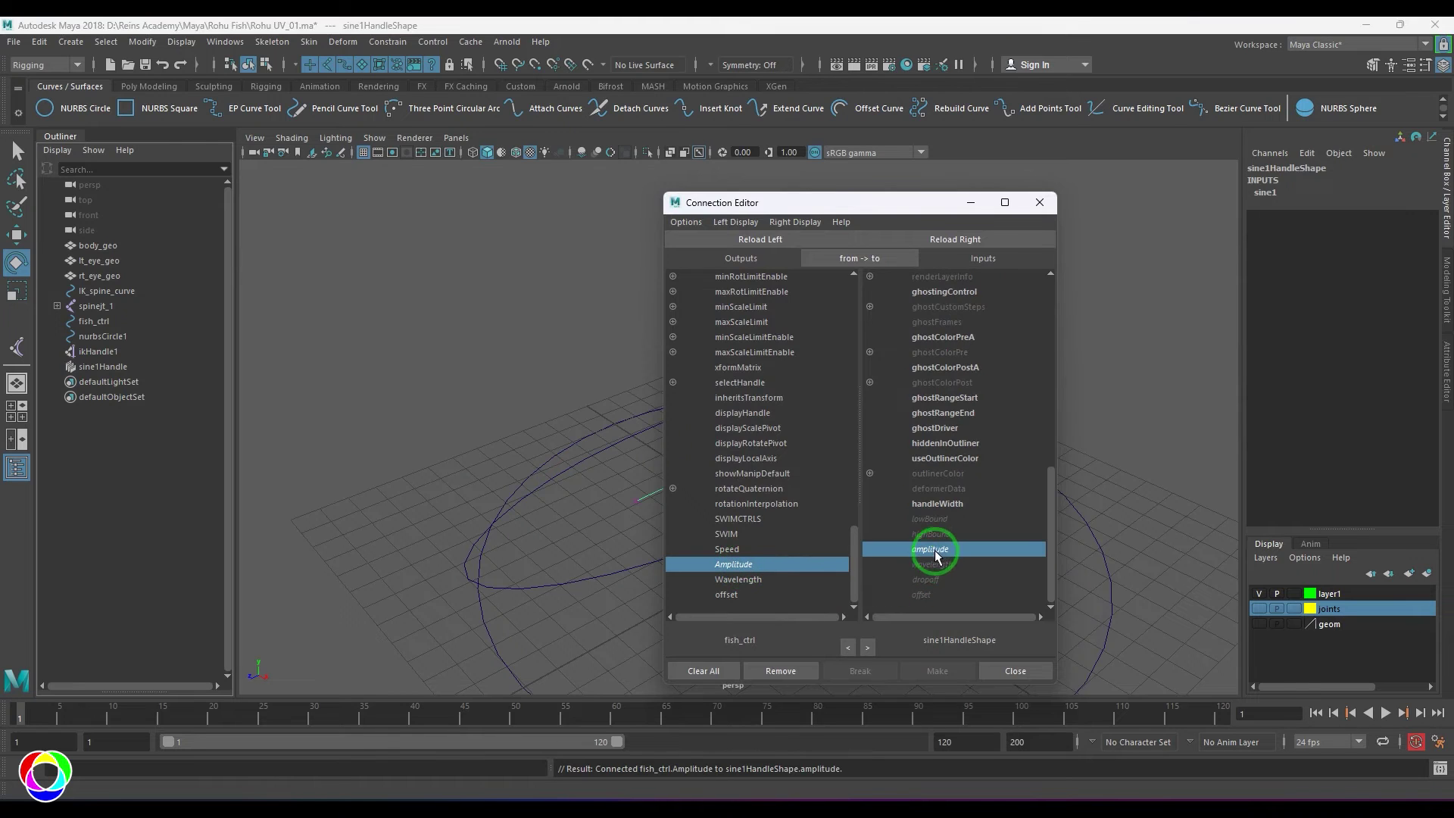
{"action": "left_click", "coordinate": [739, 580]}
{"action": "left_click", "coordinate": [932, 564]}
{"action": "left_click", "coordinate": [769, 595]}
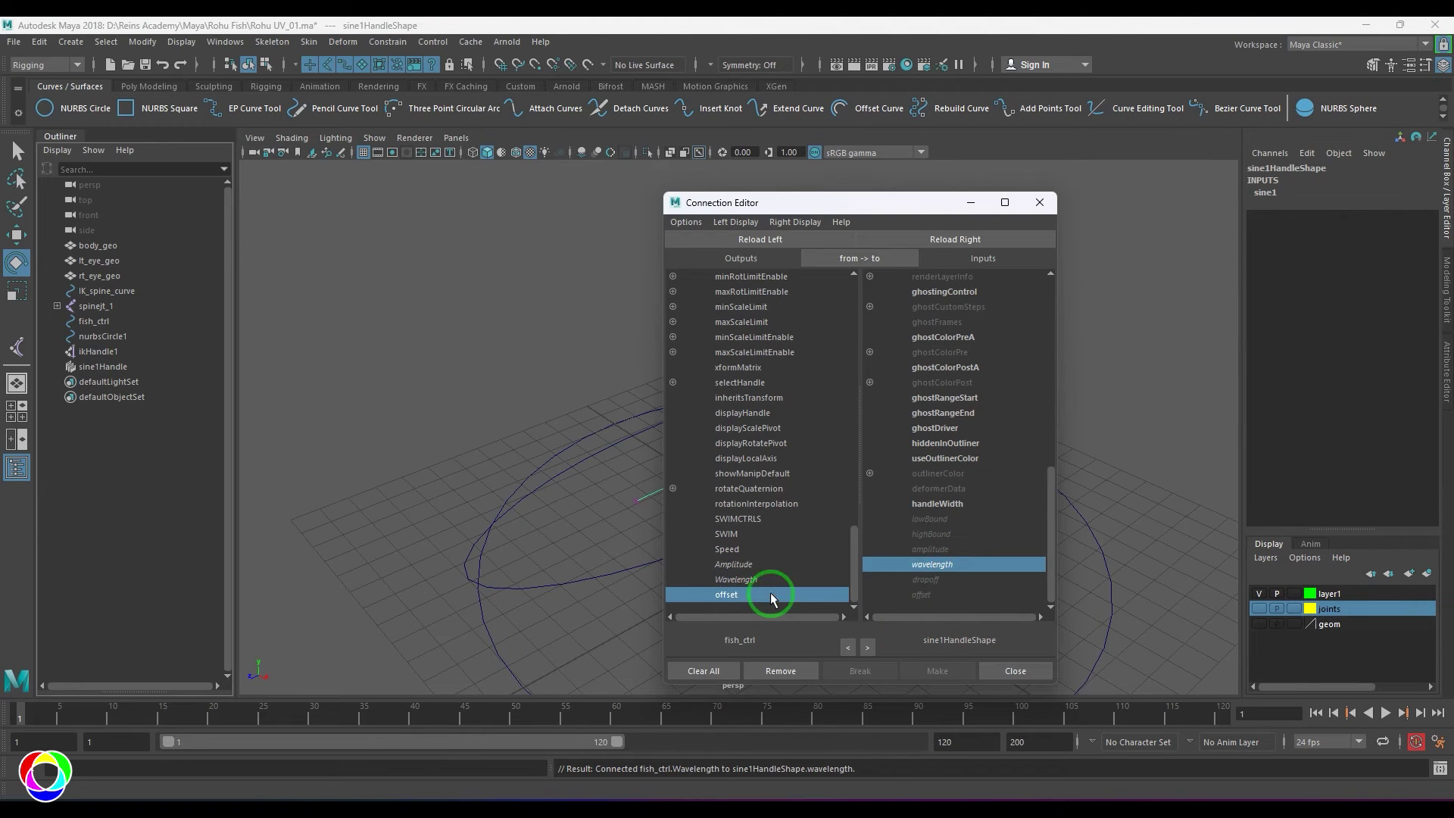
{"action": "left_click", "coordinate": [928, 594]}
{"action": "left_click", "coordinate": [739, 564]}
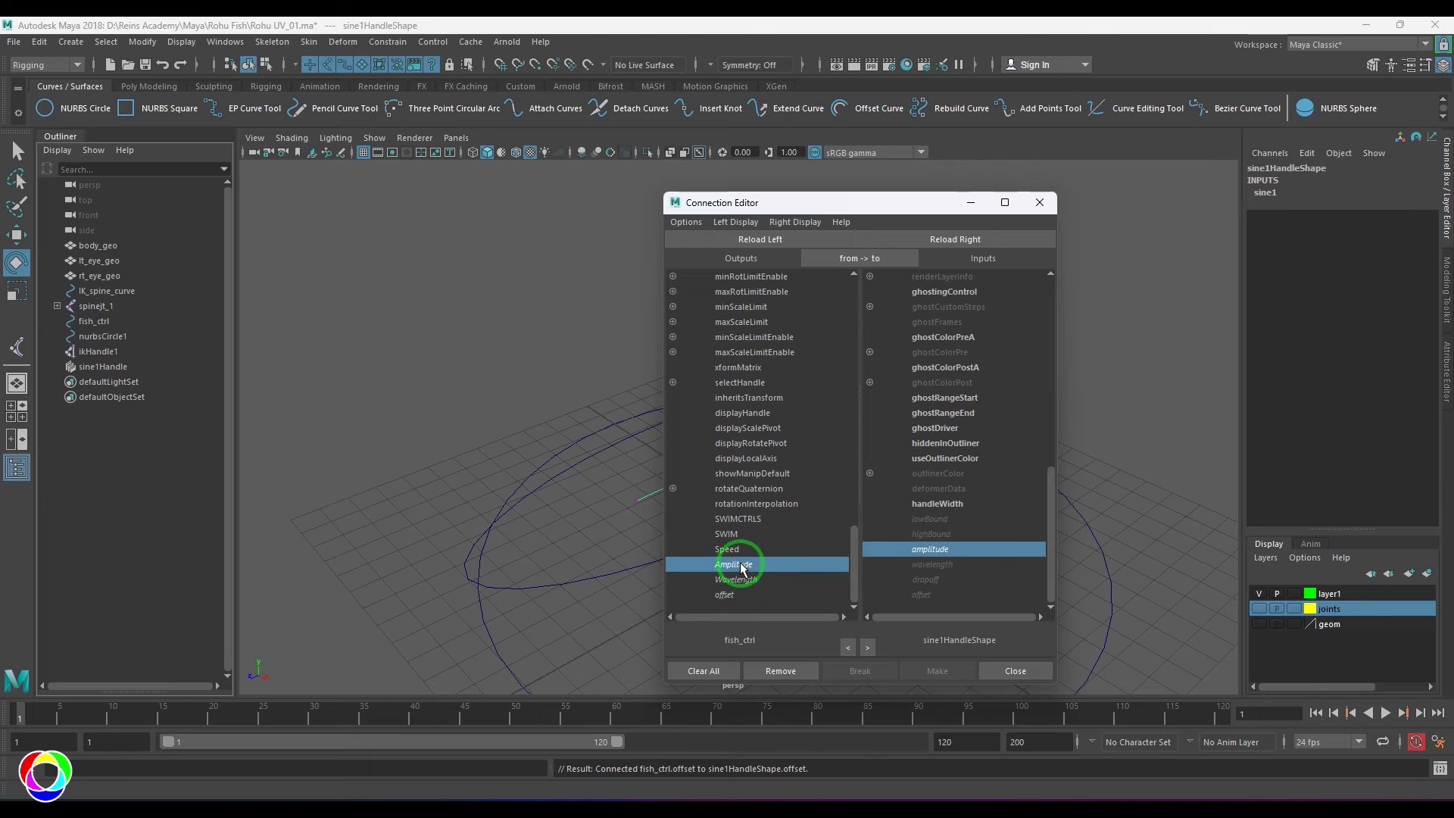
{"action": "left_click", "coordinate": [739, 580]}
{"action": "left_click", "coordinate": [736, 595]}
{"action": "left_click", "coordinate": [1040, 202]}
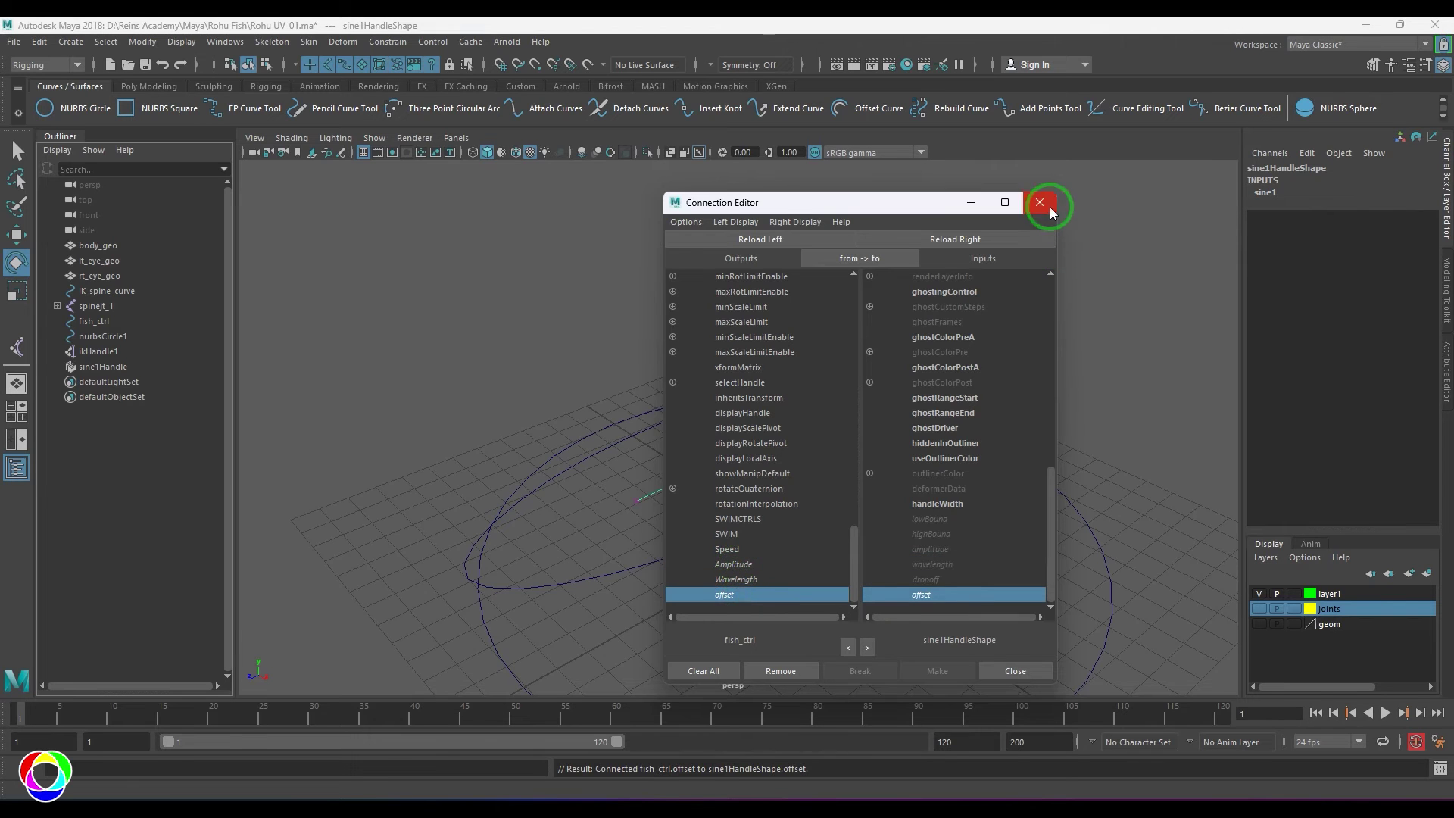
Show the geom layer and set fish_ctrl's Amplitude to 0.1 and Wavelength to 2.
{"action": "left_click", "coordinate": [1259, 625]}
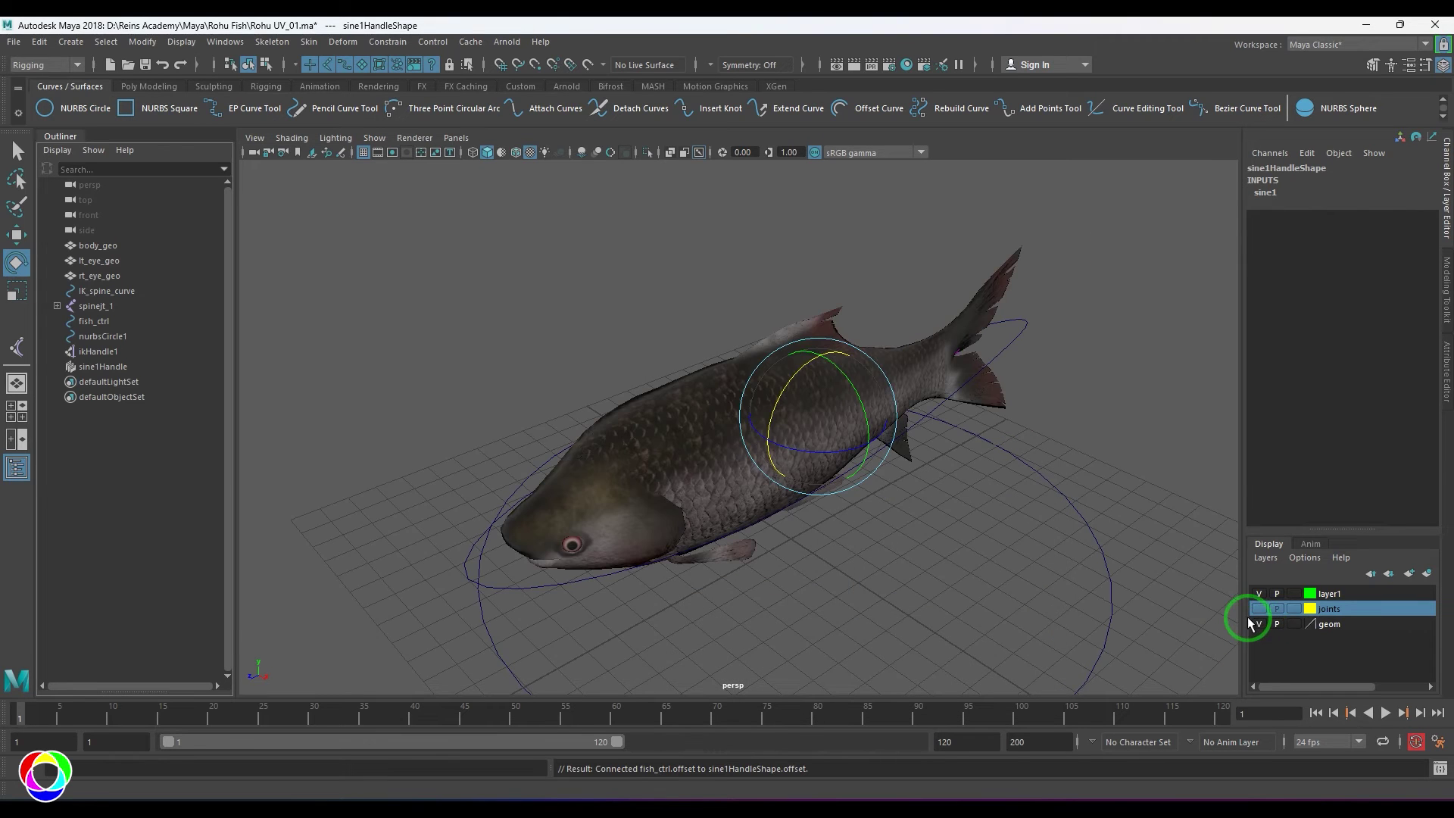
{"action": "left_click", "coordinate": [1019, 383]}
{"action": "left_click", "coordinate": [1026, 363]}
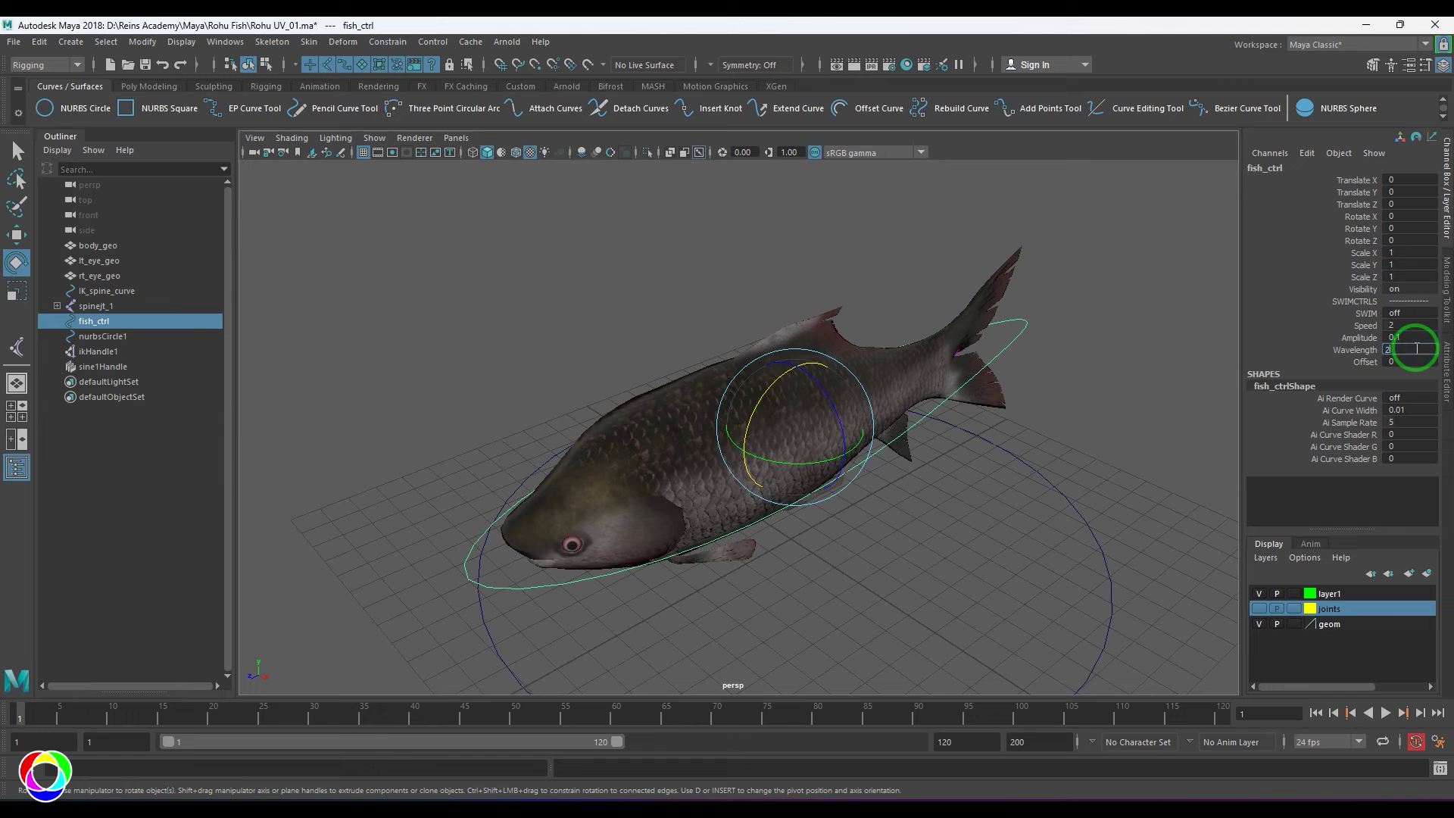
{"action": "key", "text": "Return"}
Test the wave by varying fish_ctrl's Offset to -9.7, and play the timeline.
{"action": "left_click", "coordinate": [1366, 361]}
{"action": "middle_click_drag", "start_coordinate": [607, 367], "coordinate": [565, 382]}
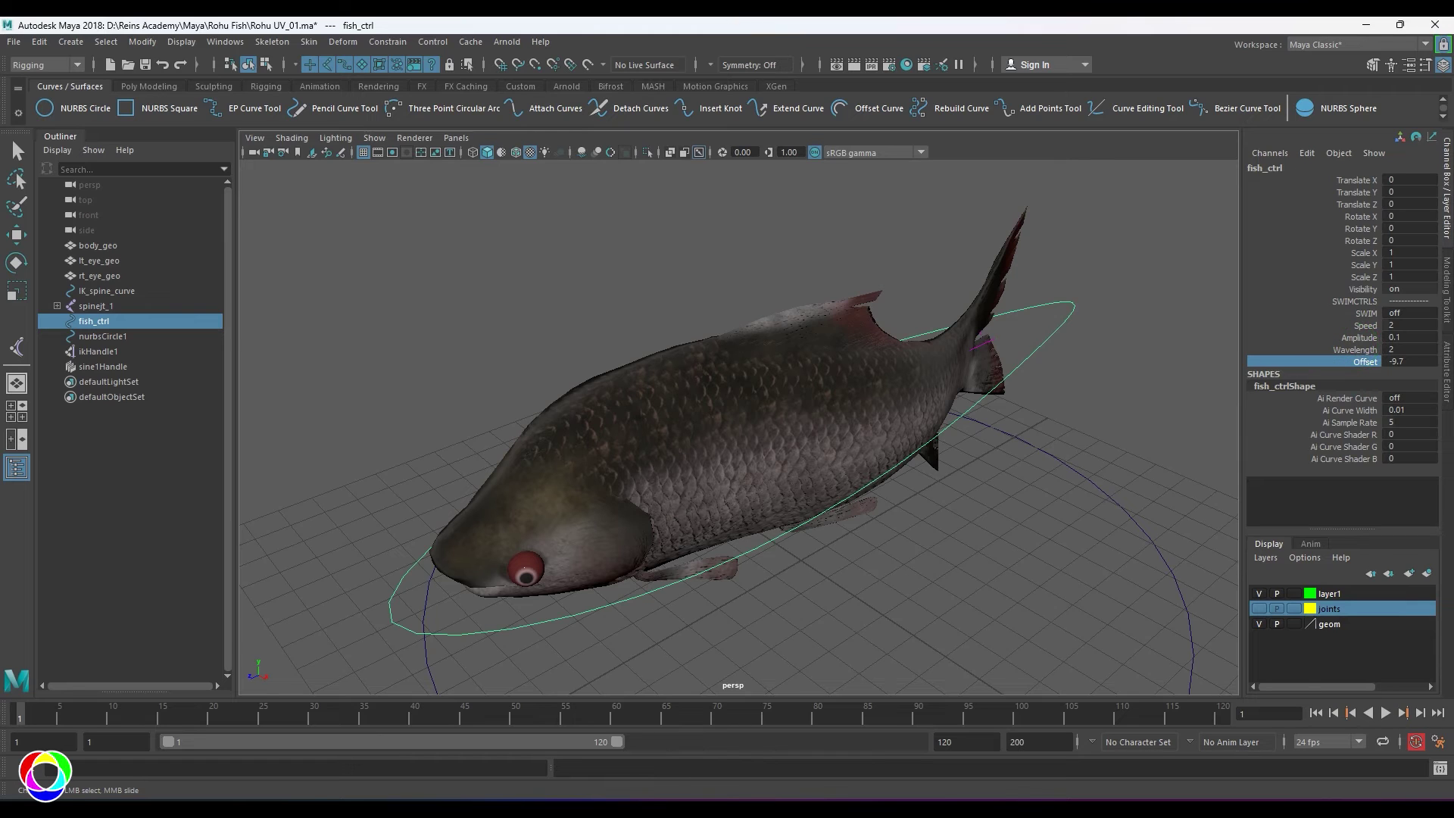
{"action": "left_click", "coordinate": [1386, 713]}
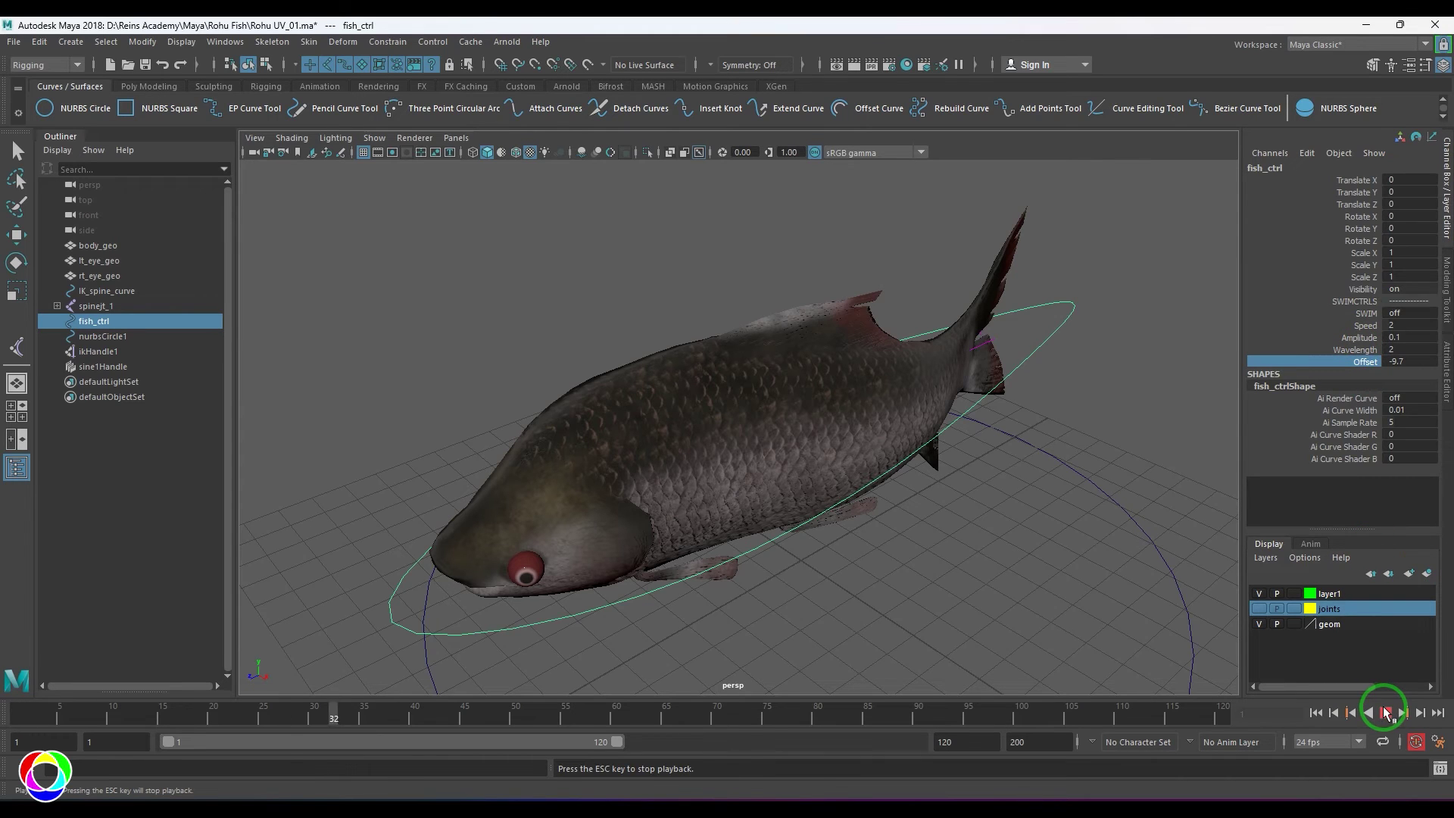
Replay the timeline from the first frame to check the fish's motion, and return to frame 1.
{"action": "left_click", "coordinate": [1385, 713]}
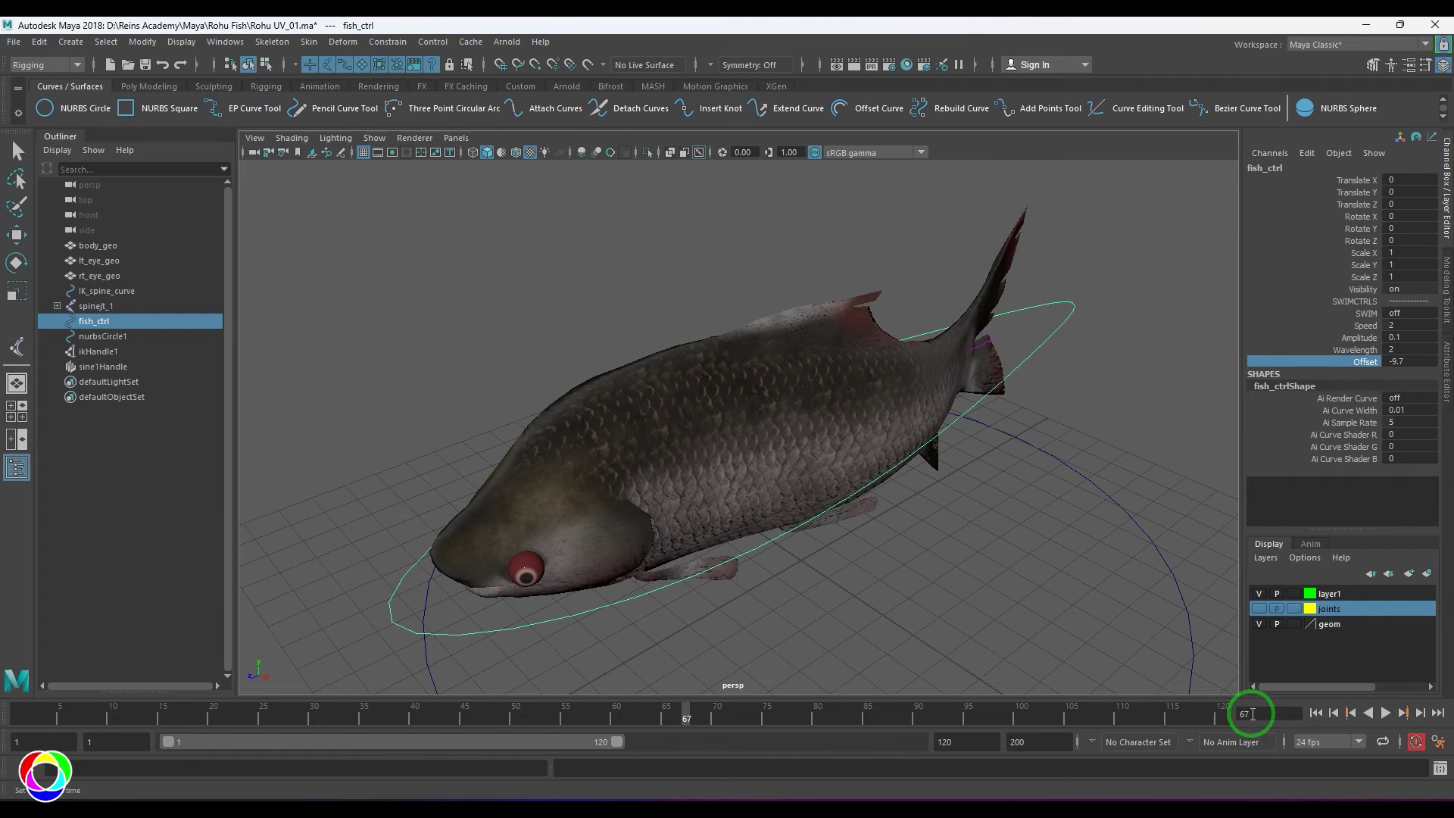
{"action": "left_click", "coordinate": [1316, 713]}
{"action": "left_click", "coordinate": [1385, 713]}
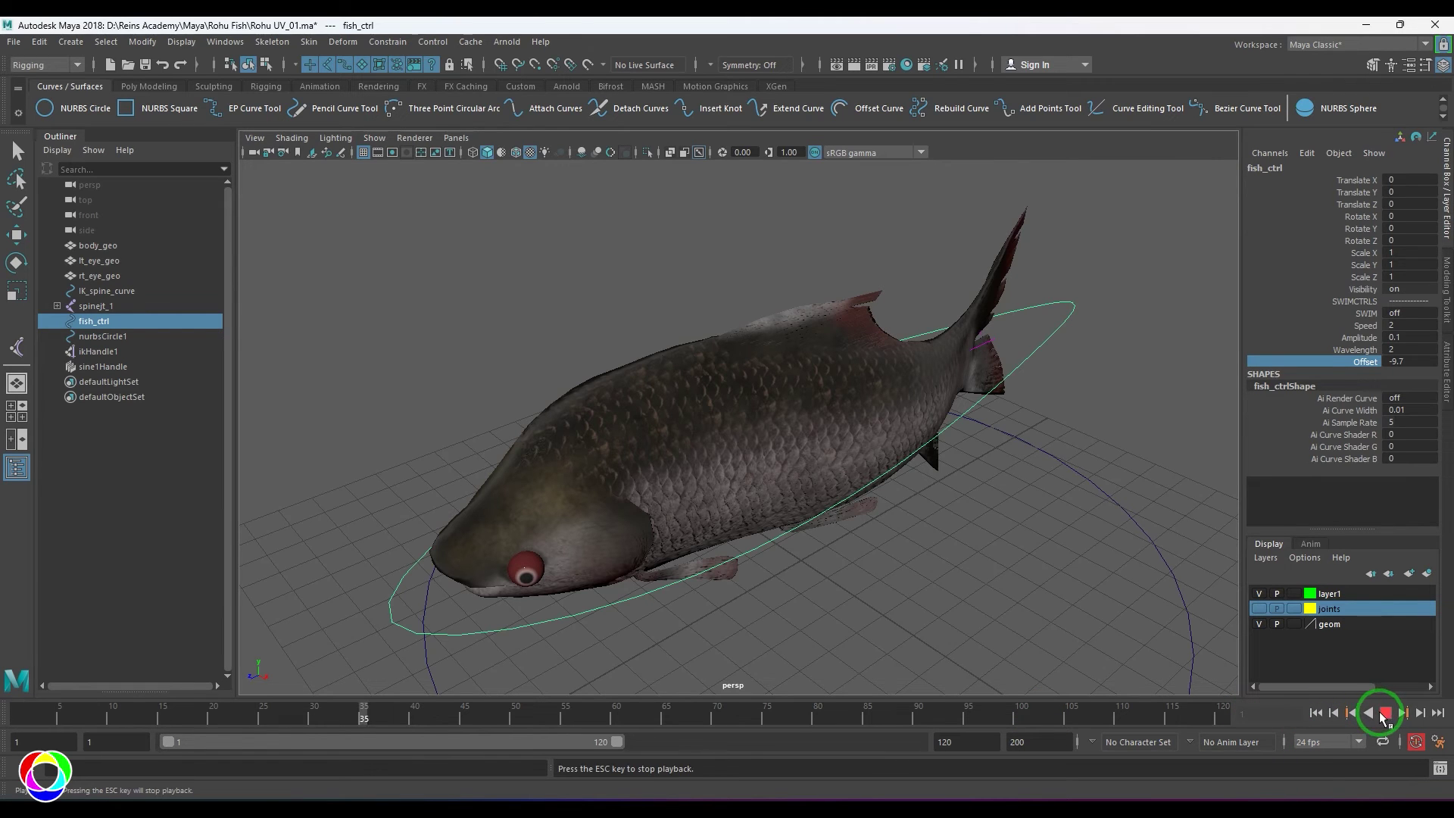
{"action": "left_click", "coordinate": [1316, 712]}
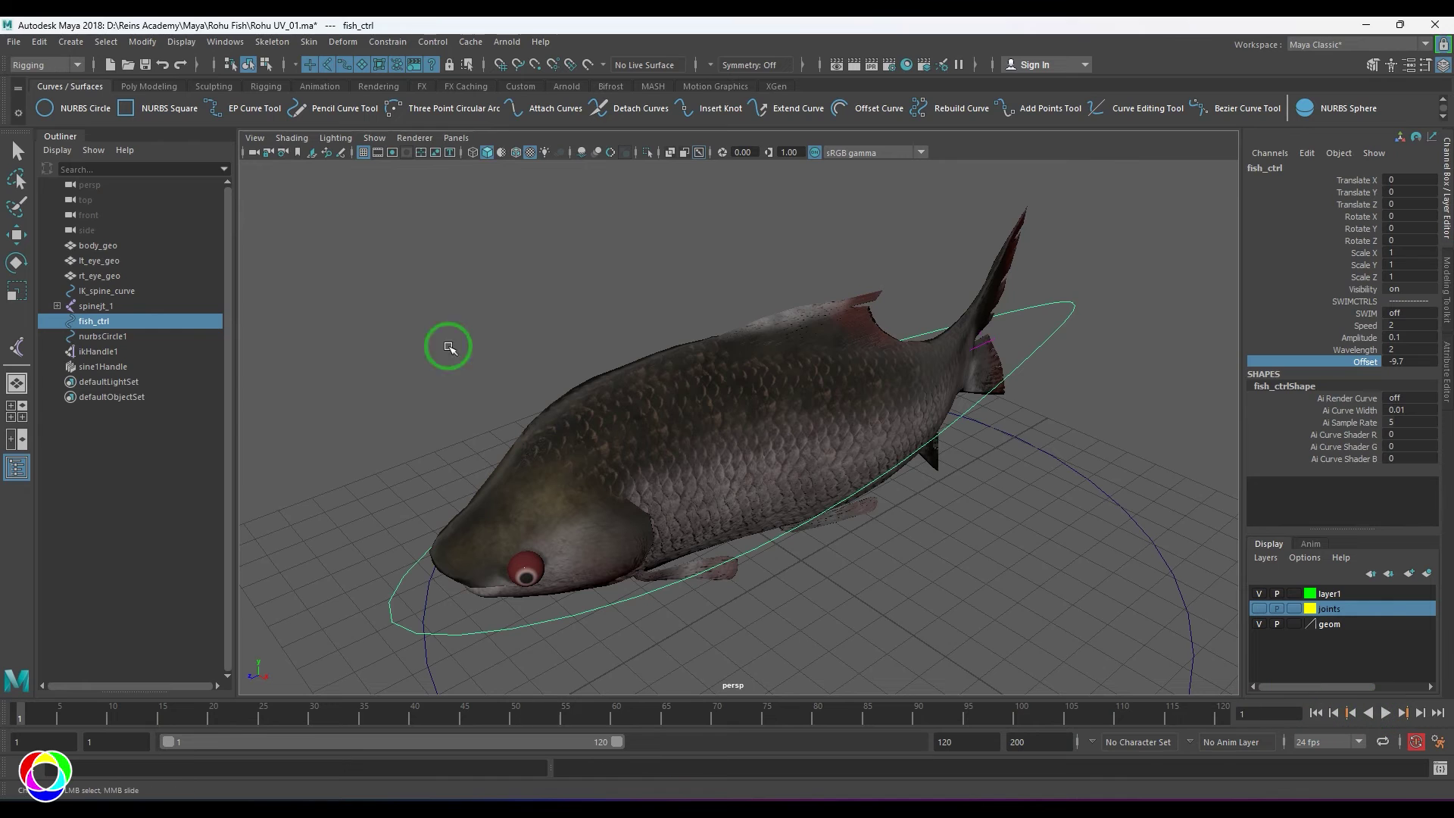
Hide the lt_eye_geo and rt_eye_geo eye meshes.
{"action": "left_click", "coordinate": [106, 262]}
{"action": "key", "text": "e"}
{"action": "key", "text": "ctrl+h"}
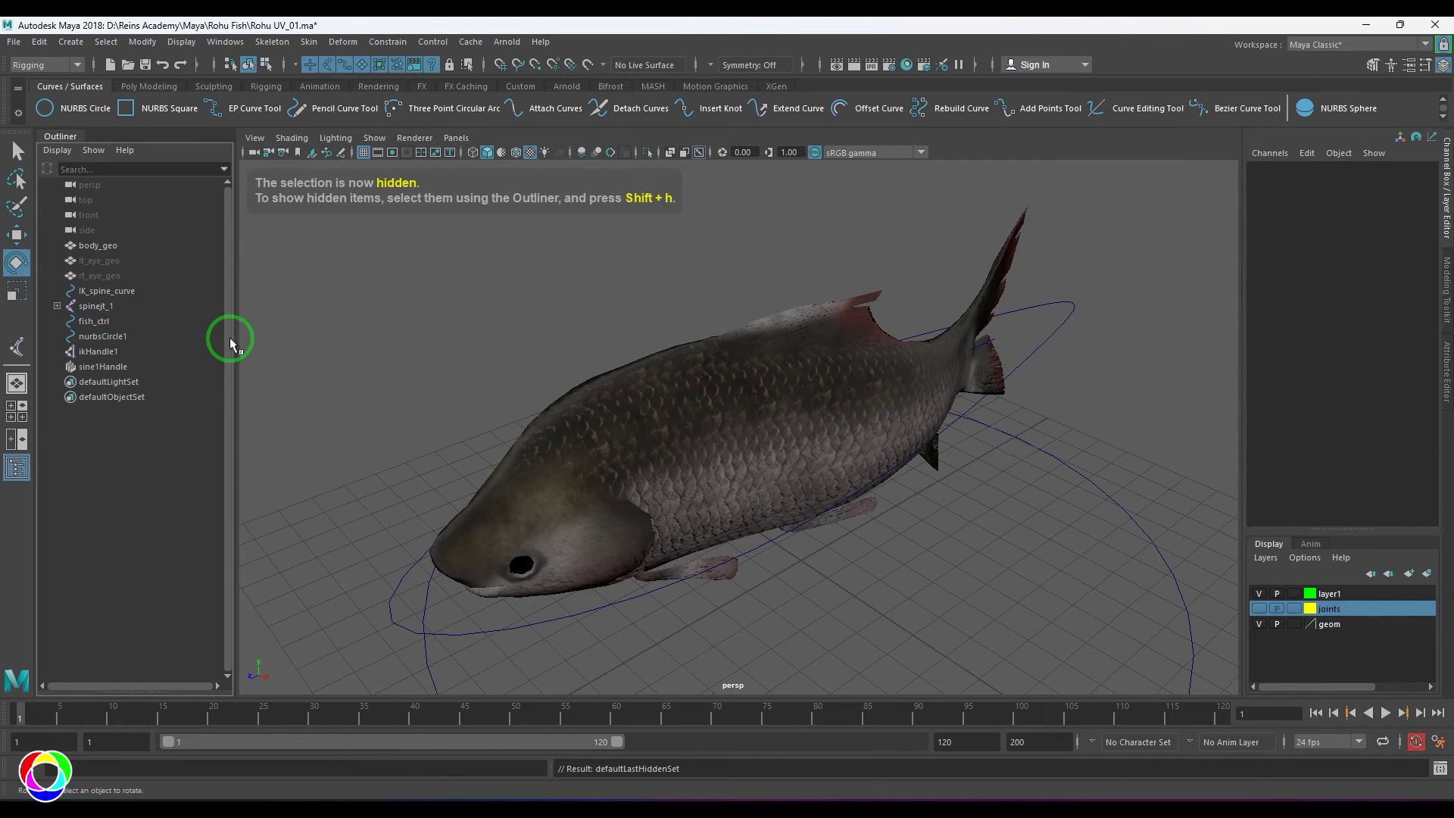
Set fish_ctrl's Amplitude, Wavelength and Offset to 0.
{"action": "left_click", "coordinate": [1046, 345]}
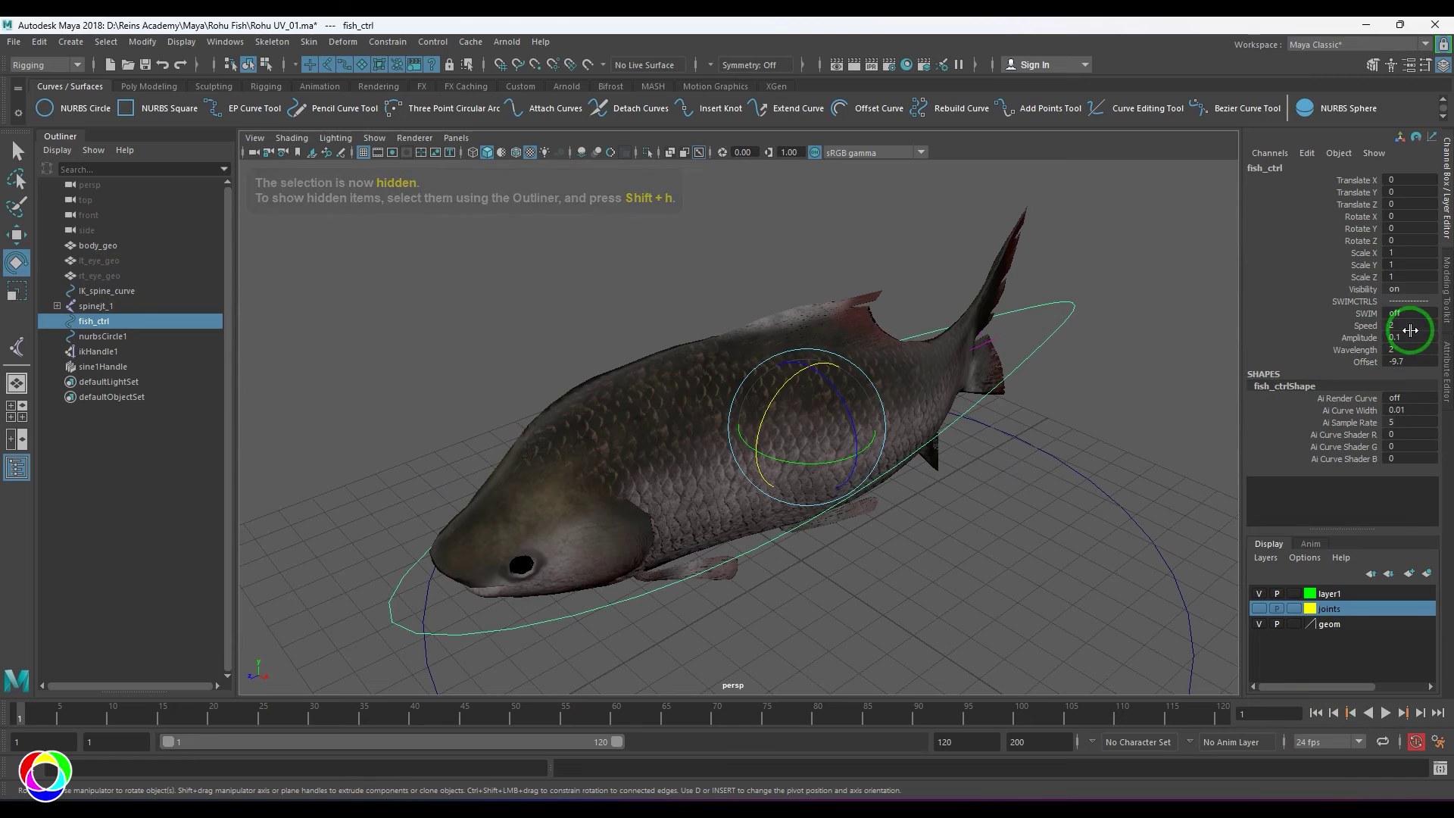
{"action": "left_click_drag", "start_coordinate": [1409, 336], "coordinate": [1411, 365]}
{"action": "type", "text": "0"}
{"action": "key", "text": "Return"}
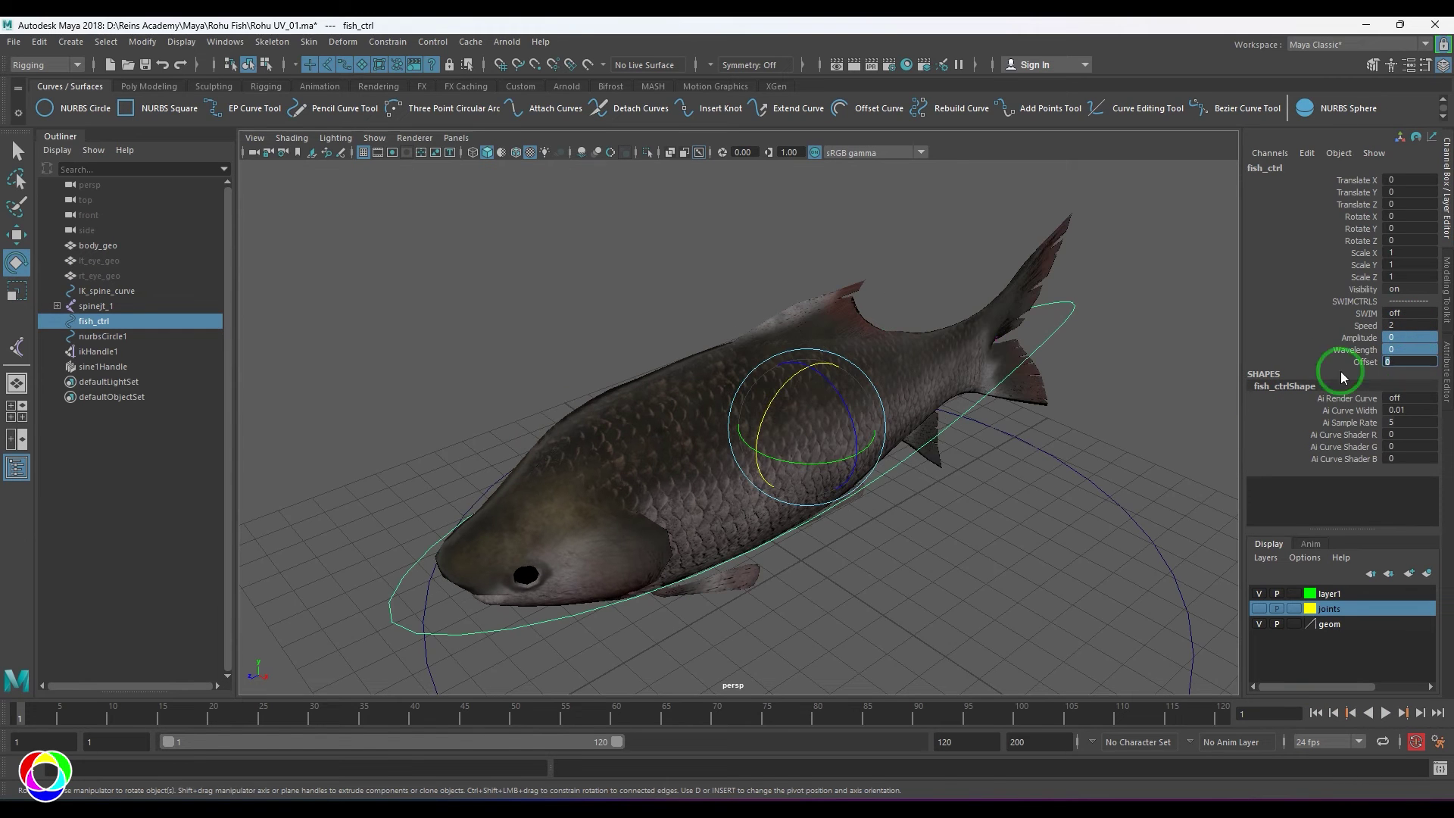
Create the expression fish_ctrl.offset=time on fish_ctrl's Offset attribute and close the Expression Editor.
{"action": "left_click", "coordinate": [1089, 349]}
{"action": "left_click", "coordinate": [1062, 347]}
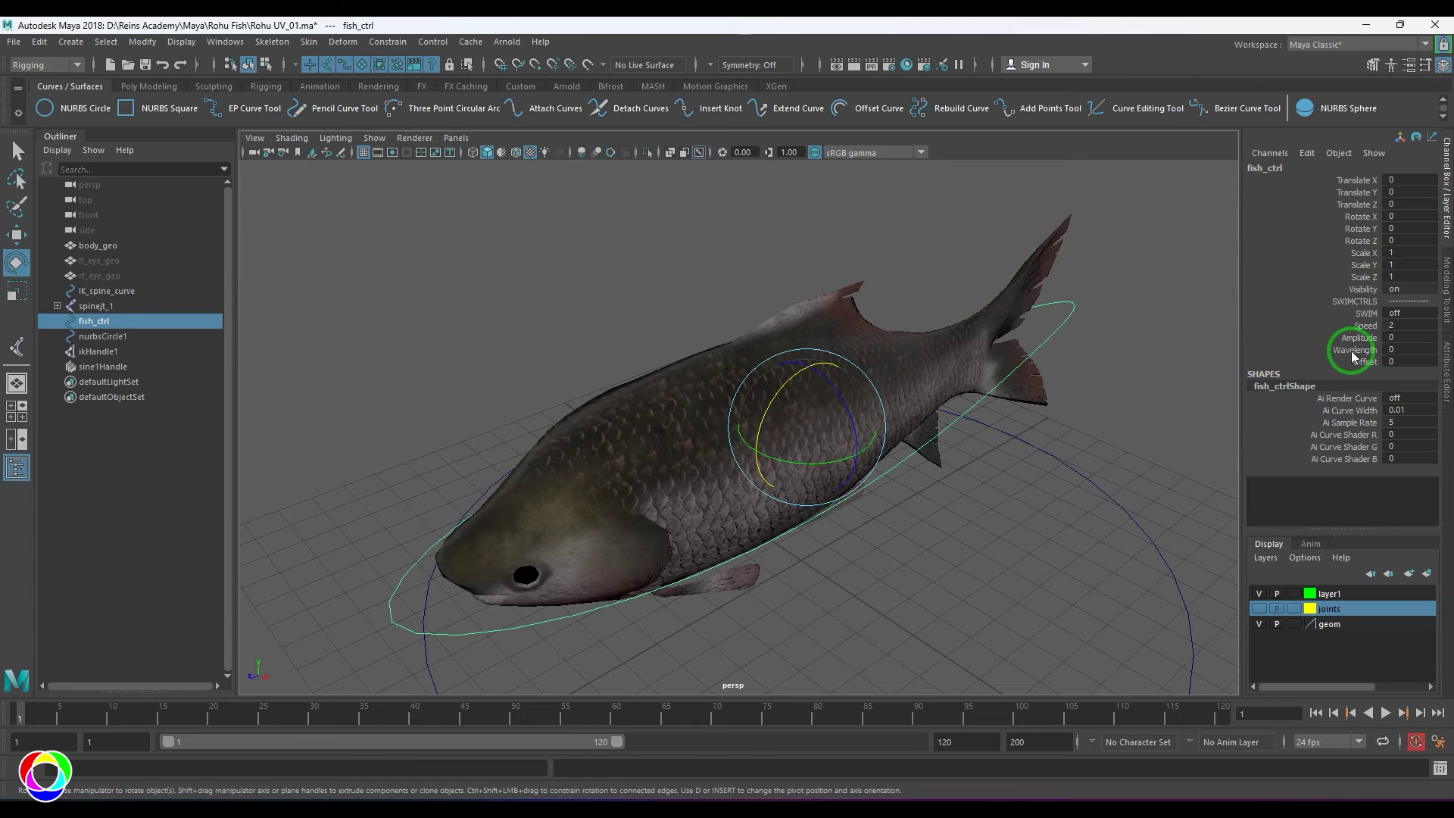
{"action": "left_click", "coordinate": [1403, 314]}
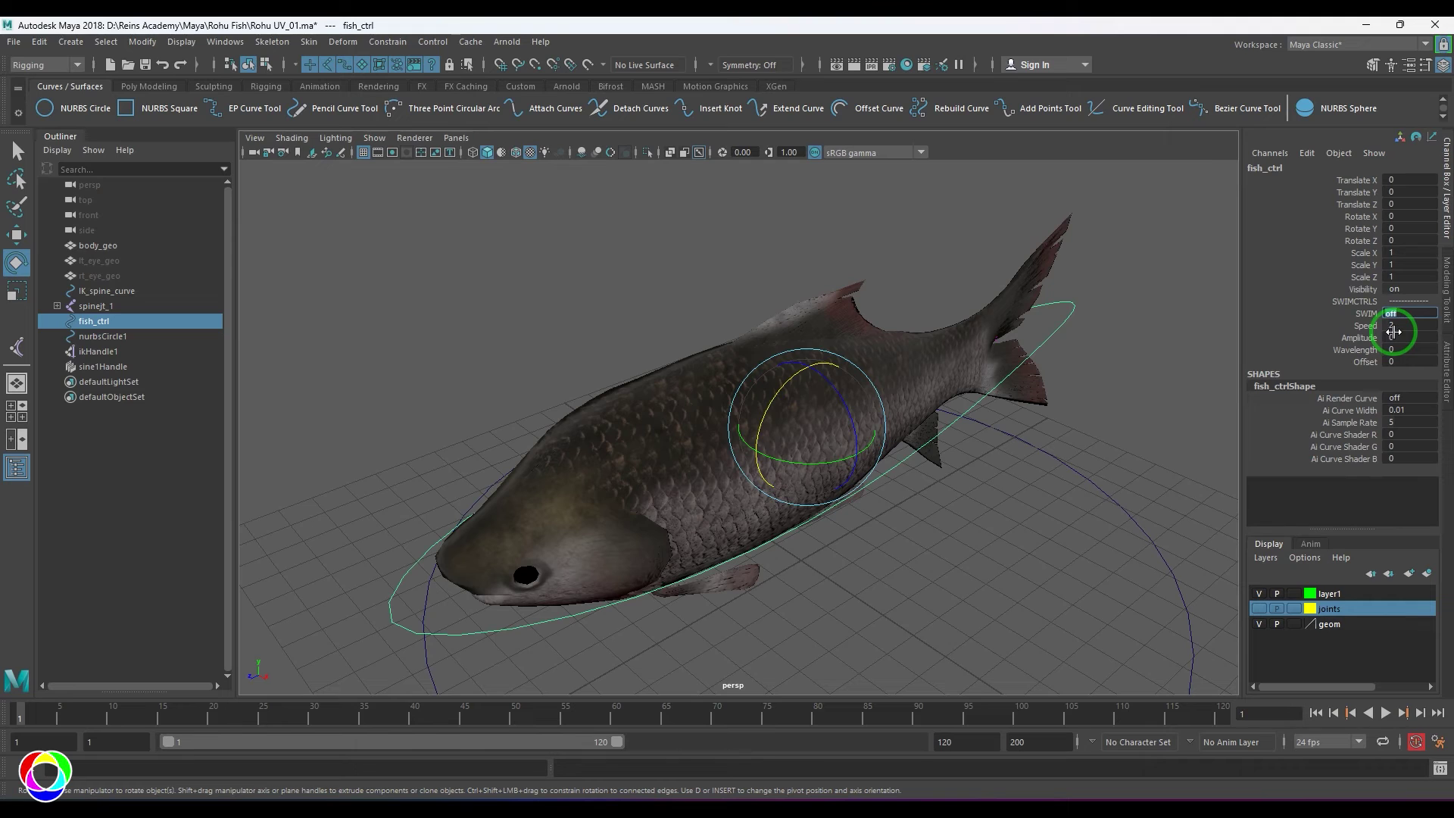
{"action": "left_click", "coordinate": [1363, 362]}
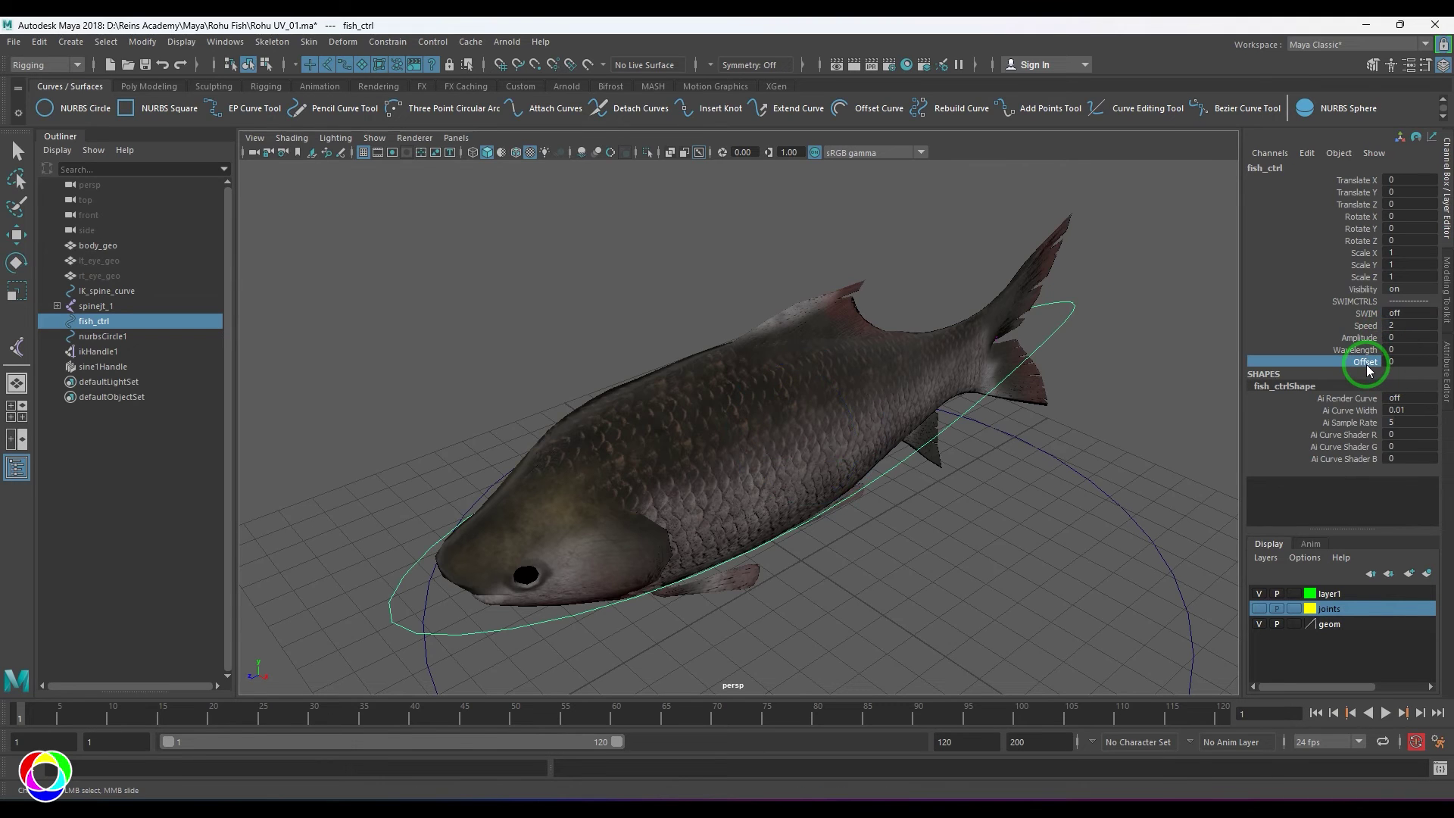
{"action": "left_click", "coordinate": [1308, 152]}
{"action": "left_click", "coordinate": [1313, 182]}
{"action": "left_click_drag", "start_coordinate": [756, 289], "coordinate": [980, 170]}
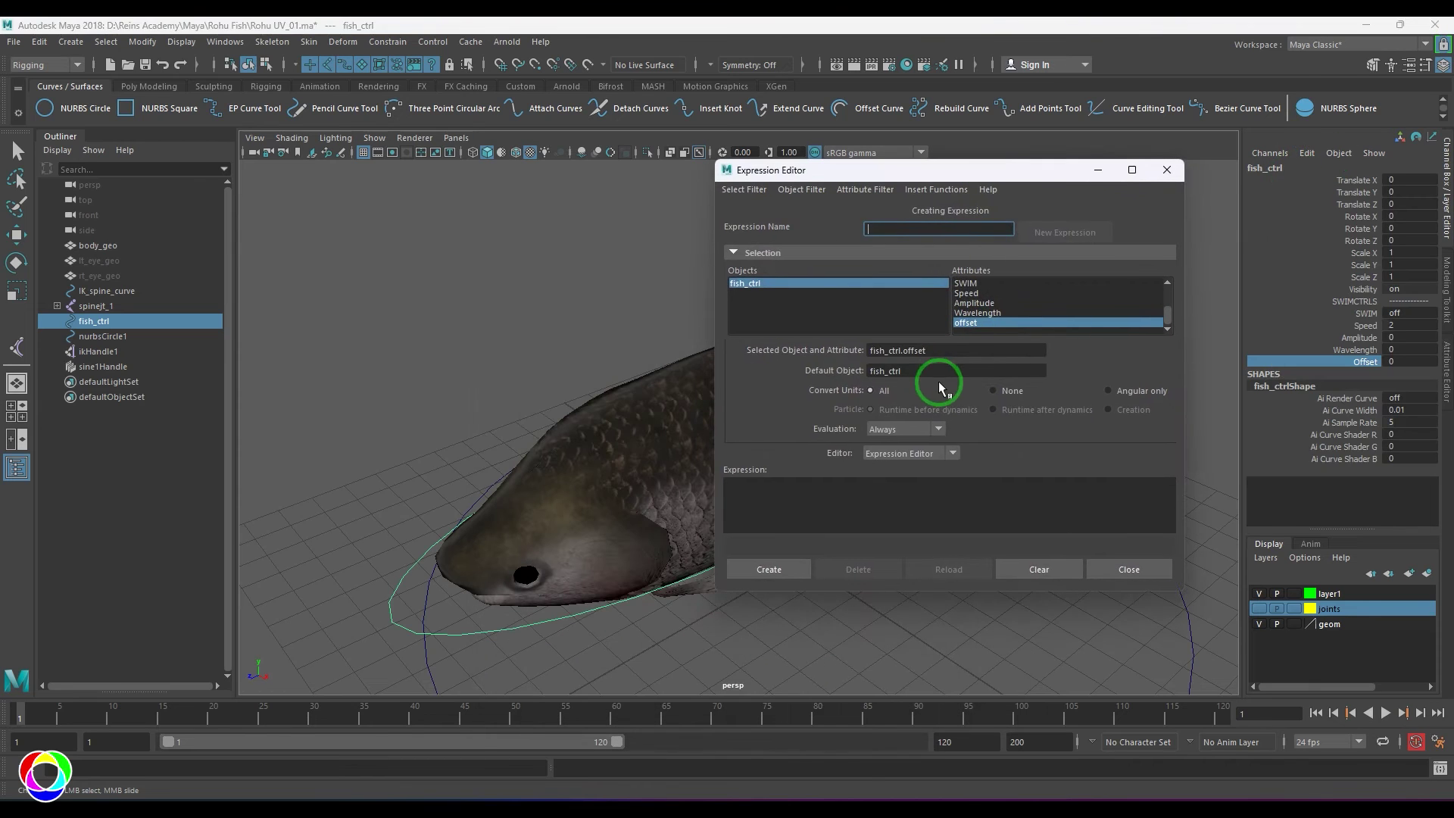
{"action": "left_click_drag", "start_coordinate": [939, 352], "coordinate": [837, 500]}
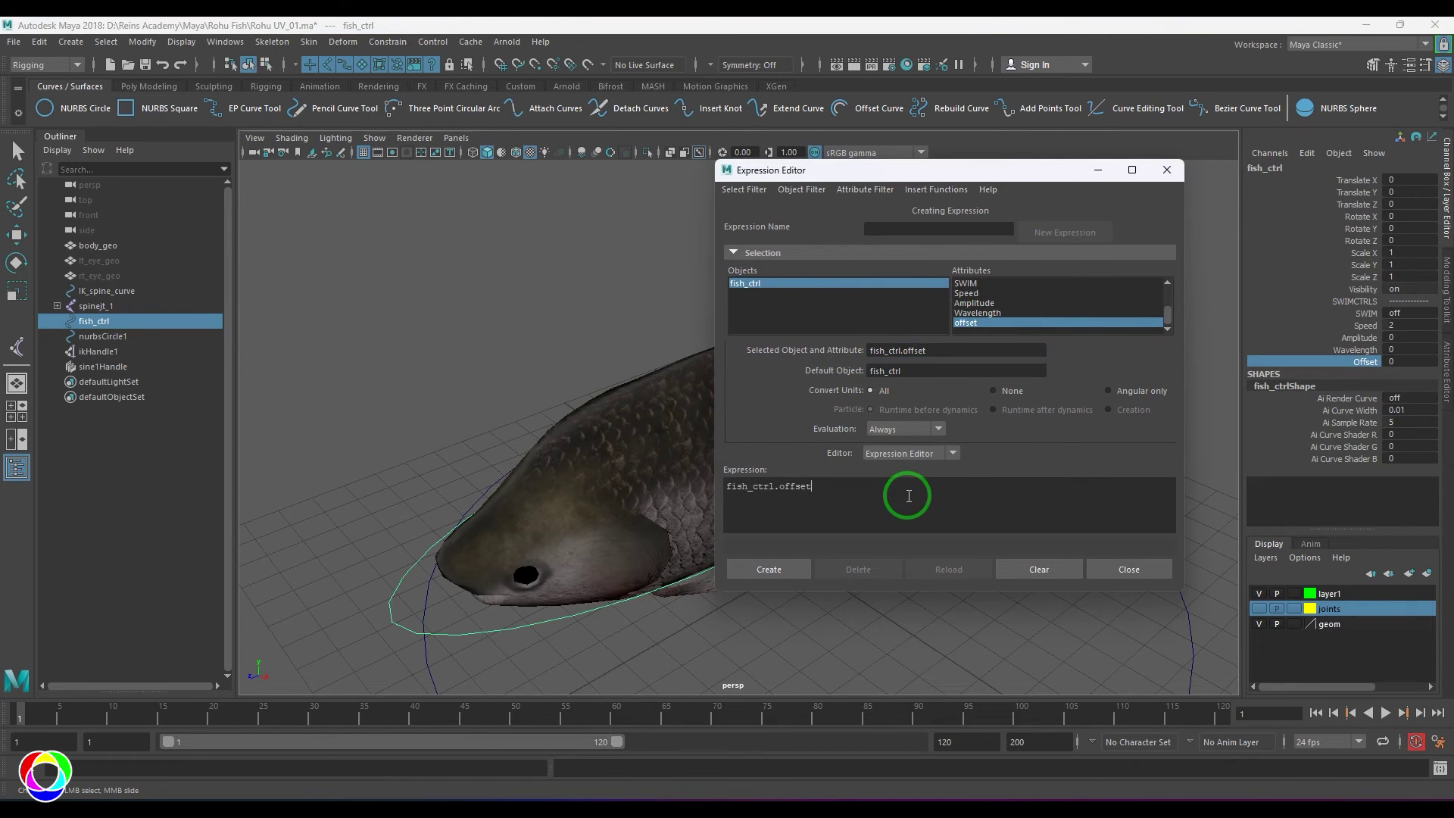
{"action": "scroll", "coordinate": [909, 497], "scroll_direction": "up", "scroll_amount": 3, "text": "ctrl"}
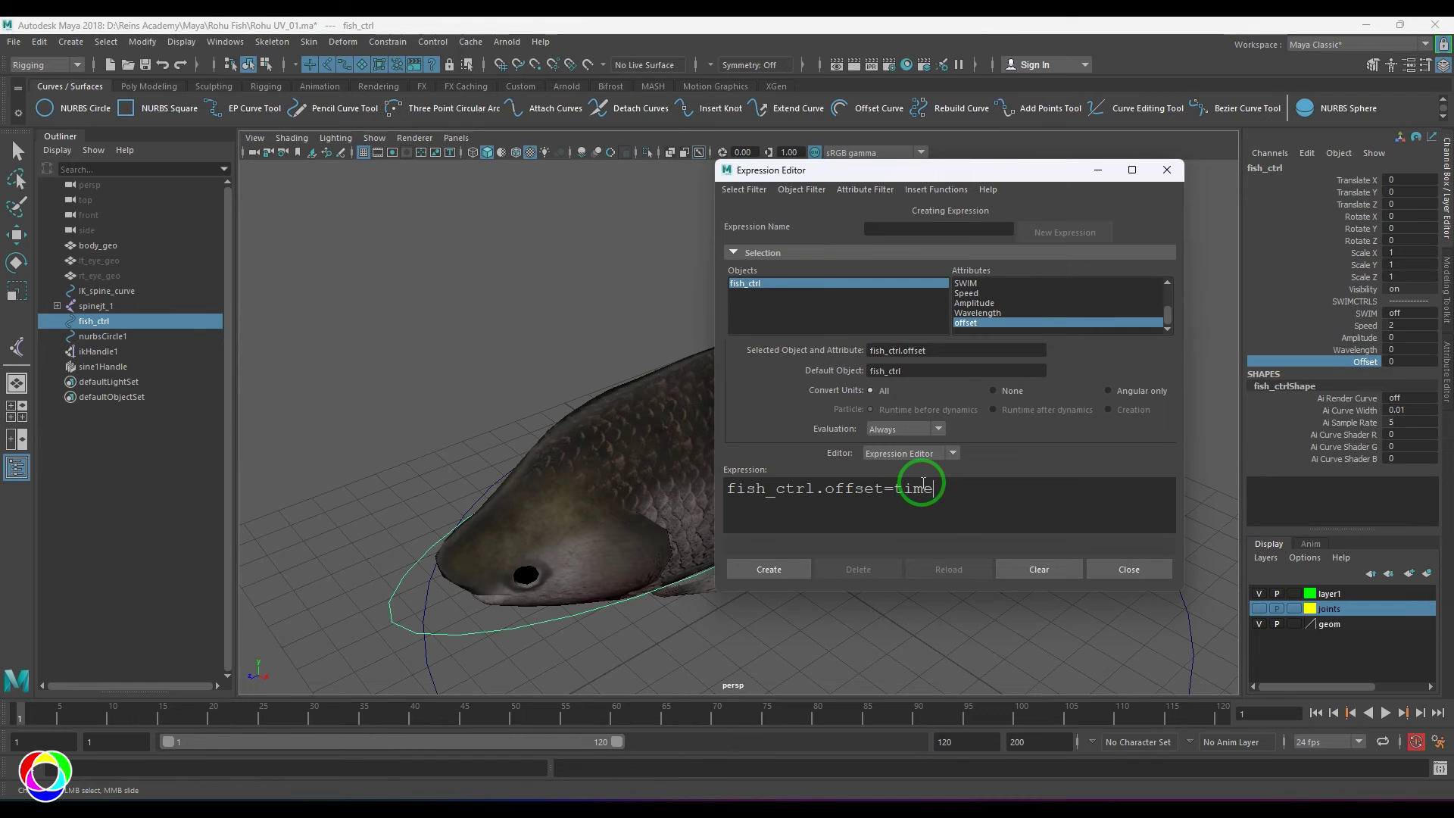
{"action": "left_click", "coordinate": [790, 569]}
{"action": "left_click", "coordinate": [1103, 571]}
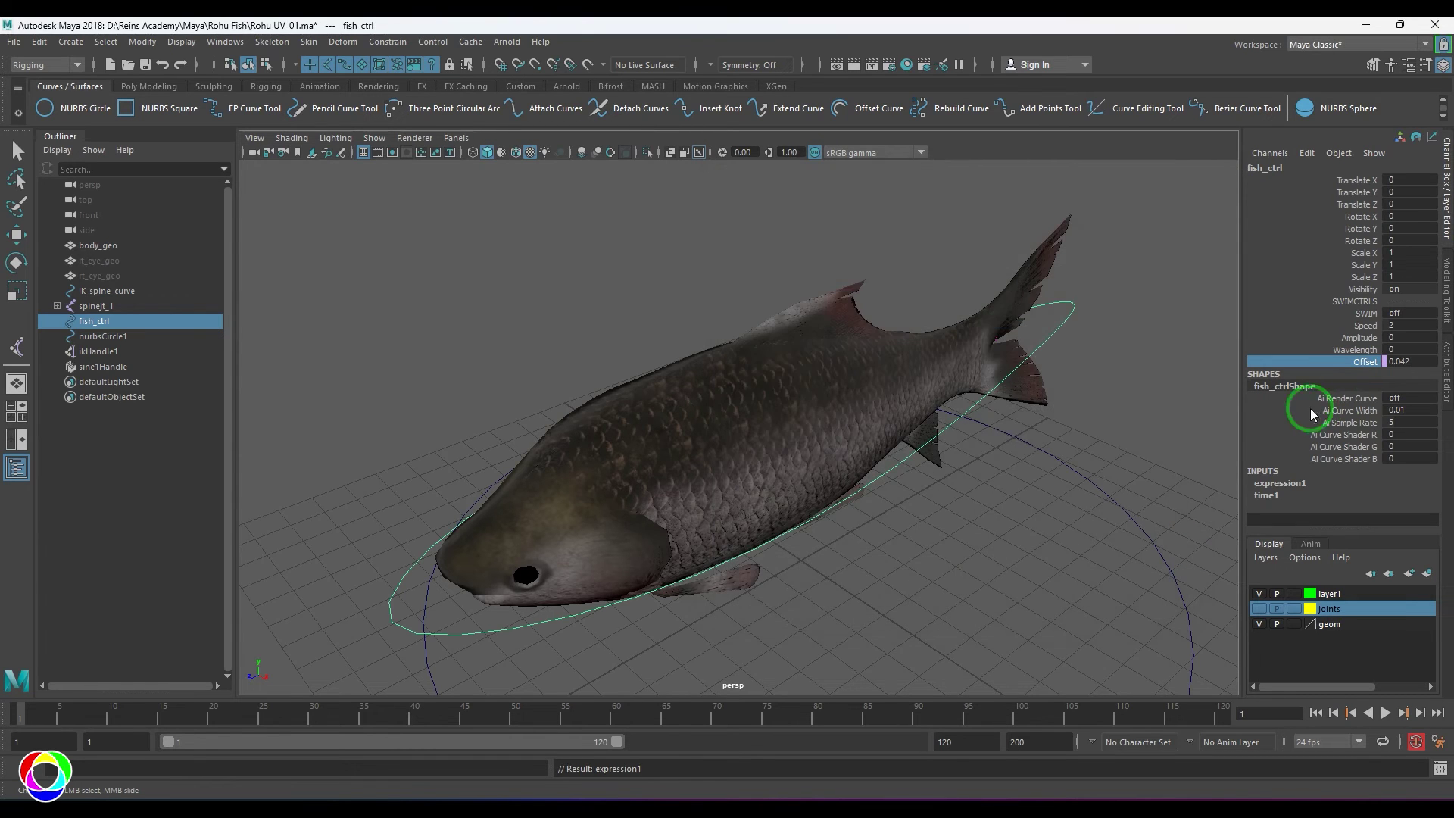
Set fish_ctrl's Amplitude to 0.1 and Wavelength to 2, and play the timeline to test the expression.
{"action": "left_click", "coordinate": [1387, 713]}
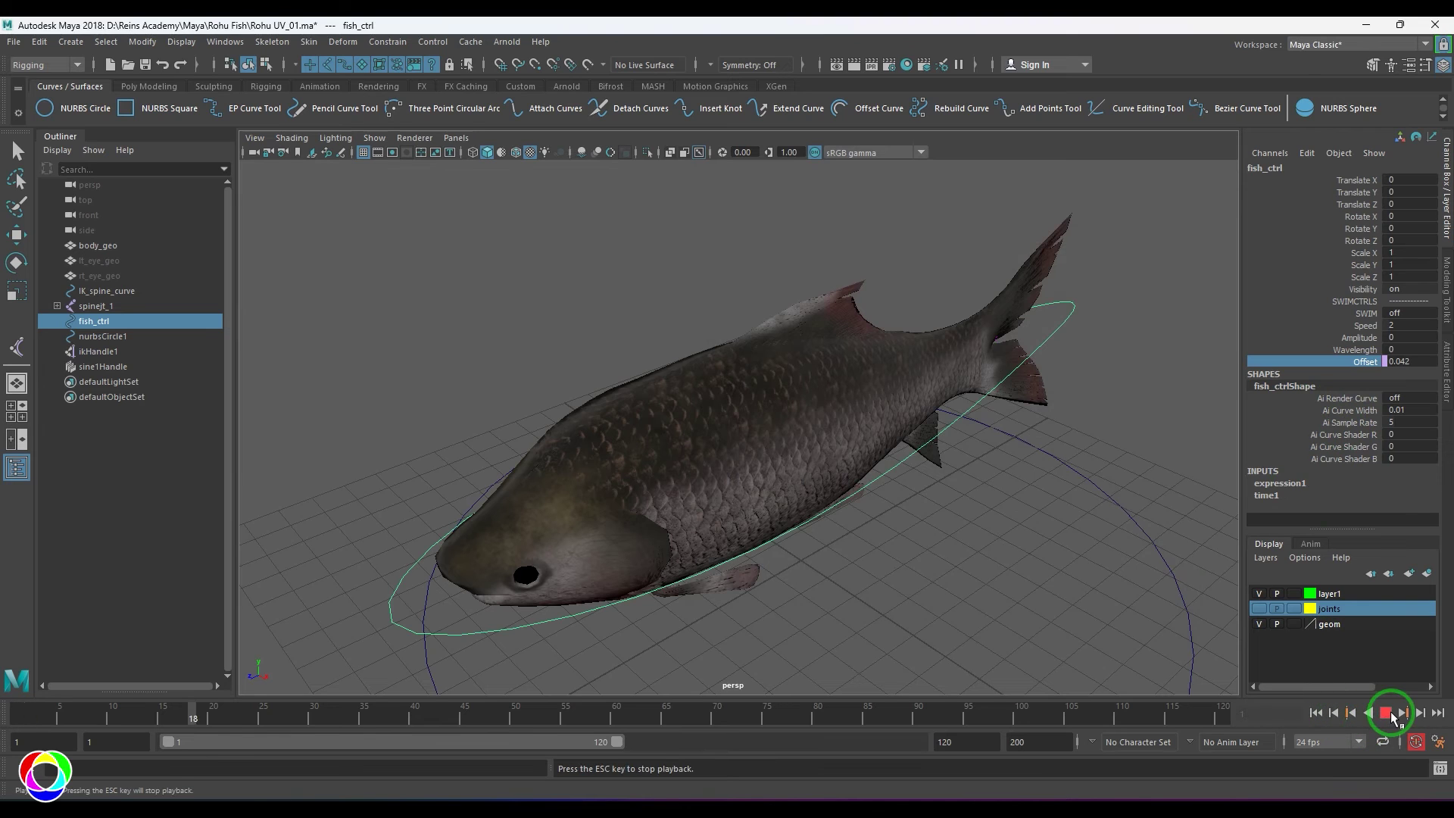
{"action": "double_click", "coordinate": [1408, 341]}
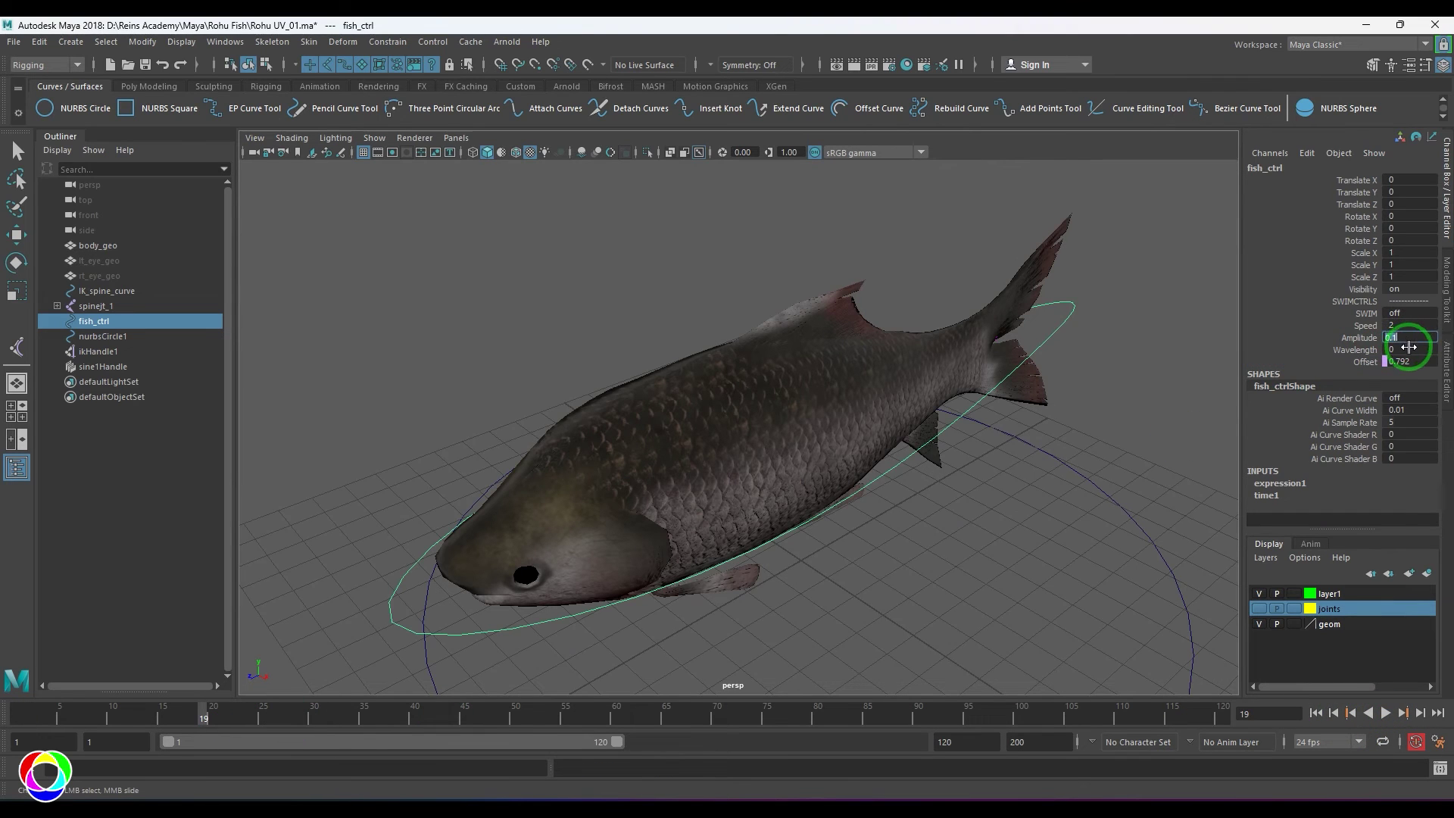
{"action": "type", "text": "0.1"}
{"action": "key", "text": "Tab"}
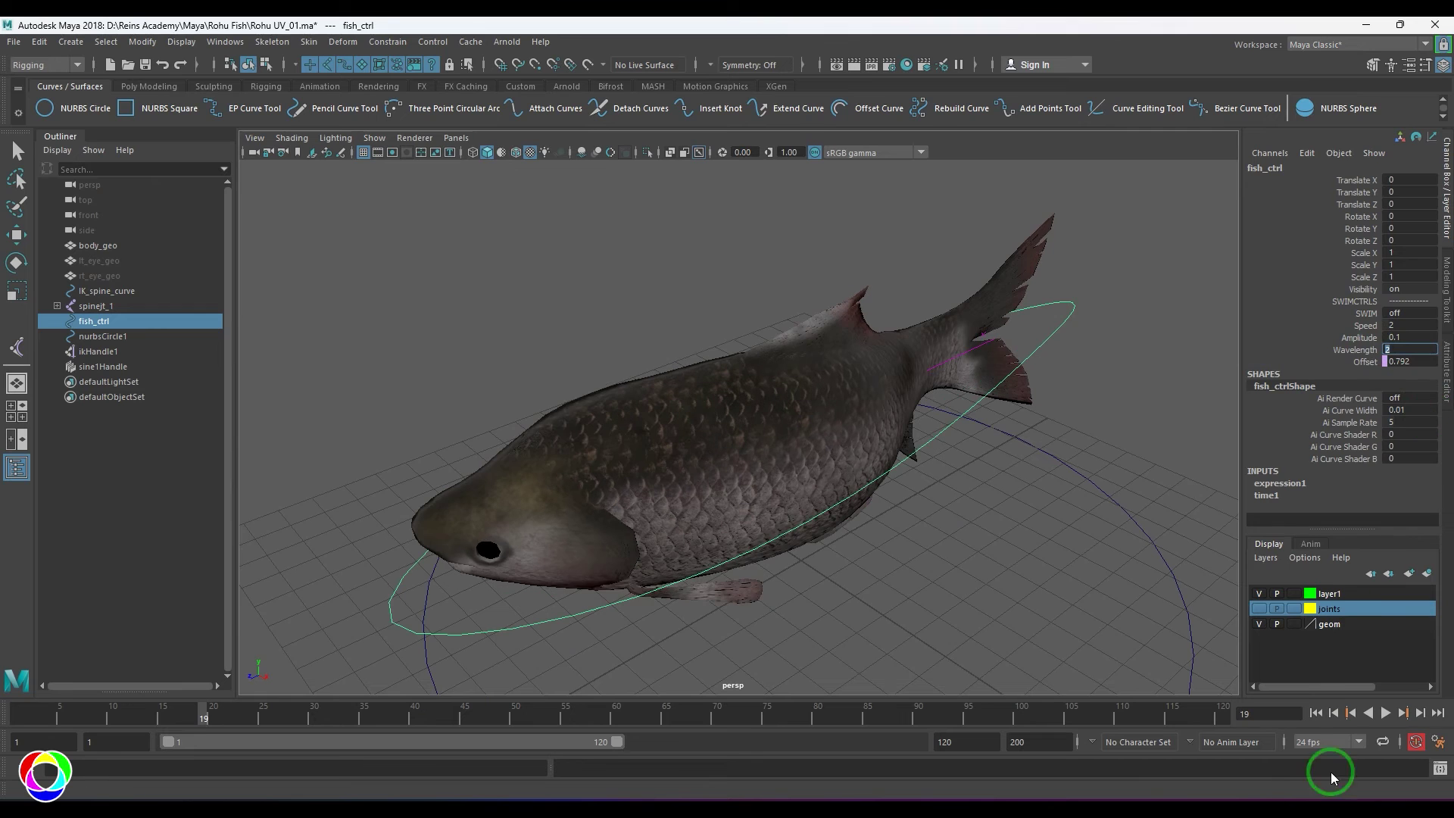
{"action": "left_click", "coordinate": [1386, 713]}
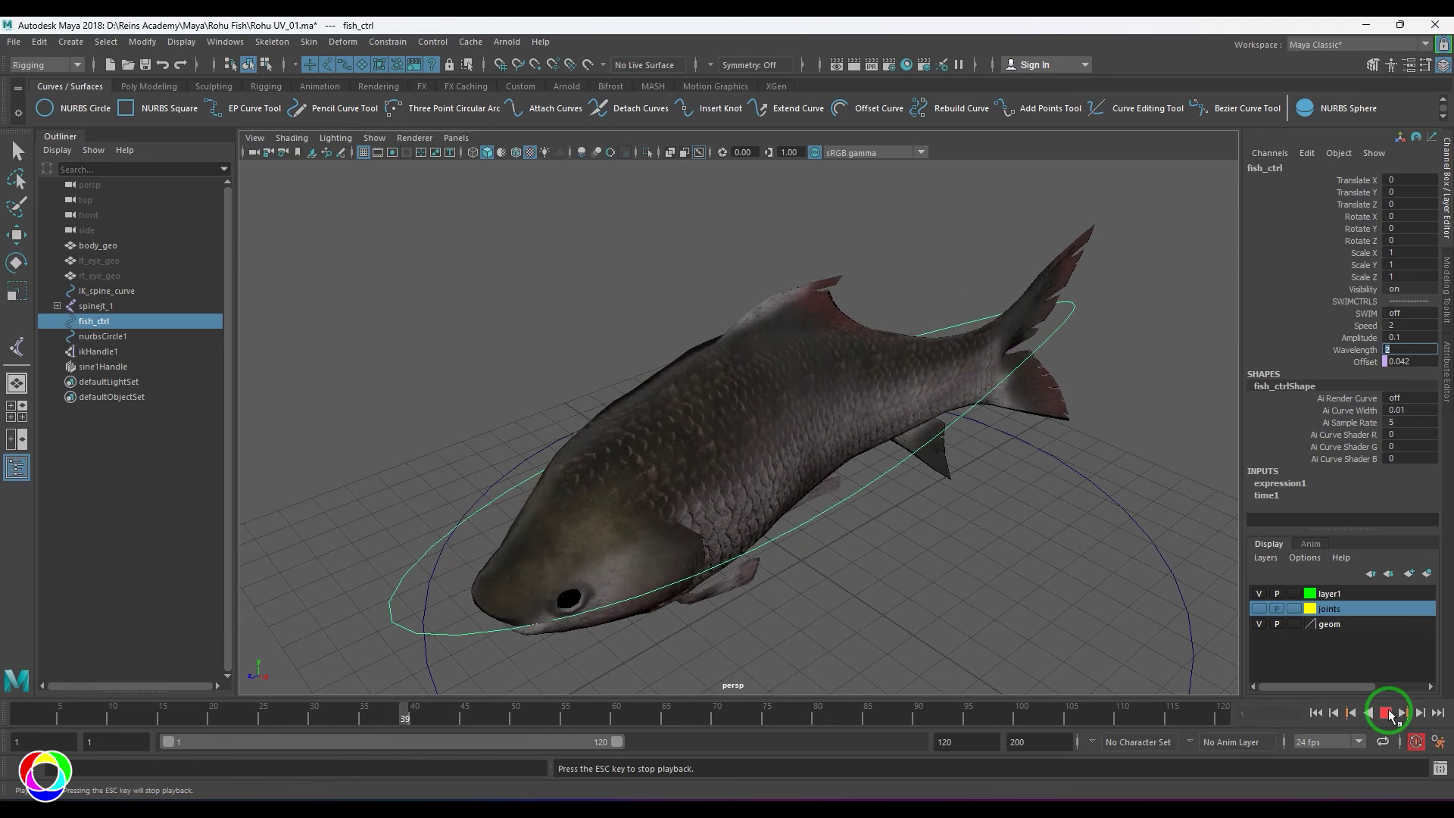
{"action": "left_click", "coordinate": [1386, 713]}
Change the Offset expression to fish_ctrl.offset=-time; and play the timeline to check the wave direction.
{"action": "left_click", "coordinate": [1366, 362]}
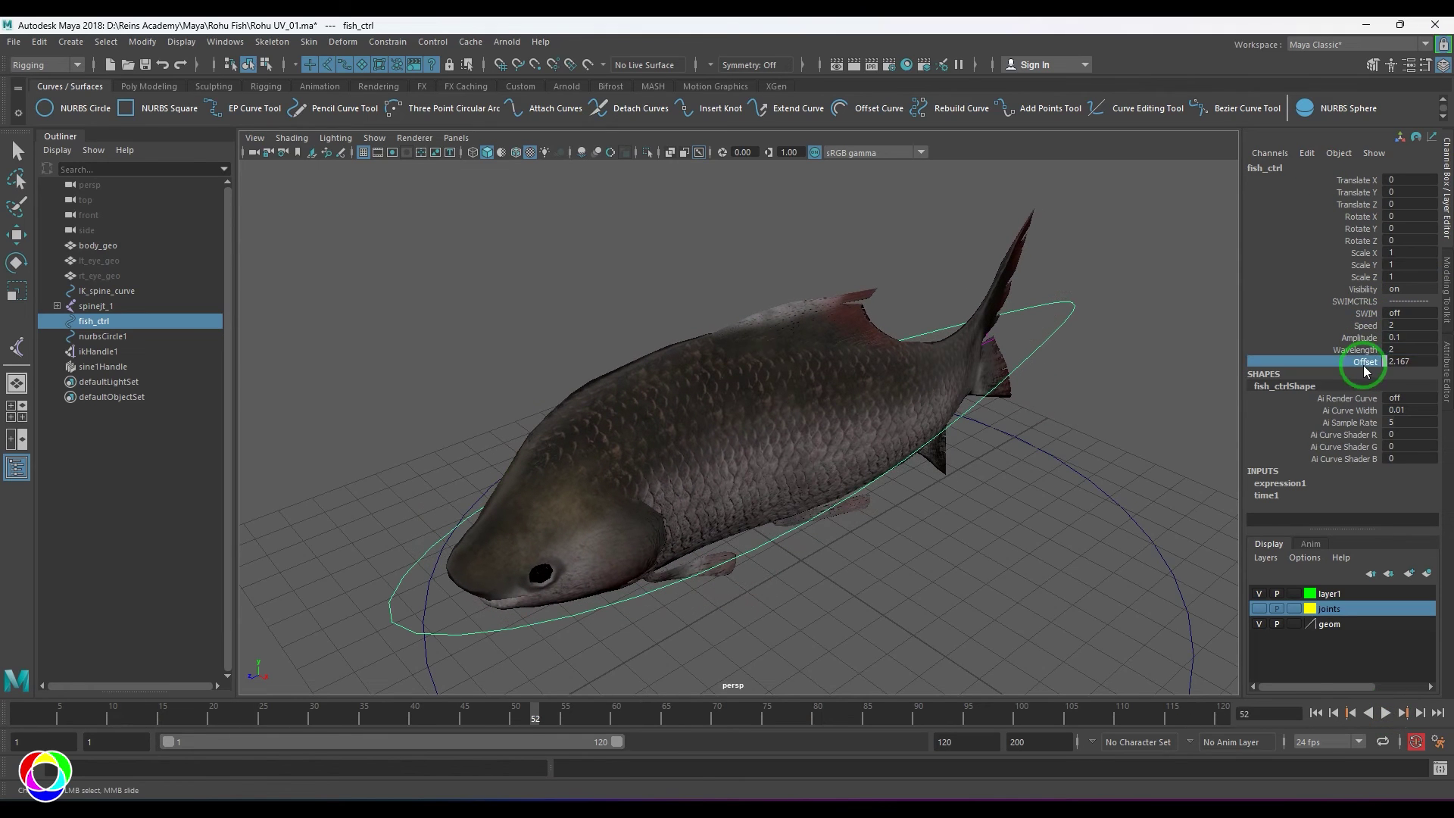
{"action": "left_click", "coordinate": [1308, 153]}
{"action": "left_click", "coordinate": [1312, 182]}
{"action": "scroll", "coordinate": [953, 509], "scroll_direction": "up", "scroll_amount": 3, "text": "ctrl"}
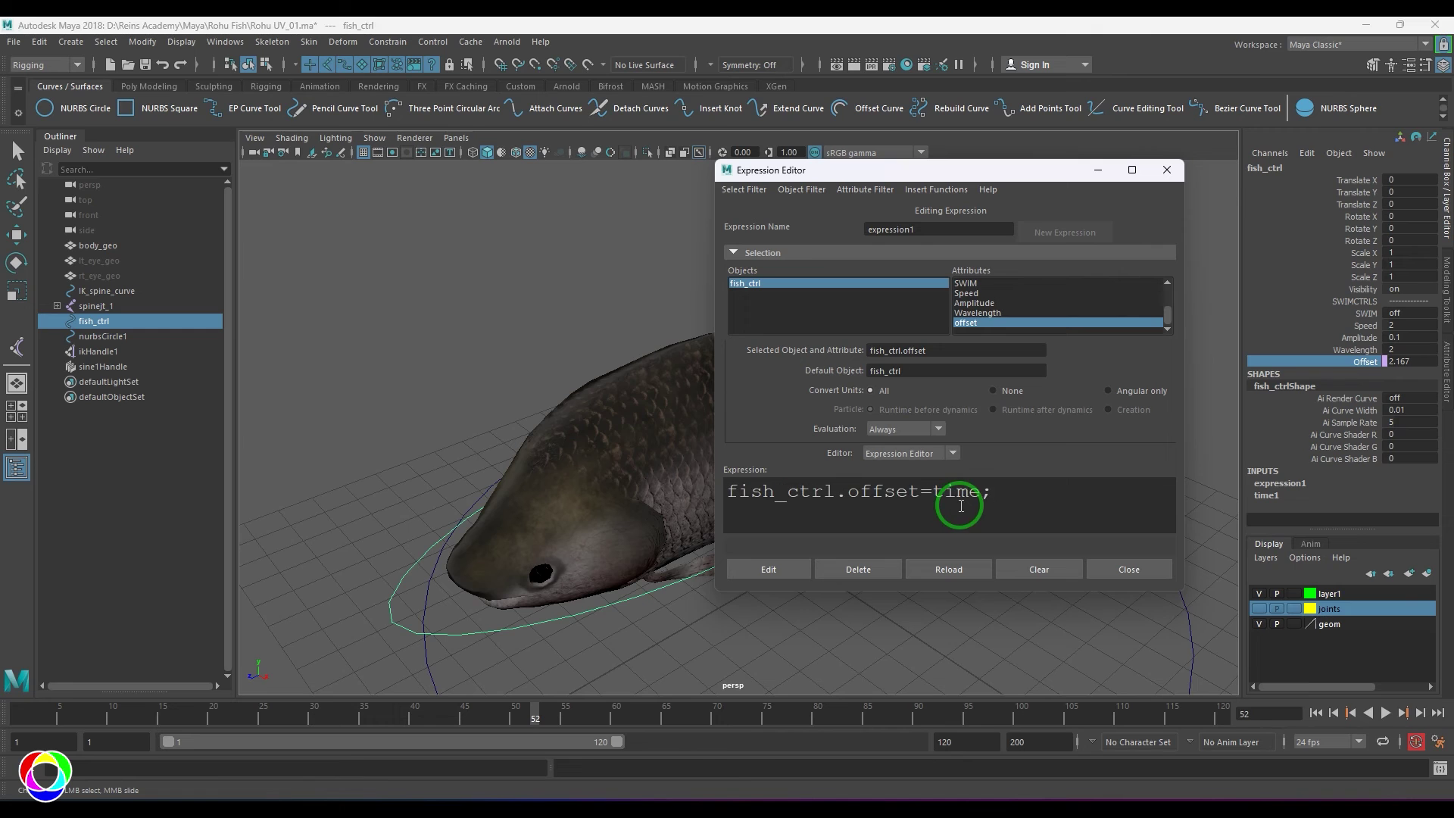
{"action": "type", "text": "-"}
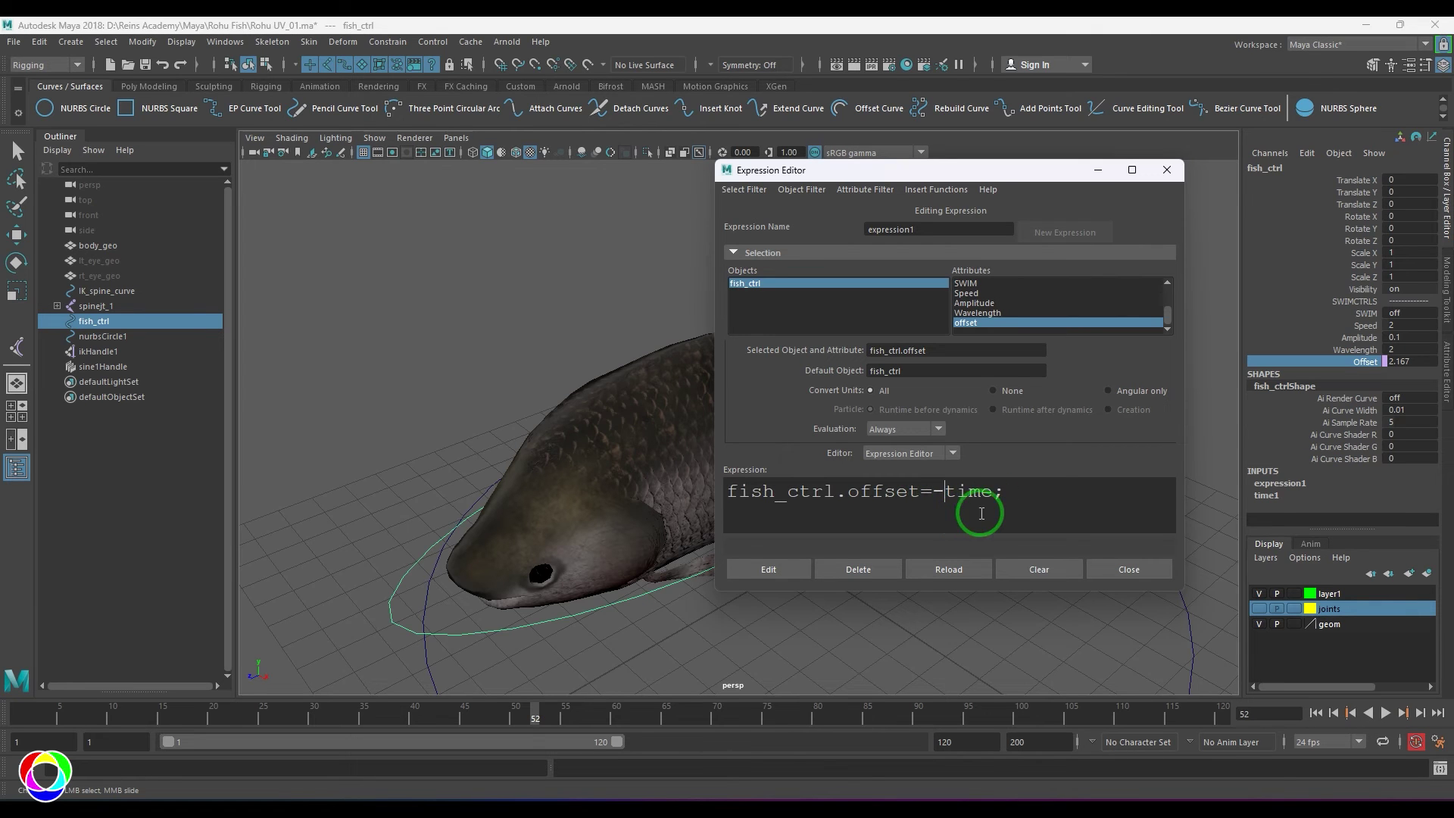
{"action": "left_click", "coordinate": [794, 571]}
{"action": "left_click", "coordinate": [1128, 569]}
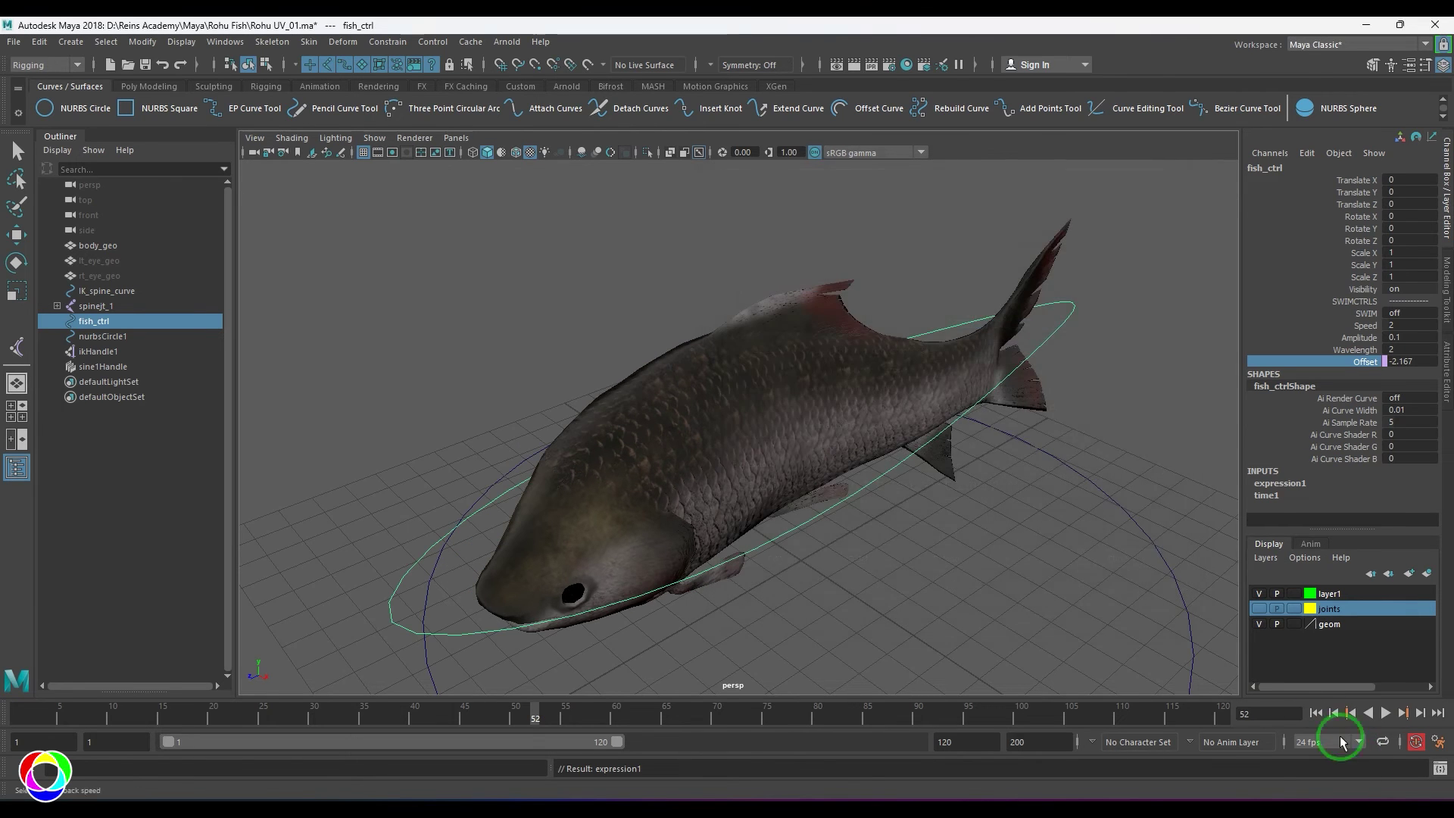
{"action": "left_click", "coordinate": [1385, 714]}
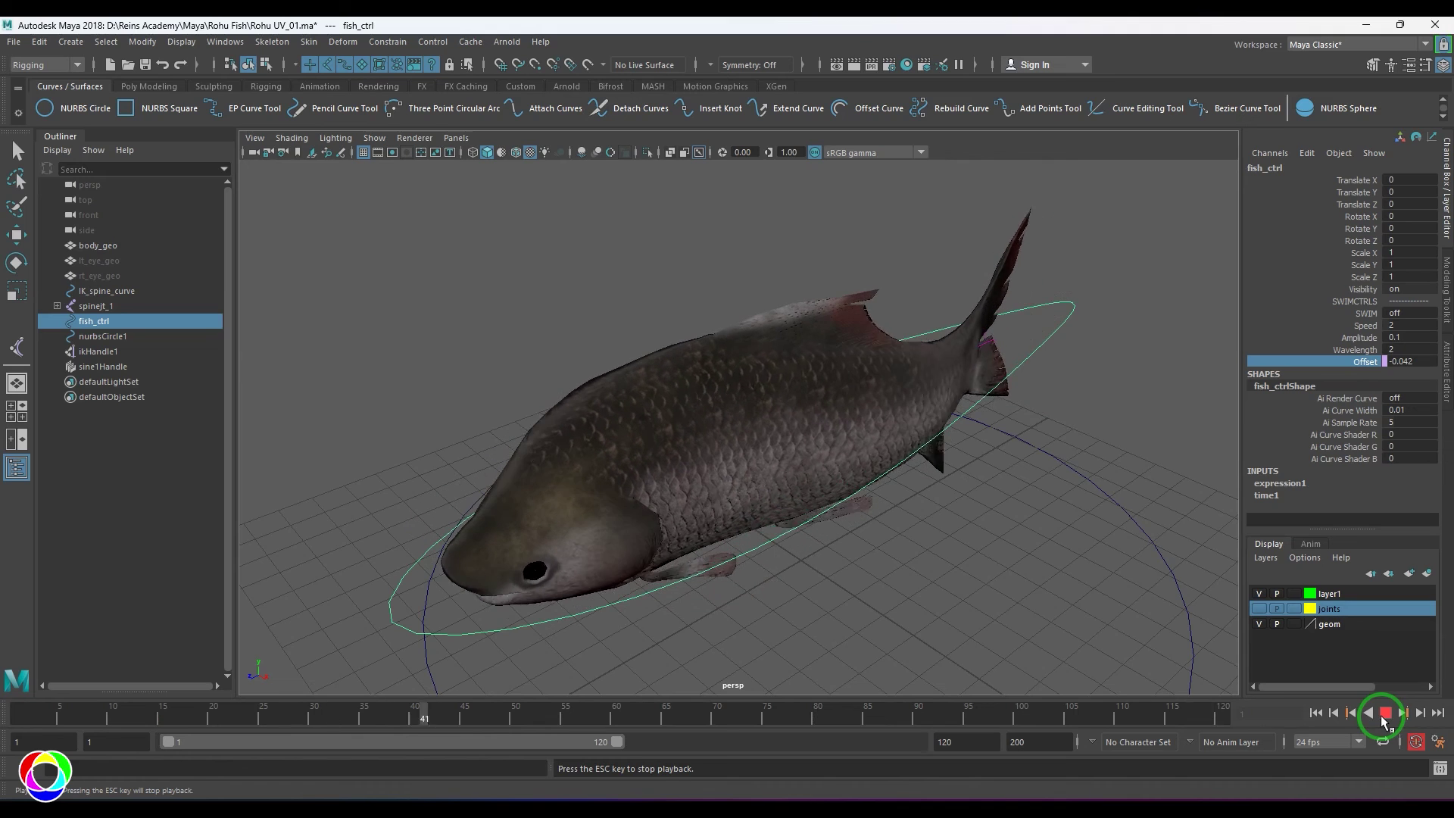
{"action": "left_click", "coordinate": [1385, 715]}
Multiply the Offset expression by the SWIM attribute so it reads fish_ctrl.offset=-time*fish_ctrl.SWIM; and close the Expression Editor.
{"action": "left_click", "coordinate": [1356, 366]}
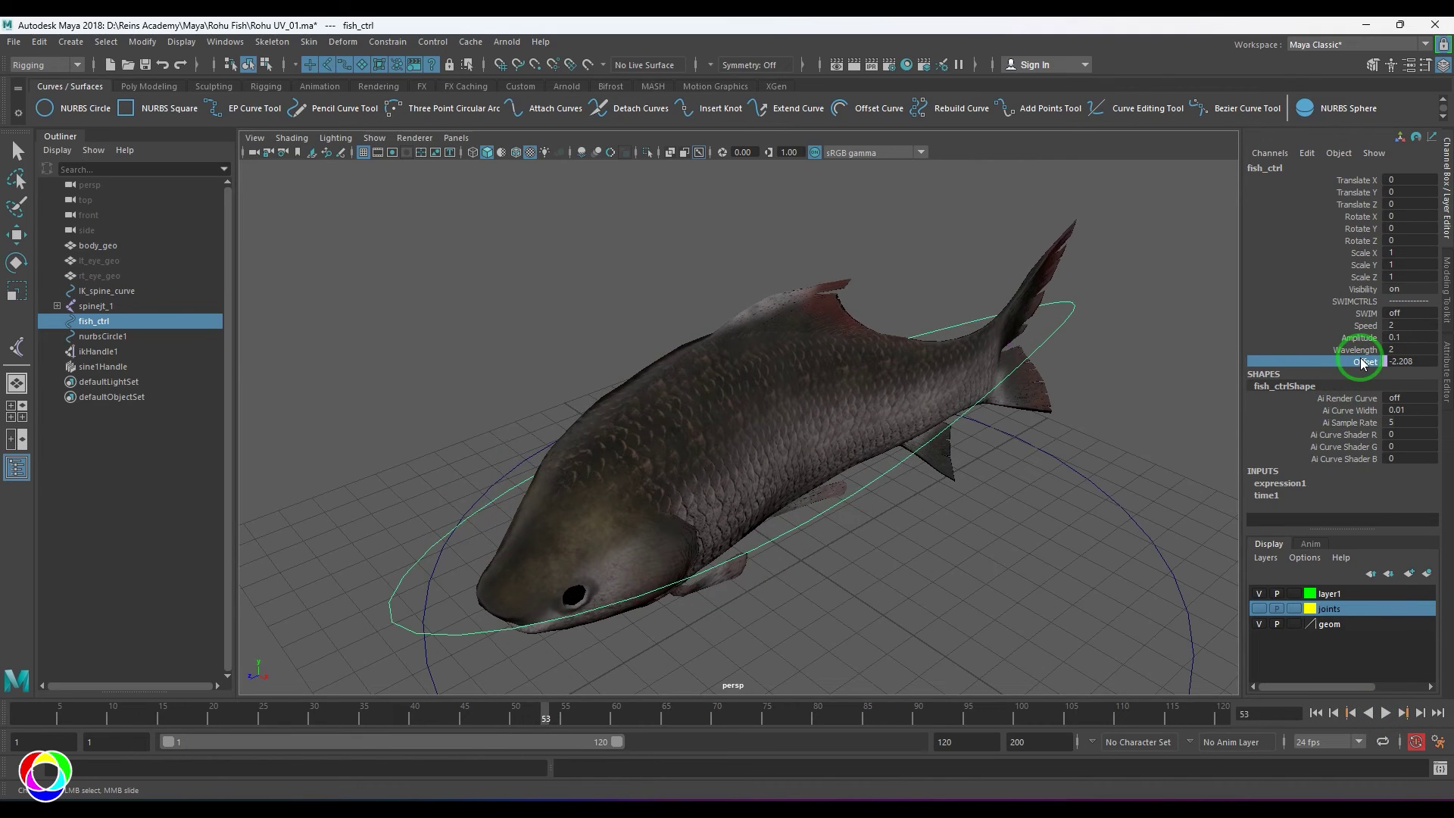
{"action": "left_click", "coordinate": [1303, 153]}
{"action": "left_click", "coordinate": [1308, 175]}
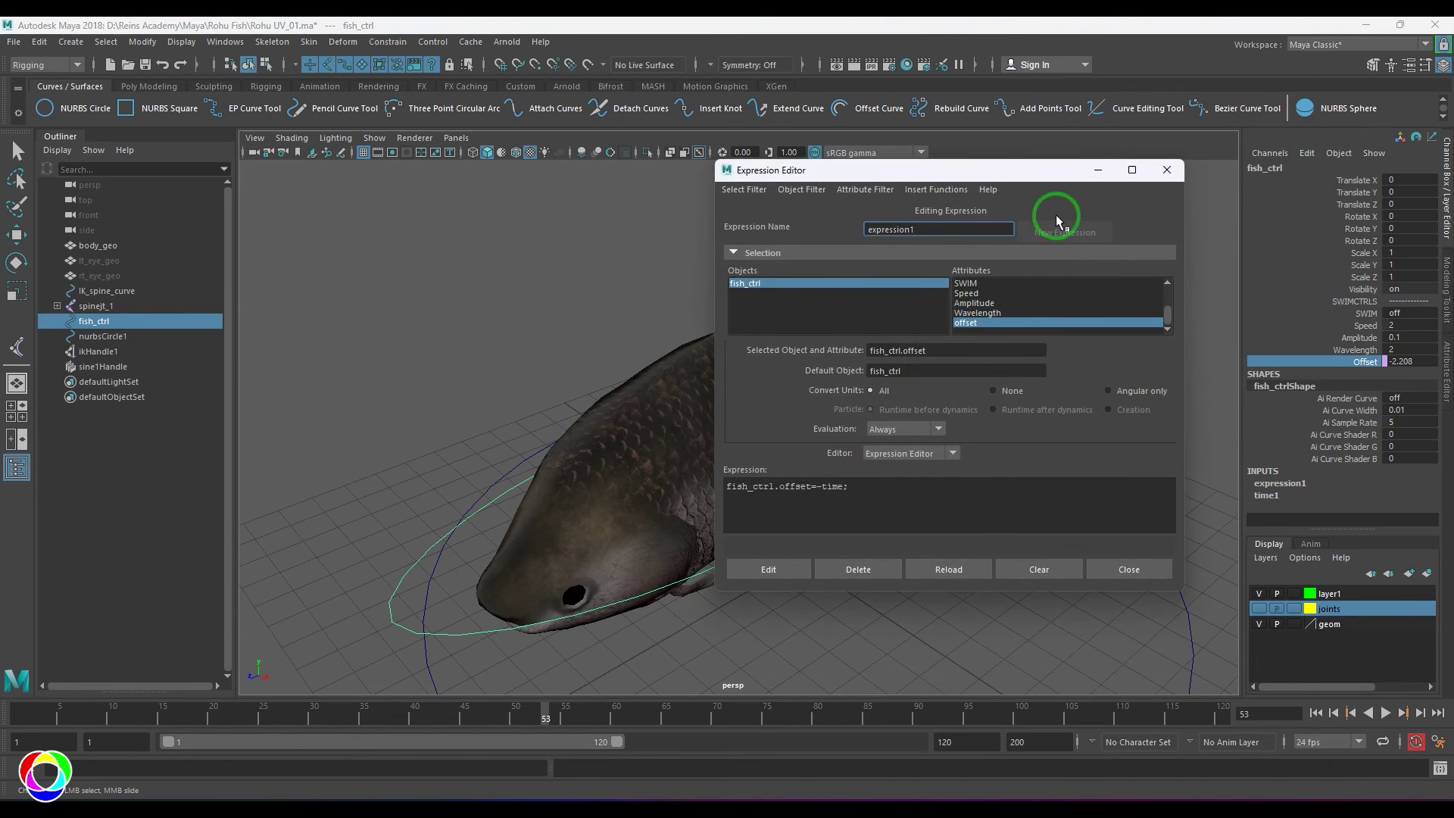
{"action": "left_click_drag", "start_coordinate": [1027, 166], "coordinate": [883, 173]}
{"action": "left_click", "coordinate": [831, 285]}
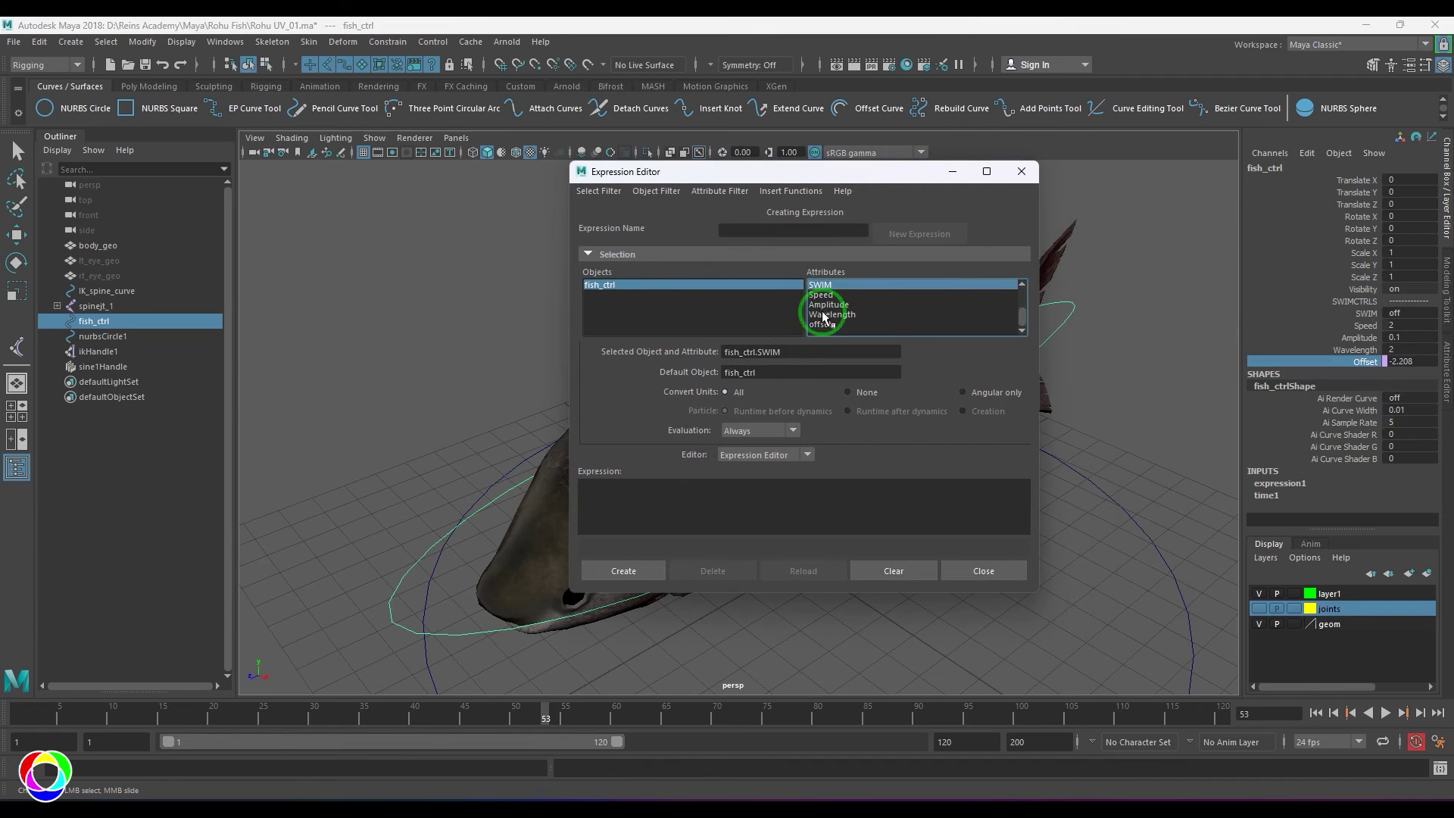
{"action": "left_click_drag", "start_coordinate": [725, 353], "coordinate": [789, 359]}
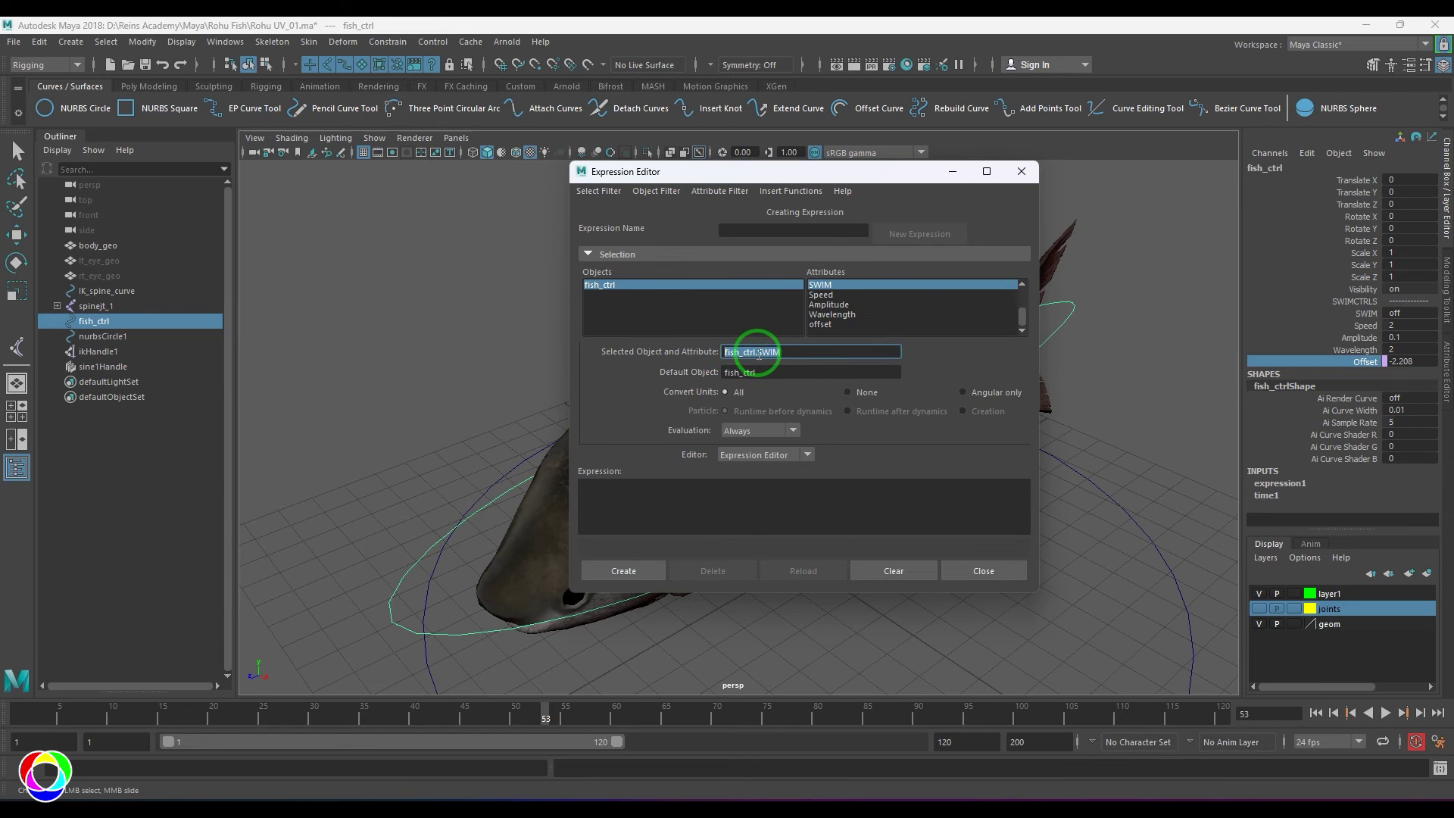
{"action": "left_click", "coordinate": [829, 324]}
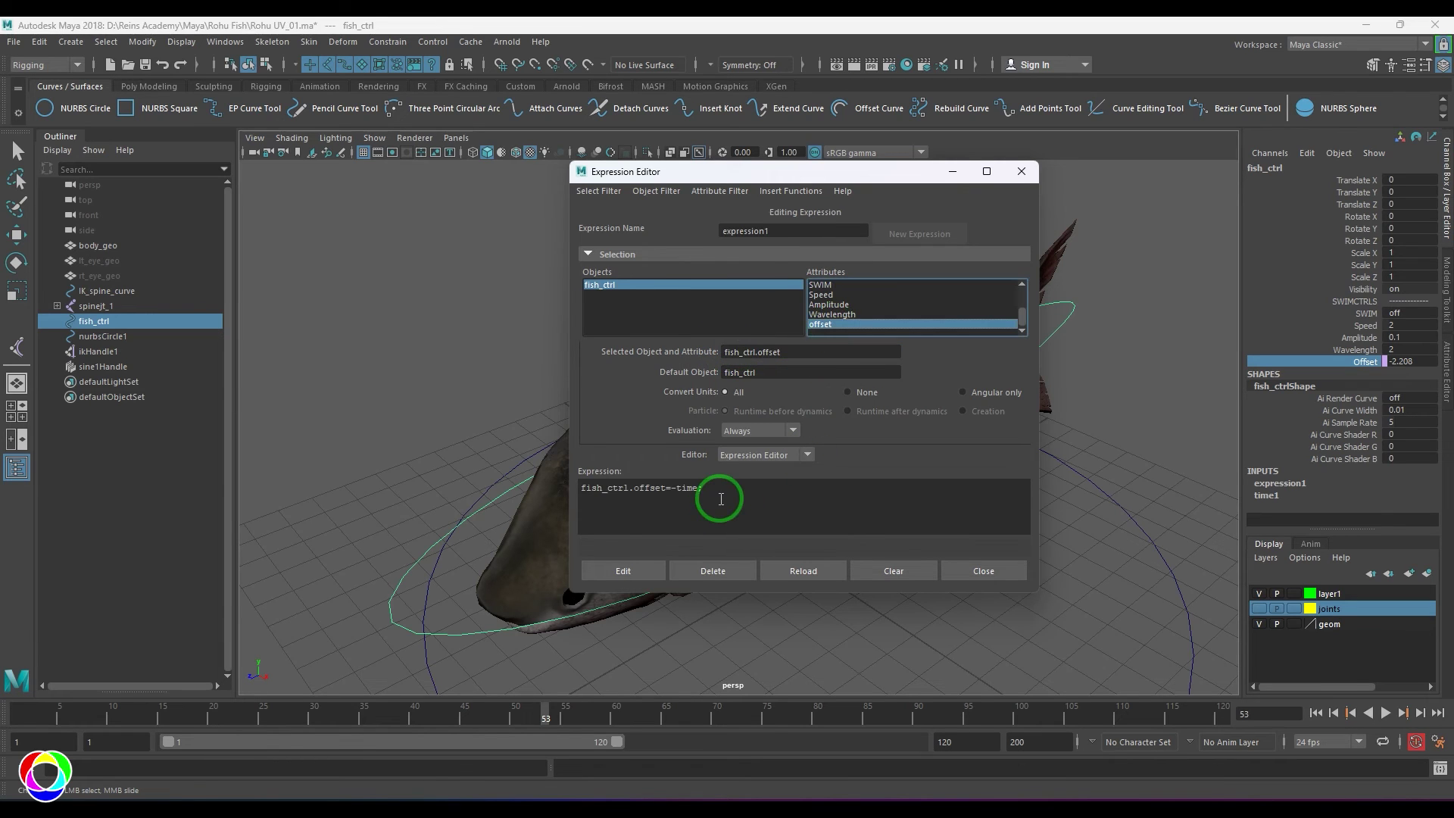
{"action": "scroll", "coordinate": [760, 502], "scroll_direction": "up", "scroll_amount": 10, "text": "ctrl"}
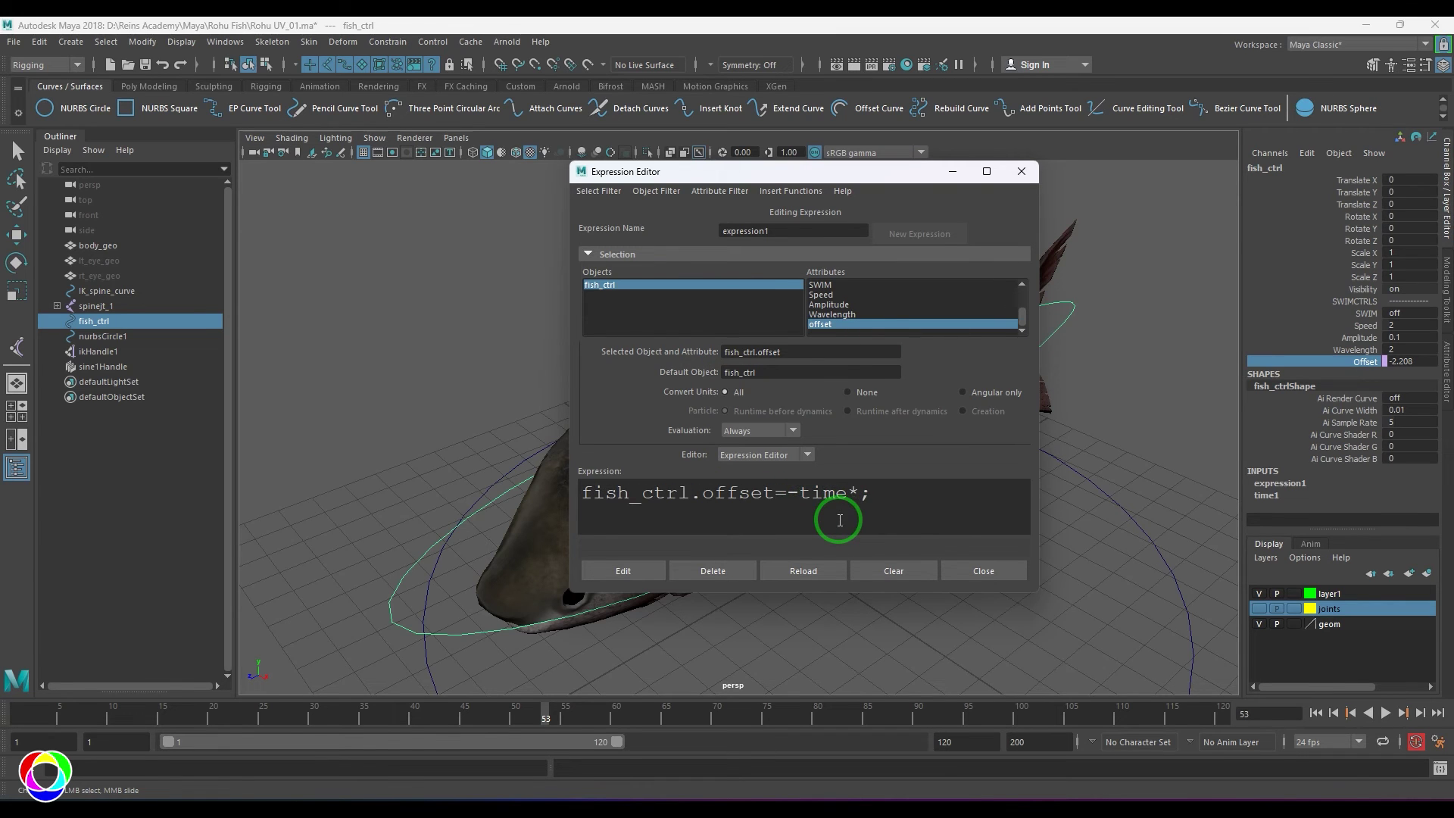
{"action": "type", "text": "fish_ctrl.SWIM"}
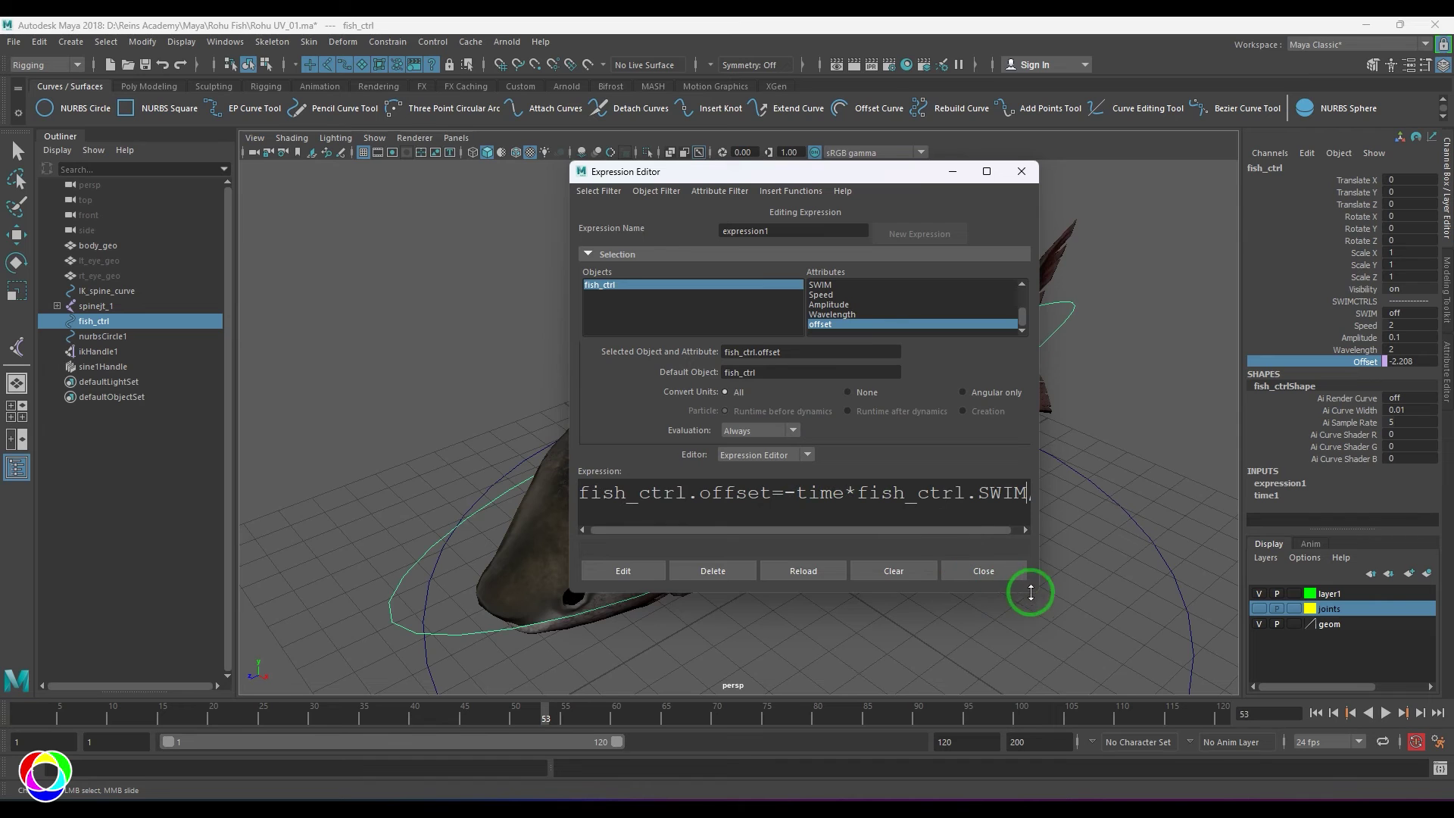
{"action": "left_click_drag", "start_coordinate": [1037, 590], "coordinate": [1136, 622]}
{"action": "left_click", "coordinate": [633, 602]}
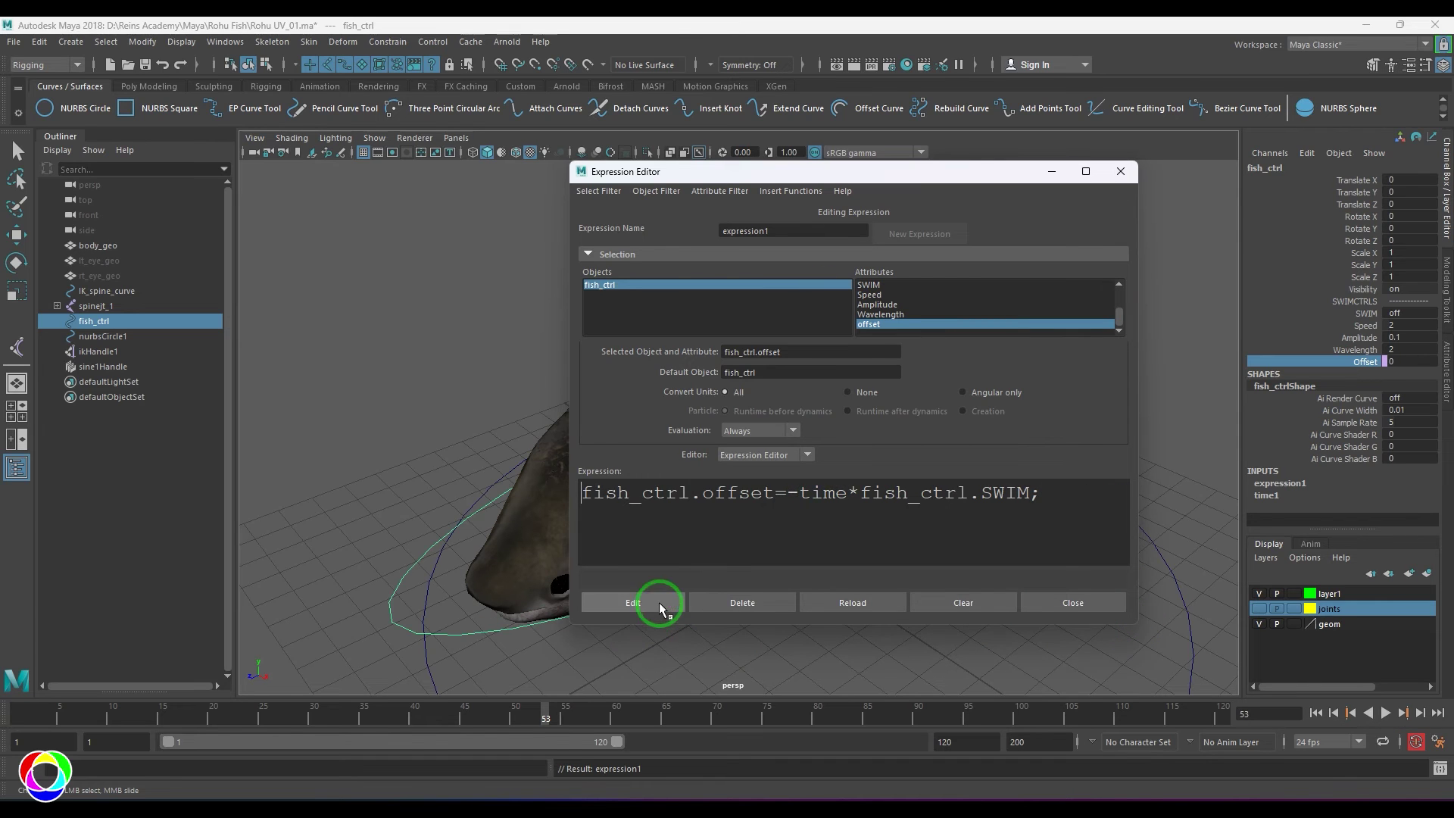
{"action": "left_click", "coordinate": [1076, 603]}
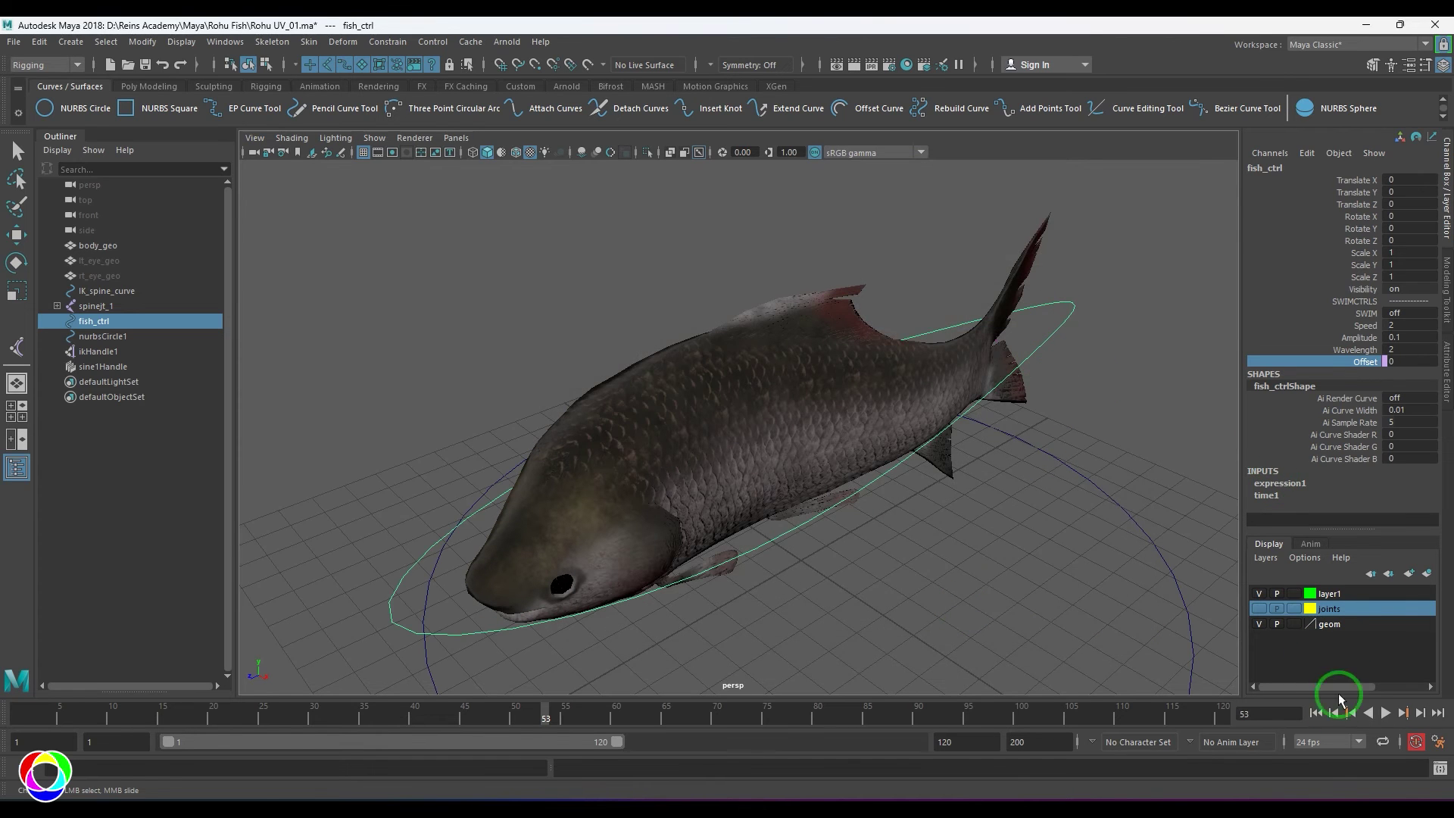
Play the timeline and test fish_ctrl's SWIM switch by turning it on and off again.
{"action": "left_click", "coordinate": [1385, 713]}
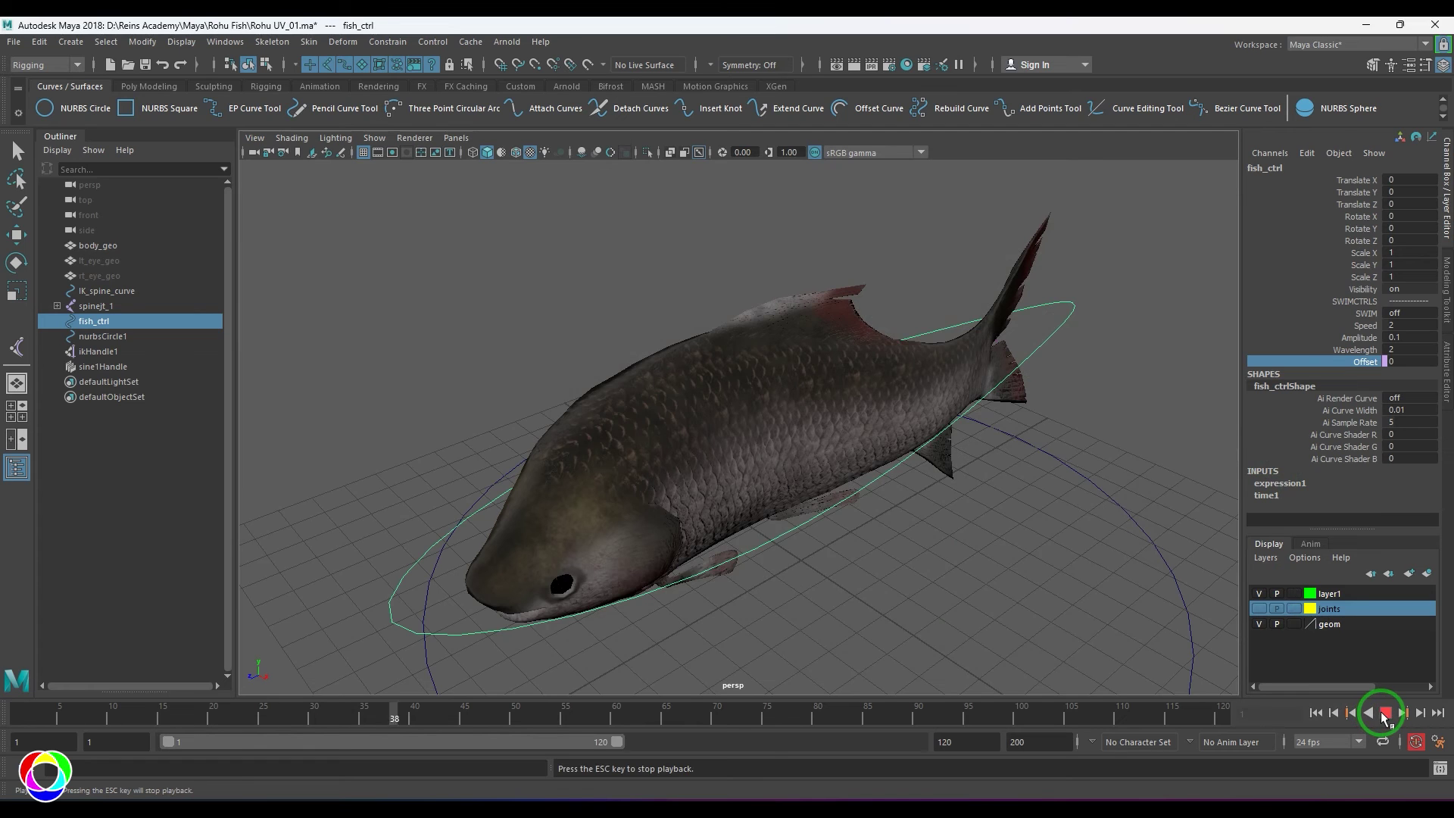
{"action": "left_click", "coordinate": [1410, 314]}
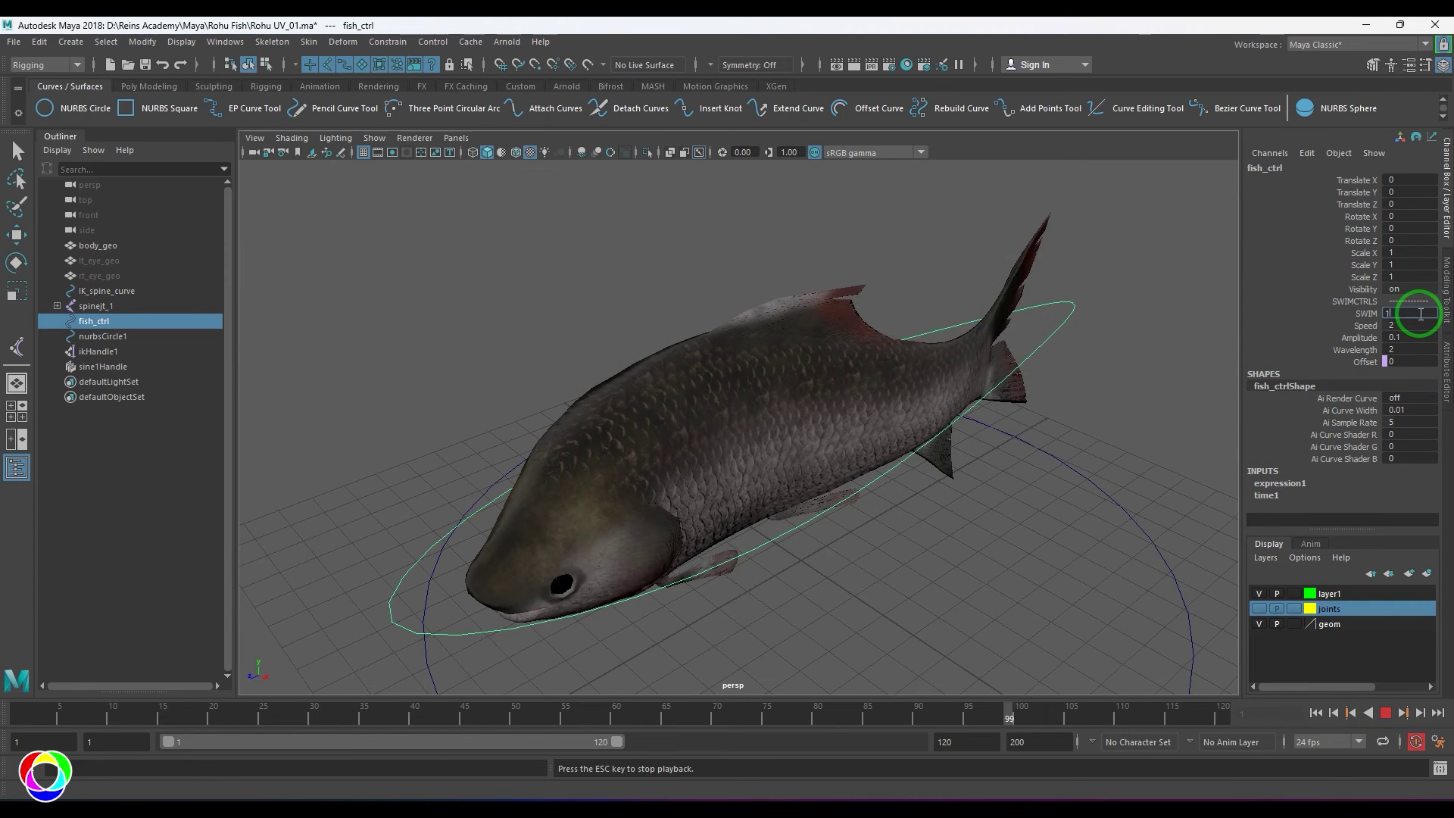
{"action": "type", "text": "on"}
{"action": "key", "text": "Return"}
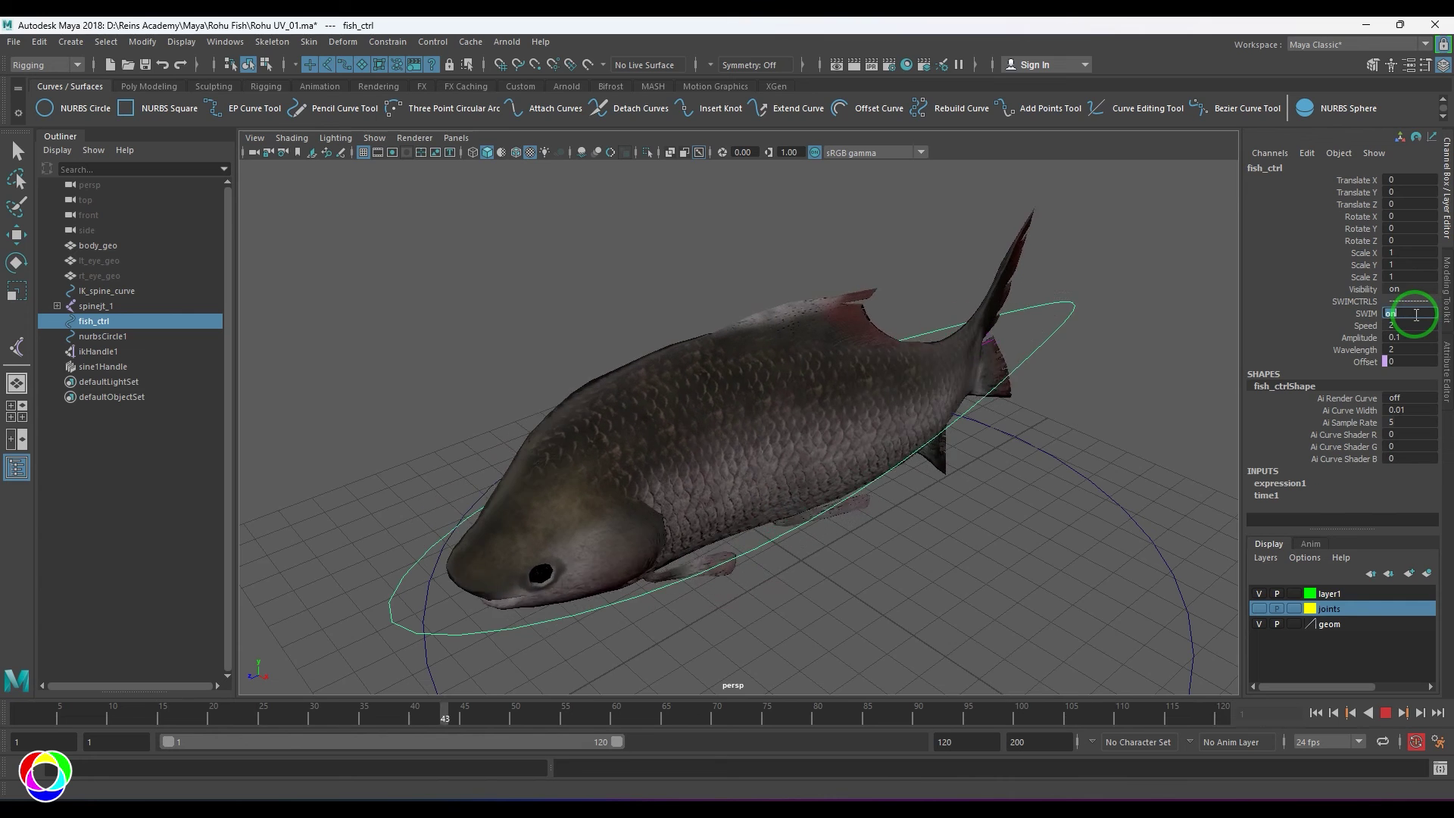
{"action": "type", "text": "off"}
{"action": "key", "text": "Return"}
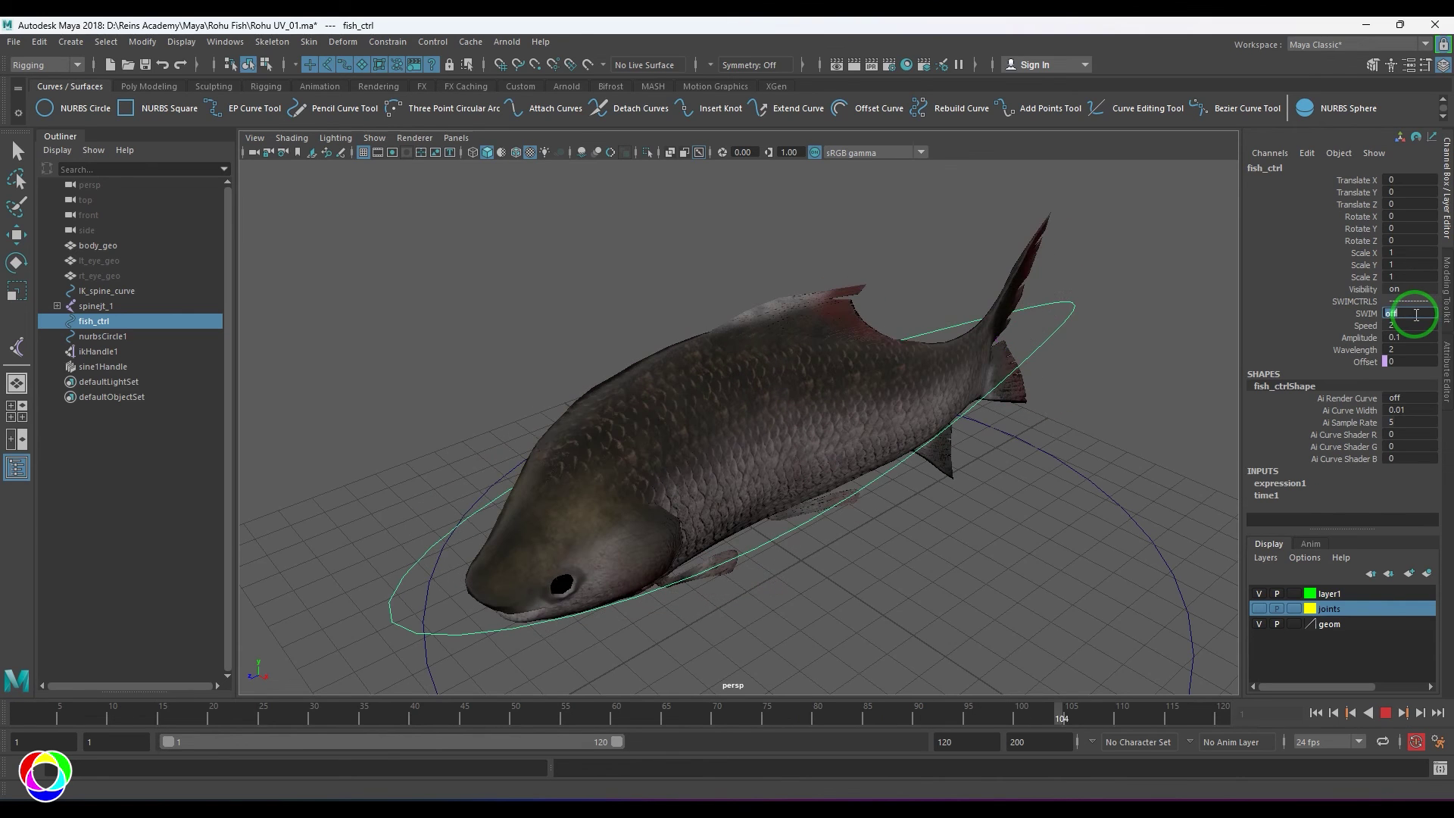
Turn fish_ctrl's SWIM attribute on and stop the timeline playback.
{"action": "type", "text": "1"}
{"action": "key", "text": "Return"}
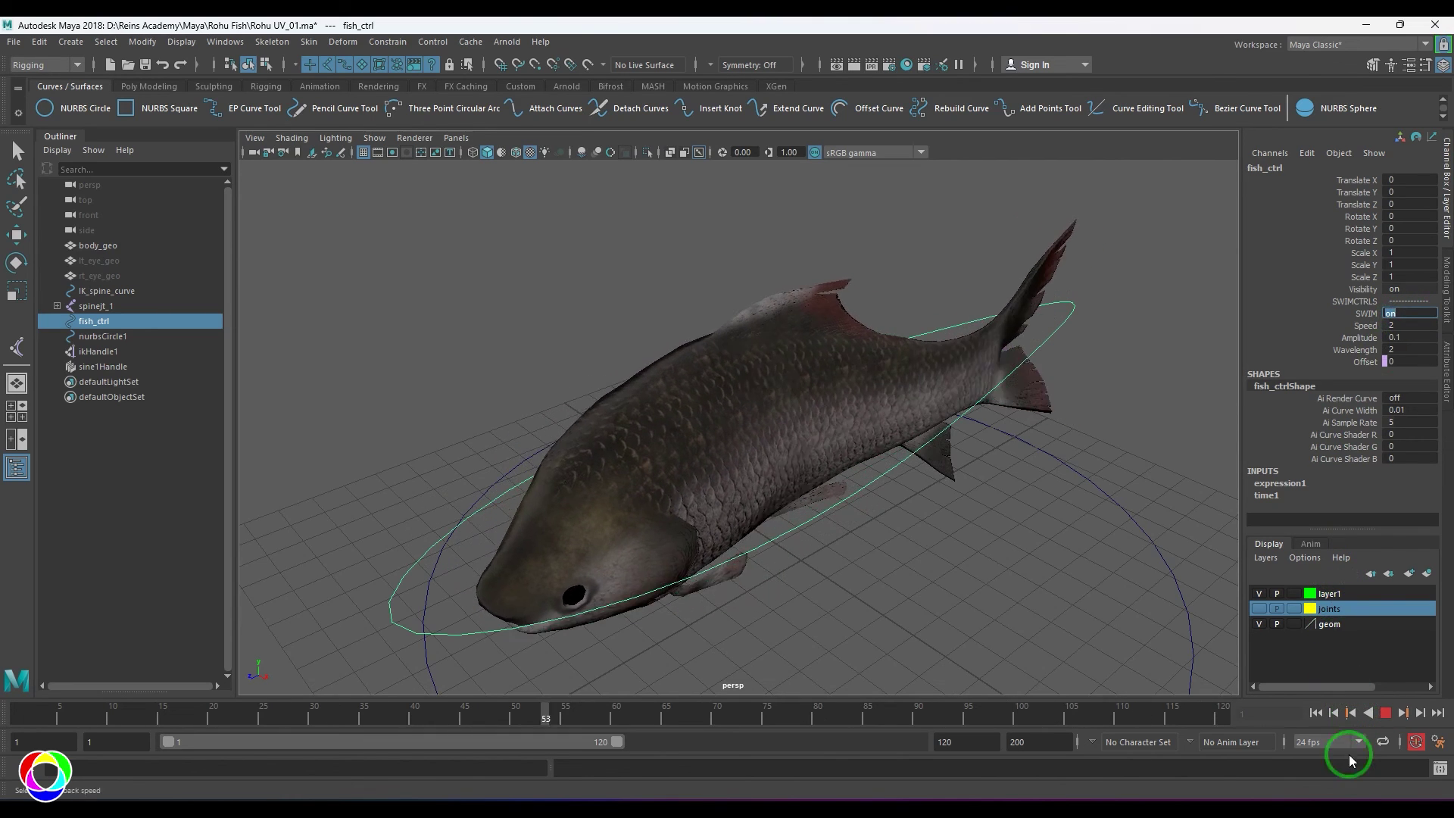
{"action": "left_click", "coordinate": [1386, 713]}
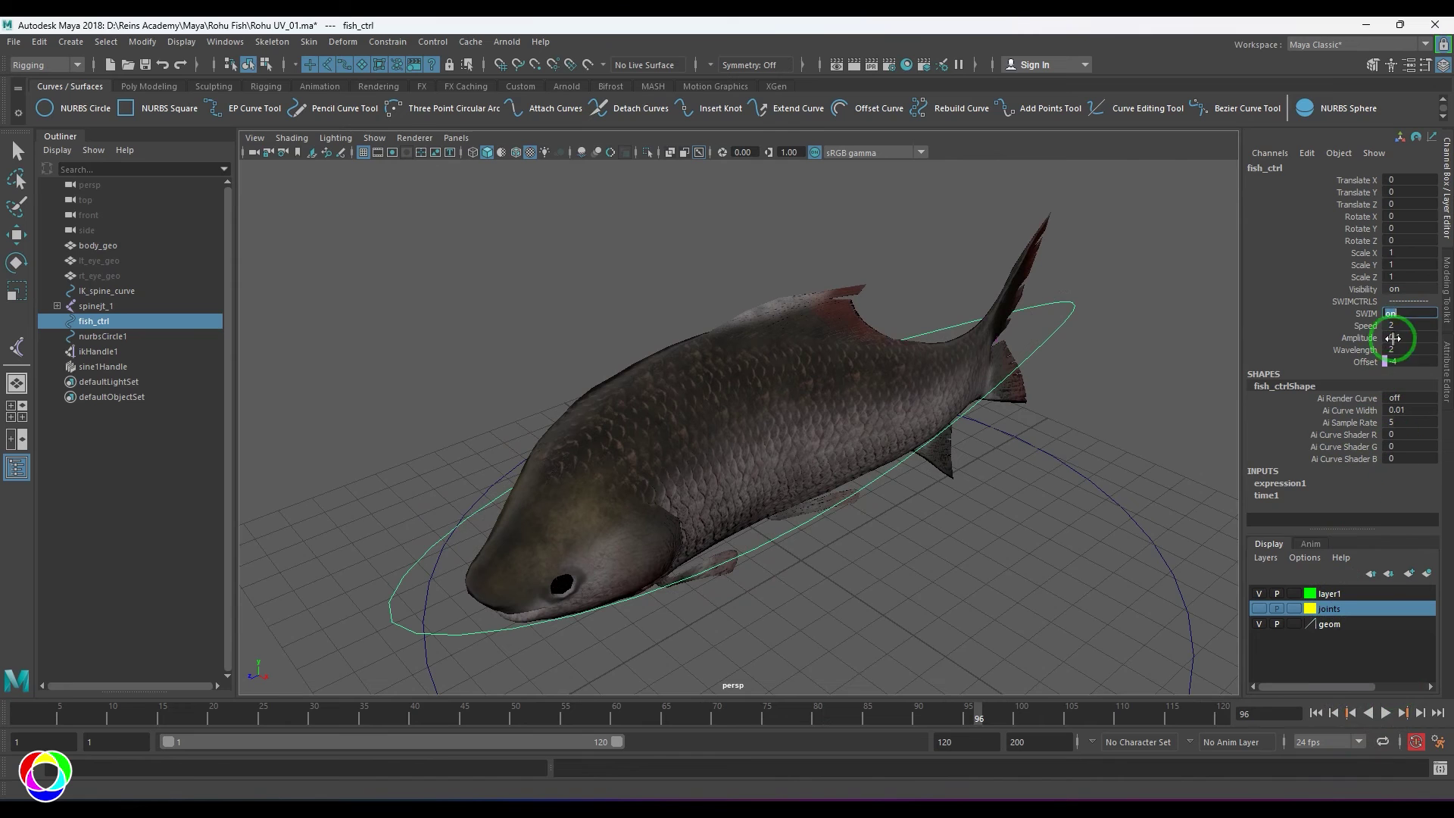
Multiply the Offset expression by the Speed attribute so it reads fish_ctrl.offset=-time*fish_ctrl.SWIM*fish_ctrl.Speed; and apply the edit.
{"action": "left_click", "coordinate": [1369, 326]}
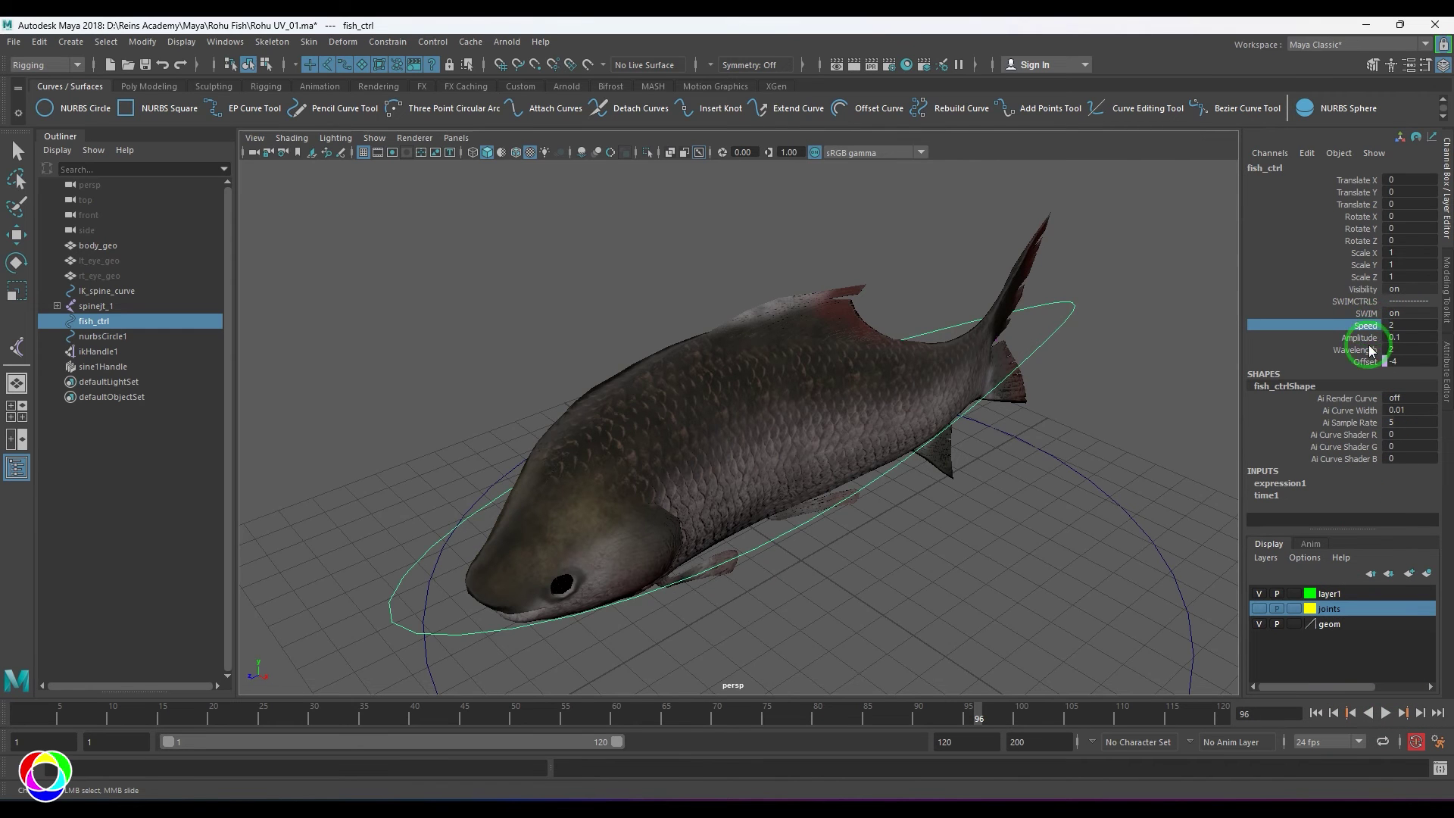
{"action": "left_click", "coordinate": [1367, 362]}
{"action": "left_click", "coordinate": [1308, 153]}
{"action": "left_click", "coordinate": [1322, 173]}
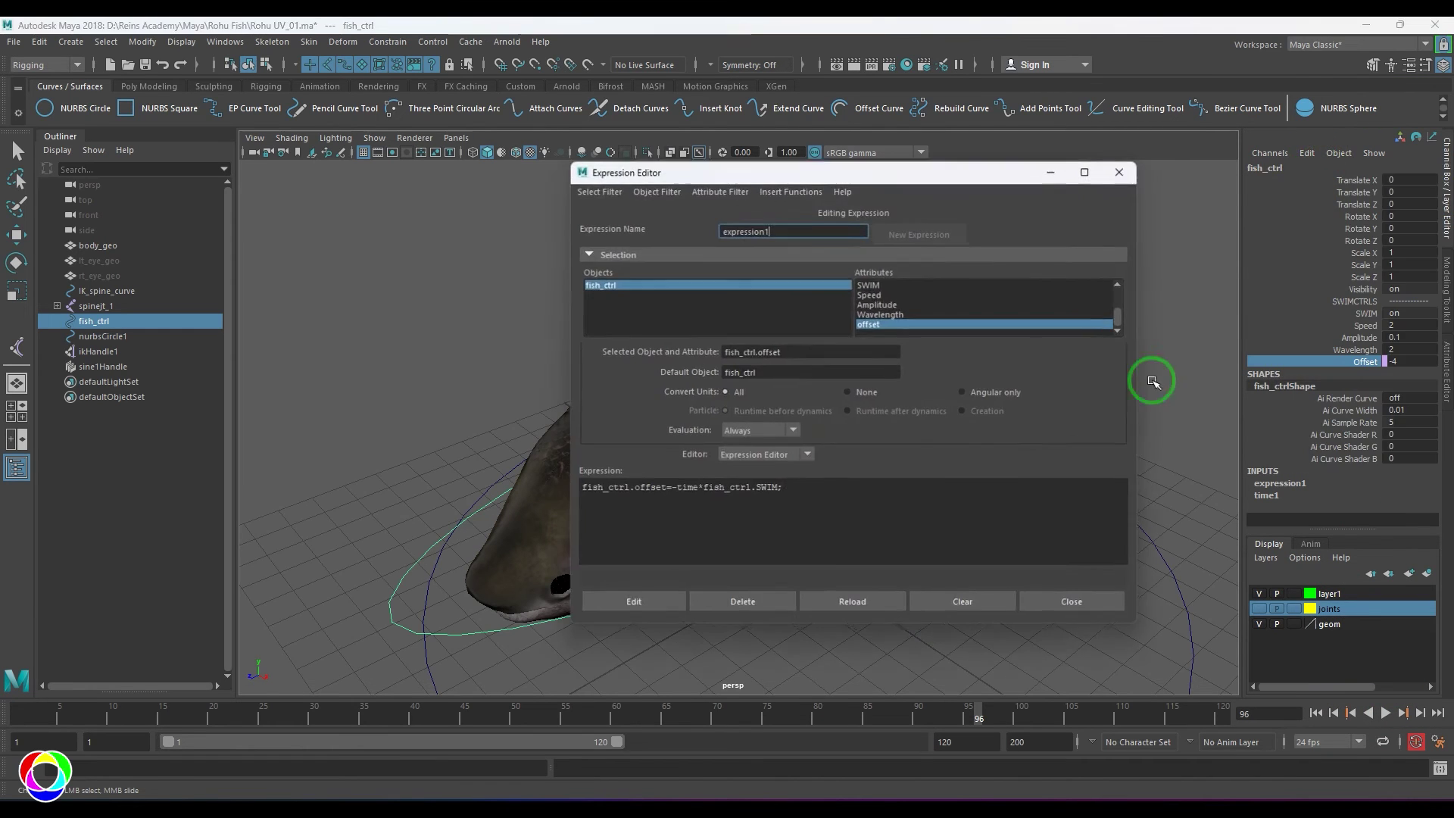
{"action": "scroll", "coordinate": [915, 523], "scroll_direction": "up", "scroll_amount": 3, "text": "ctrl"}
{"action": "scroll", "coordinate": [892, 305], "scroll_direction": "up", "scroll_amount": 5}
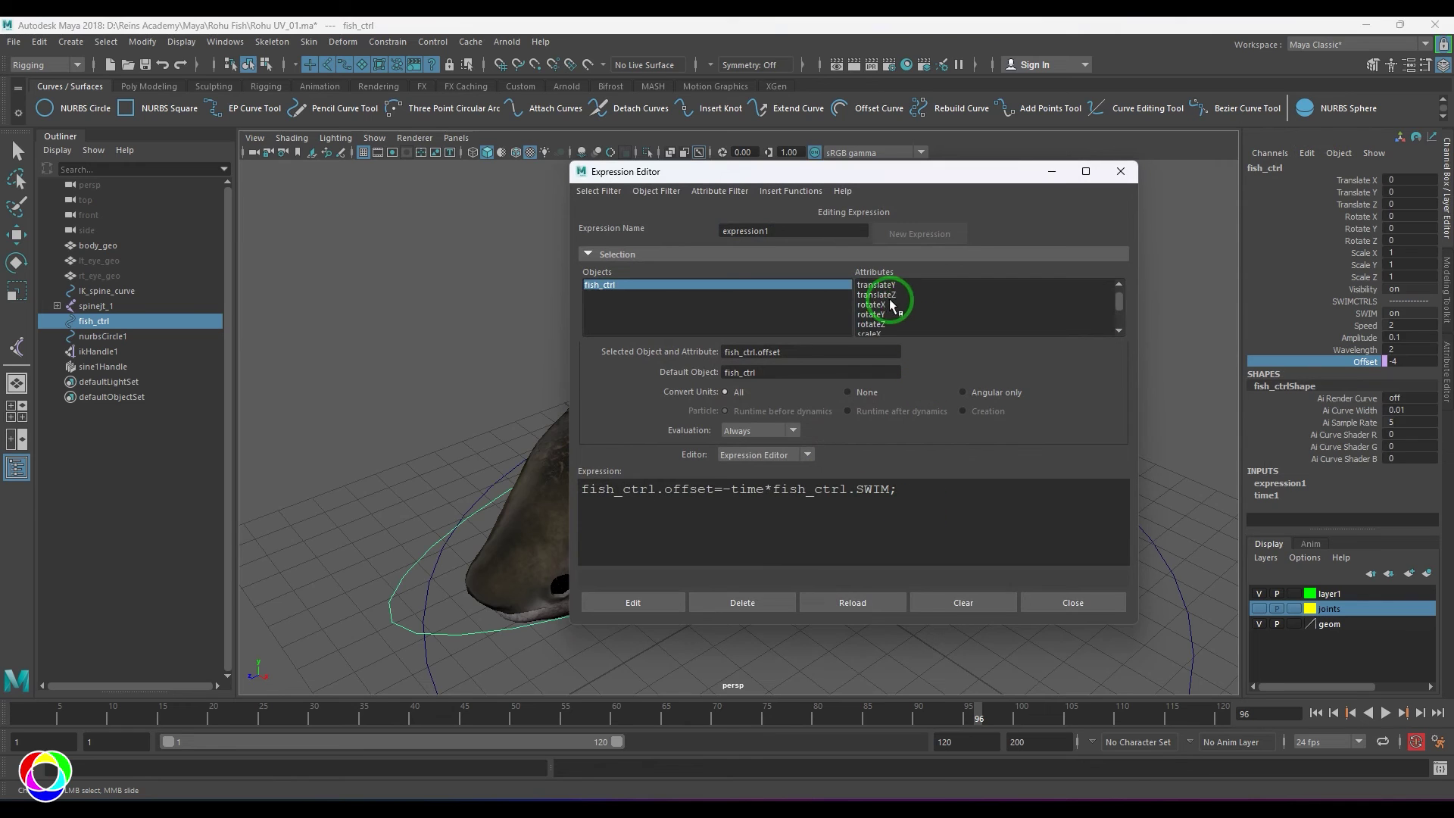
{"action": "scroll", "coordinate": [891, 303], "scroll_direction": "down", "scroll_amount": 5}
{"action": "left_click", "coordinate": [883, 295]}
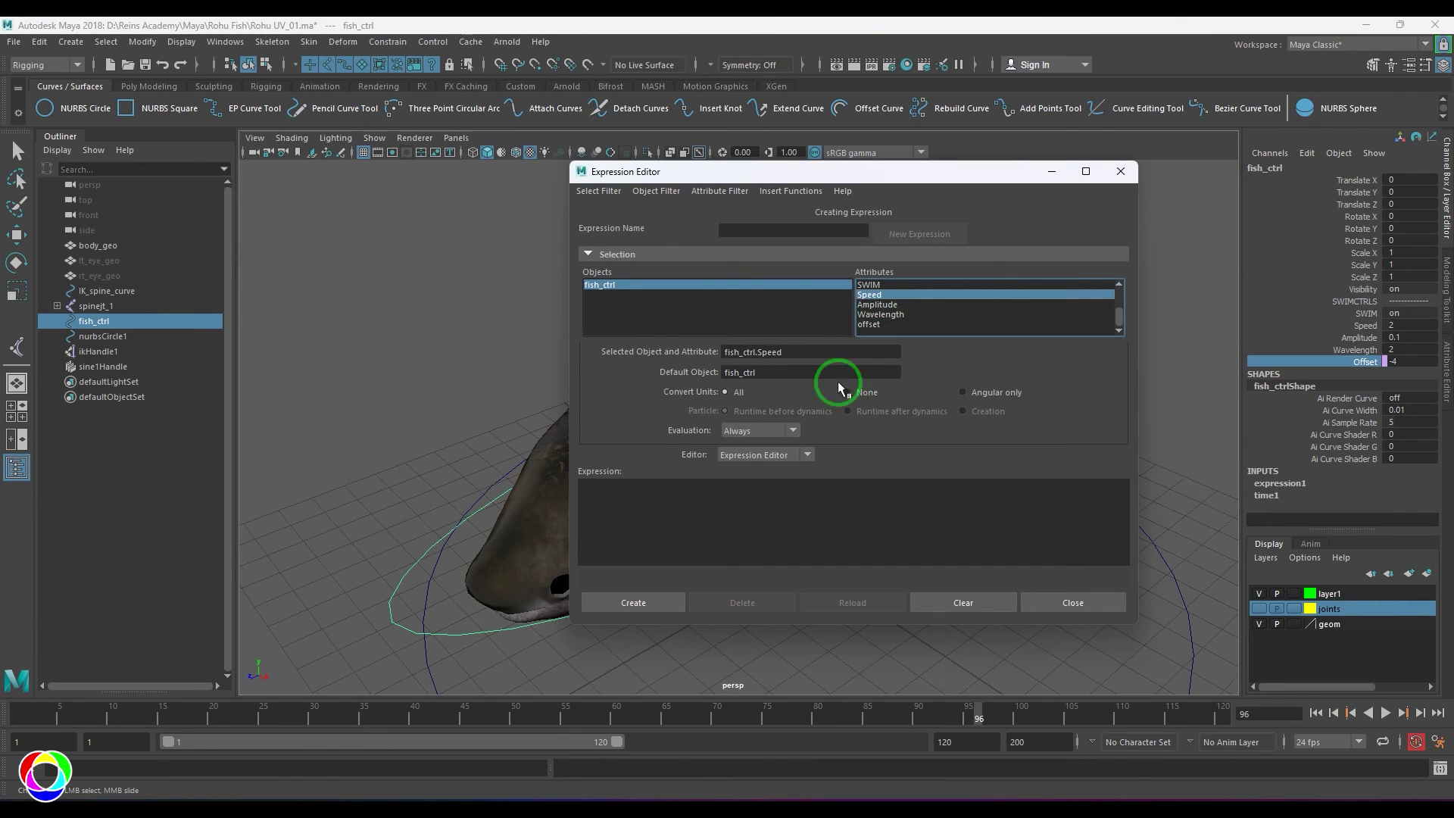
{"action": "left_click_drag", "start_coordinate": [806, 352], "coordinate": [603, 358]}
{"action": "key", "text": "ctrl+c"}
{"action": "left_click", "coordinate": [894, 324]}
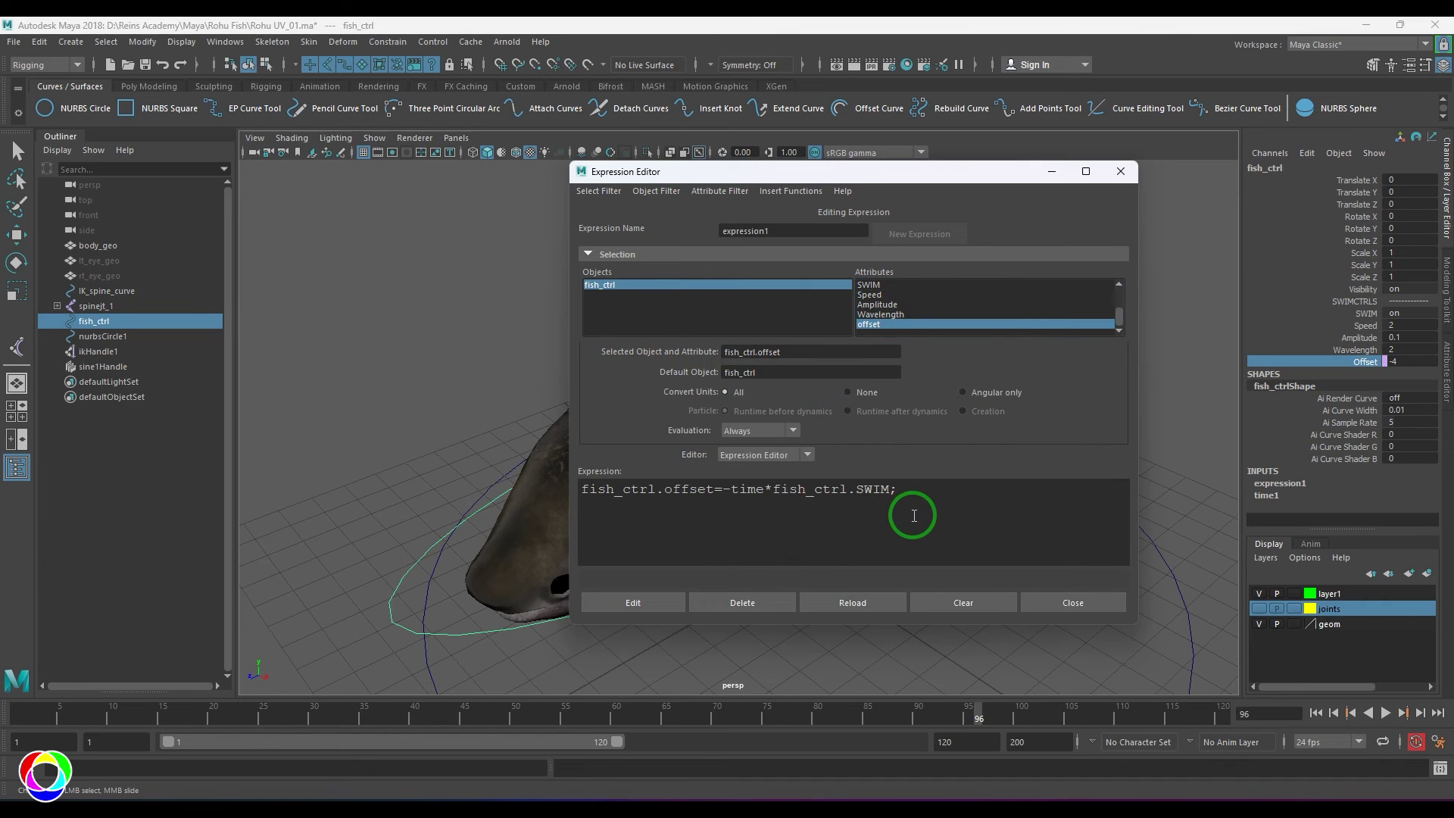
{"action": "key", "text": "ctrl+v"}
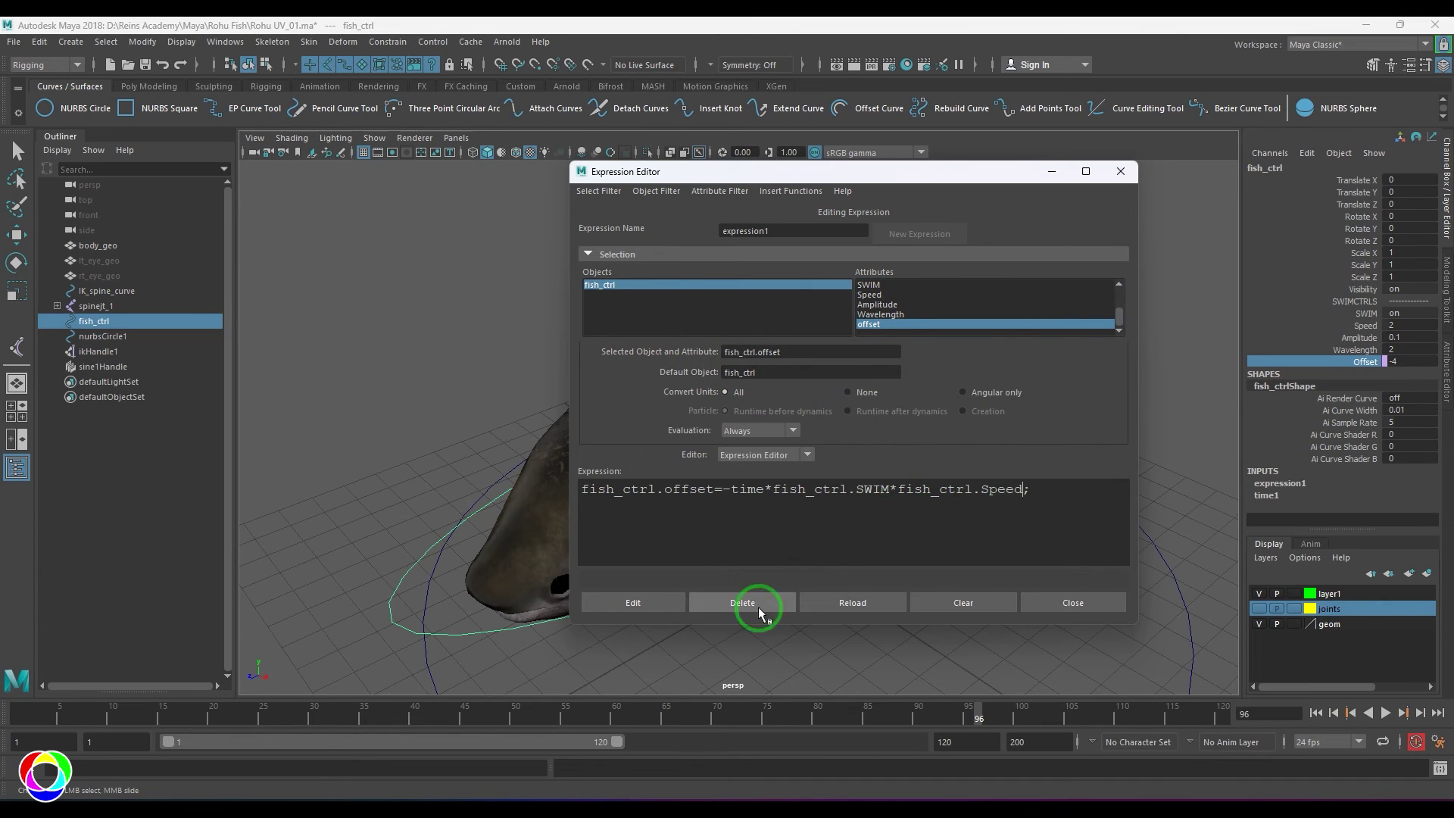
{"action": "left_click", "coordinate": [669, 599]}
Review the time, SWIM and Speed terms of the Offset expression, reapply it and close the Expression Editor.
{"action": "left_click", "coordinate": [773, 512]}
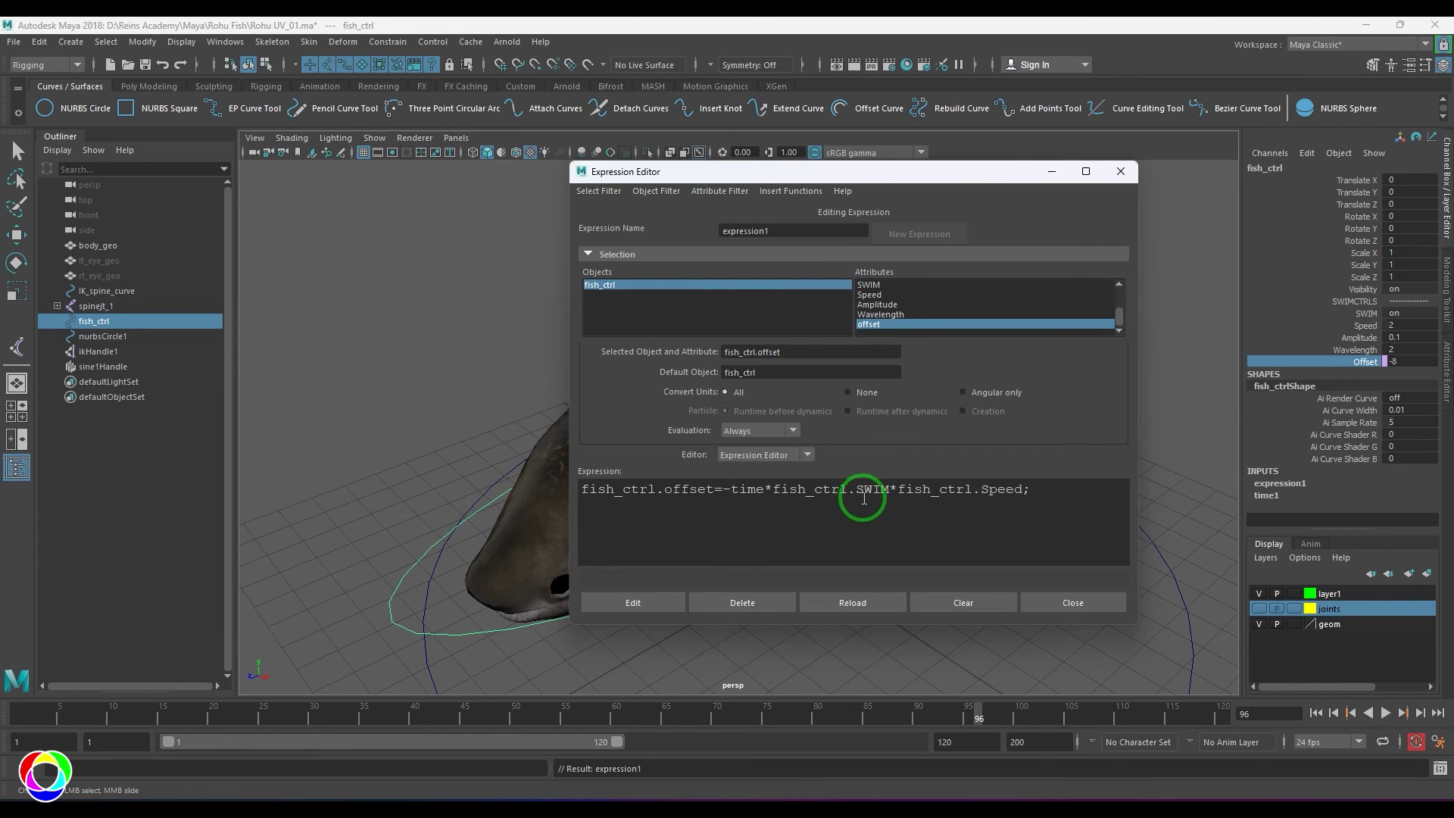
{"action": "left_click_drag", "start_coordinate": [907, 490], "coordinate": [1019, 491]}
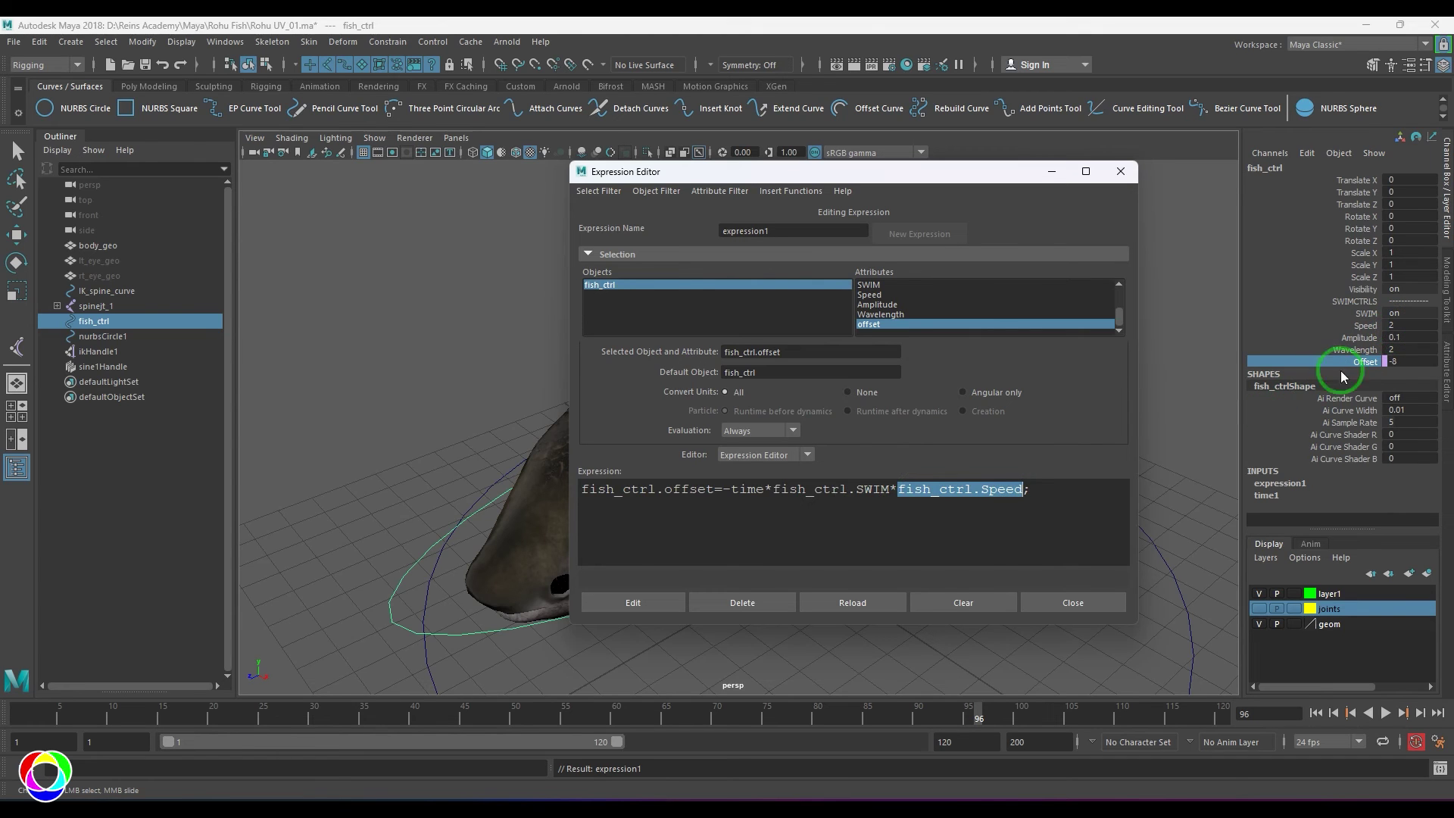
{"action": "double_click", "coordinate": [748, 489]}
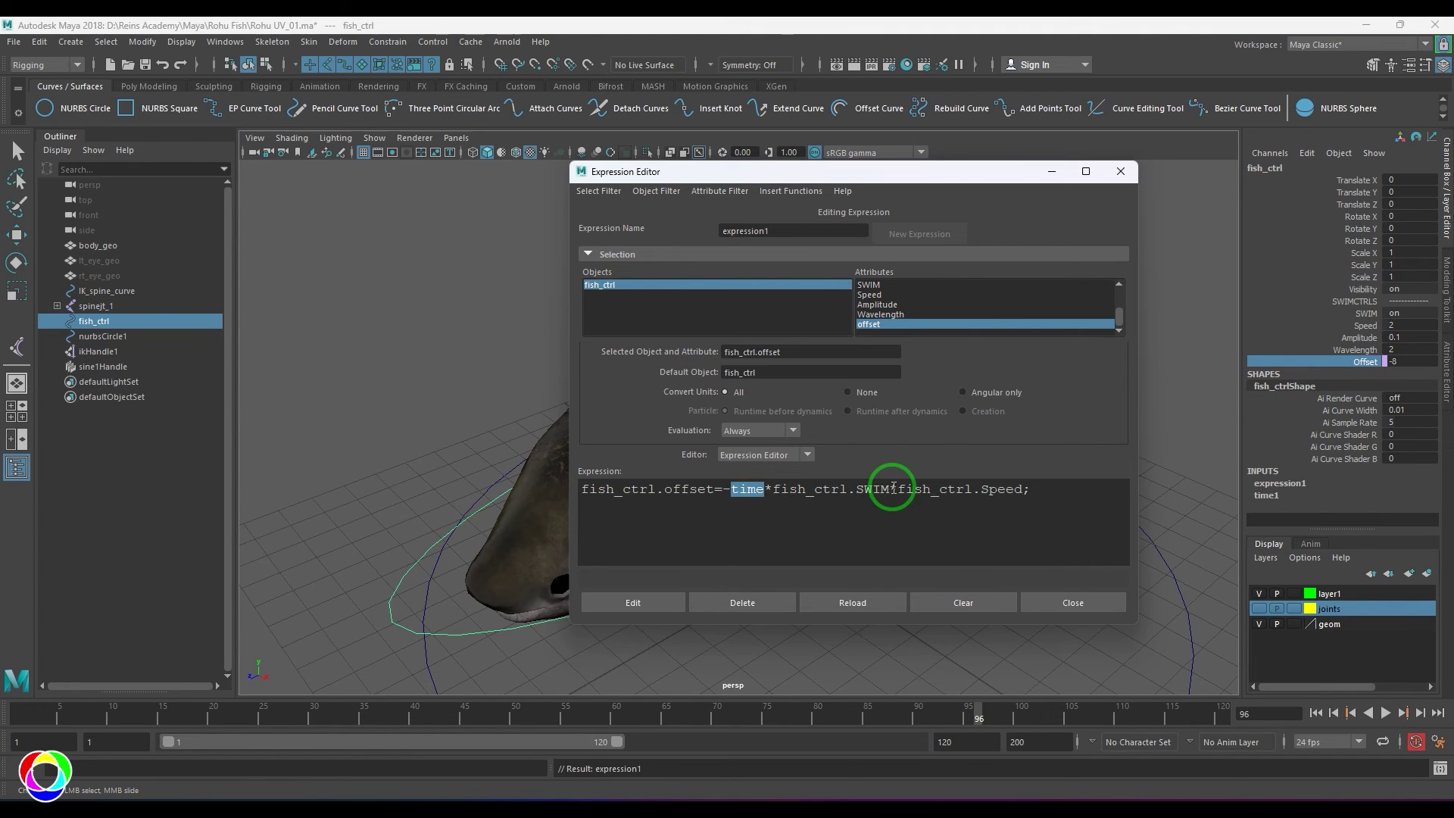
{"action": "left_click_drag", "start_coordinate": [899, 490], "coordinate": [1016, 494]}
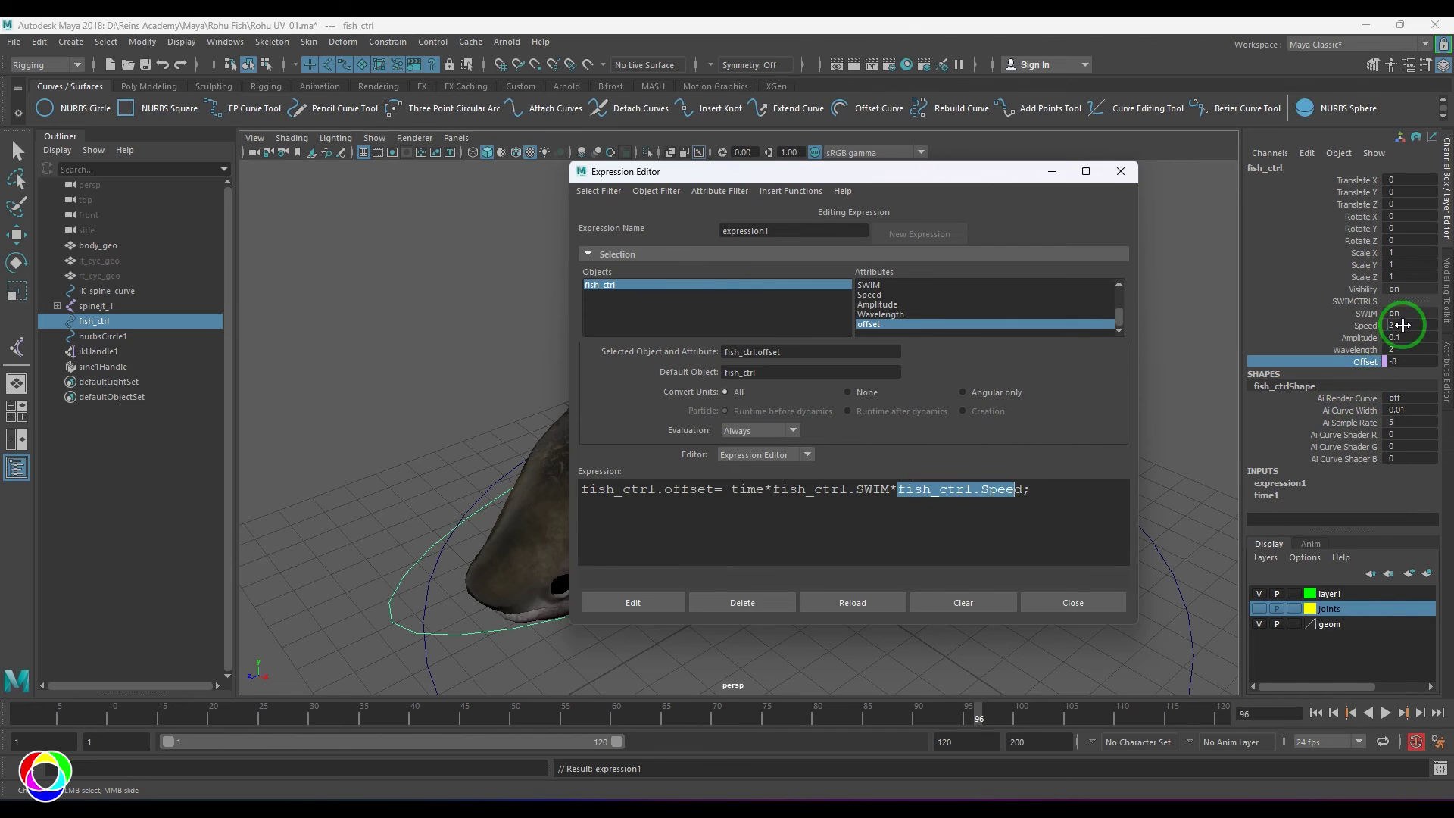
{"action": "left_click_drag", "start_coordinate": [730, 489], "coordinate": [899, 499]}
{"action": "left_click", "coordinate": [967, 531]}
{"action": "left_click", "coordinate": [669, 601]}
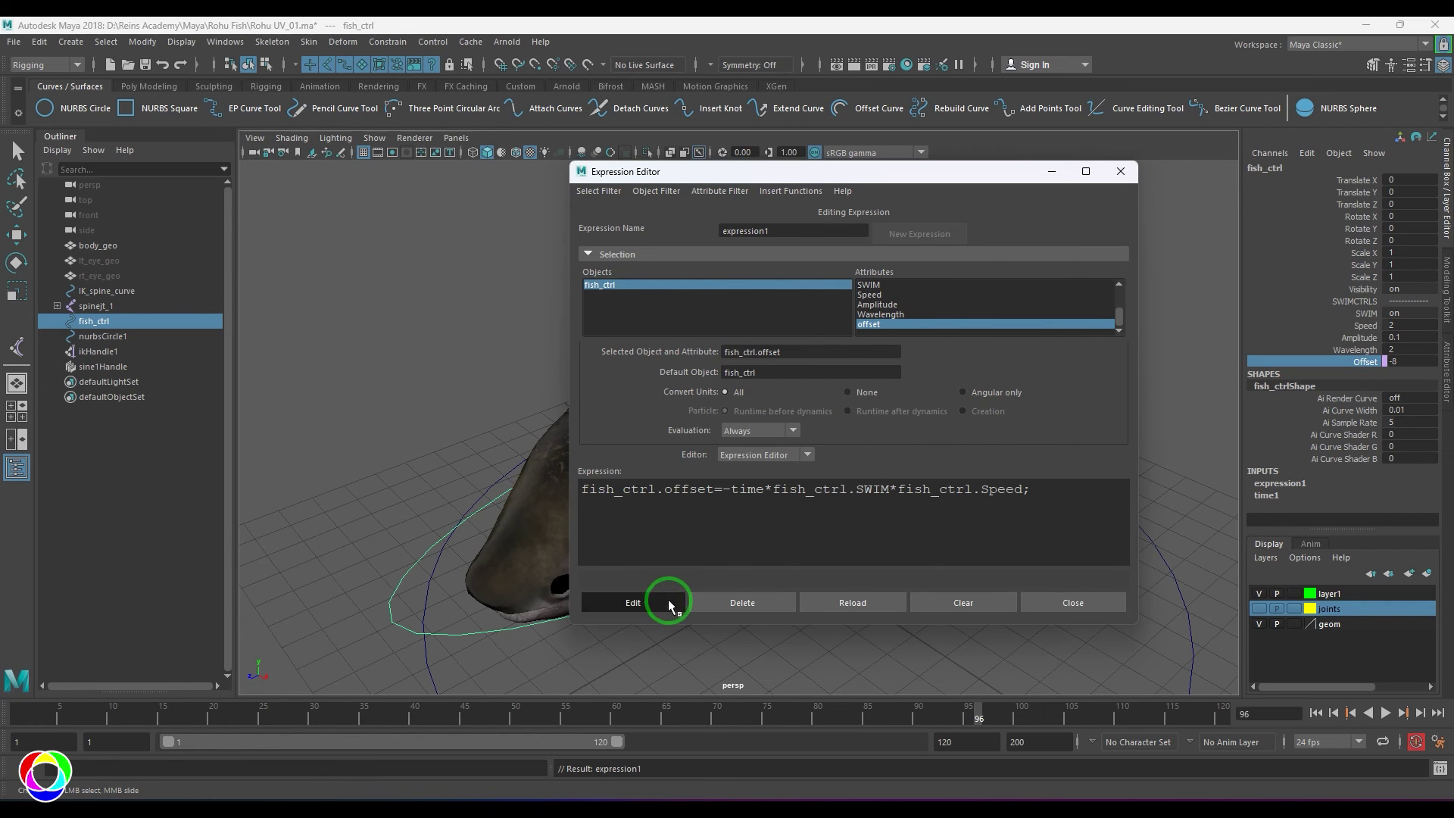
{"action": "left_click", "coordinate": [1049, 603]}
Play the timeline and test fish_ctrl's Speed at 5 and 10, finishing with Speed set to 1.
{"action": "left_click", "coordinate": [1385, 713]}
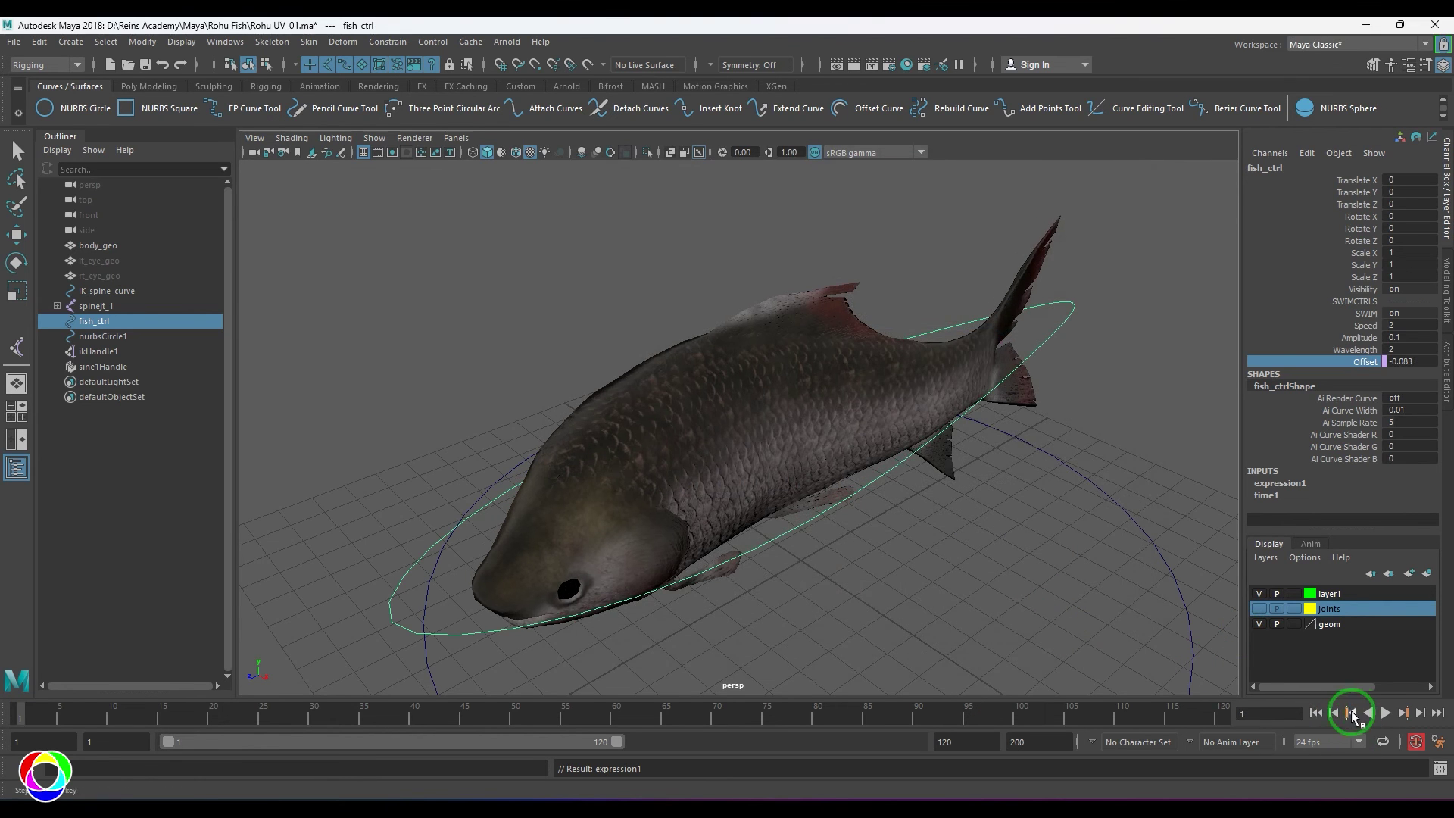
{"action": "double_click", "coordinate": [1409, 324]}
{"action": "type", "text": "5"}
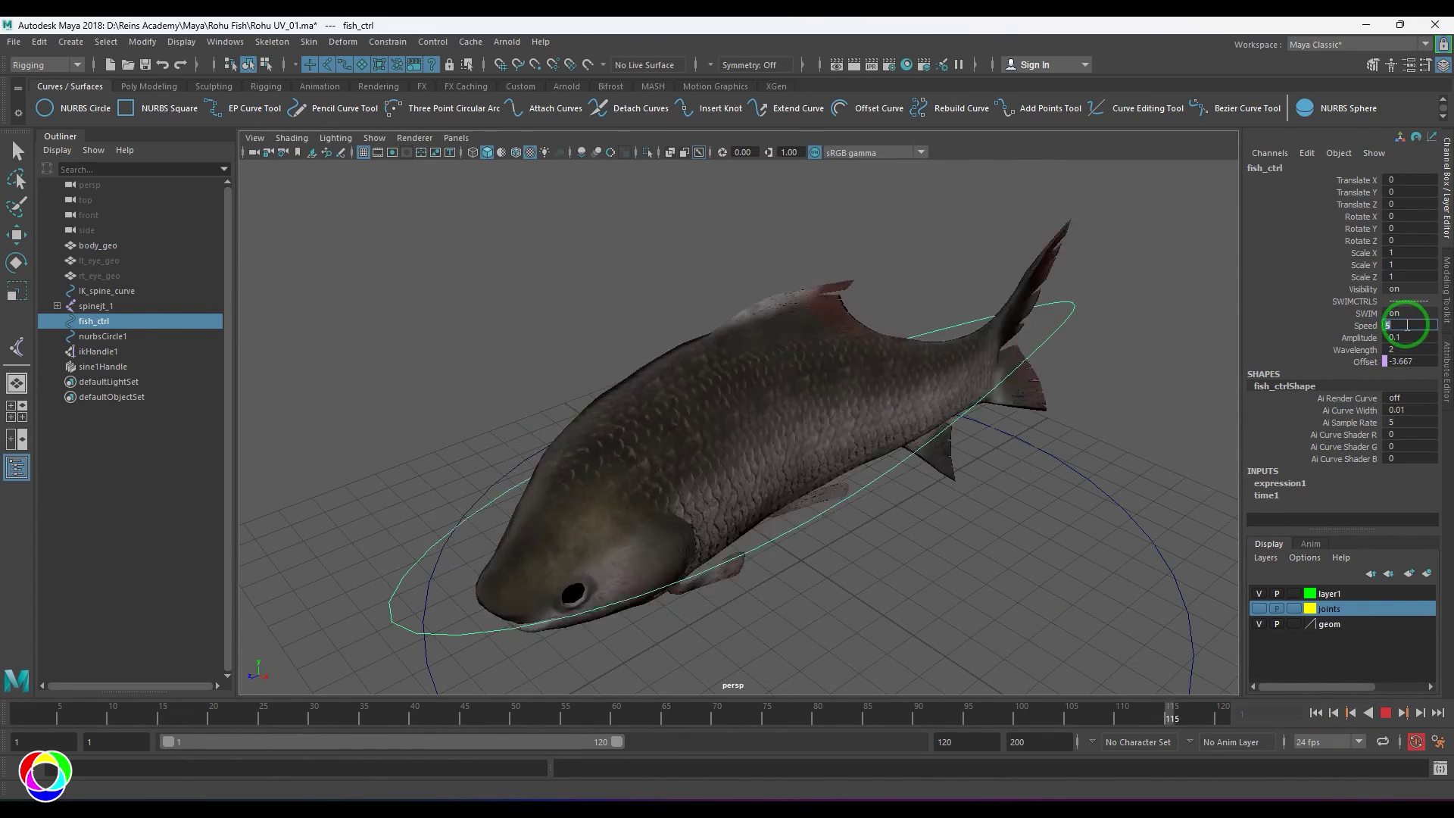
{"action": "type", "text": "10"}
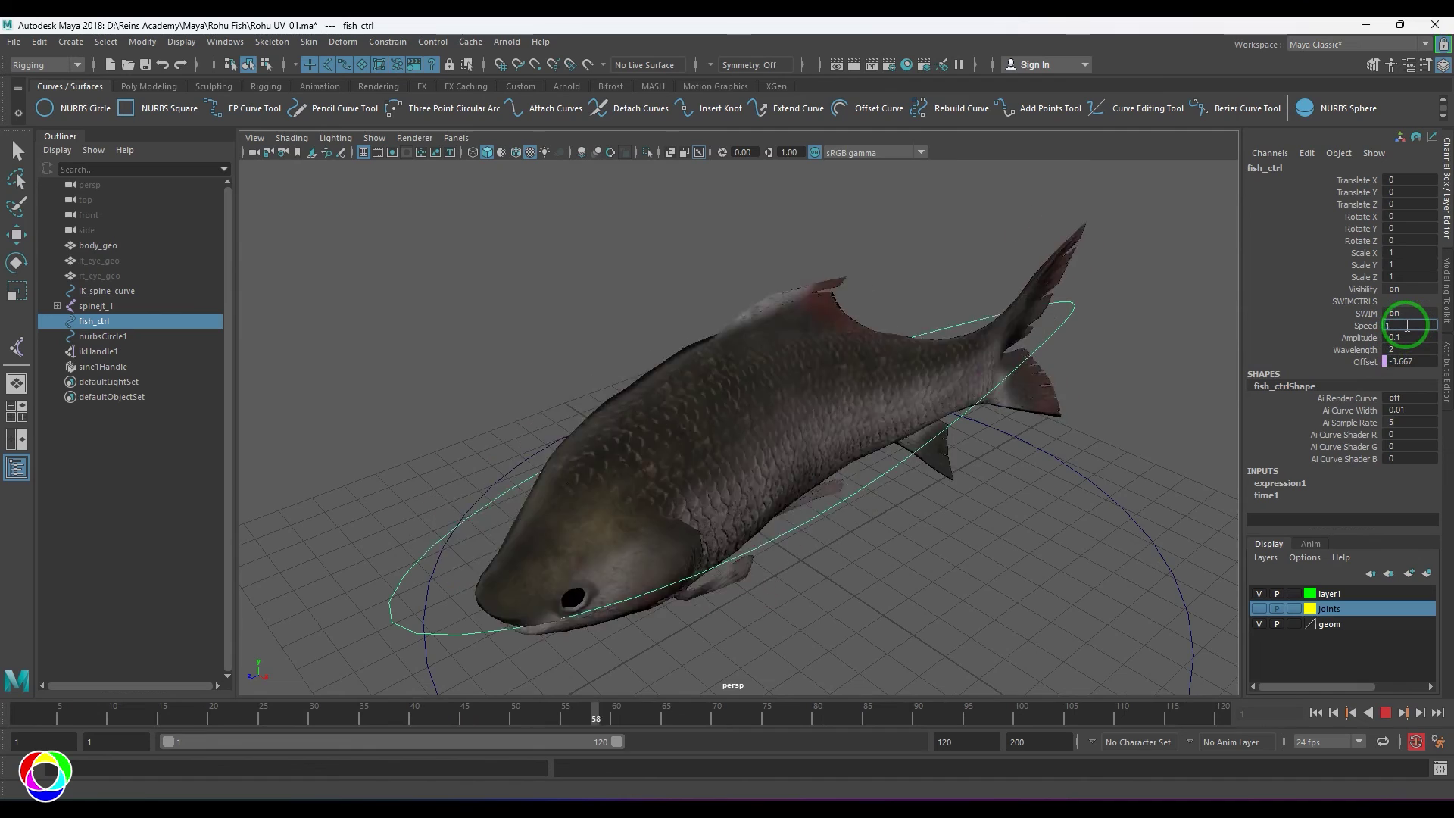
{"action": "key", "text": "Return"}
{"action": "type", "text": "1"}
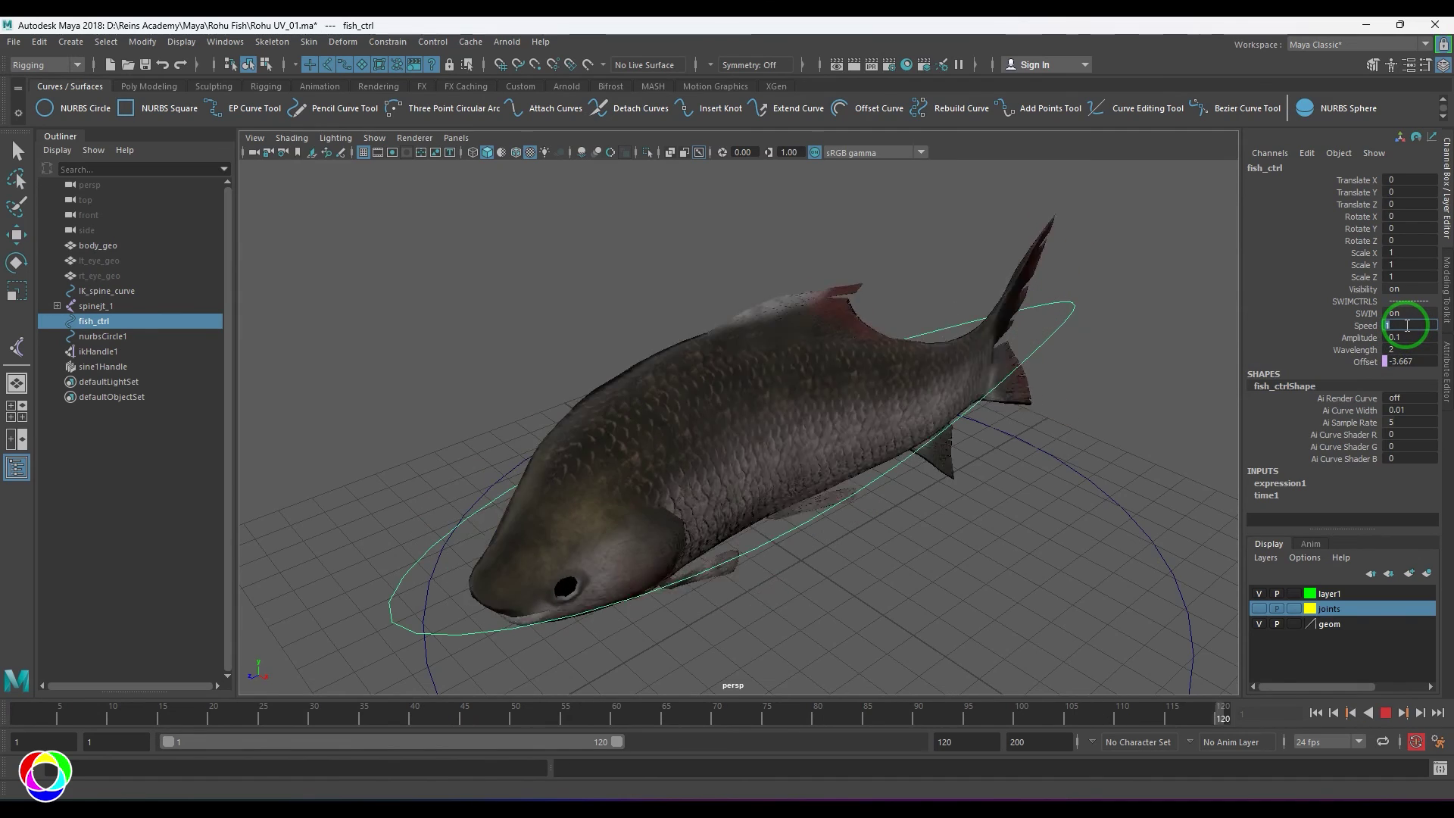
Set fish_ctrl's Amplitude to 0.5 and extend the playback range's end to frame 2500.
{"action": "left_click", "coordinate": [1403, 338]}
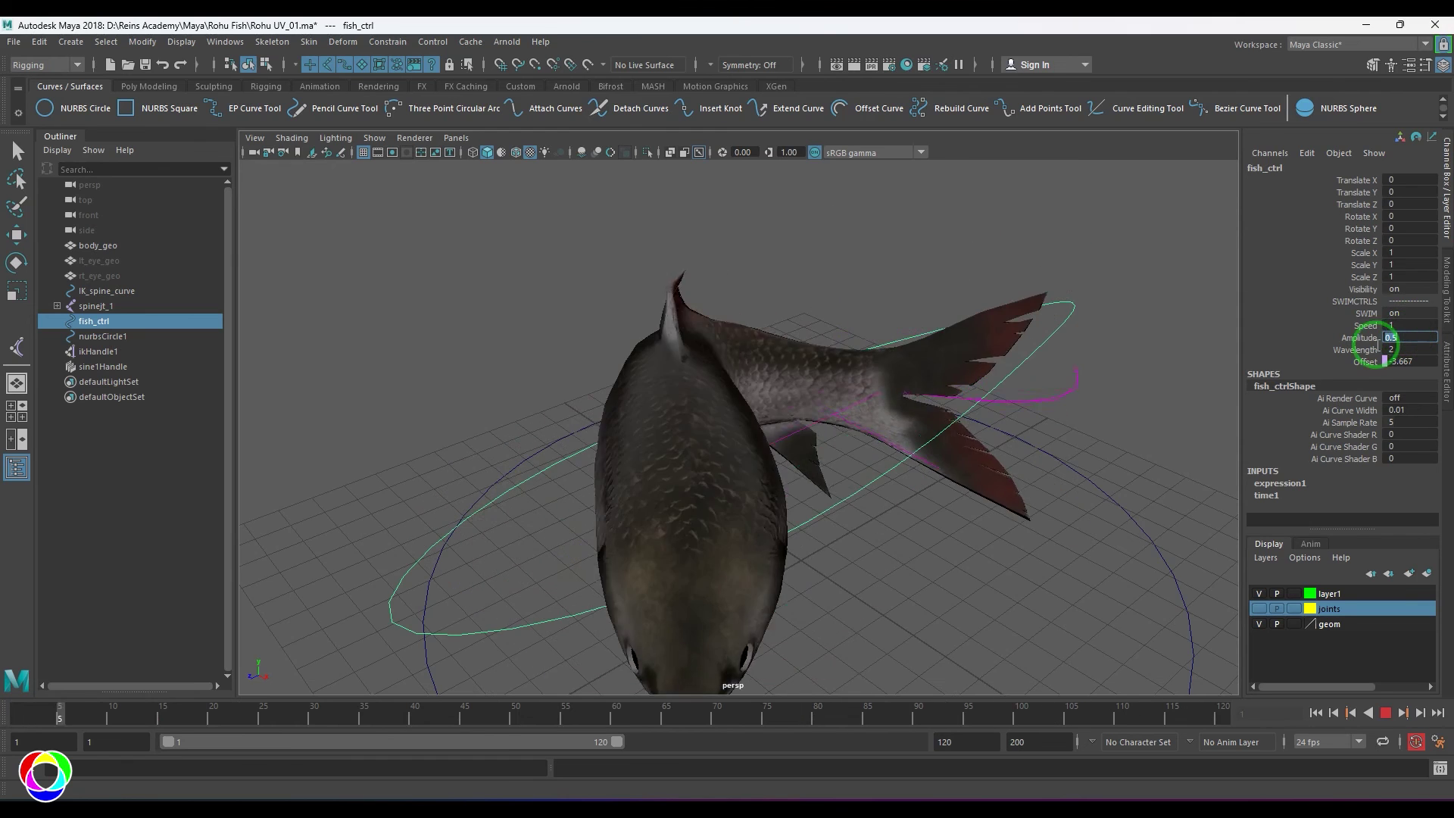
{"action": "scroll", "coordinate": [811, 416], "scroll_direction": "down", "scroll_amount": 5}
{"action": "left_click", "coordinate": [912, 741]}
{"action": "type", "text": "2500"}
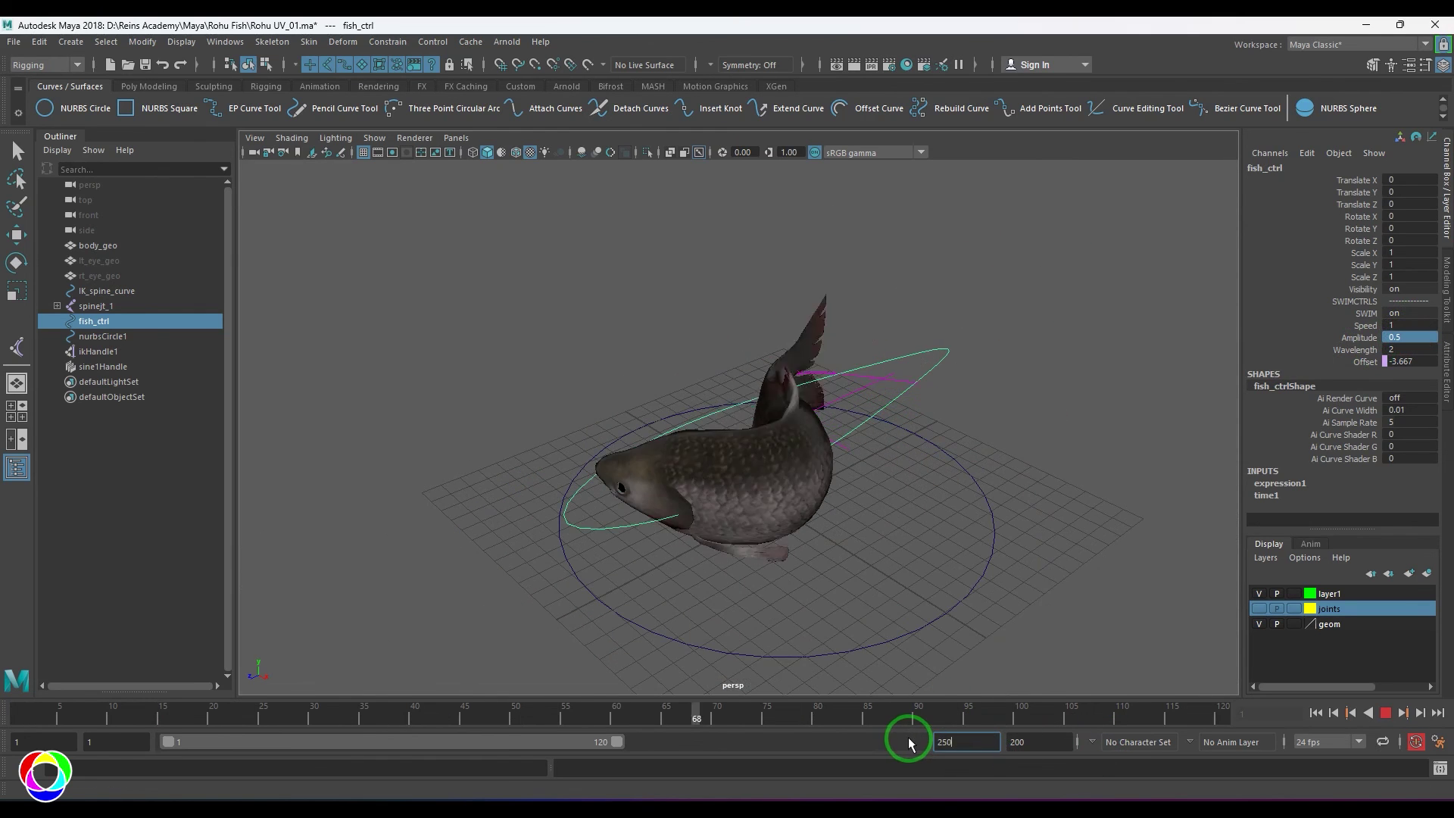
{"action": "key", "text": "Return"}
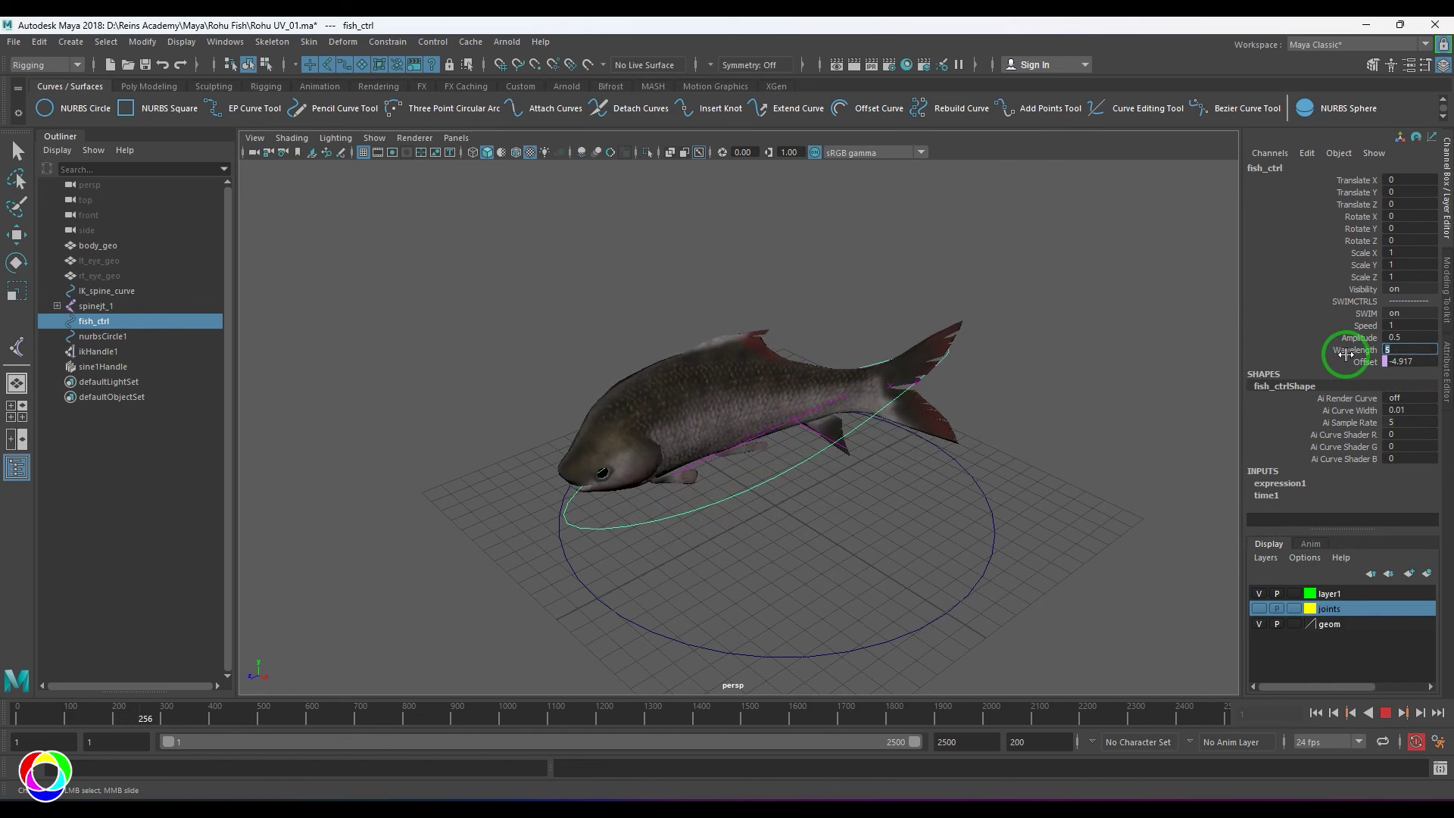
Test the swimming motion during playback with fish_ctrl's Speed at 5 and Wavelength at 2.
{"action": "left_click", "coordinate": [1408, 338]}
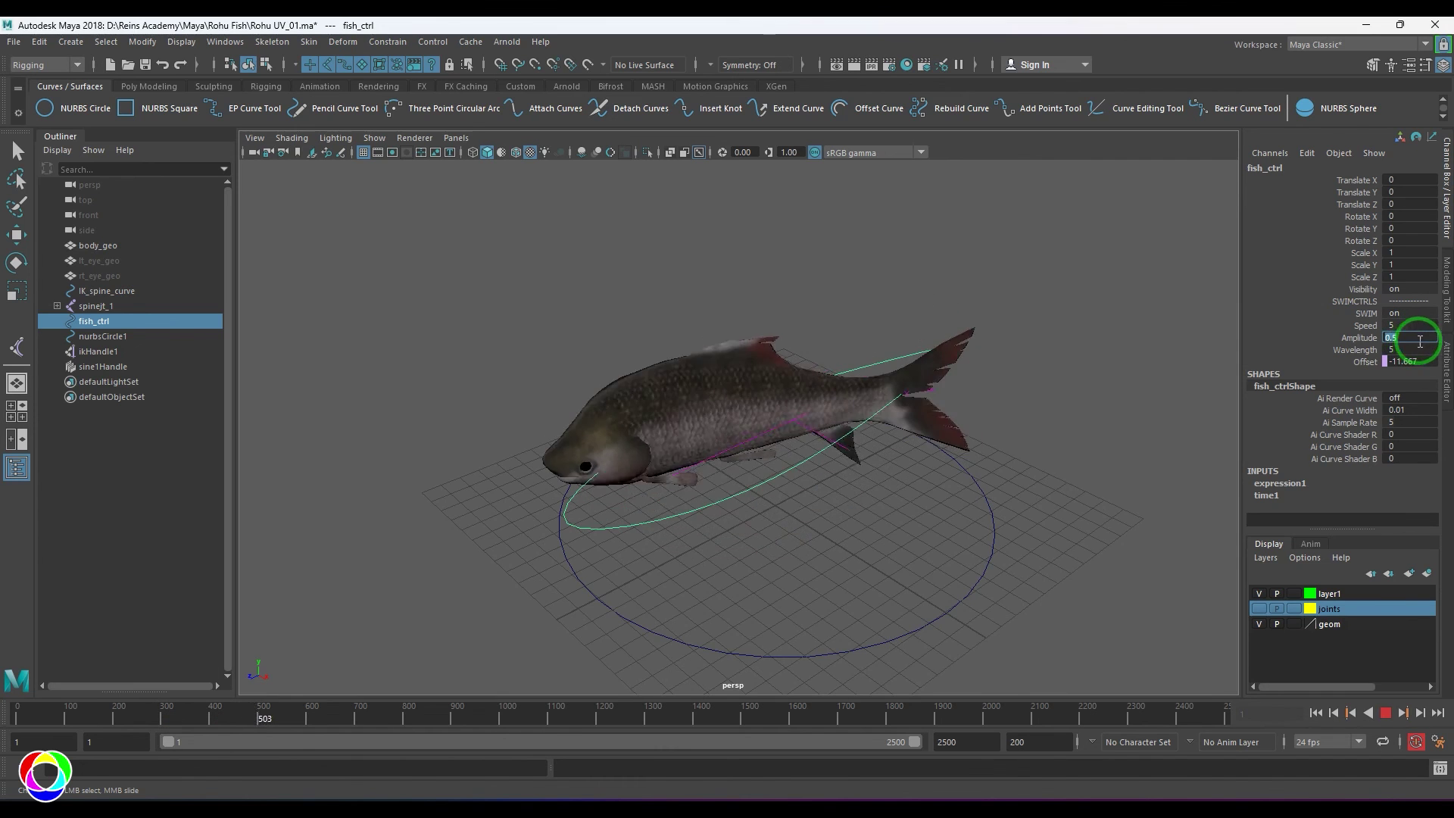
{"action": "left_click", "coordinate": [1418, 349]}
{"action": "type", "text": "2"}
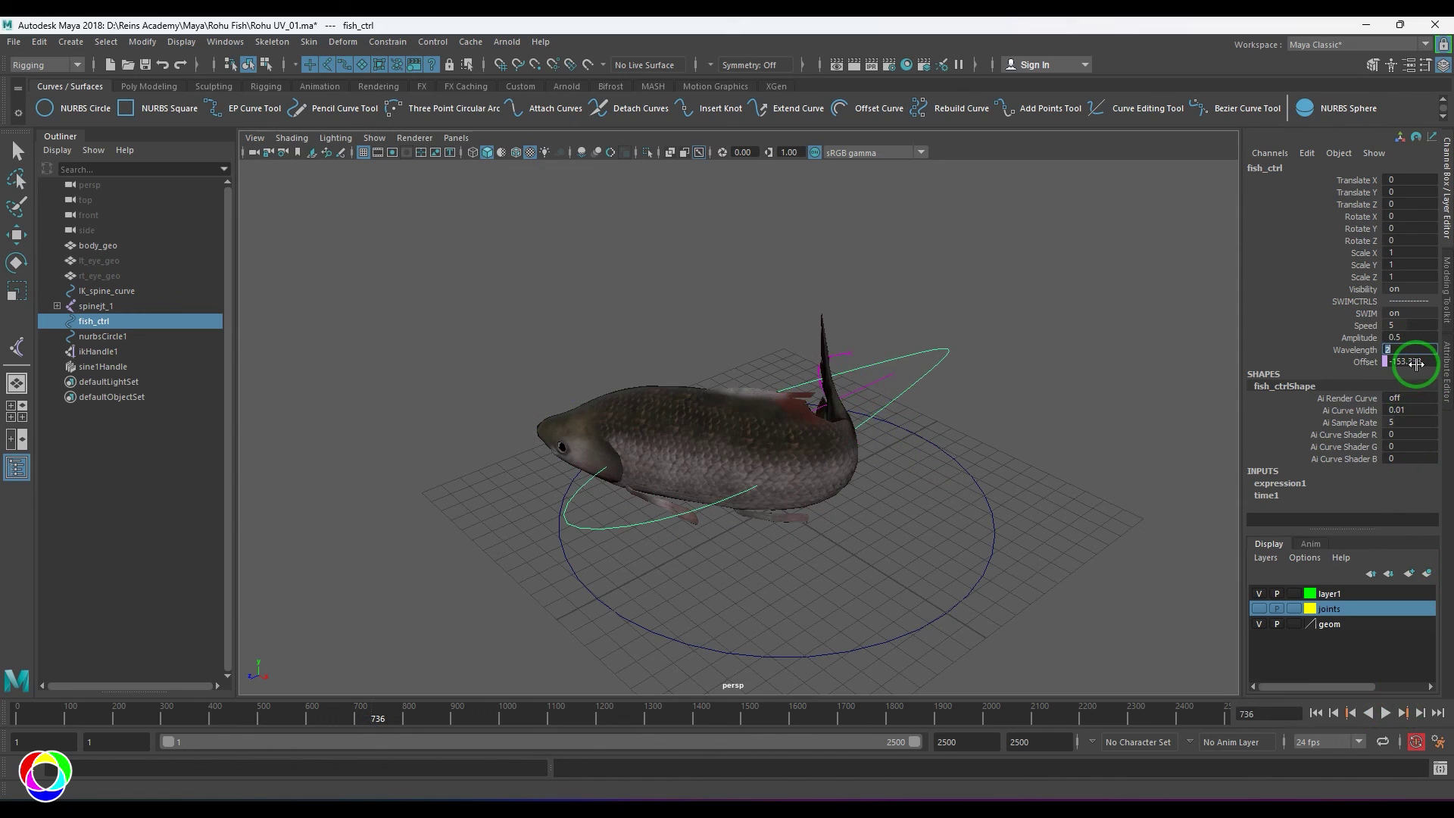
Set fish_ctrl's Speed to 1, and its Amplitude and Wavelength to 0.
{"action": "left_click", "coordinate": [1420, 326]}
{"action": "left_click", "coordinate": [1422, 338]}
{"action": "type", "text": "0"}
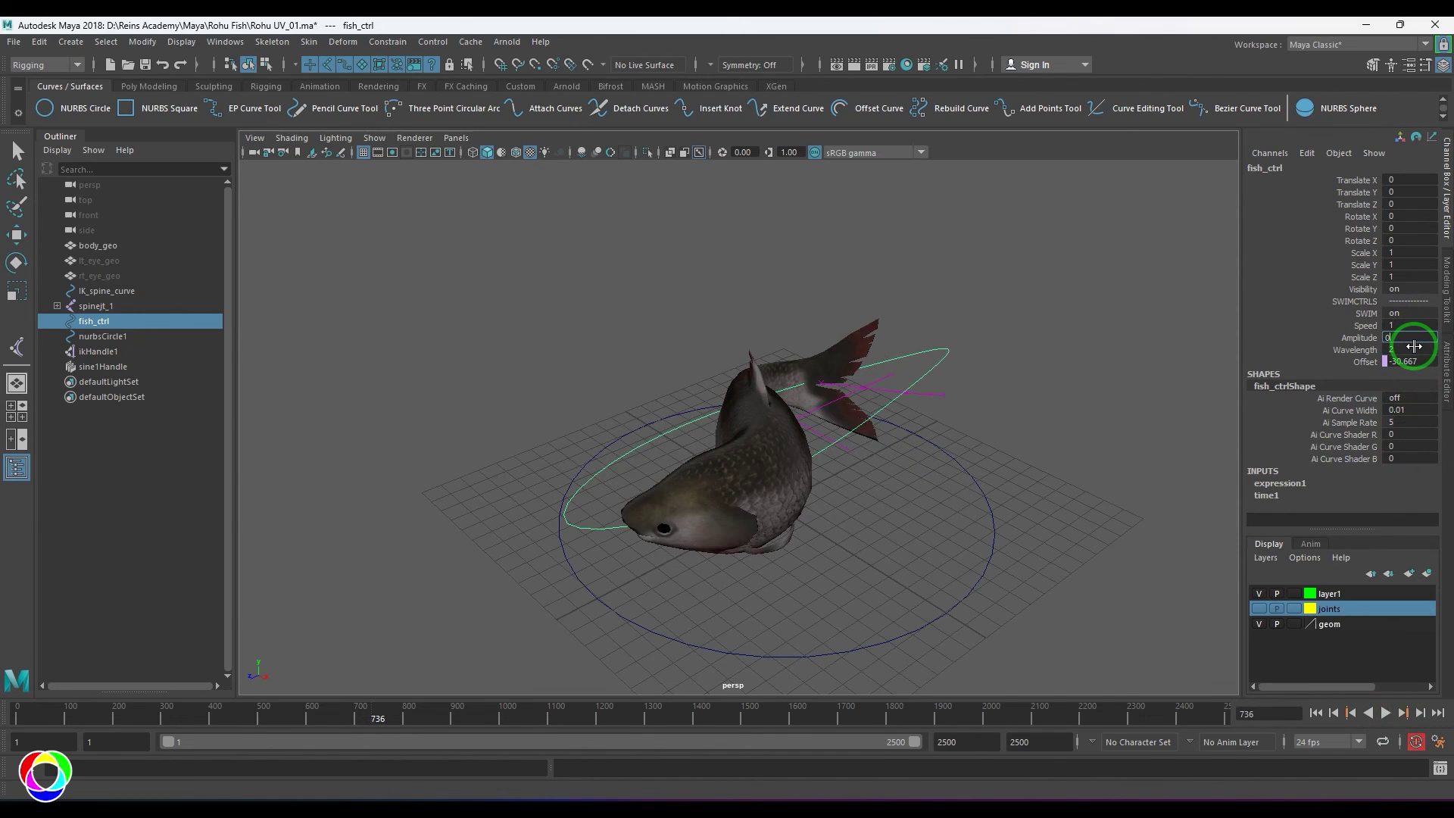
{"action": "left_click", "coordinate": [1416, 348]}
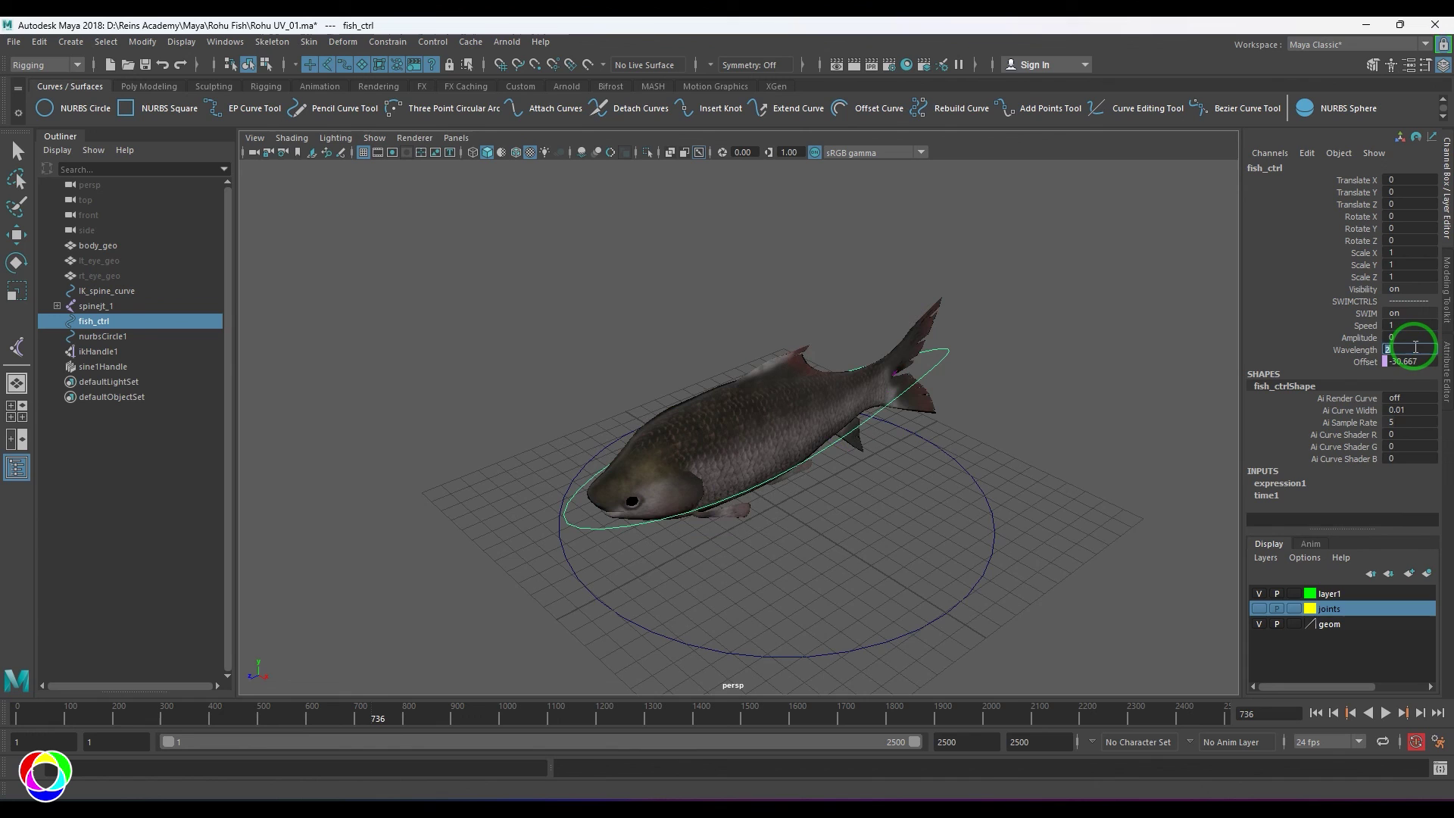
Hide the Offset attribute from fish_ctrl's channels.
{"action": "left_click", "coordinate": [1365, 363]}
{"action": "right_click", "coordinate": [1365, 362]}
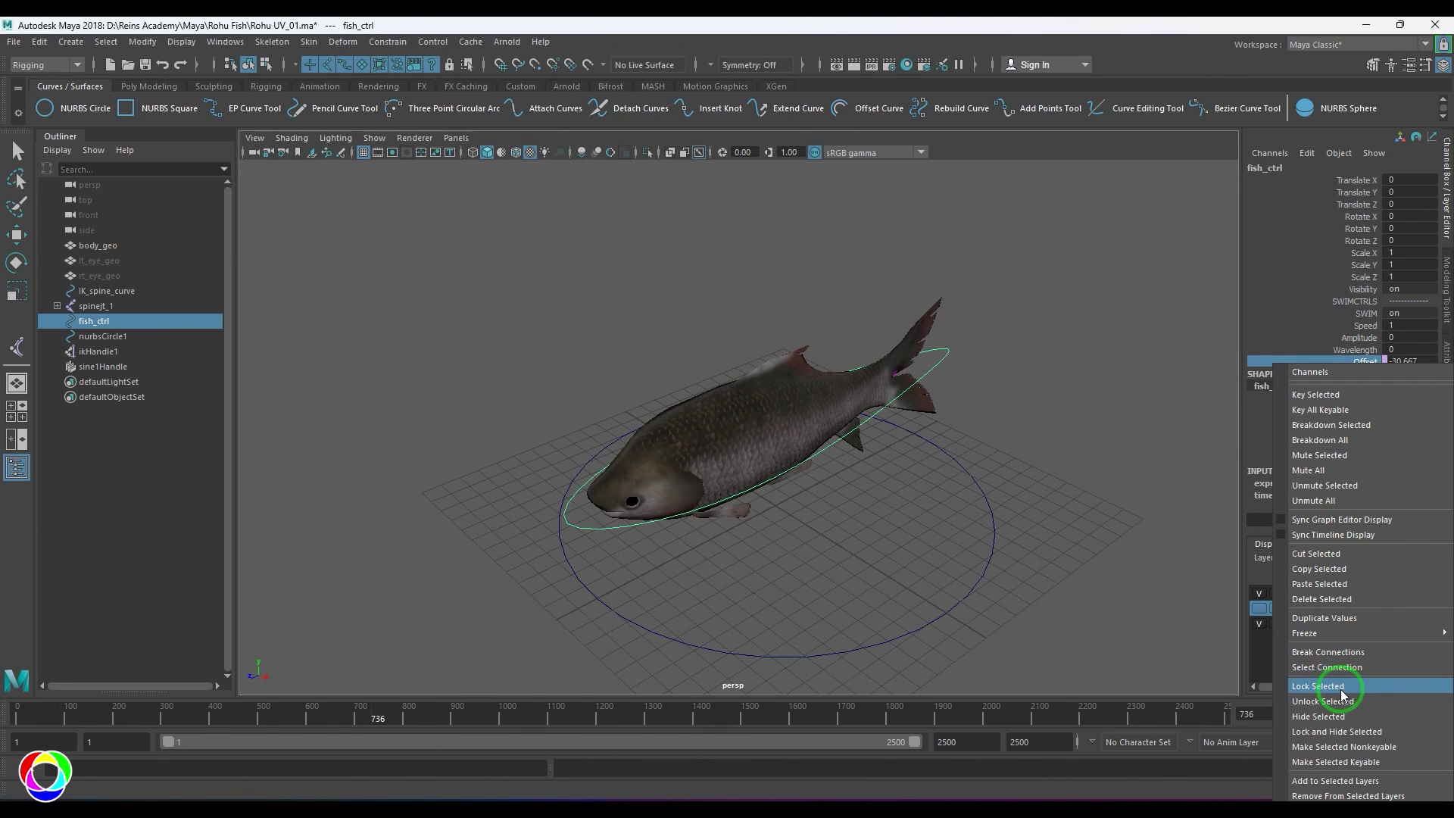
{"action": "left_click", "coordinate": [1346, 718]}
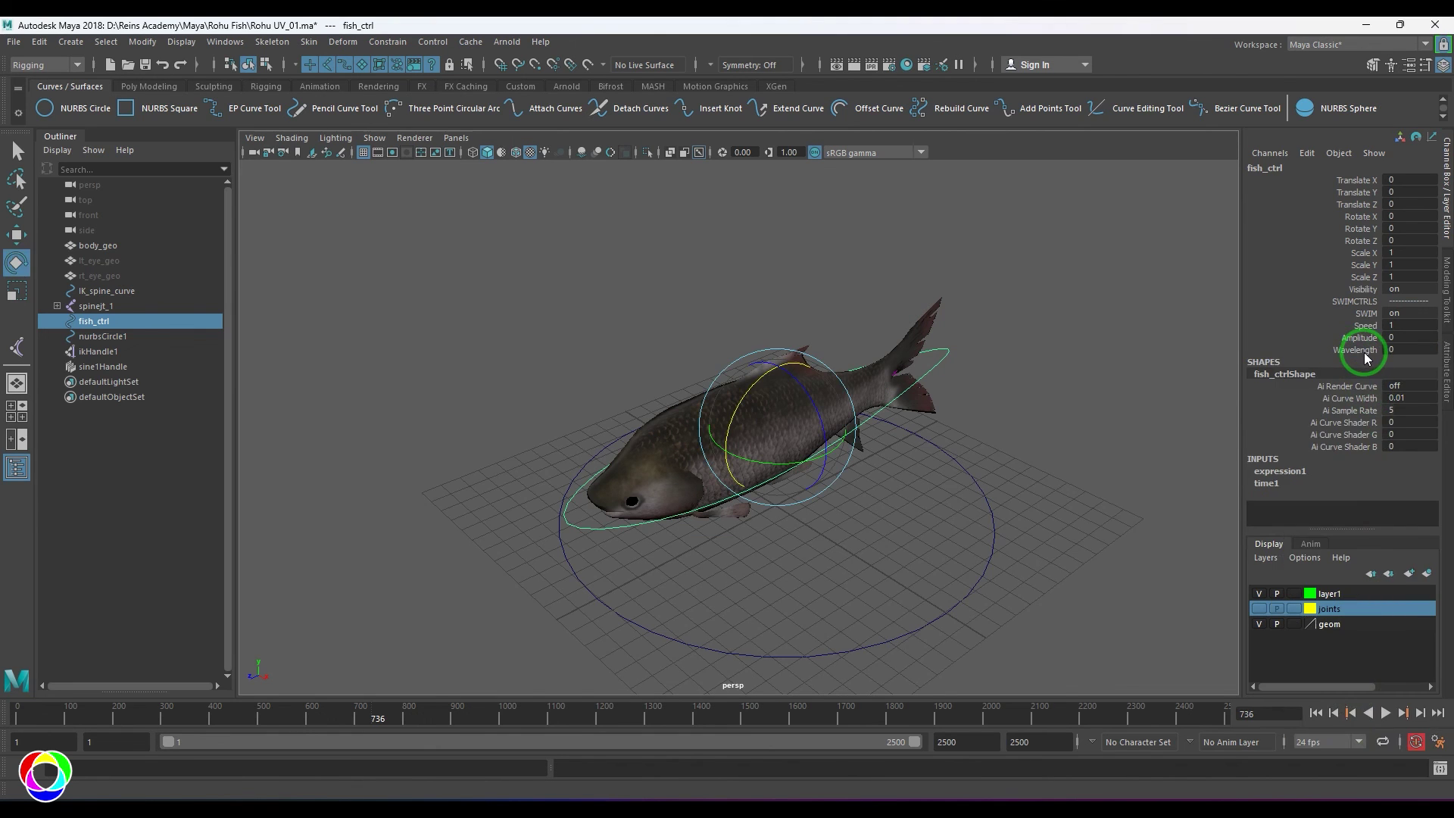
Reselect fish_ctrl, set its Amplitude to 0.1 and Wavelength to 2, and play the timeline.
{"action": "scroll", "coordinate": [1047, 419], "scroll_direction": "up", "scroll_amount": 2}
{"action": "left_click", "coordinate": [1042, 386]}
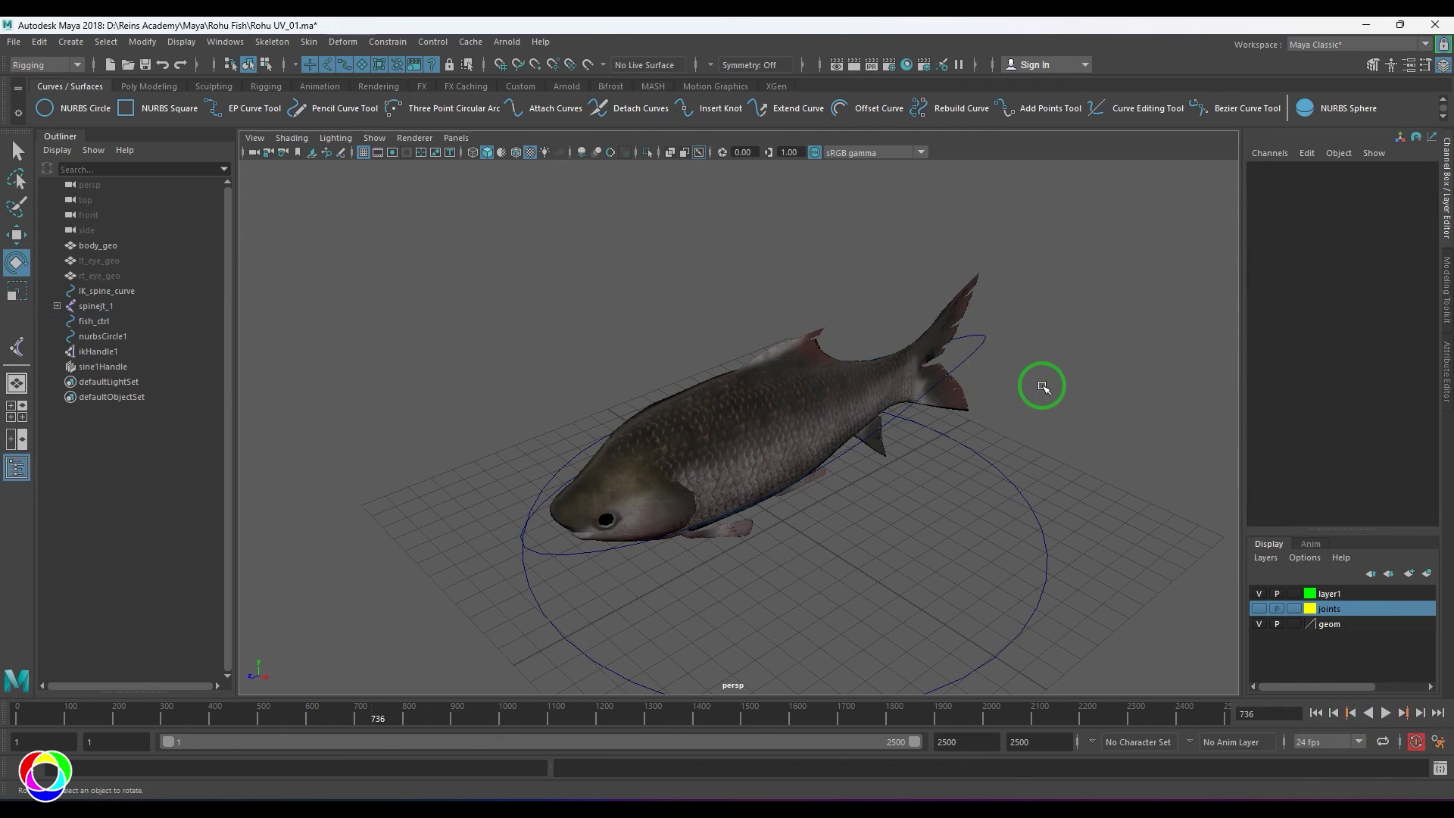
{"action": "left_click", "coordinate": [983, 345]}
{"action": "left_click", "coordinate": [1360, 336]}
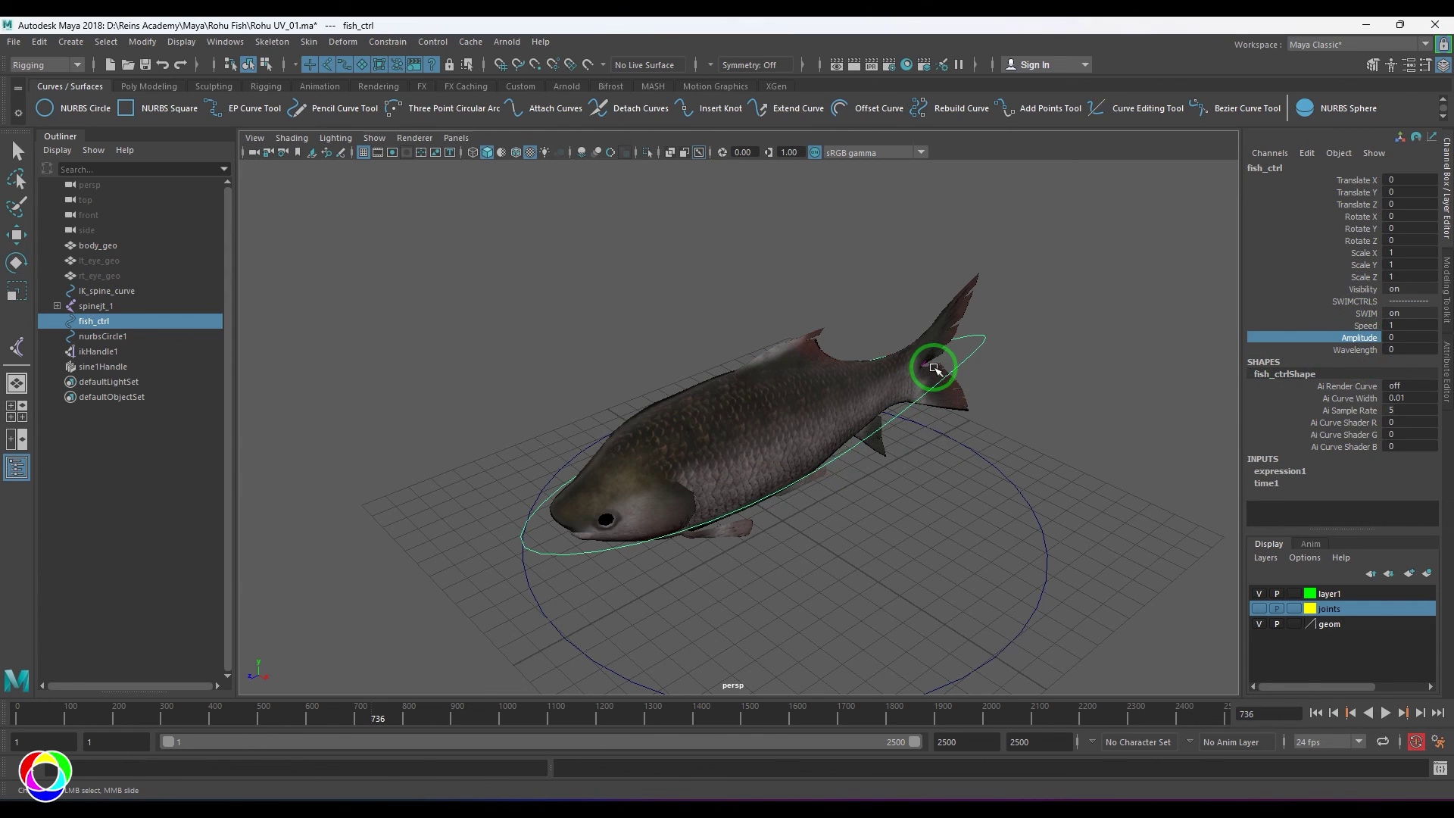
{"action": "left_click", "coordinate": [979, 374]}
{"action": "left_click", "coordinate": [985, 352]}
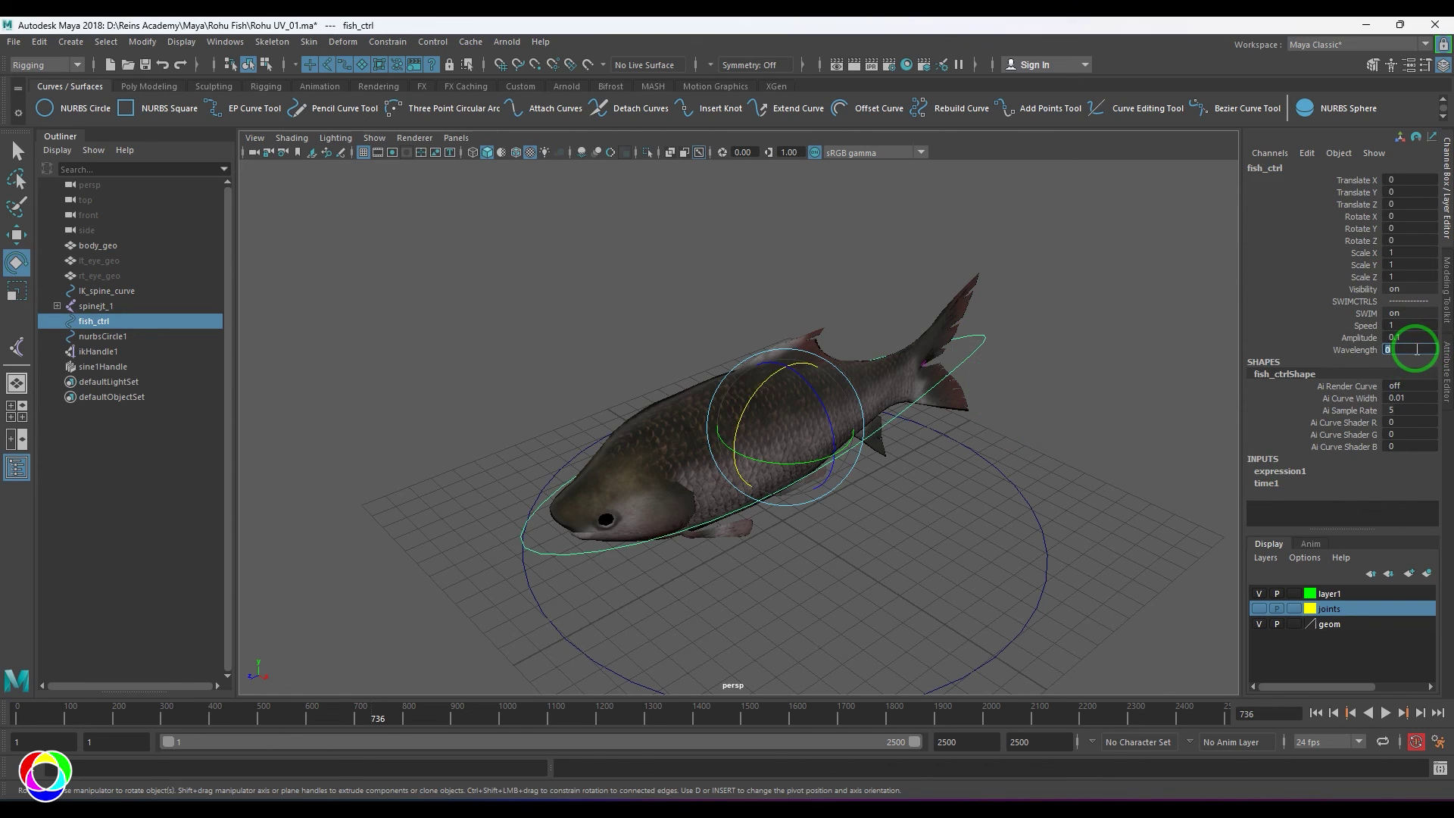
{"action": "type", "text": "2"}
{"action": "key", "text": "Return"}
{"action": "left_click", "coordinate": [1386, 713]}
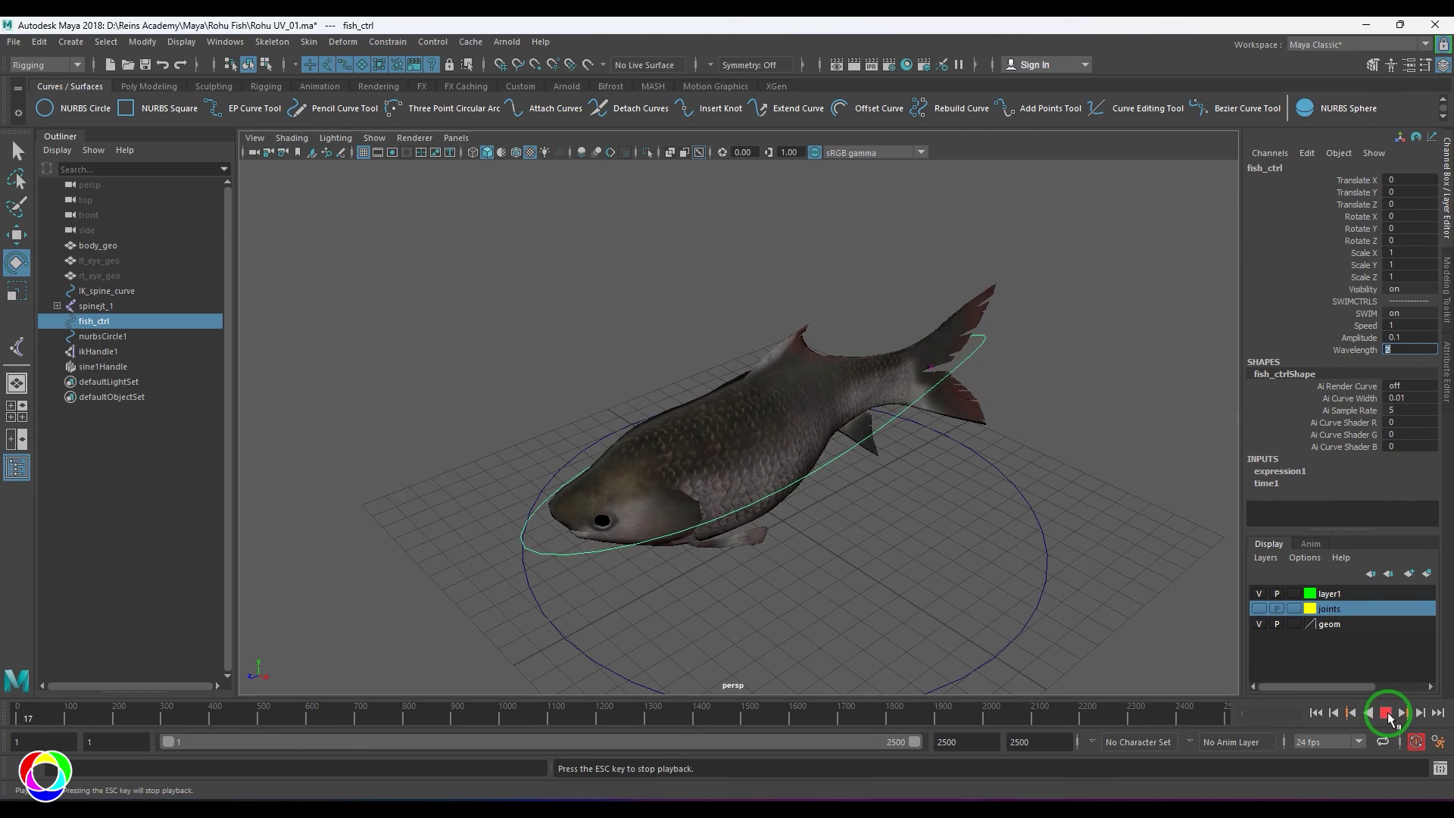
Test the swimming motion during playback with fish_ctrl's Amplitude raised to 1 and Speed to 2.
{"action": "left_click", "coordinate": [1411, 336]}
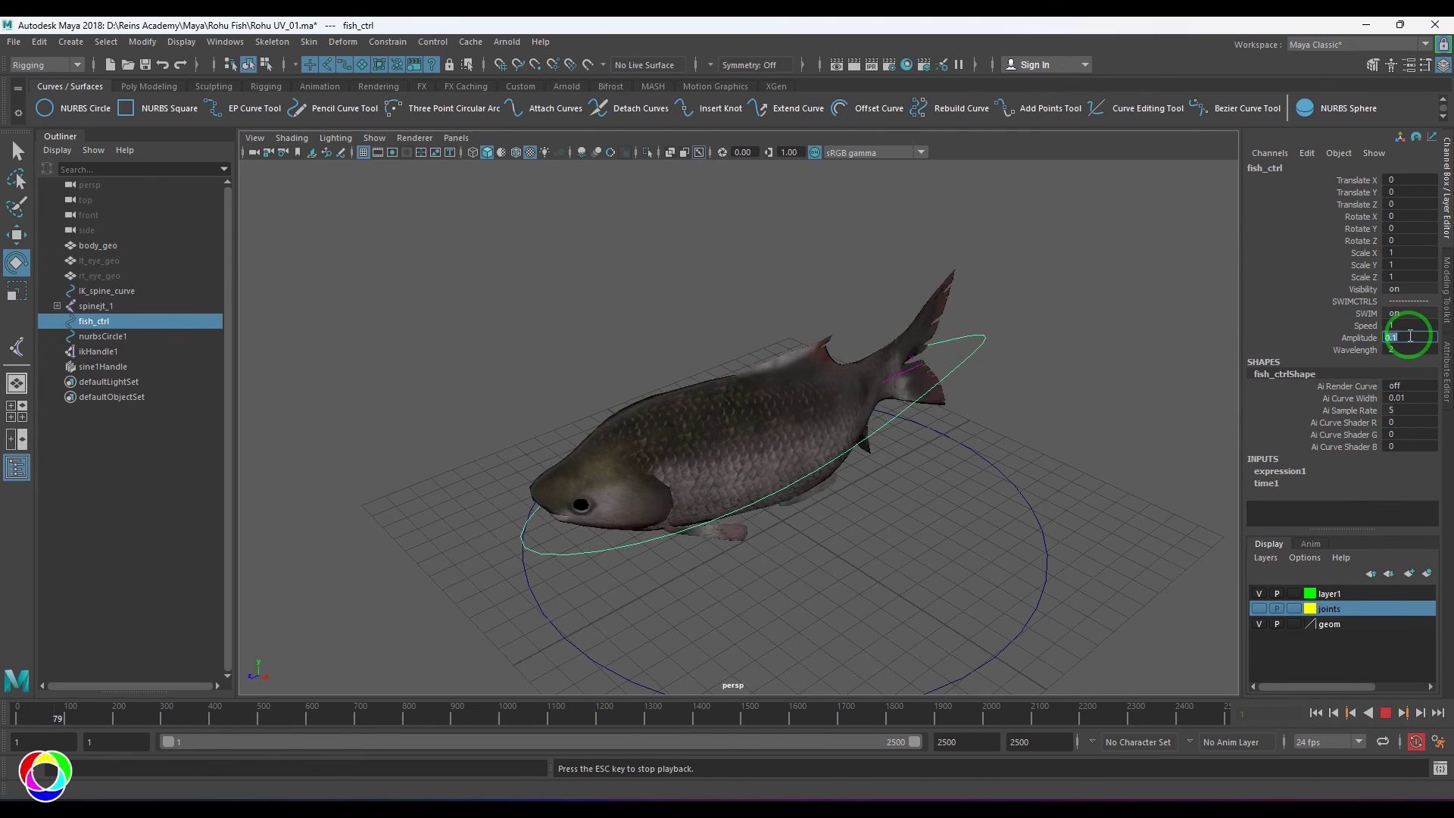
{"action": "type", "text": "1"}
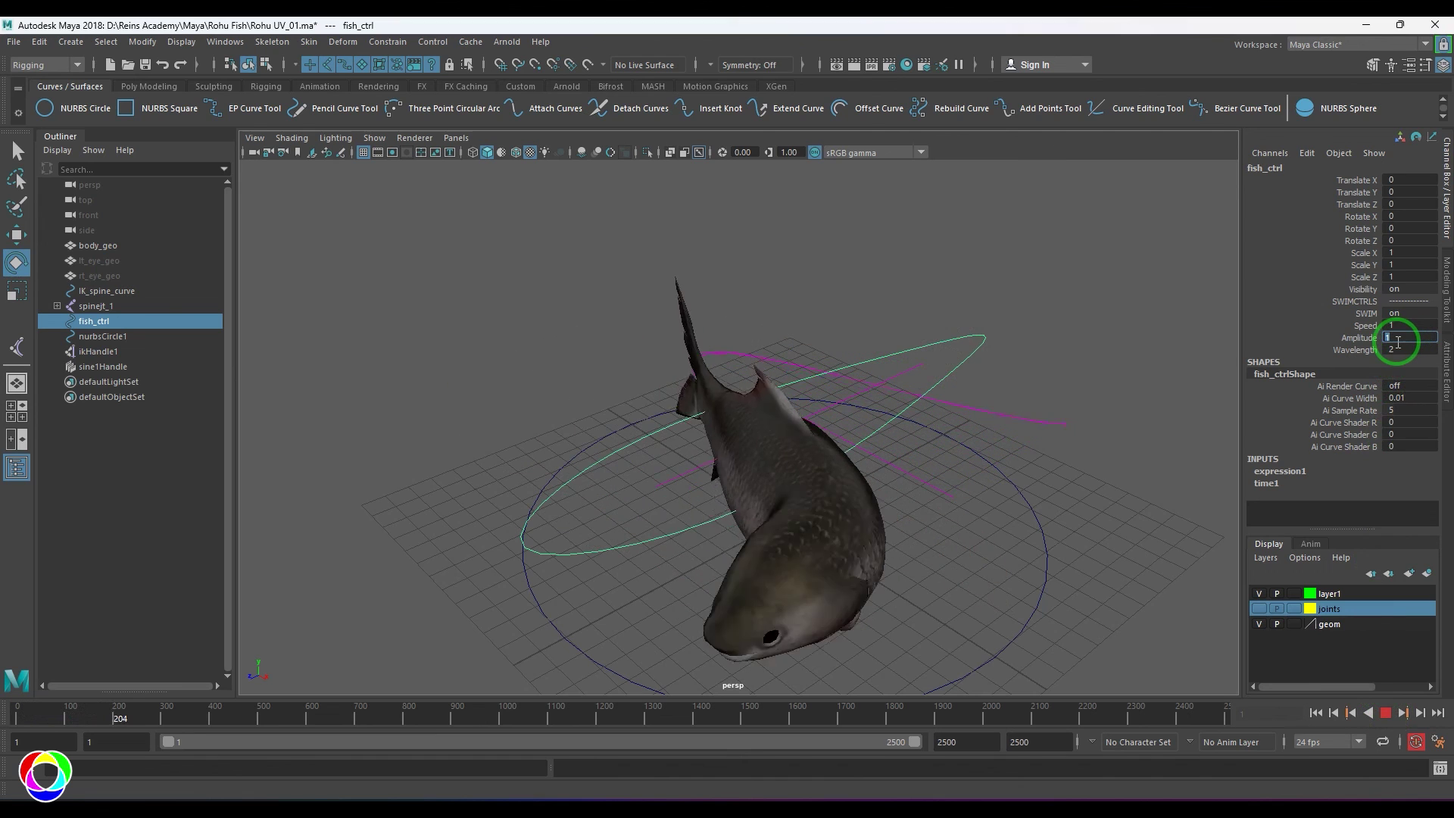
{"action": "left_click", "coordinate": [1402, 325]}
{"action": "type", "text": "2"}
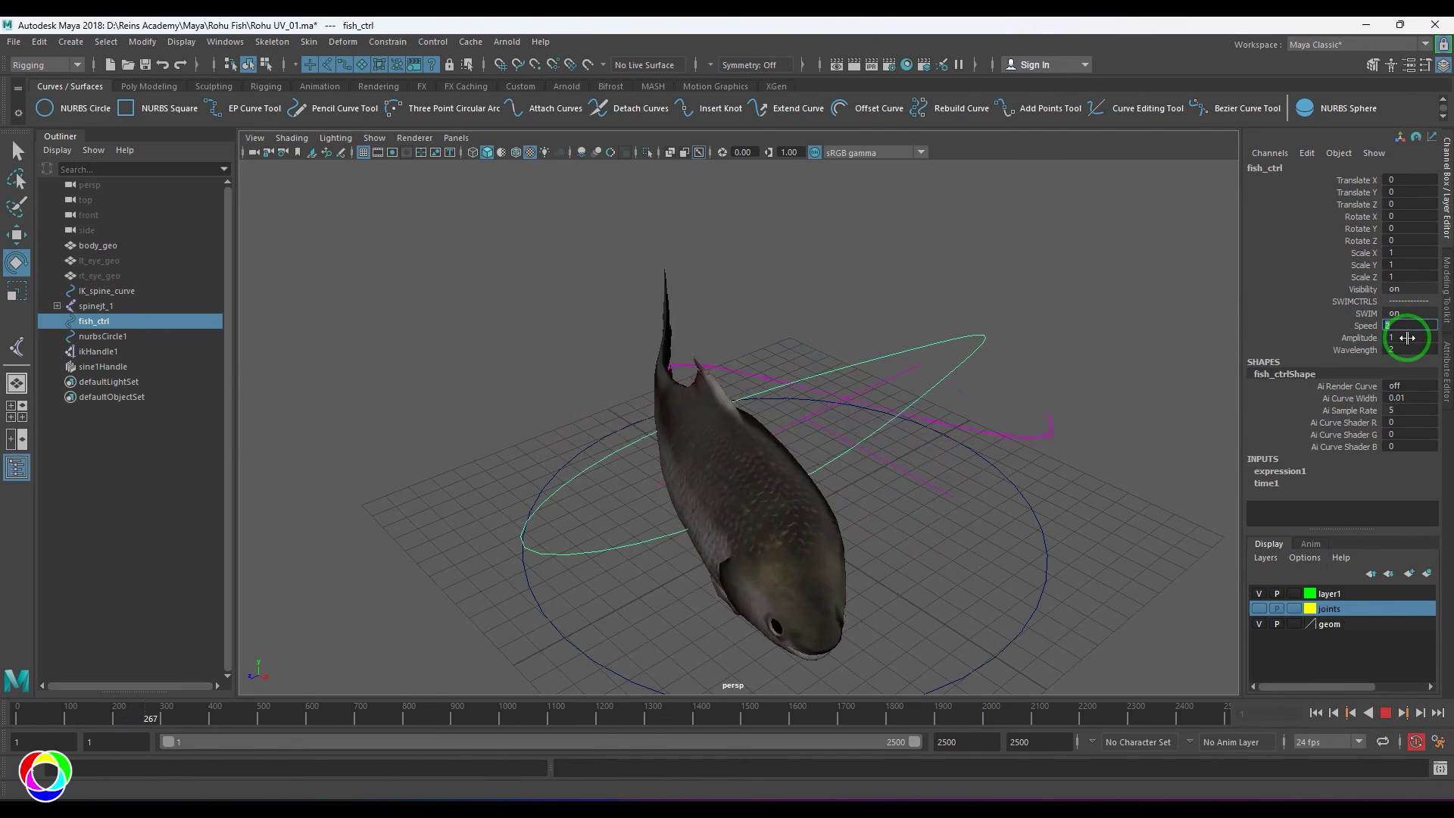
{"action": "type", "text": "5"}
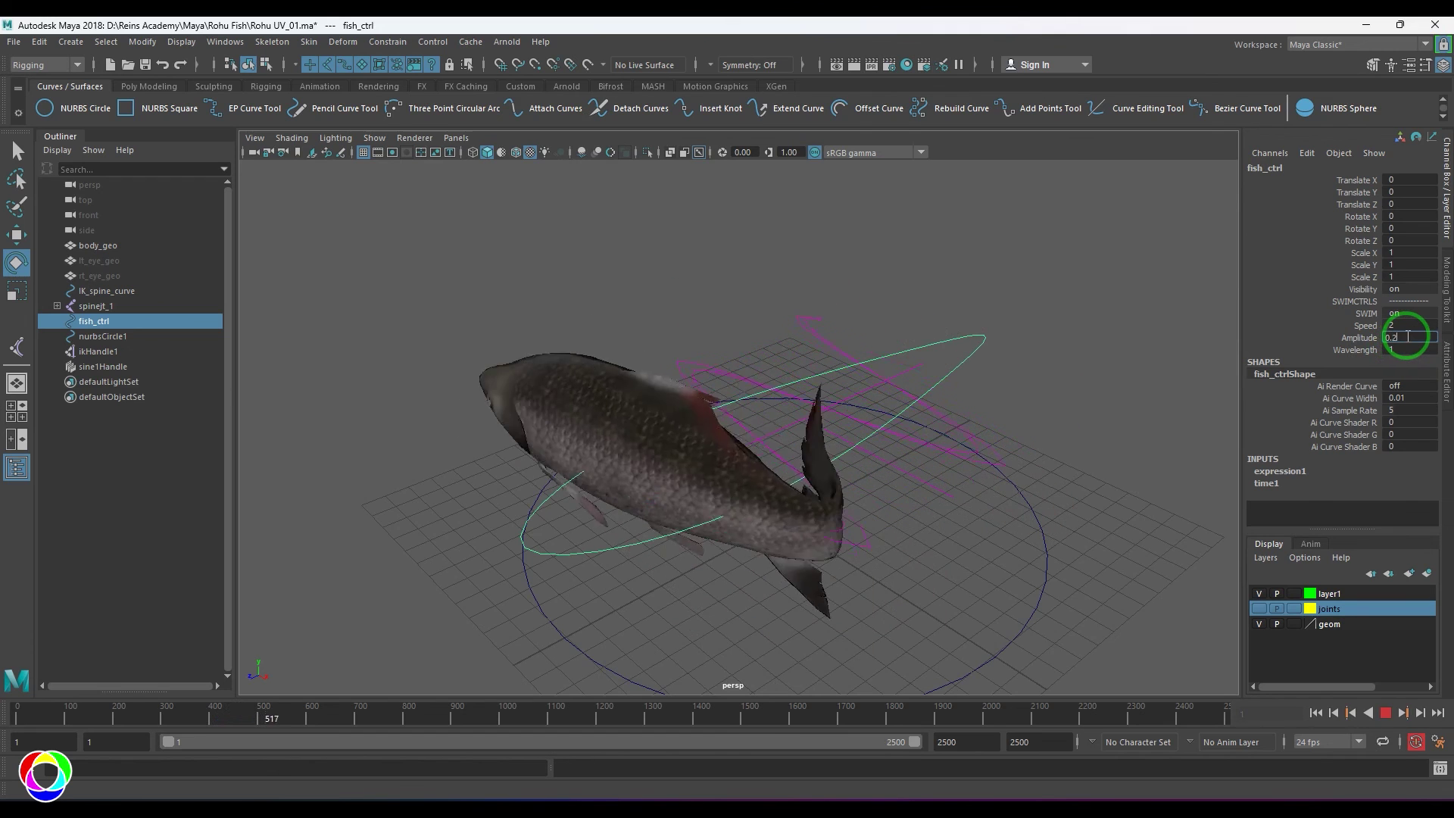
Set fish_ctrl's Amplitude to 0.2, Speed to 1 and Wavelength to 2 during playback, and stop the timeline.
{"action": "double_click", "coordinate": [1406, 337]}
{"action": "type", "text": "0.2"}
{"action": "key", "text": "Return"}
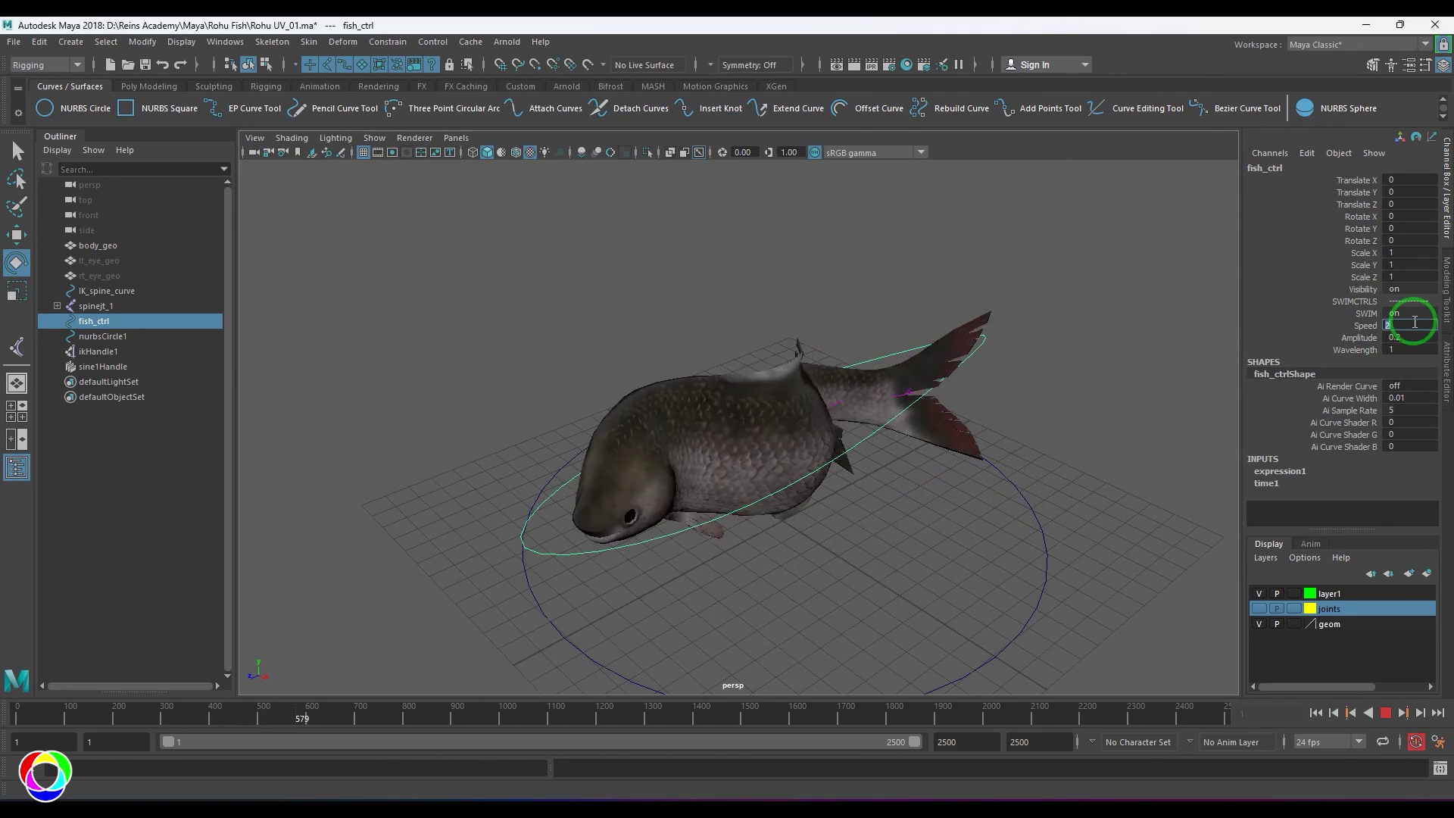
{"action": "double_click", "coordinate": [1411, 324]}
{"action": "type", "text": "1"}
{"action": "double_click", "coordinate": [1412, 350]}
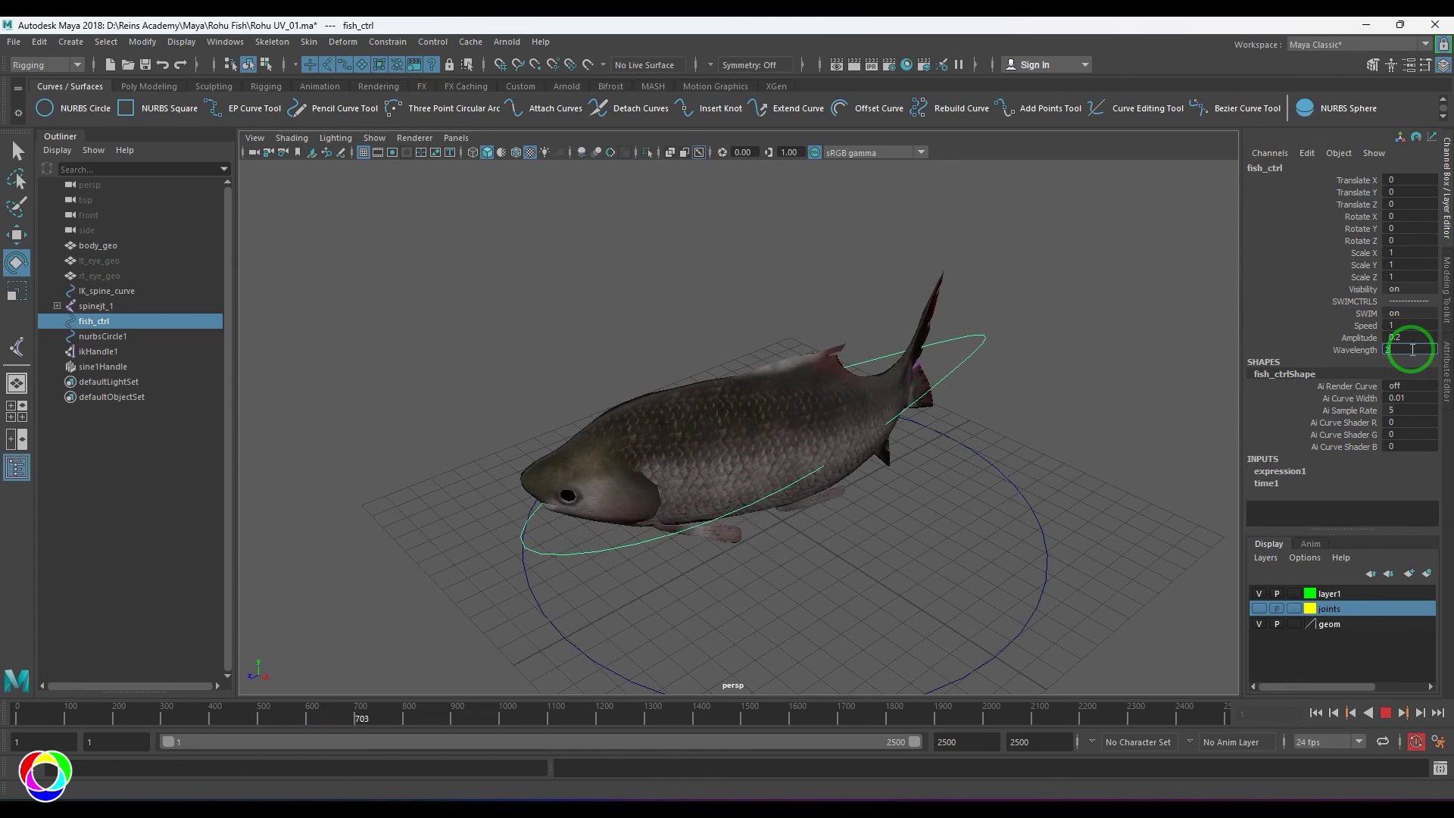
{"action": "type", "text": "2"}
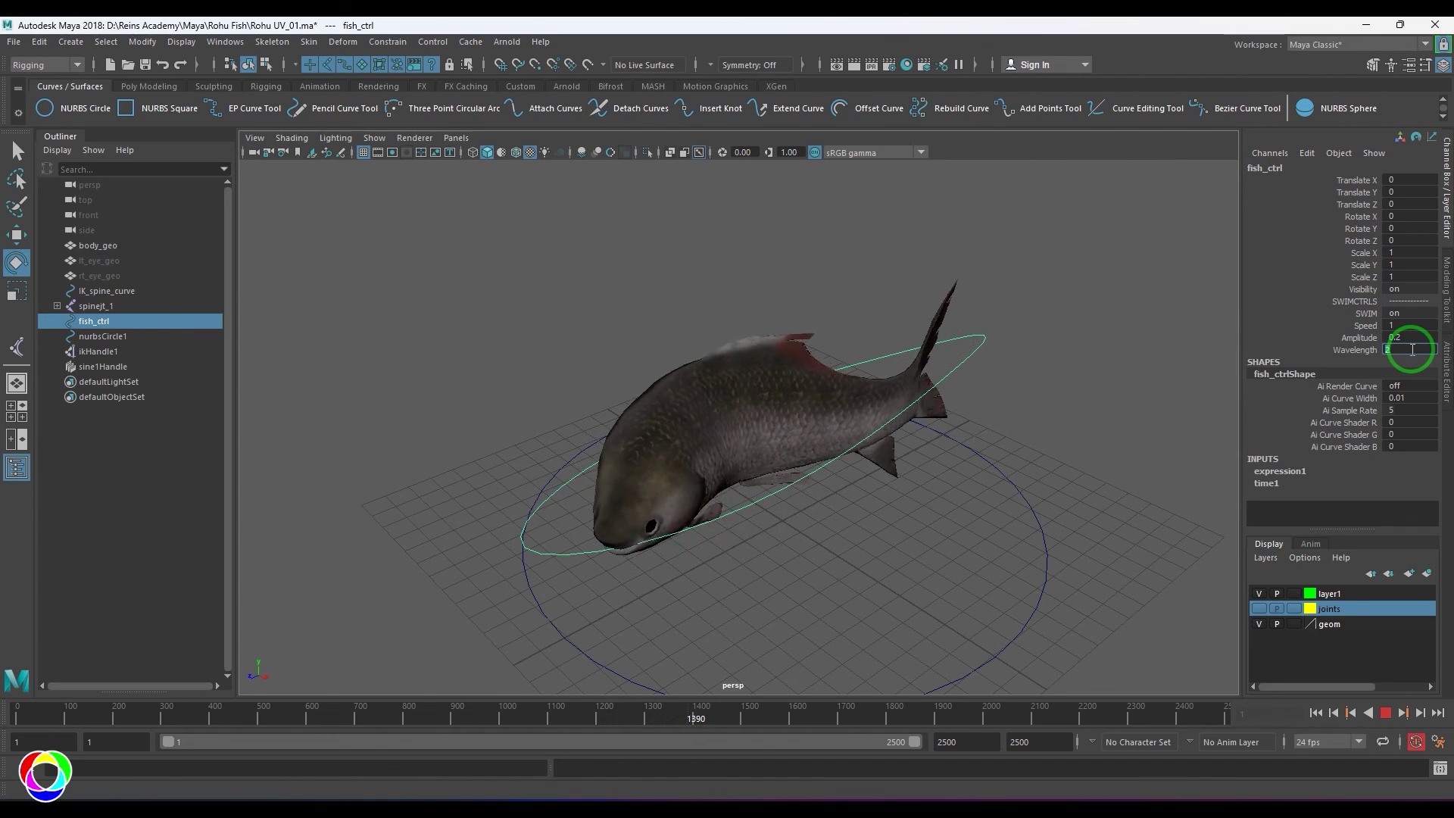
{"action": "left_click", "coordinate": [1388, 714]}
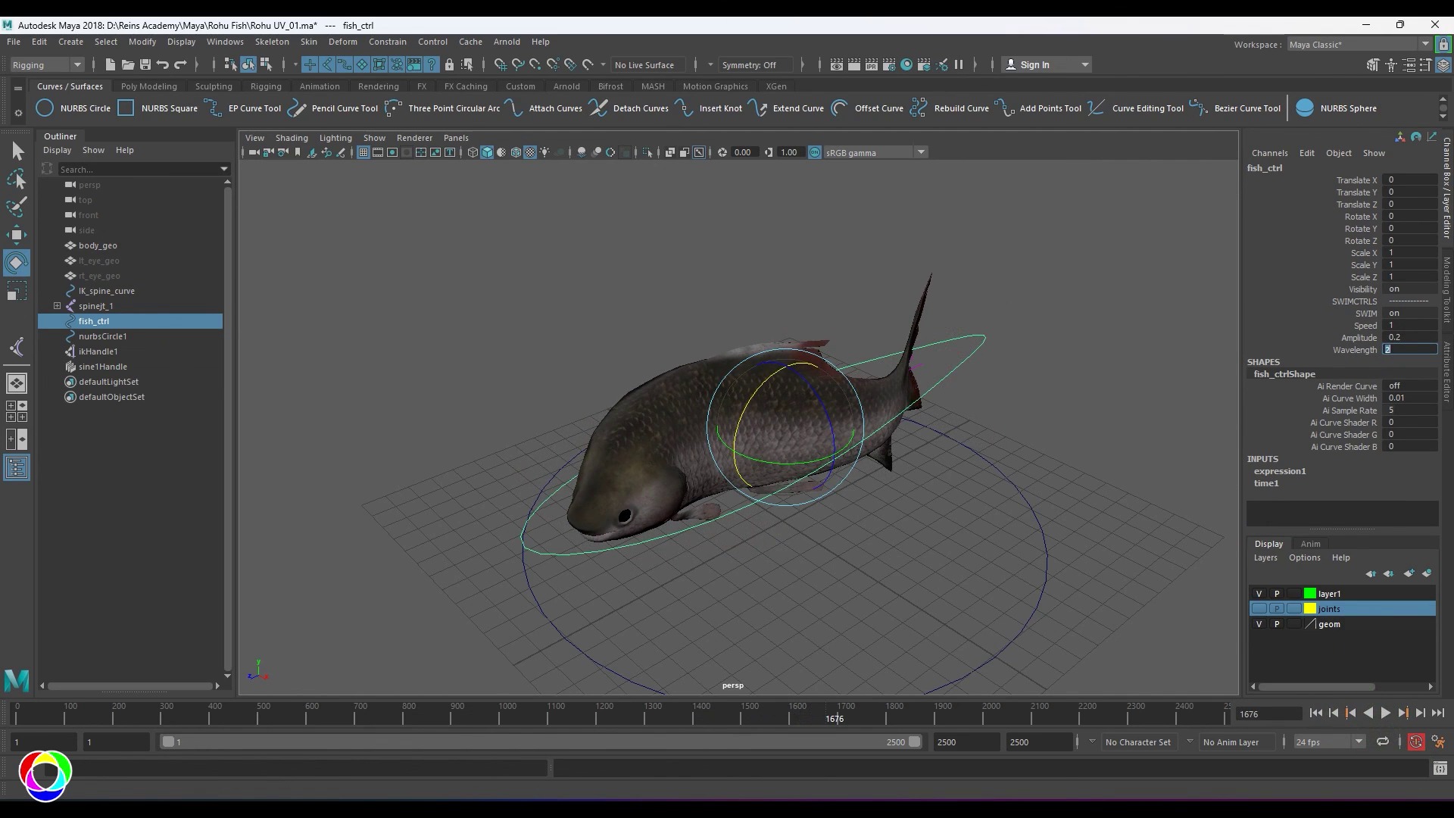